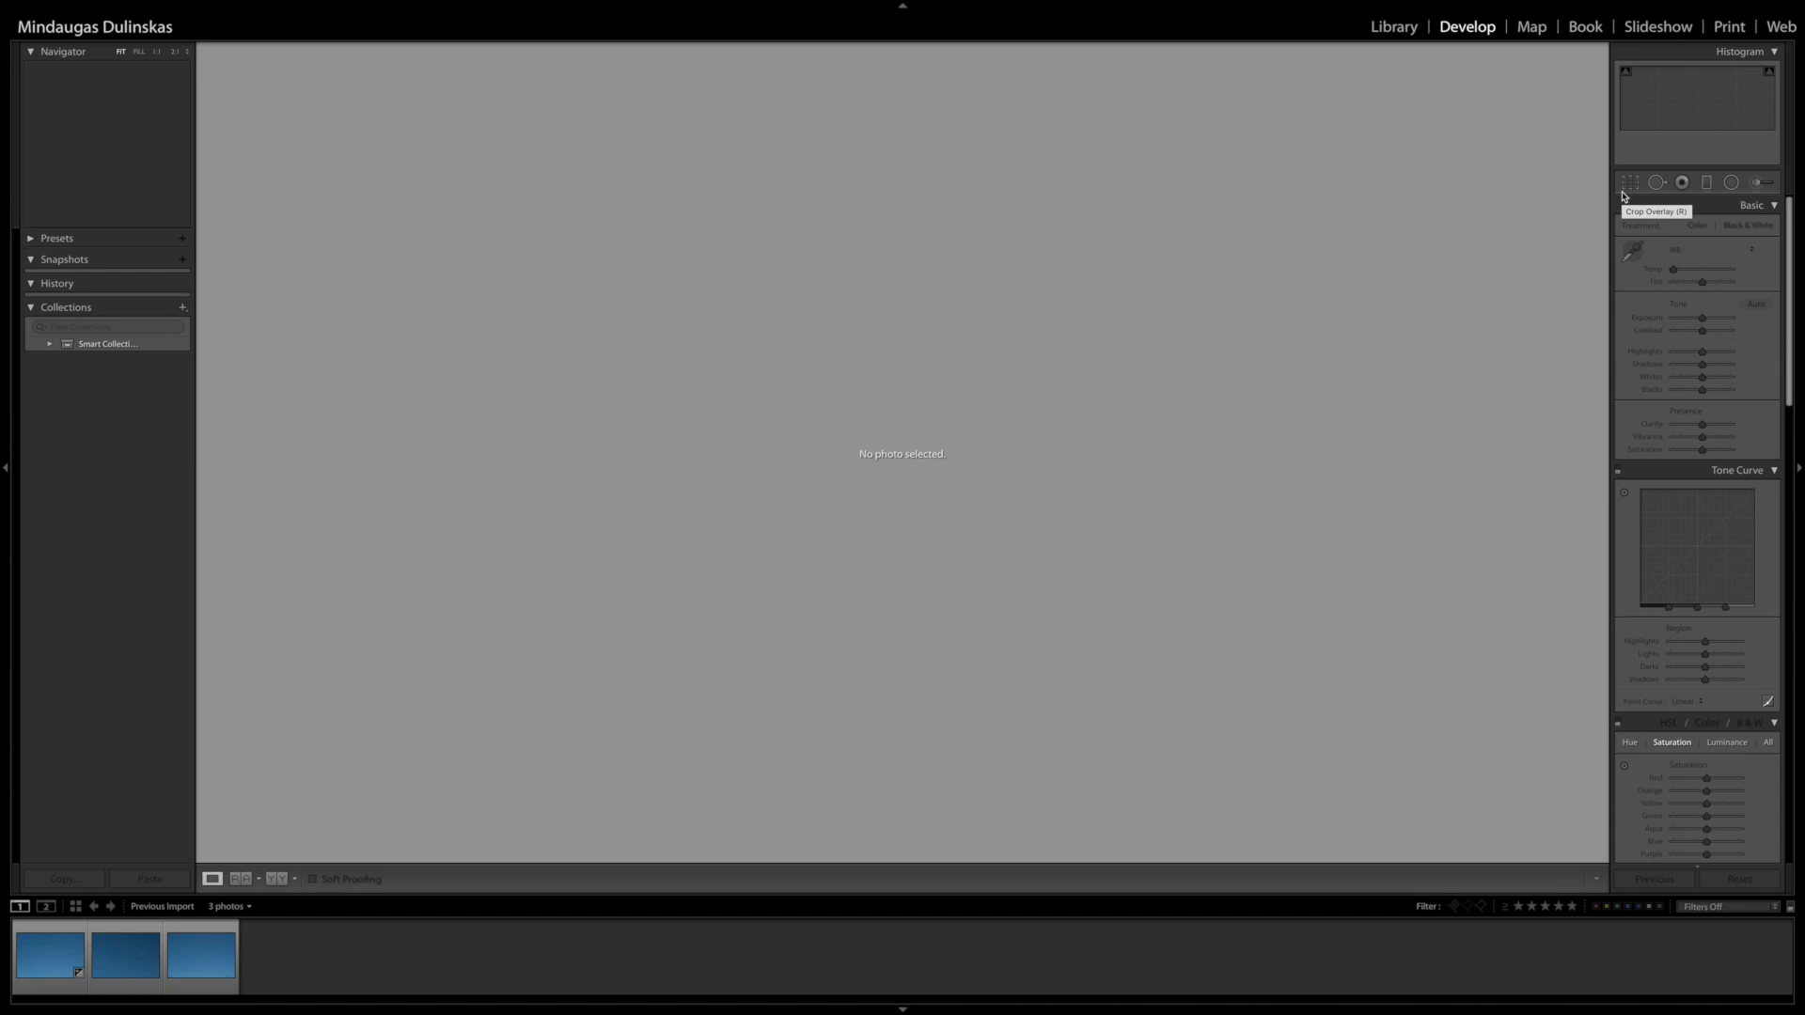
Select photo DSC_6137.NEF and crop it inward from its upper-right corner
{"action": "left_click", "coordinate": [49, 954]}
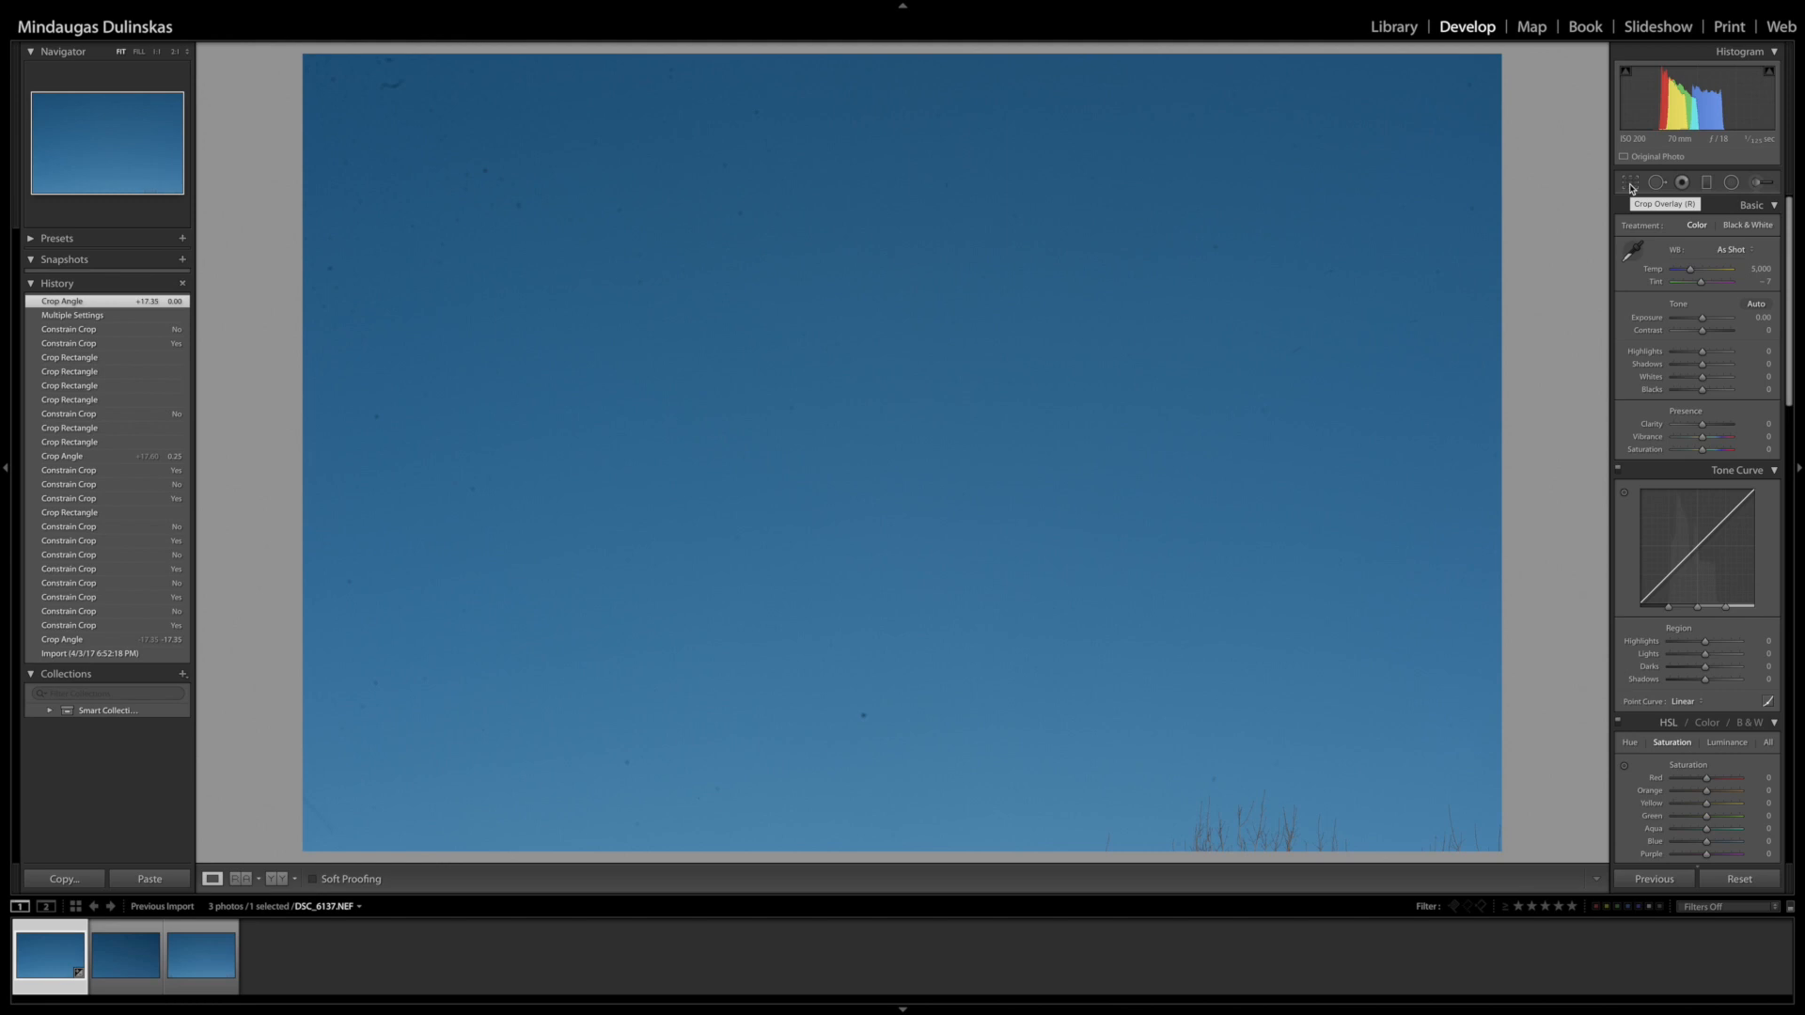
{"action": "left_click", "coordinate": [1631, 184]}
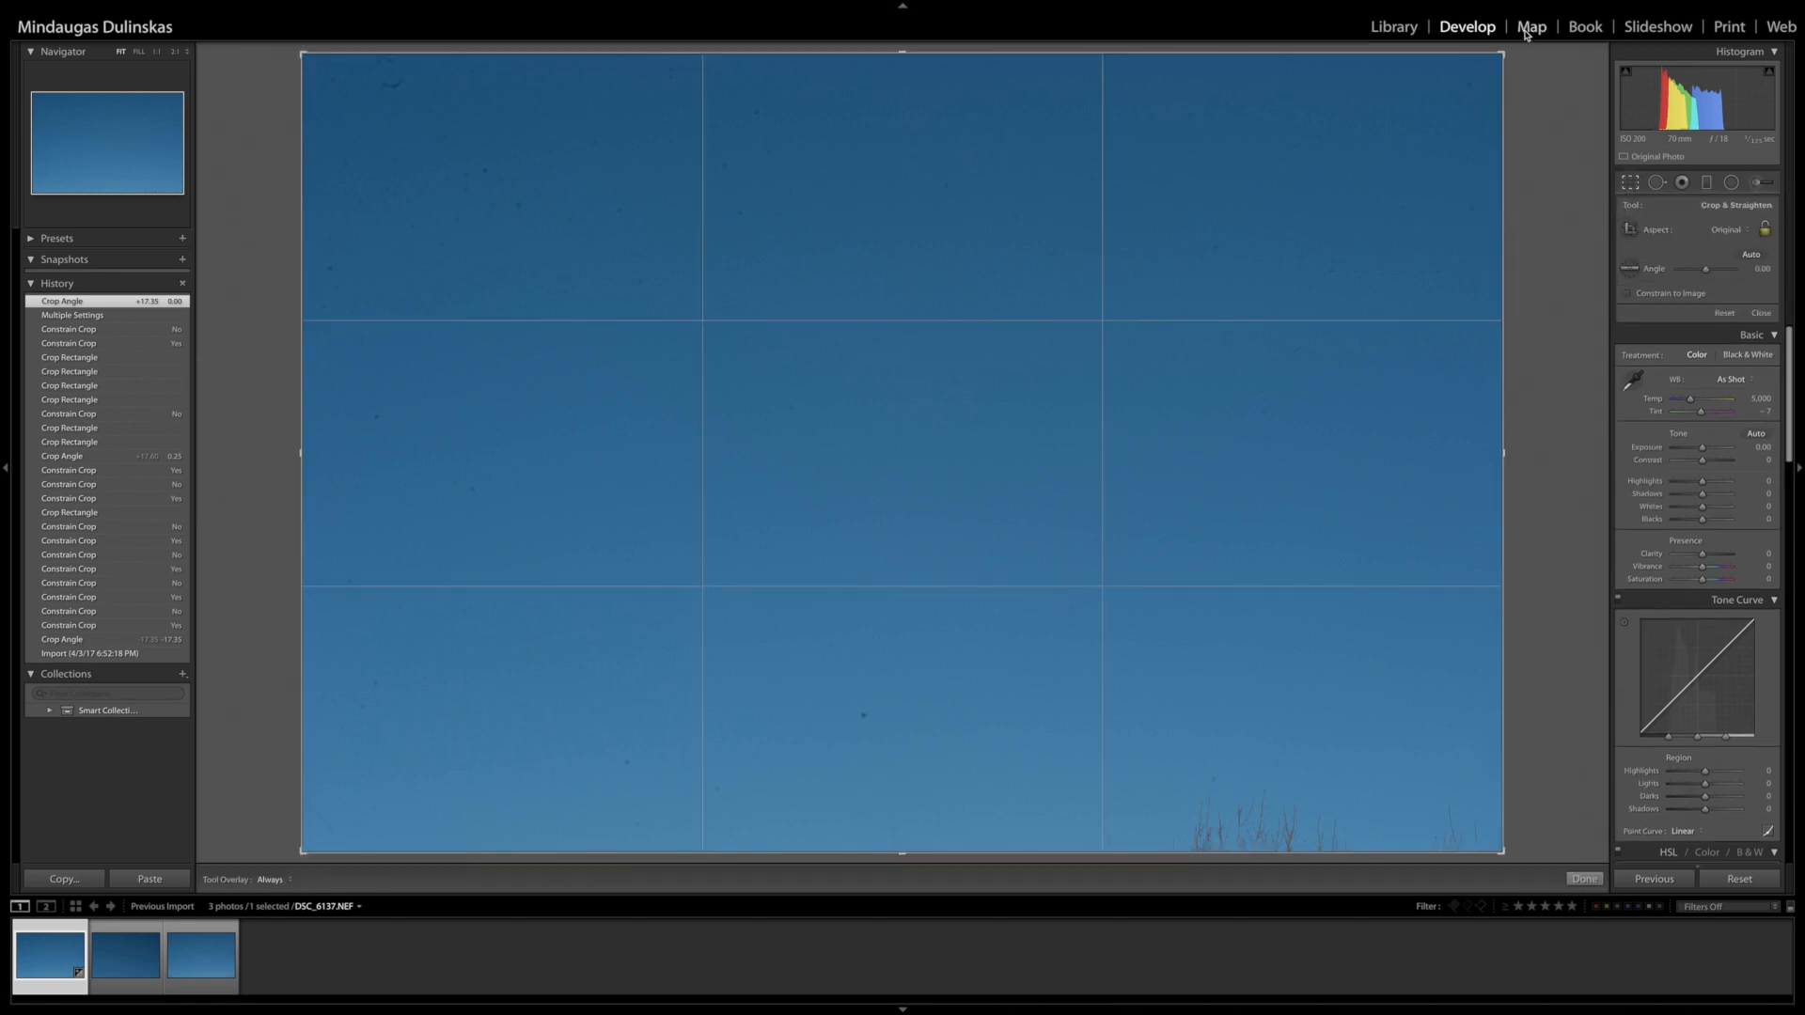
{"action": "left_click_drag", "start_coordinate": [1504, 51], "coordinate": [1428, 146]}
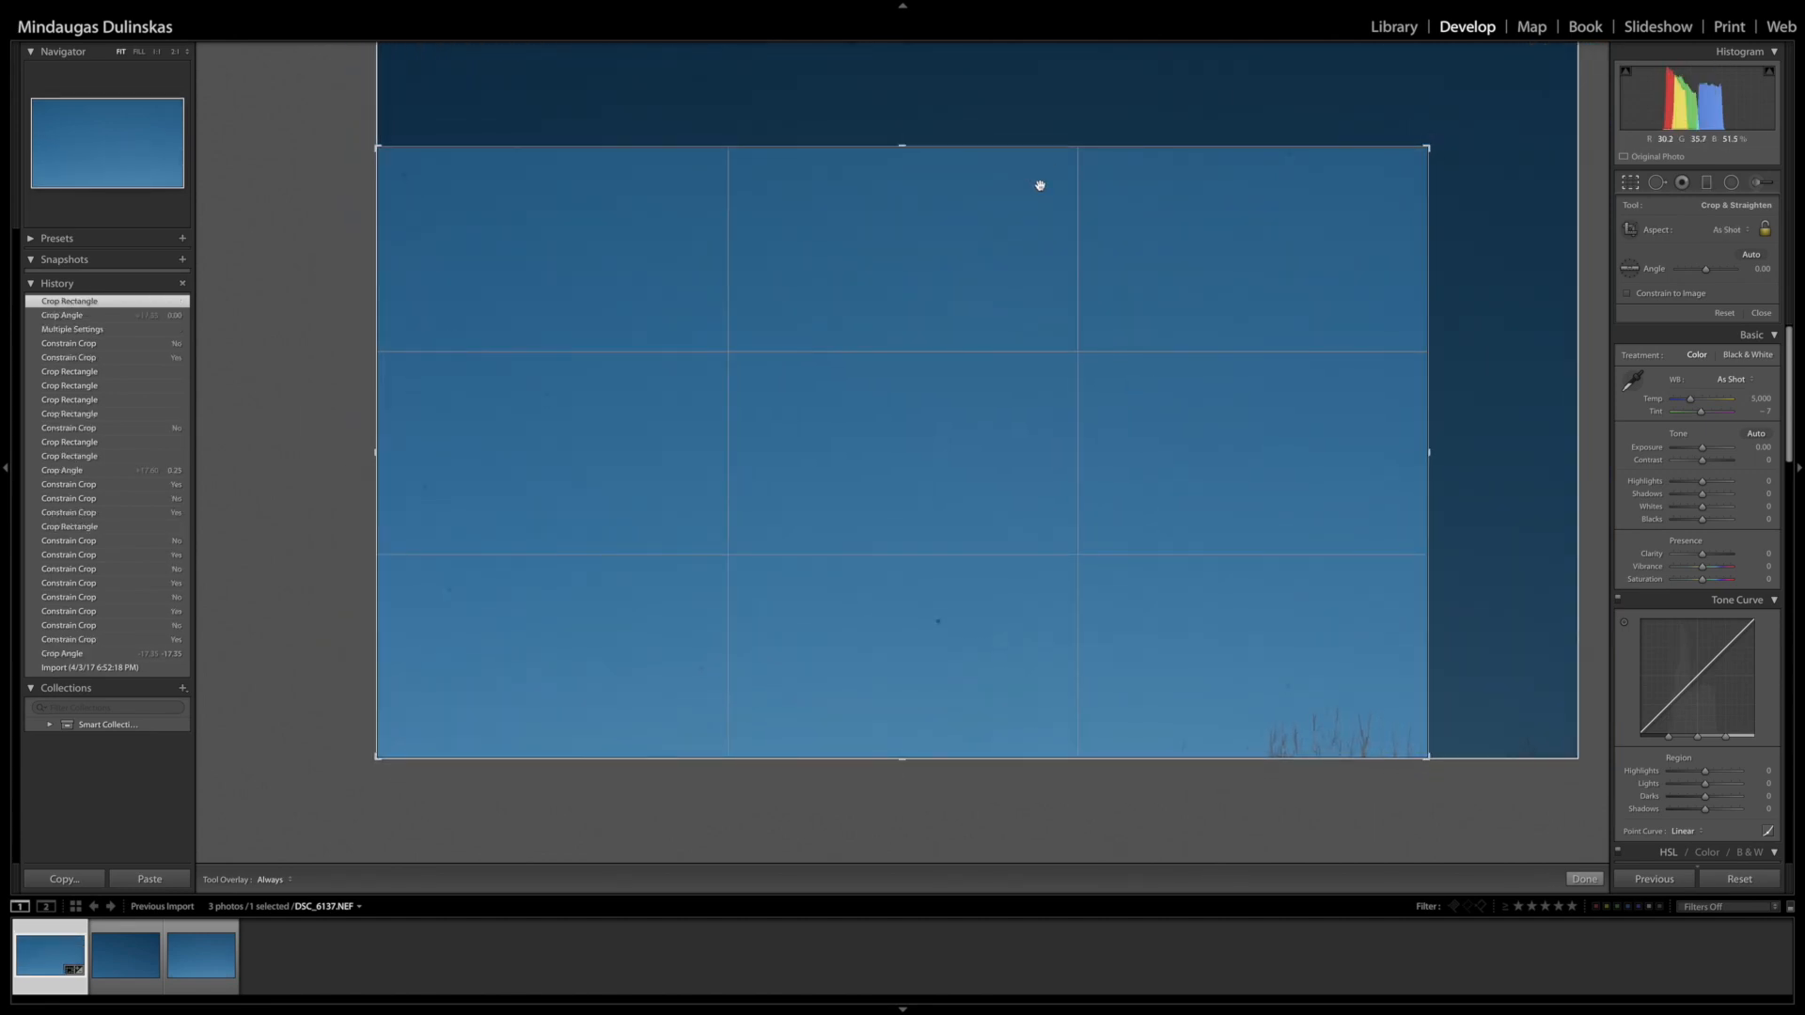
{"action": "key", "text": "Return"}
Reset the crop and apply a new freehand crop over the lower-left part of the photo
{"action": "left_click", "coordinate": [1627, 183]}
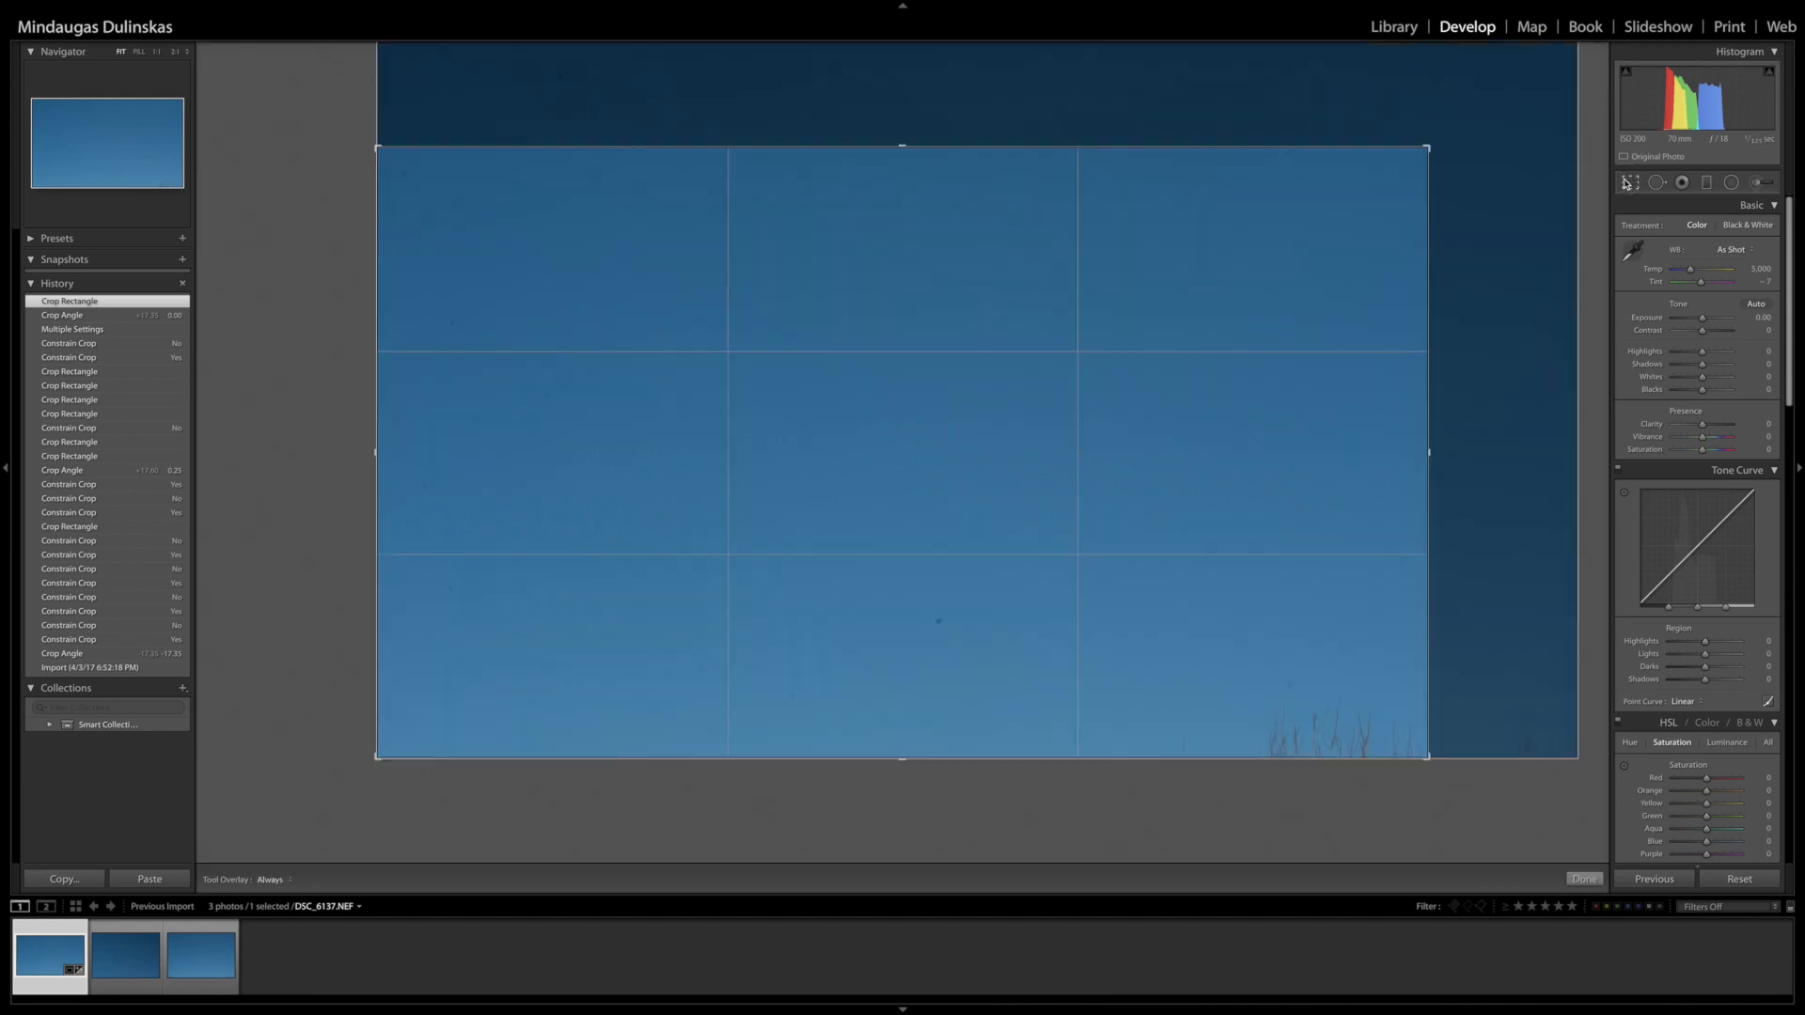
{"action": "left_click", "coordinate": [1724, 313]}
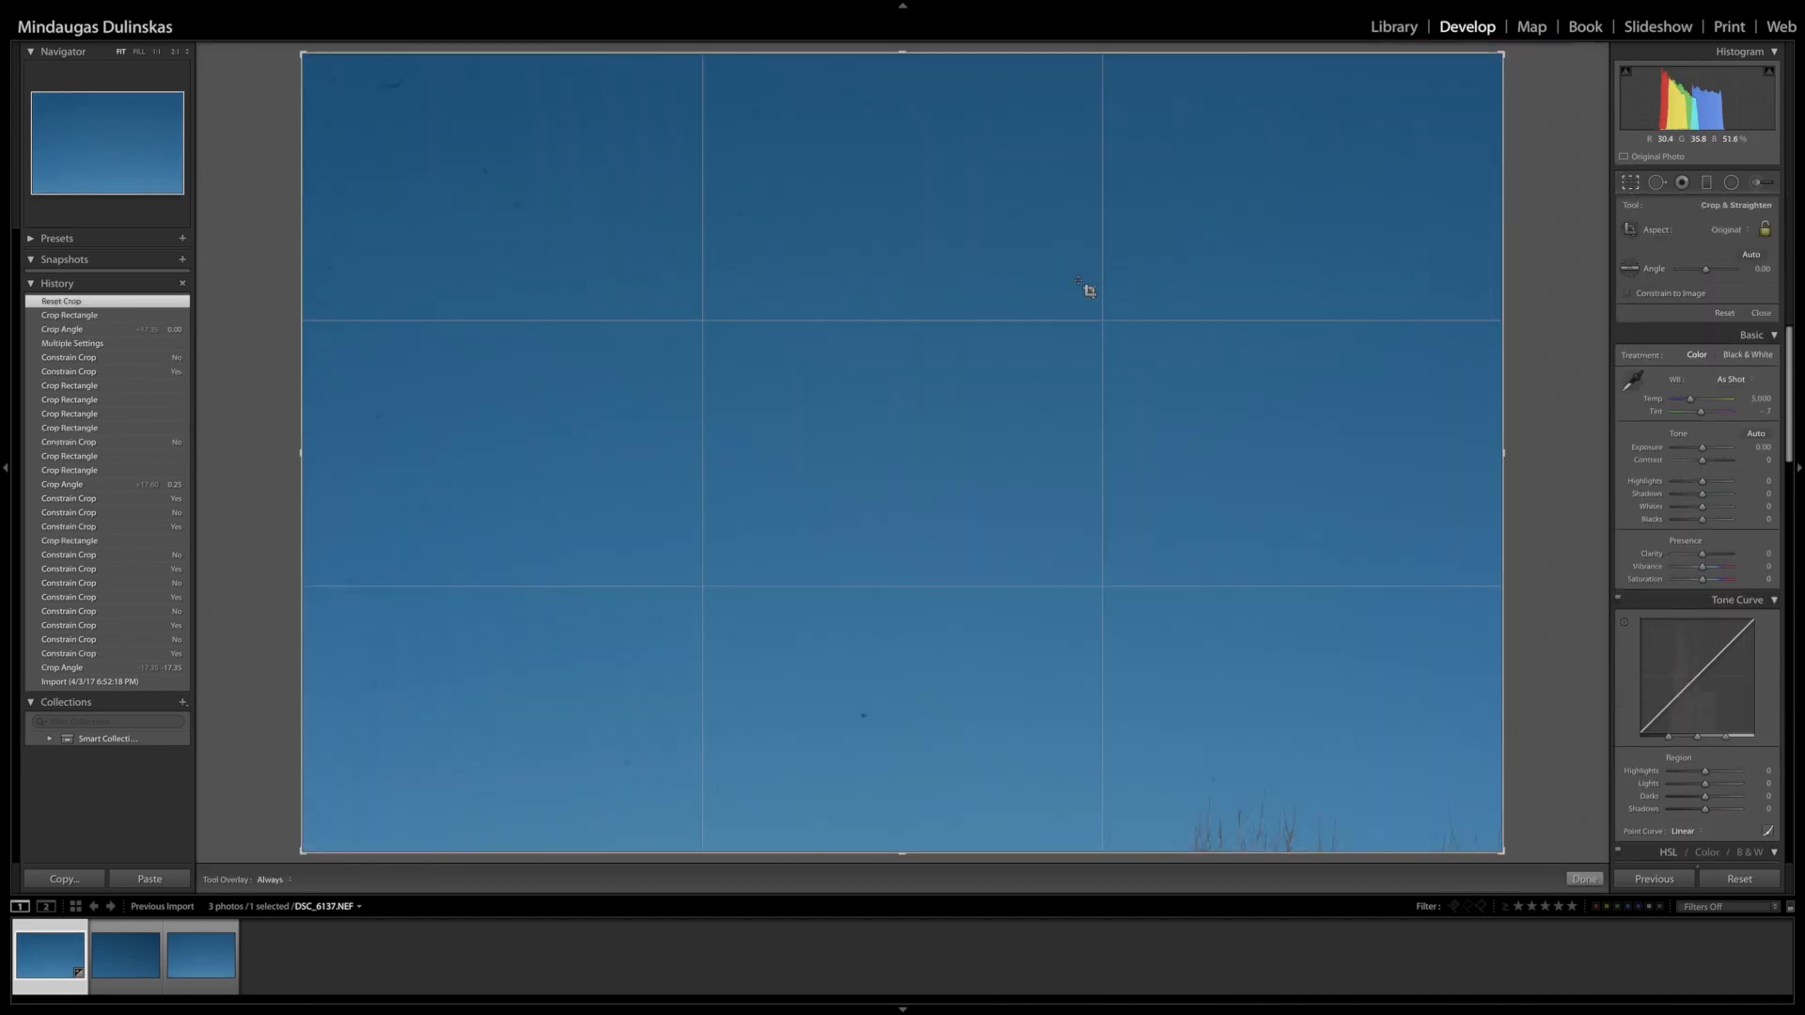
{"action": "left_click_drag", "start_coordinate": [575, 232], "coordinate": [1090, 503]}
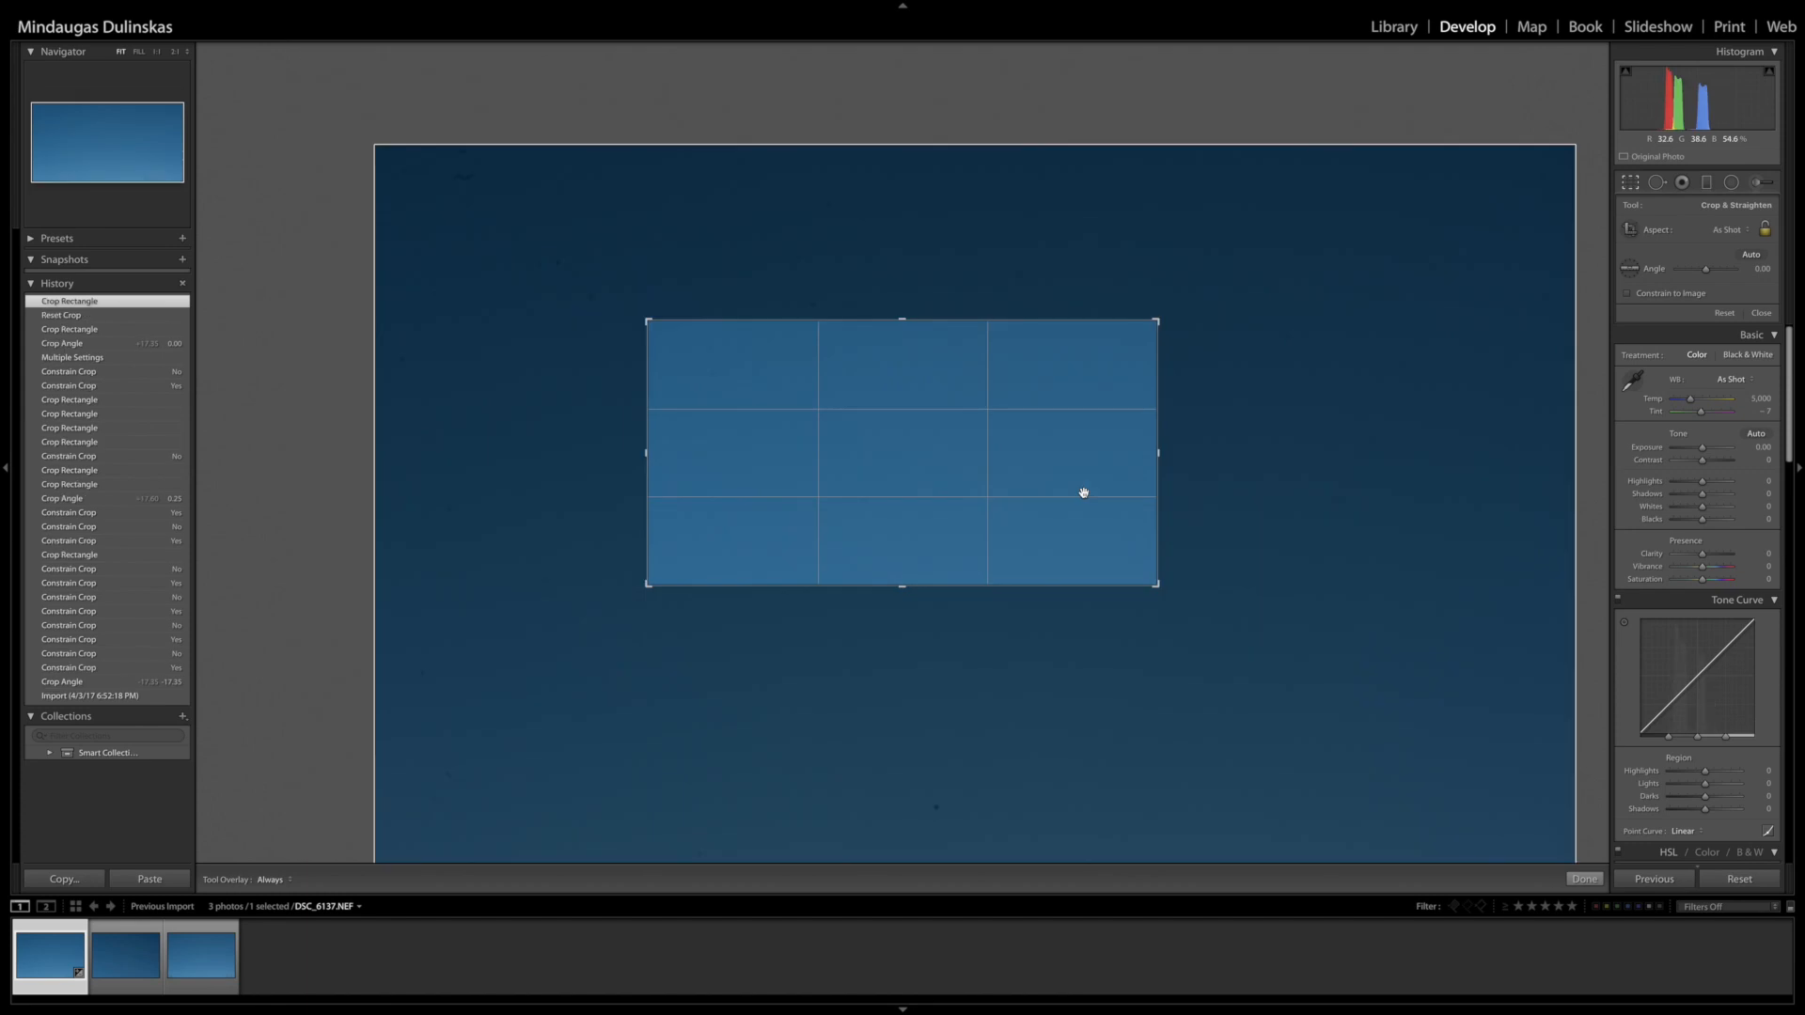
{"action": "double_click", "coordinate": [1054, 572]}
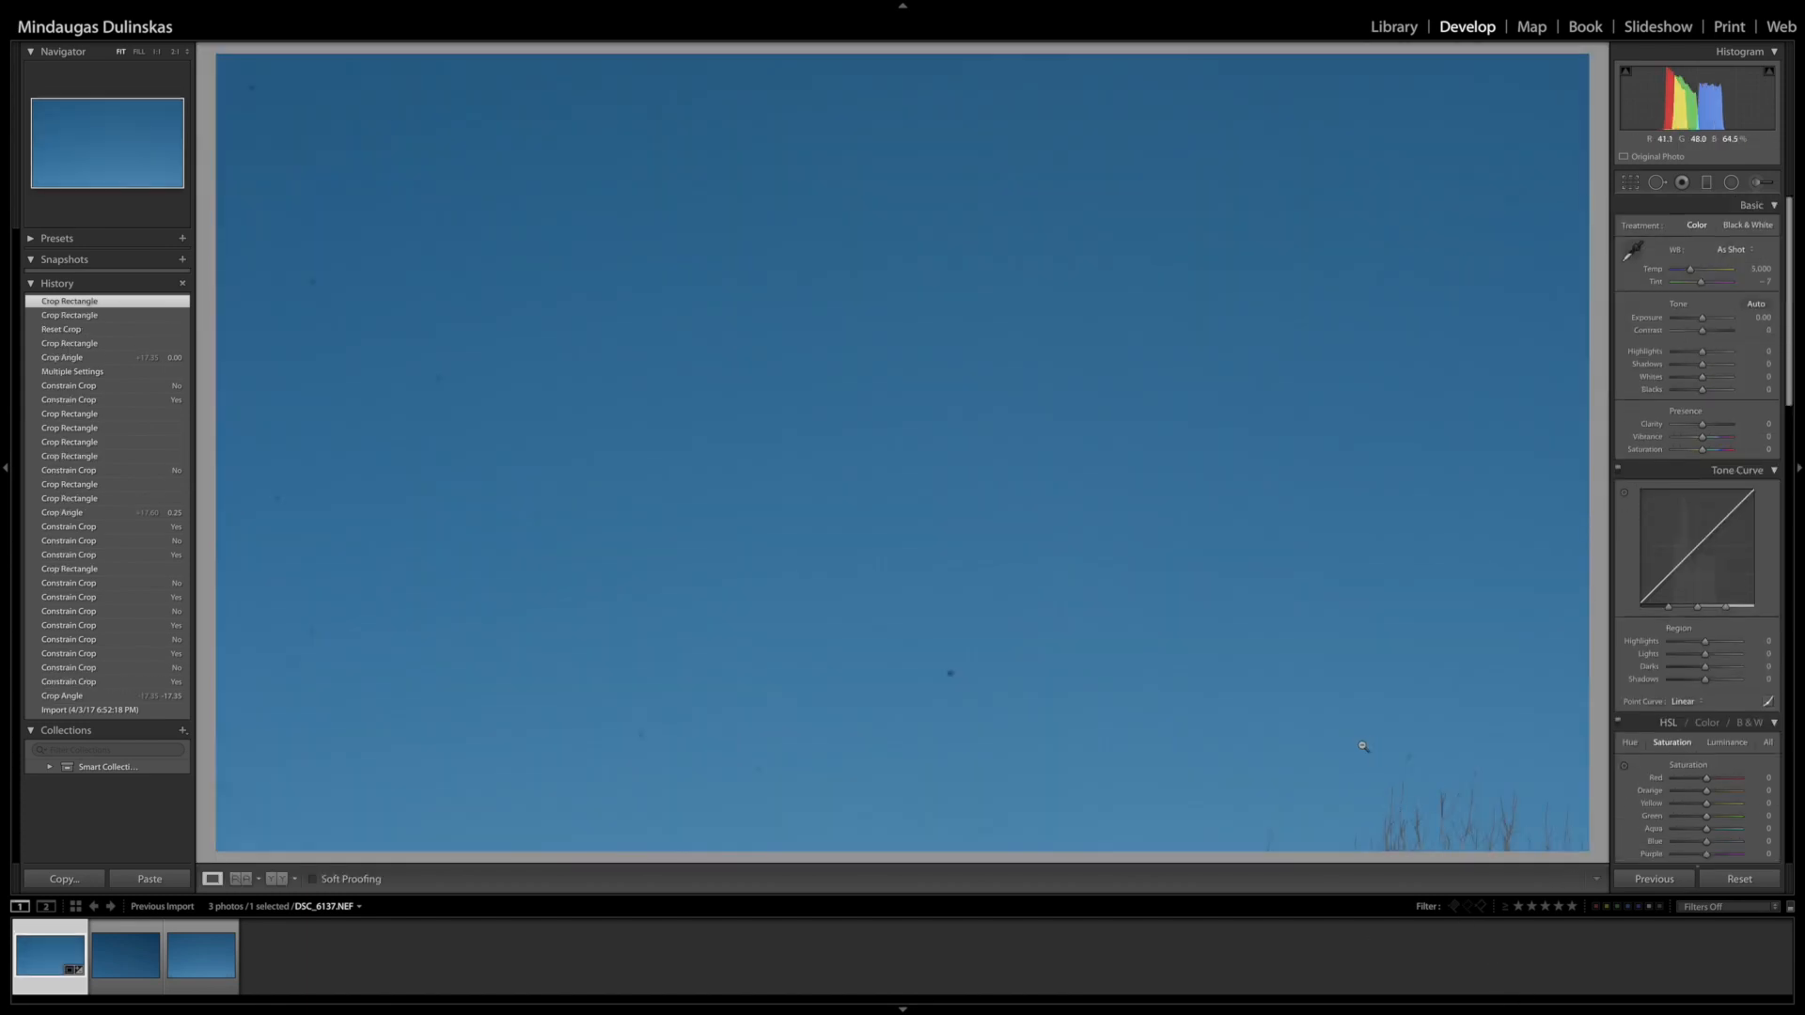
Crop tightly around the tree branches at the photo's lower edge, and reset the crop to the full frame
{"action": "left_click", "coordinate": [1630, 182]}
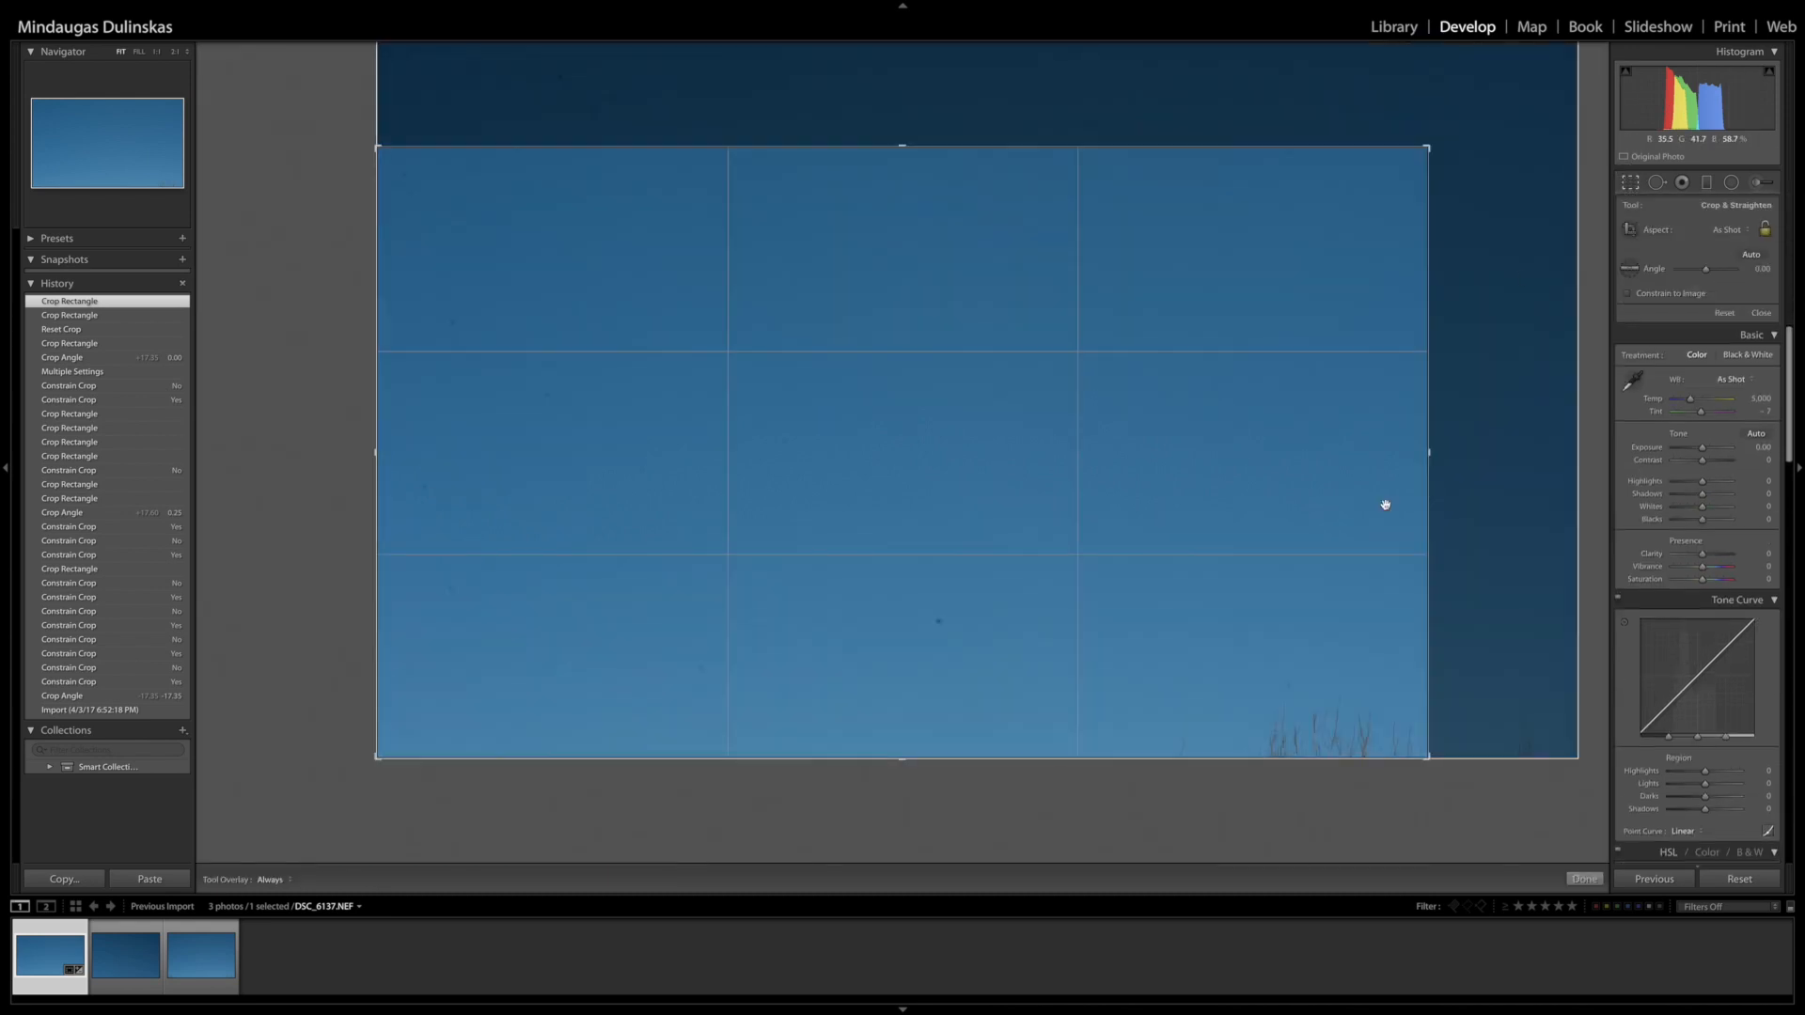
{"action": "left_click_drag", "start_coordinate": [1209, 657], "coordinate": [1284, 568]}
{"action": "left_click_drag", "start_coordinate": [377, 147], "coordinate": [774, 399]}
{"action": "key", "text": "Return"}
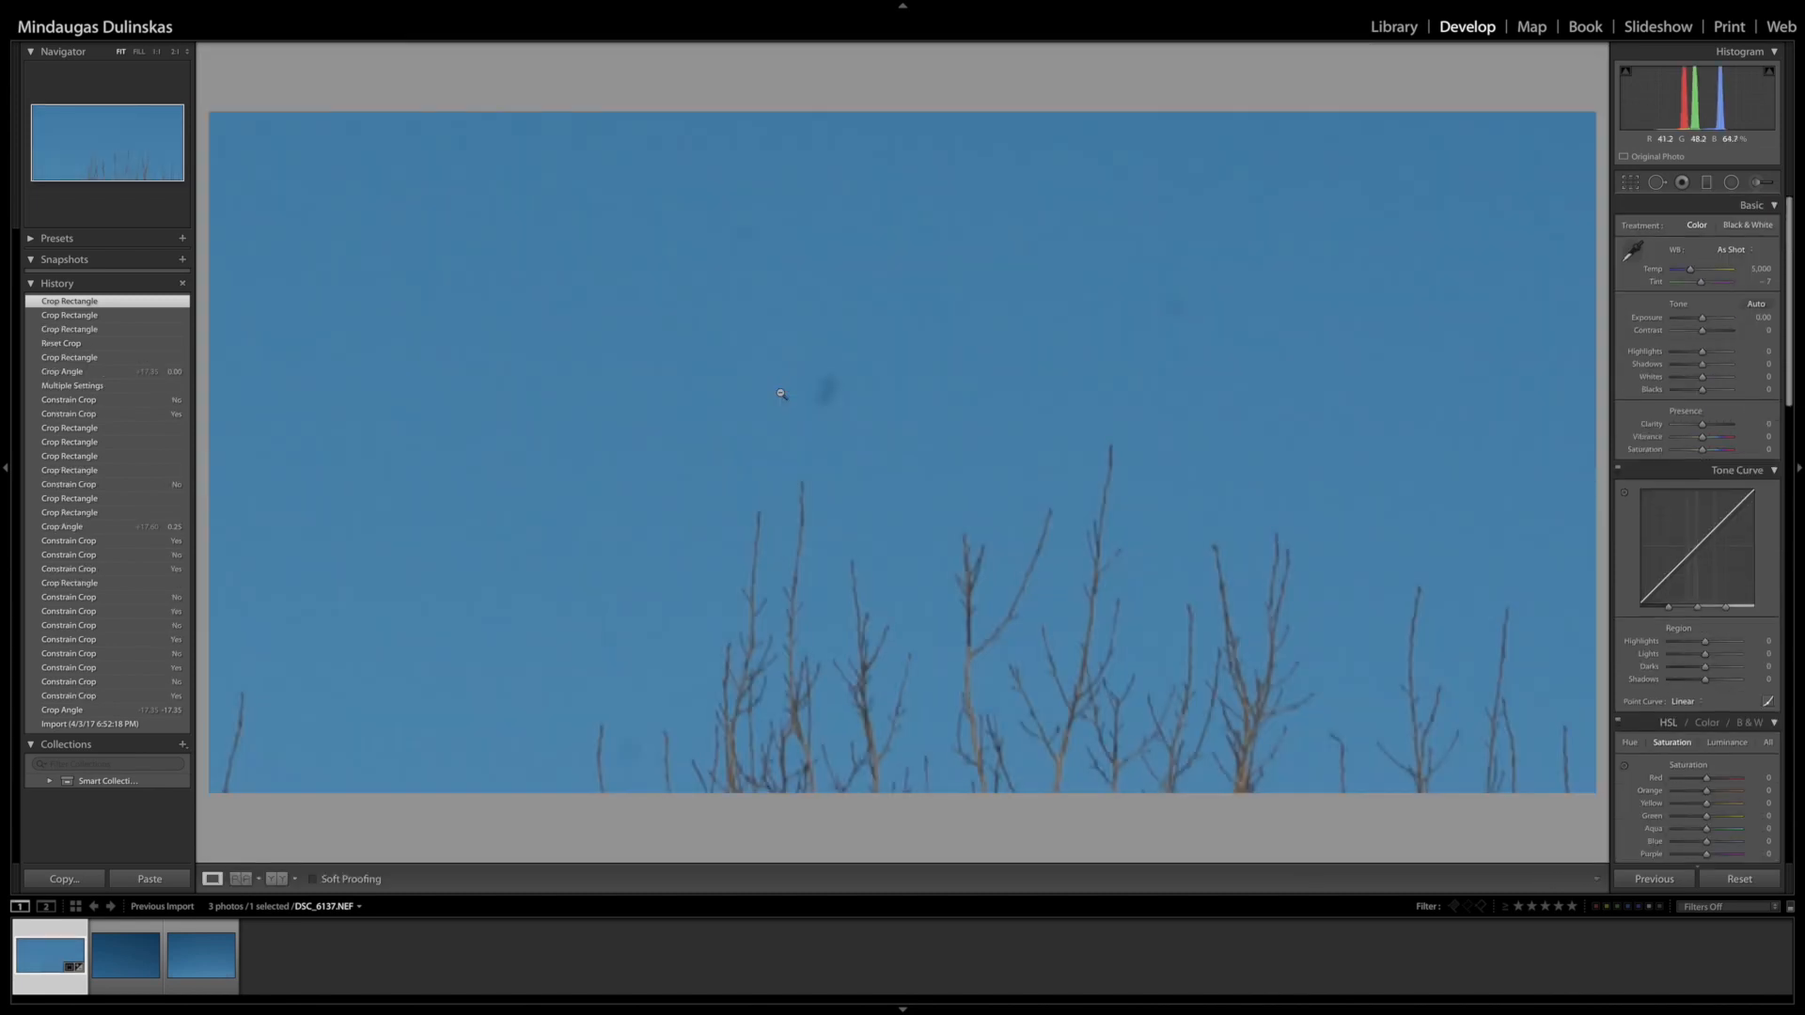
{"action": "key", "text": "r"}
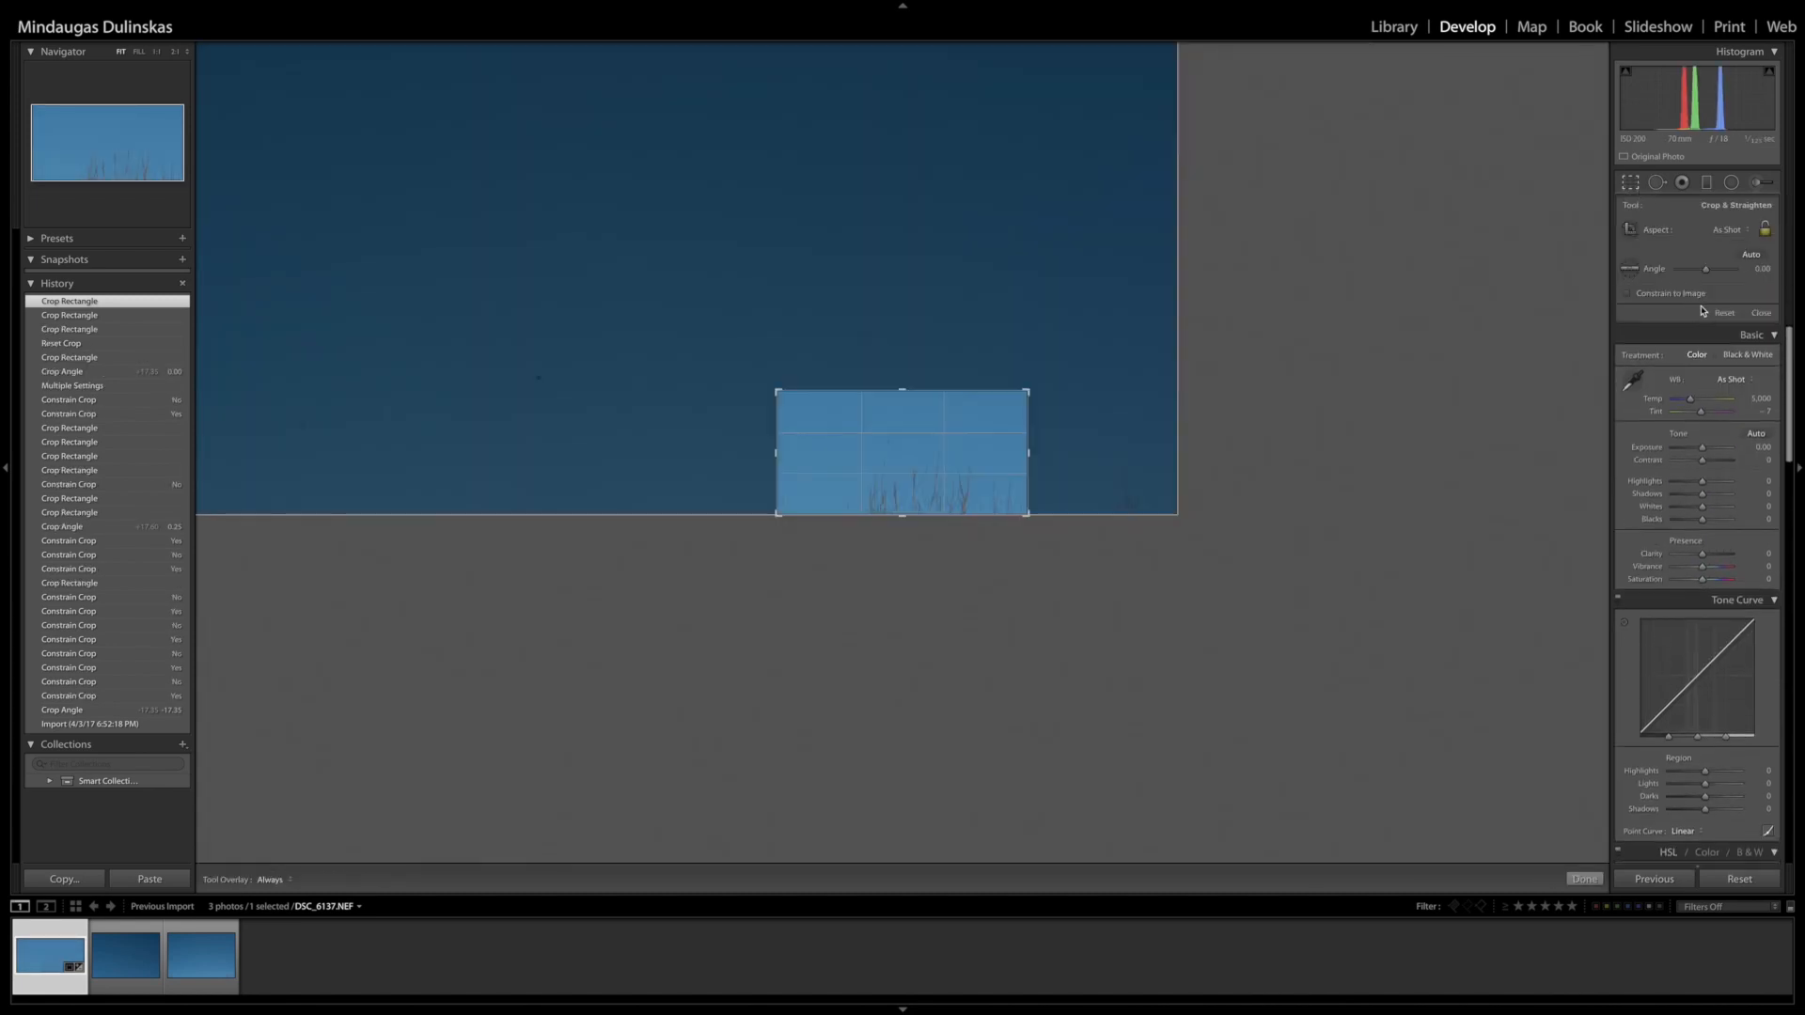
{"action": "left_click", "coordinate": [1721, 314]}
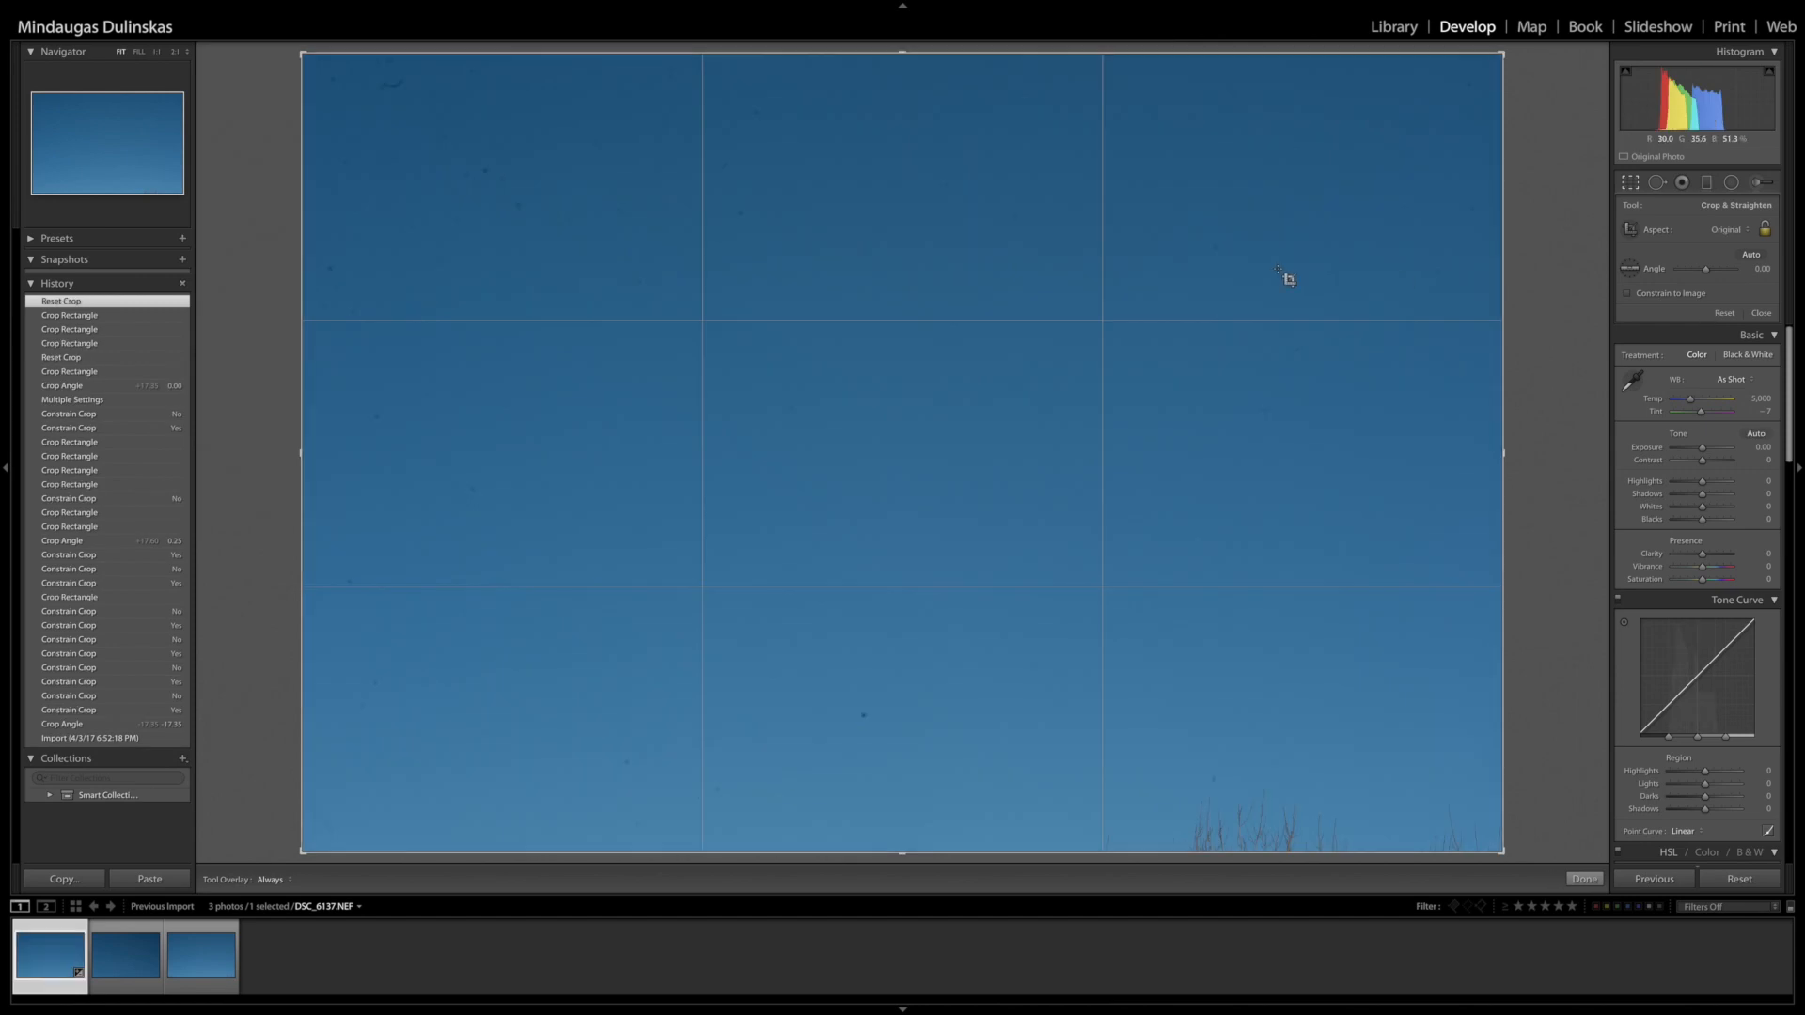
{"action": "key", "text": "Return"}
Set the crop aspect ratio to 5 x 7 and shift the photo within the crop frame
{"action": "left_click", "coordinate": [1634, 183]}
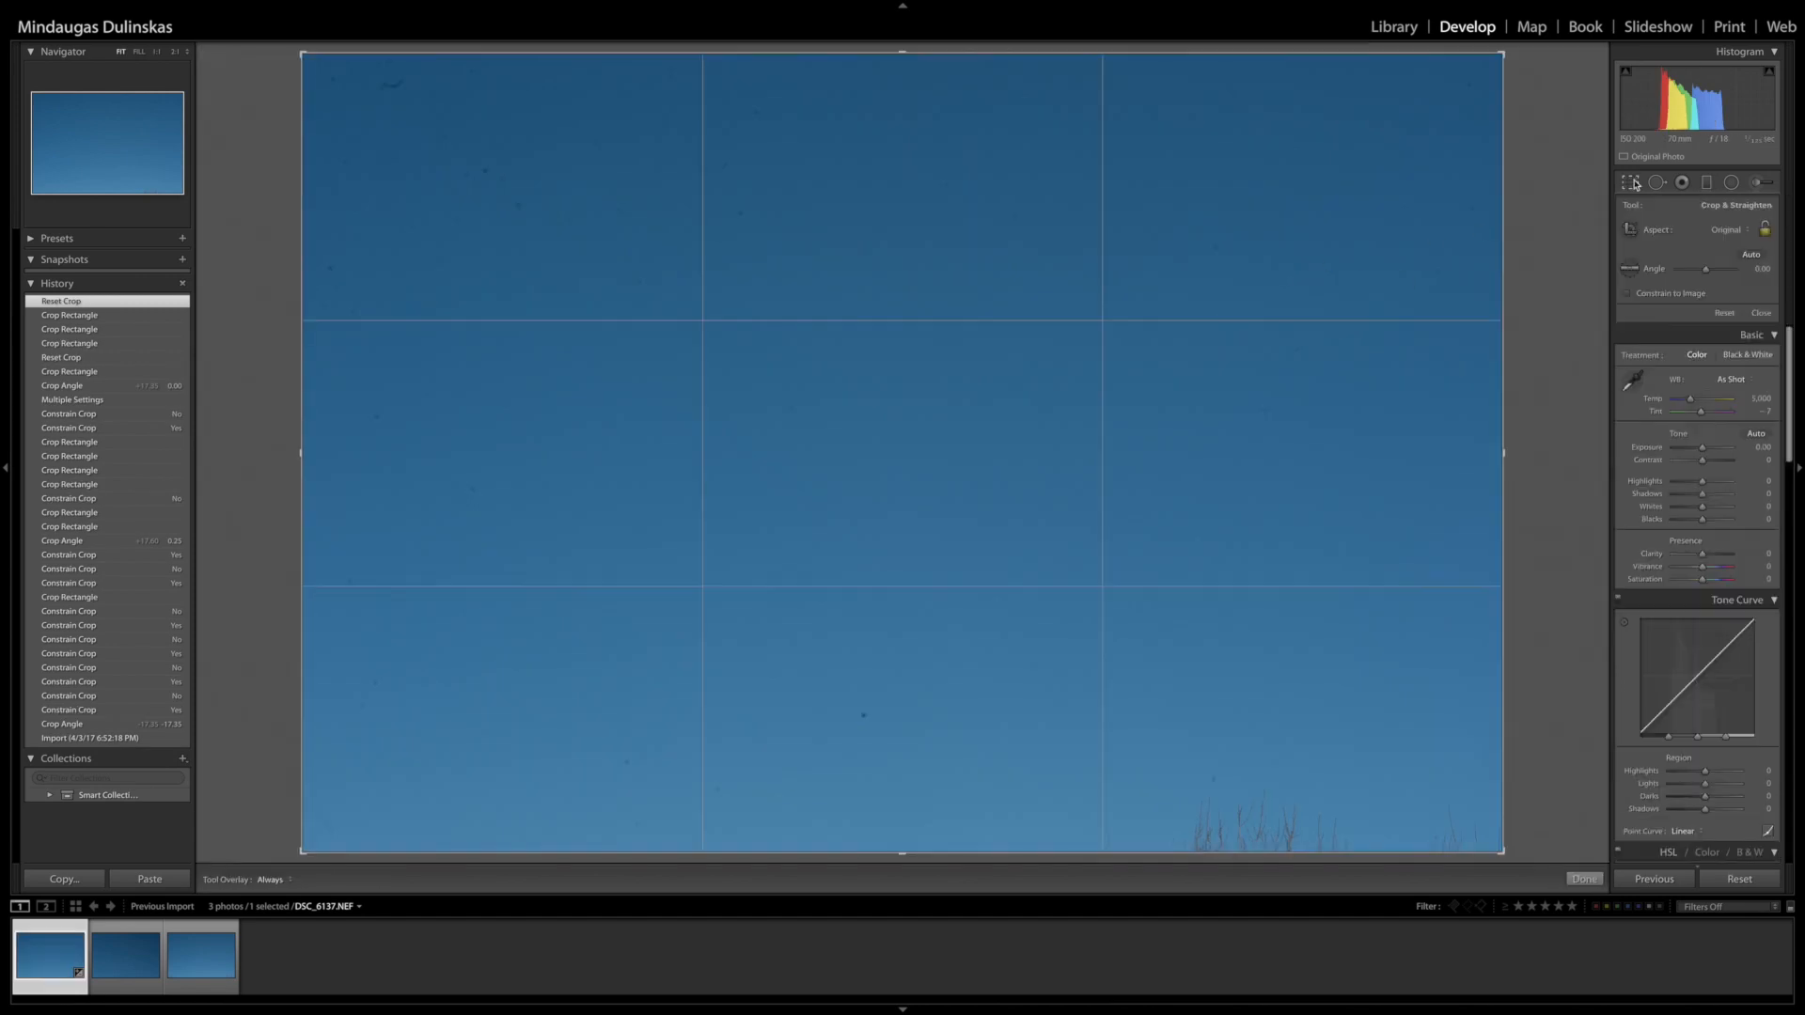
{"action": "left_click", "coordinate": [1730, 233]}
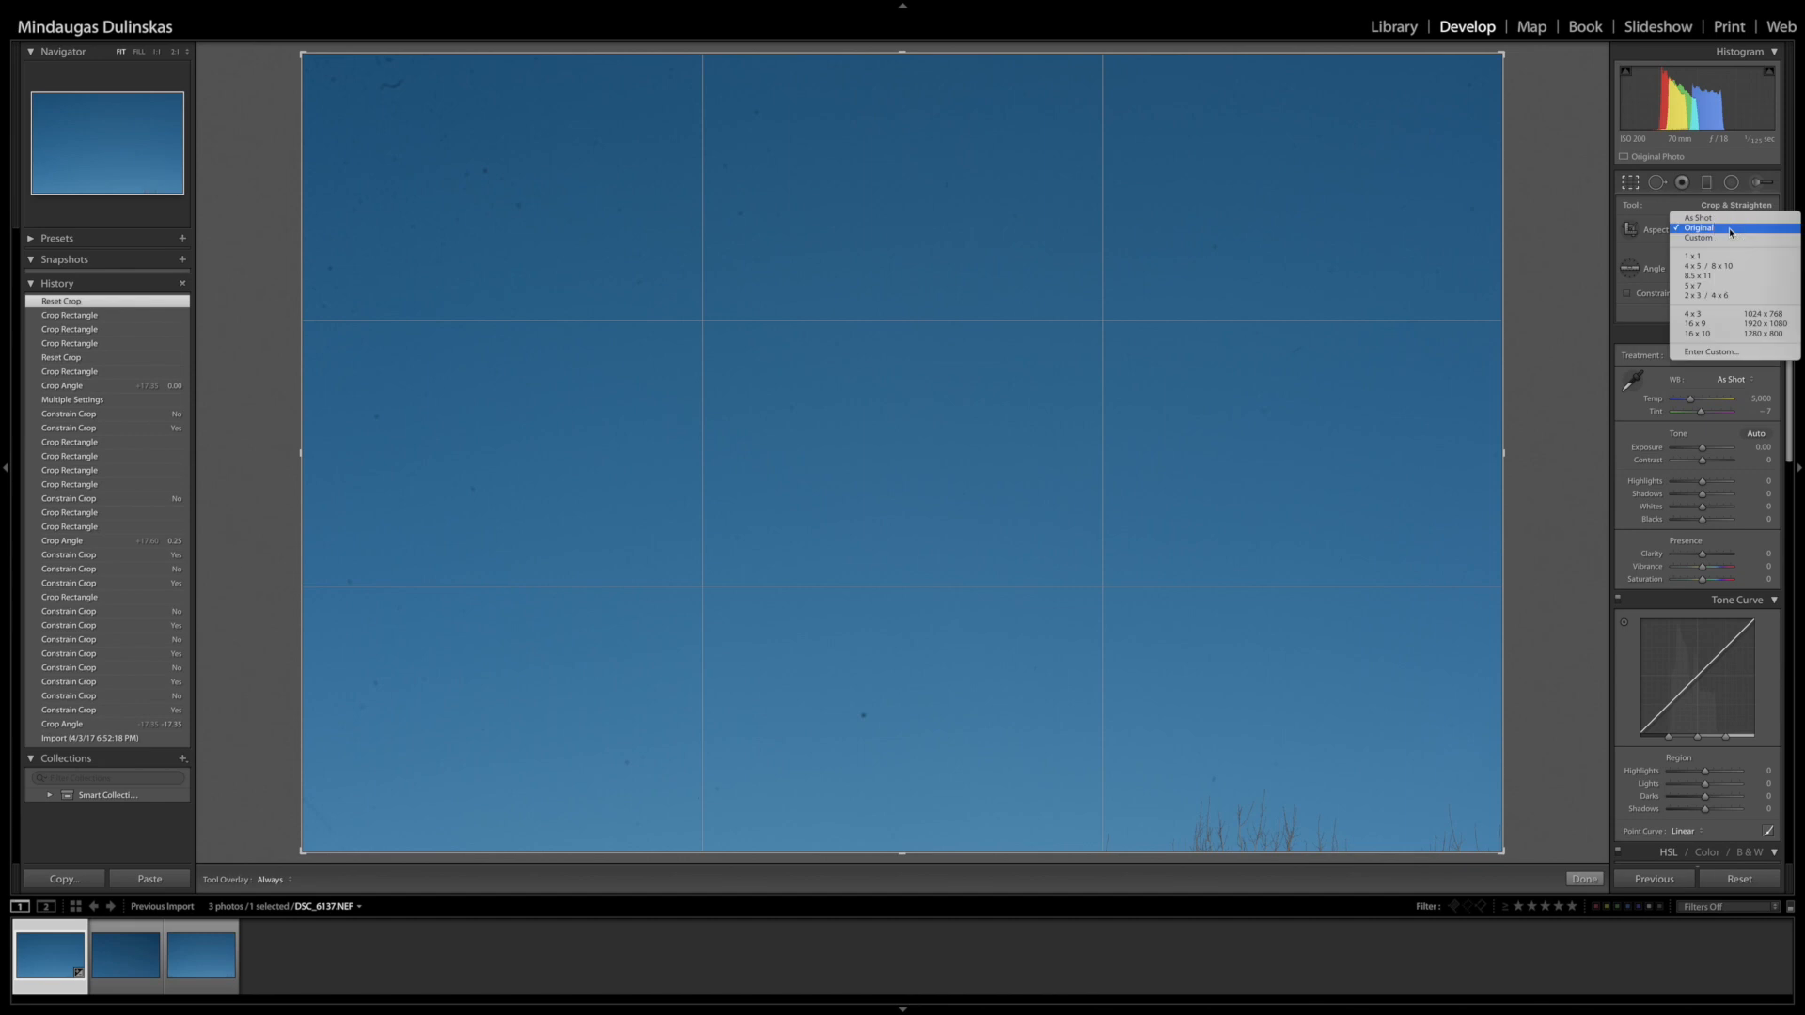
{"action": "left_click", "coordinate": [1711, 287]}
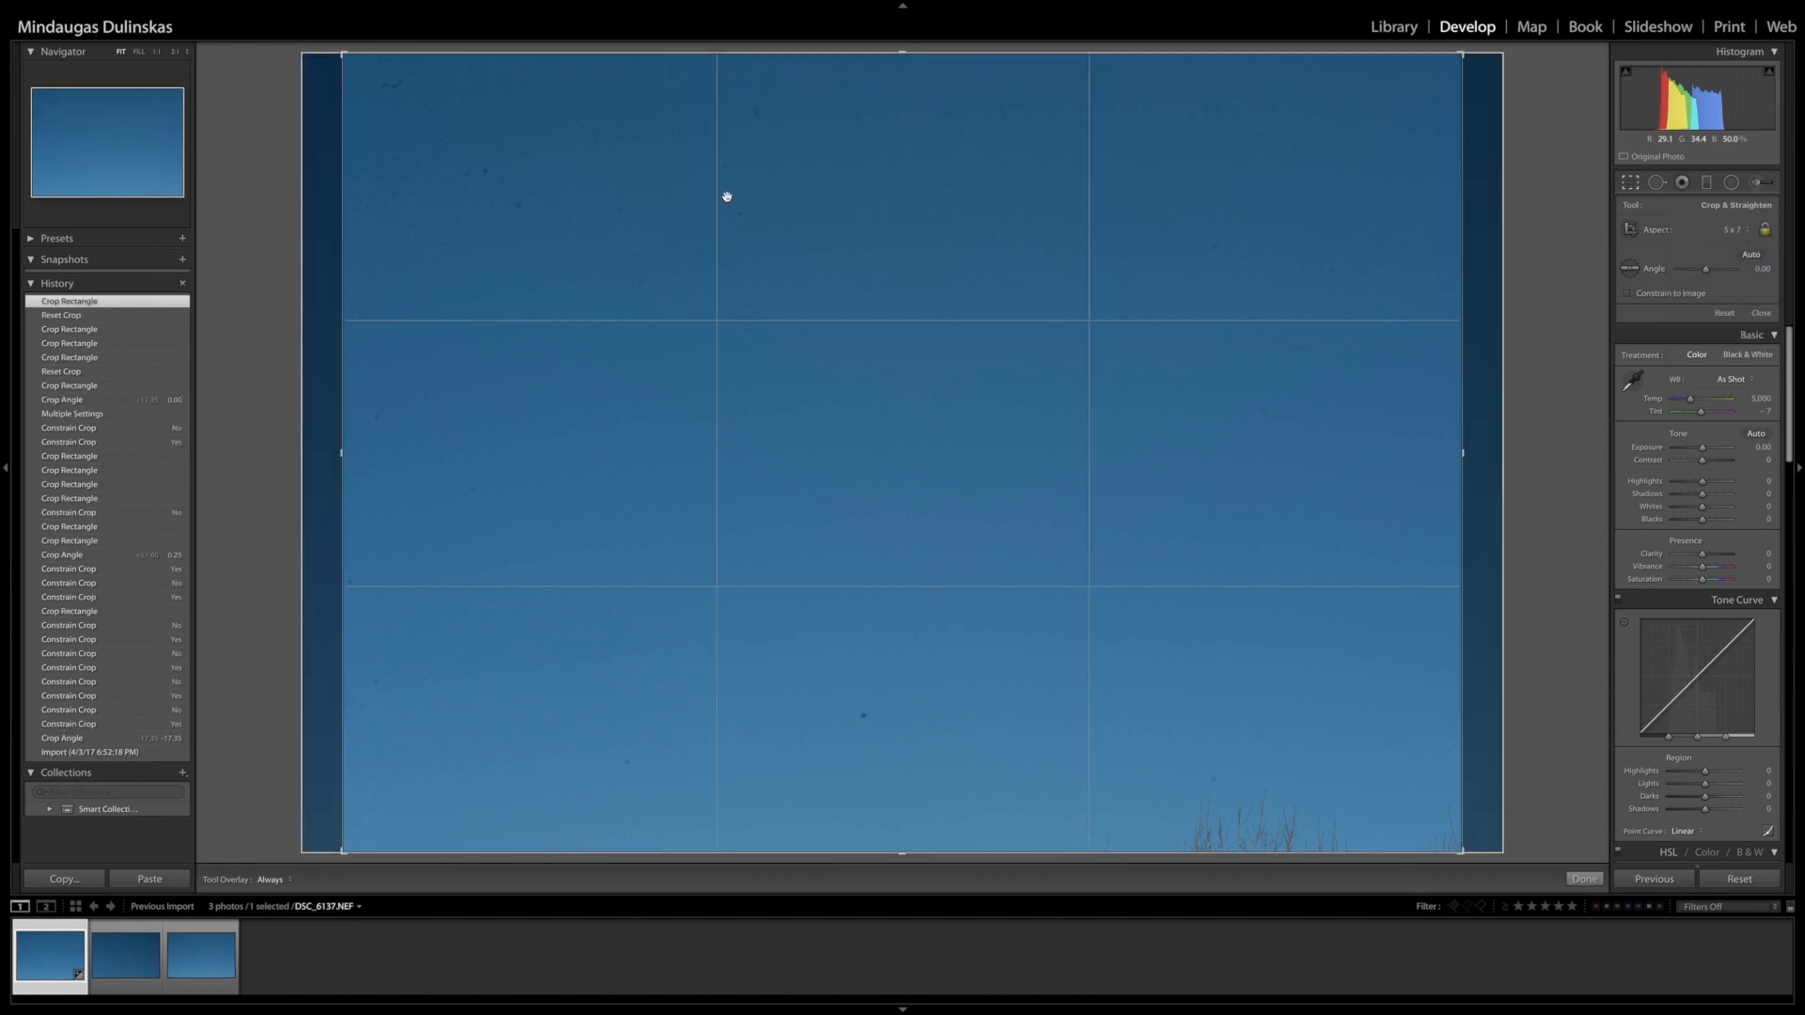
{"action": "mouse_move", "coordinate": [602, 216]}
{"action": "left_mouse_down"}
{"action": "mouse_move", "coordinate": [717, 213]}
{"action": "mouse_move", "coordinate": [572, 201]}
{"action": "mouse_move", "coordinate": [681, 206]}
{"action": "mouse_move", "coordinate": [615, 201]}
{"action": "left_mouse_up"}
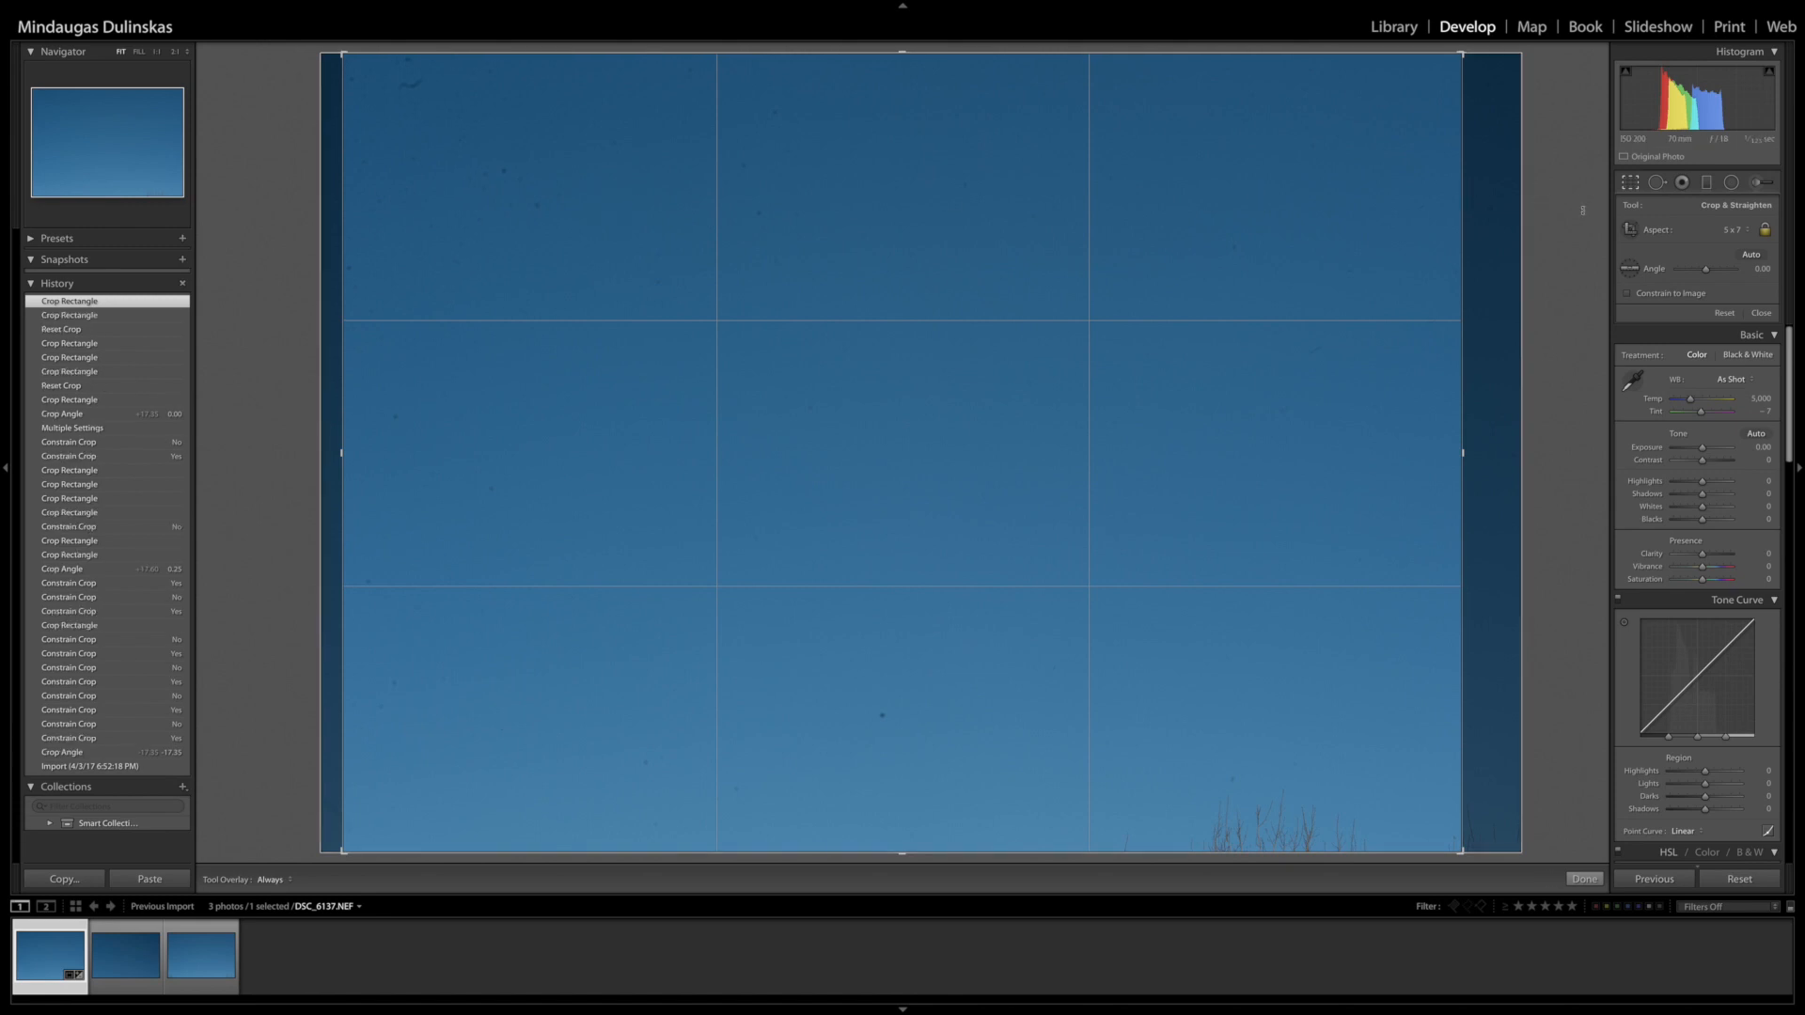
Set the crop aspect ratio to 2 x 3 / 4 x 6 and shrink the crop over the lower-left sky
{"action": "left_click", "coordinate": [1738, 234]}
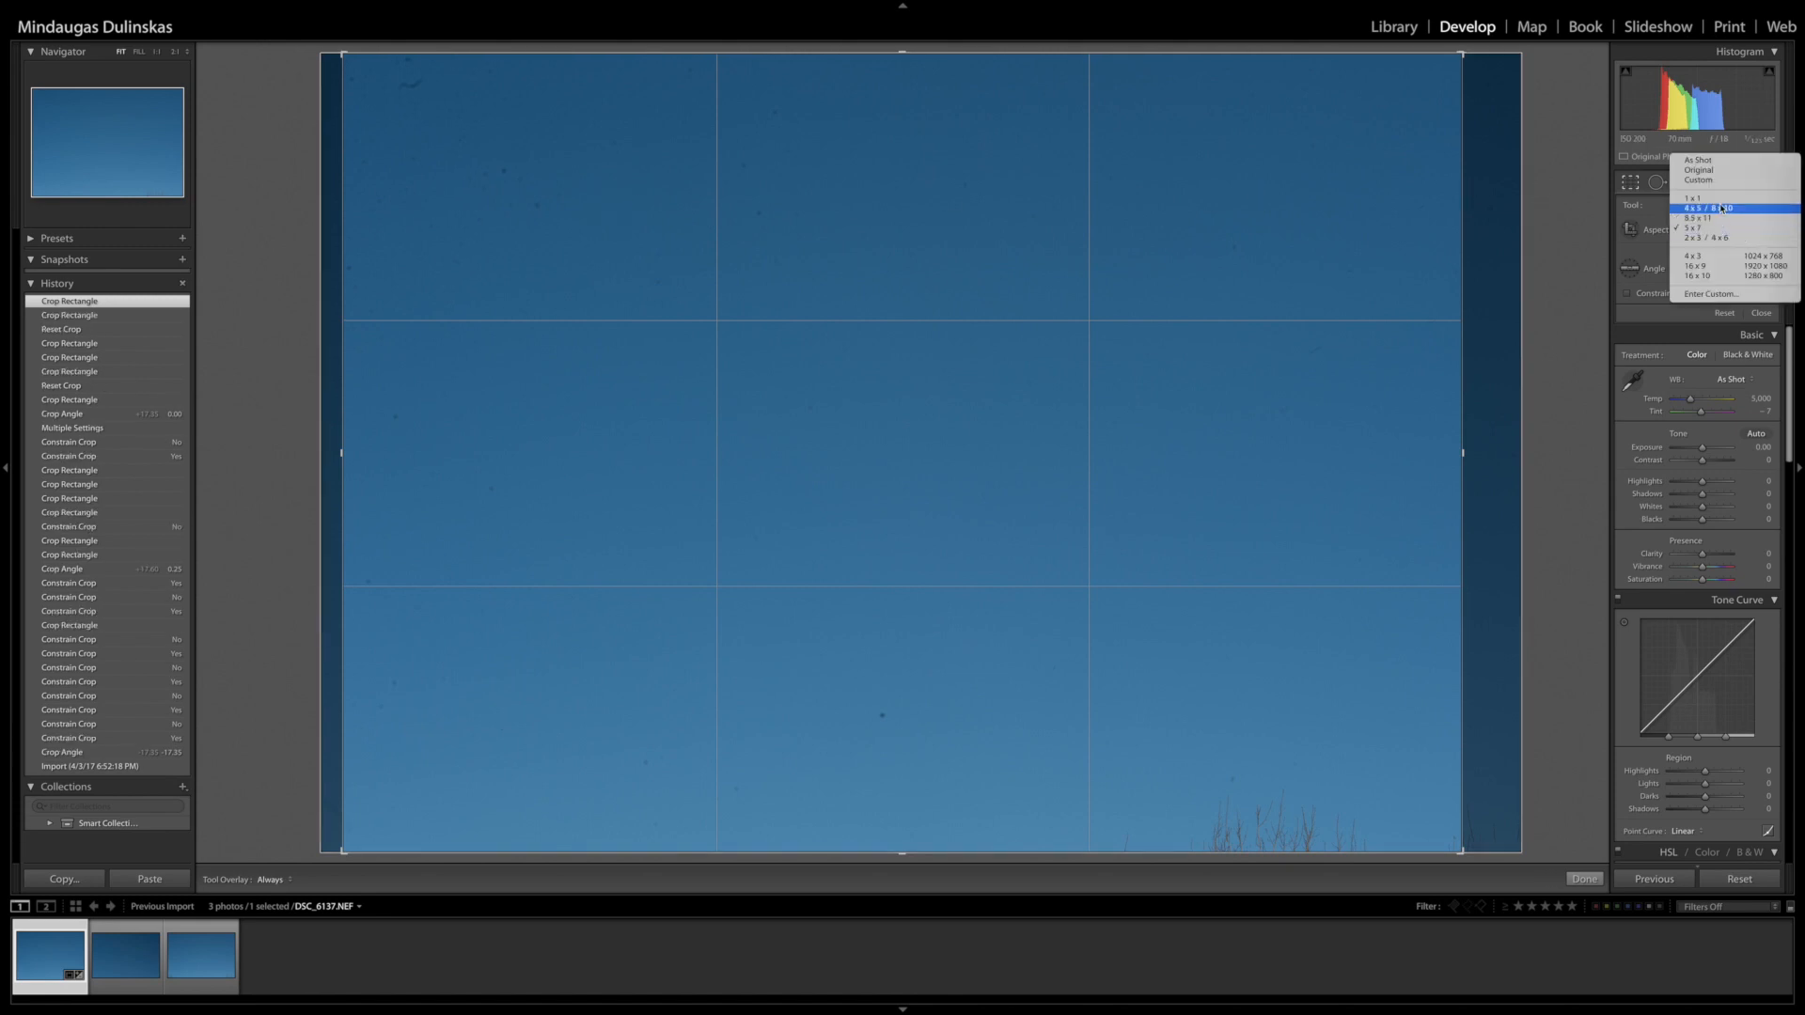
{"action": "left_click", "coordinate": [1715, 238]}
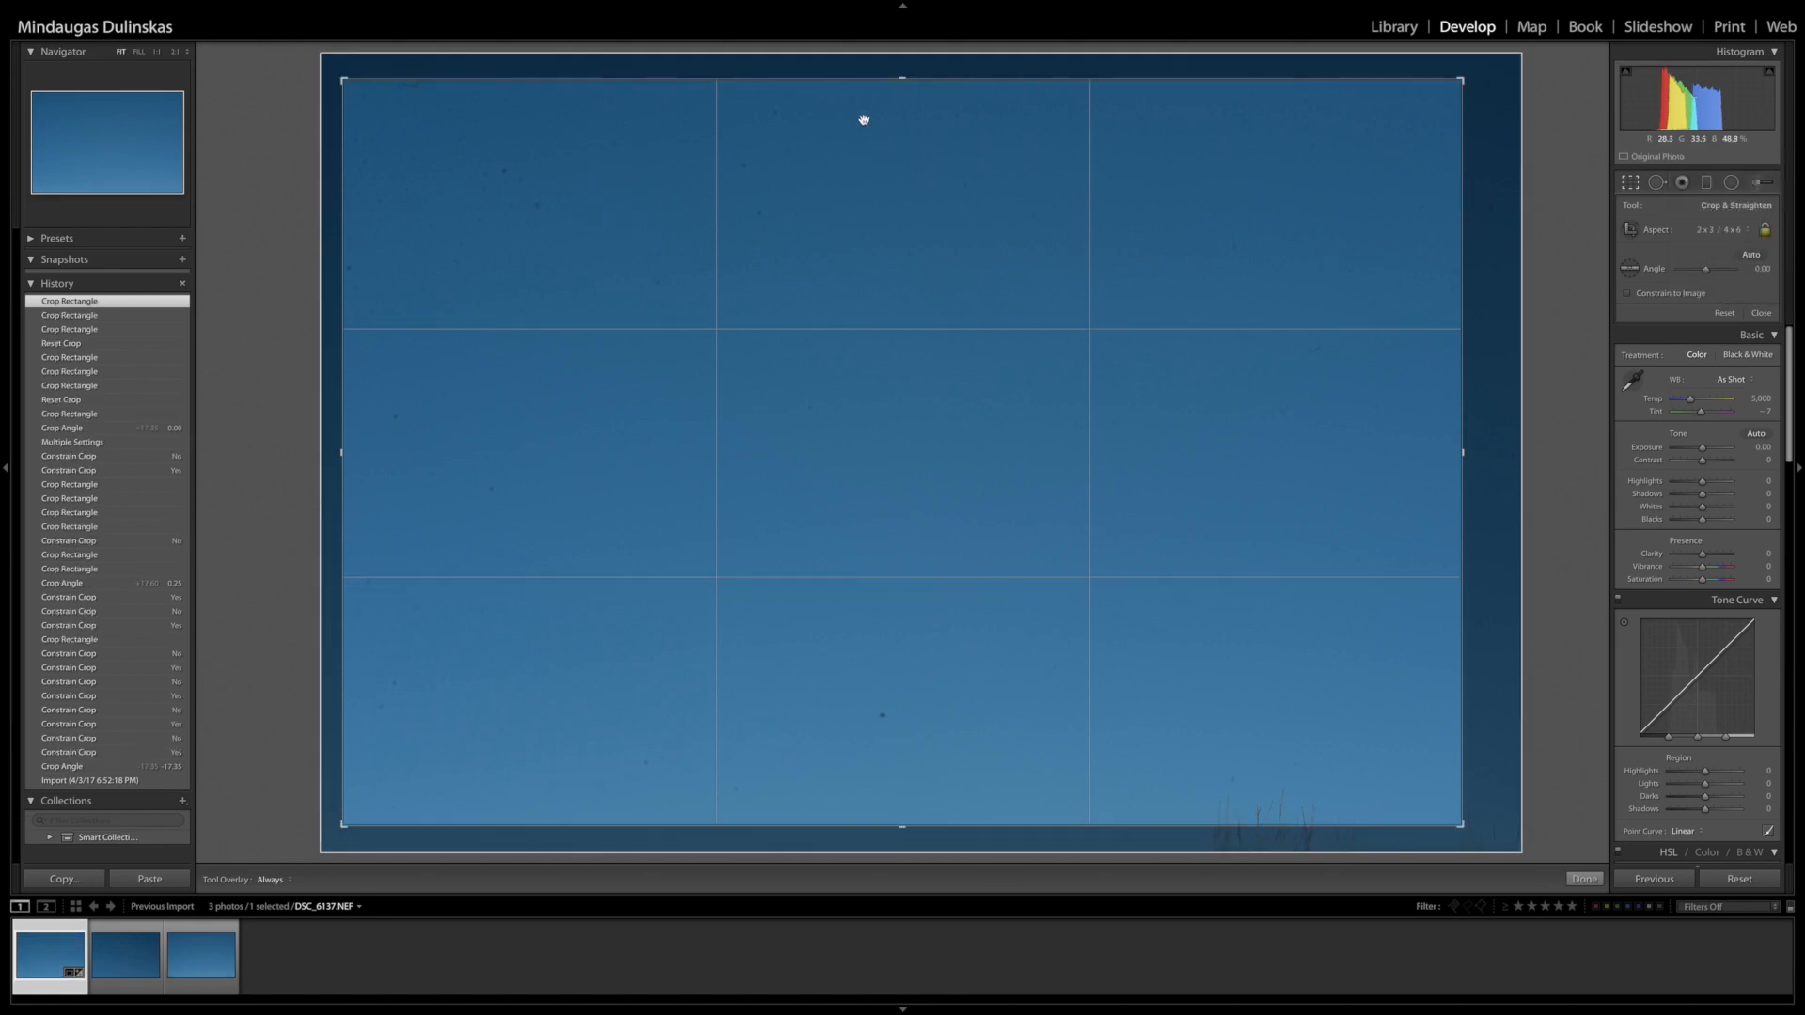
{"action": "left_click_drag", "start_coordinate": [1462, 80], "coordinate": [1292, 164]}
{"action": "left_click_drag", "start_coordinate": [899, 193], "coordinate": [889, 287]}
{"action": "left_click_drag", "start_coordinate": [902, 178], "coordinate": [901, 366]}
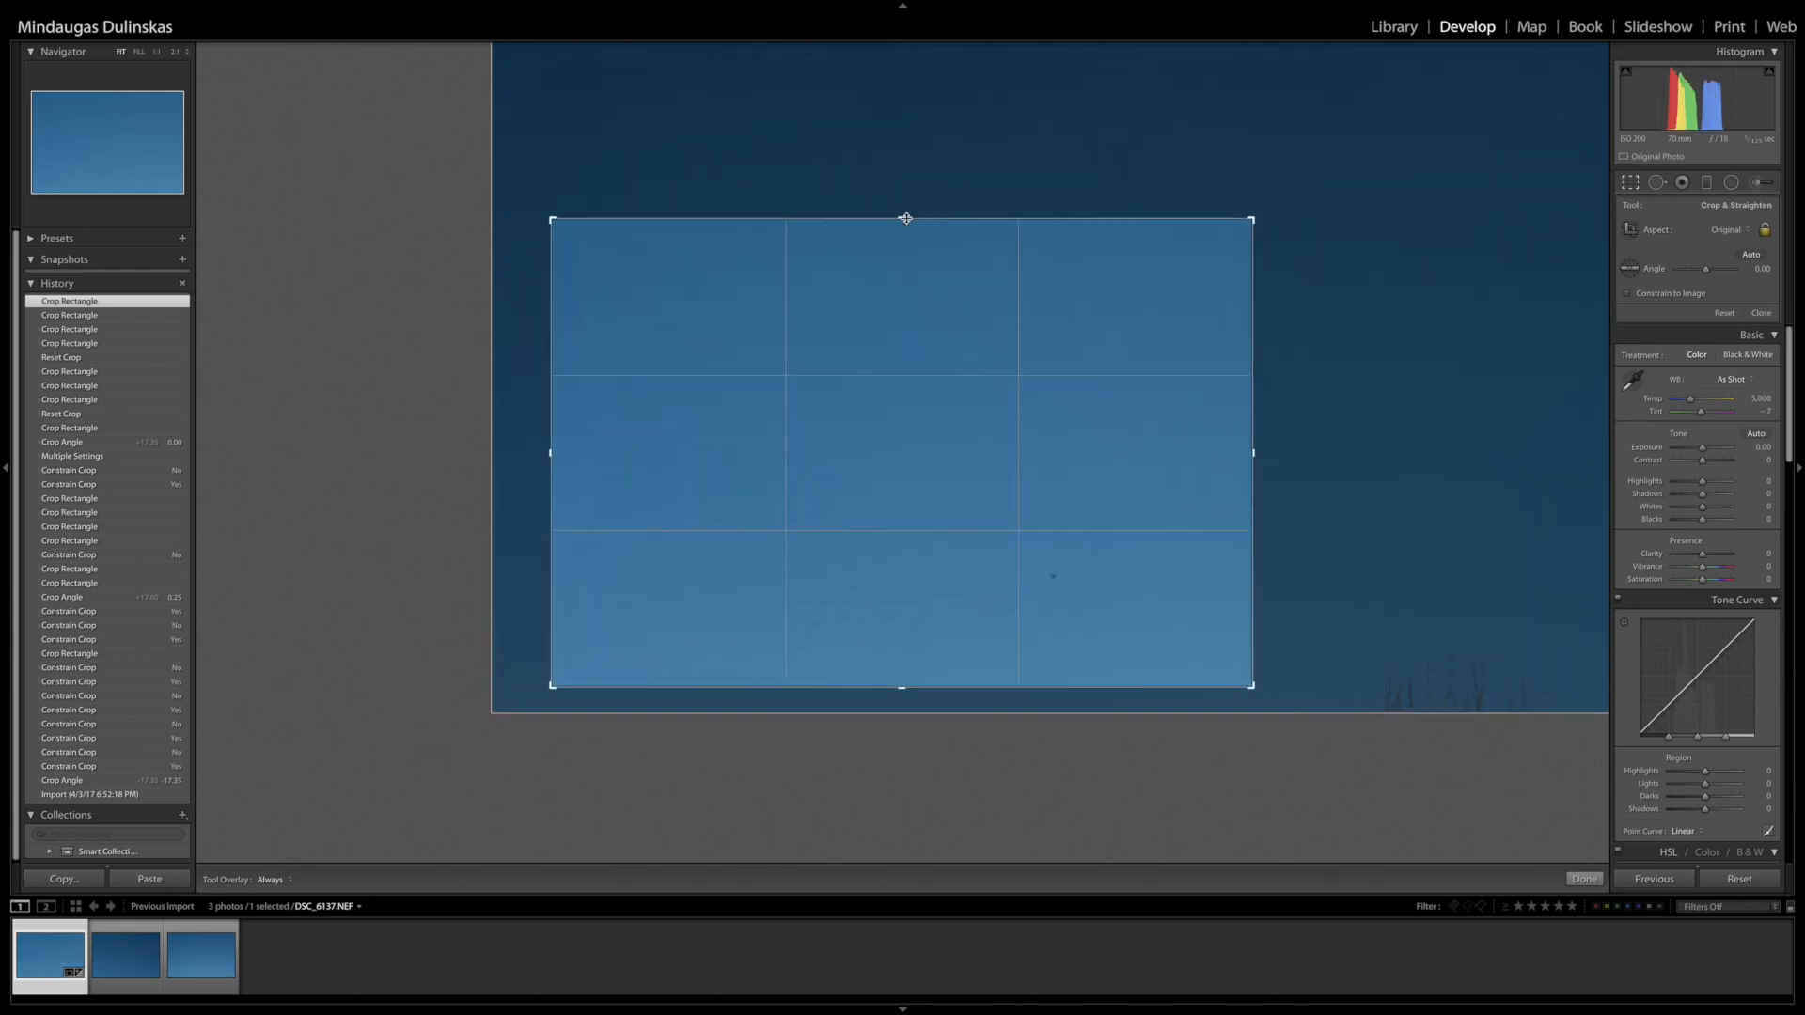
{"action": "left_click", "coordinate": [1744, 230]}
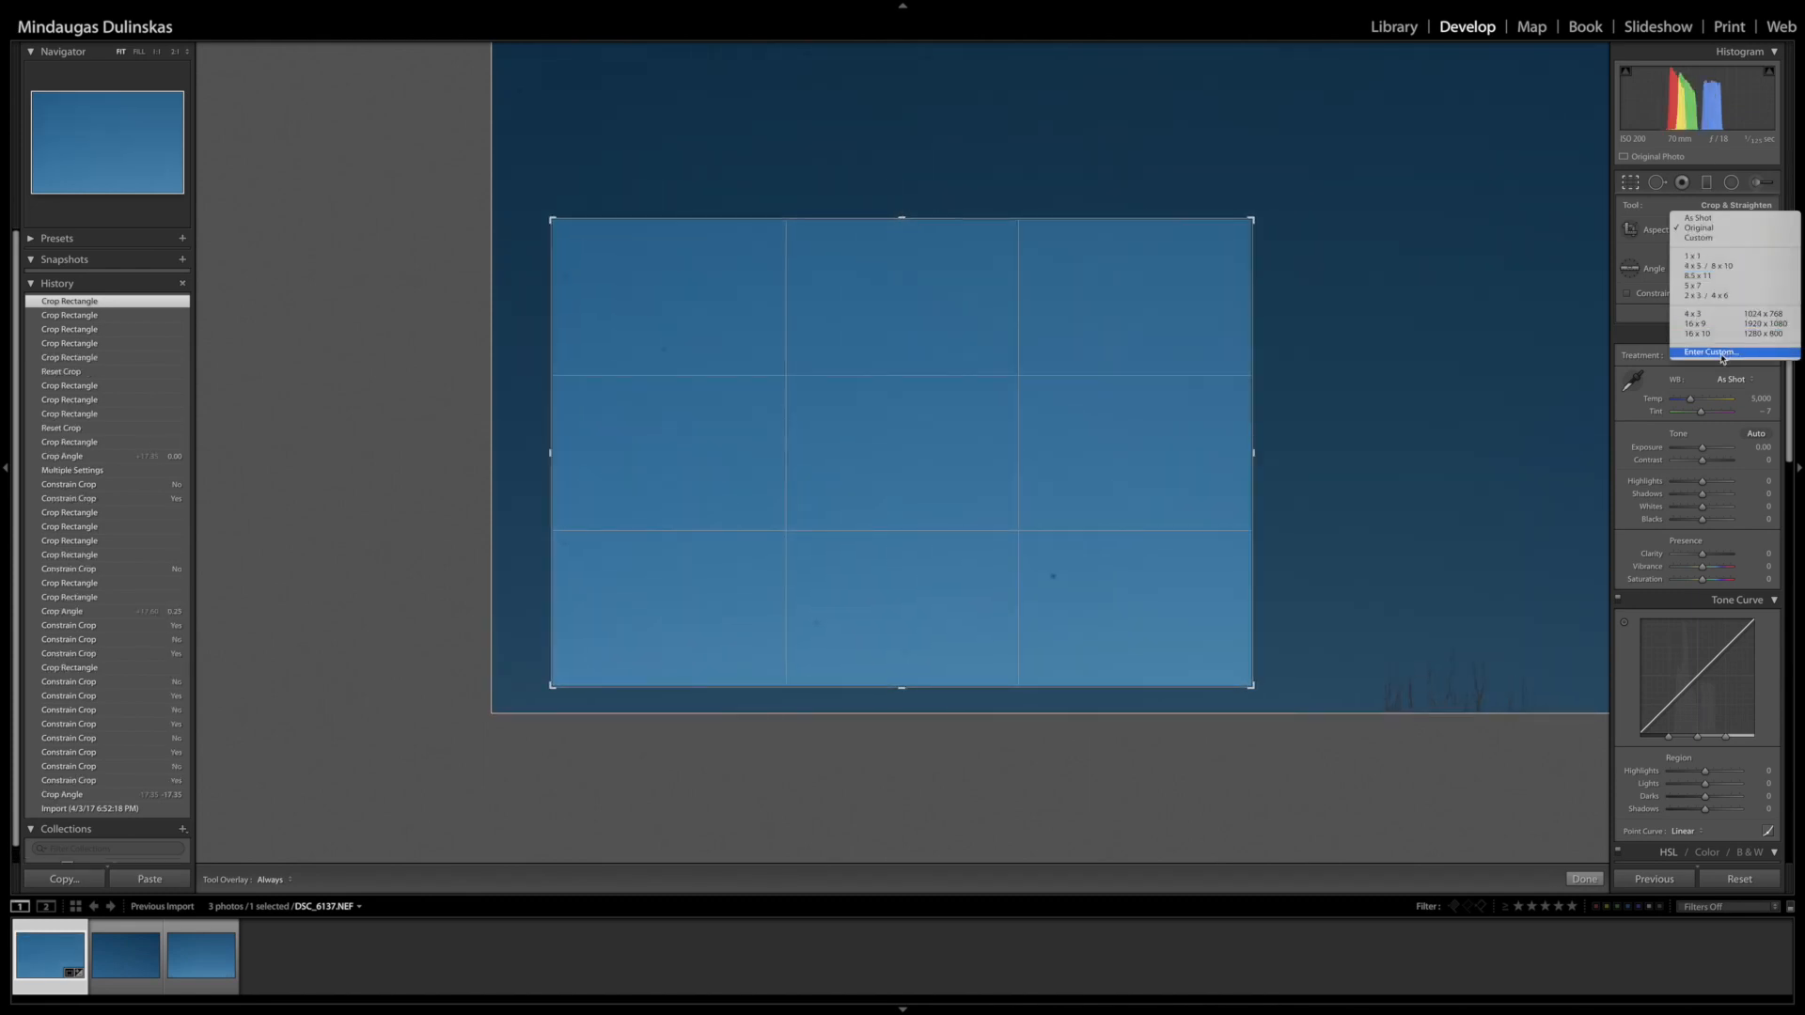
{"action": "left_click", "coordinate": [1722, 354]}
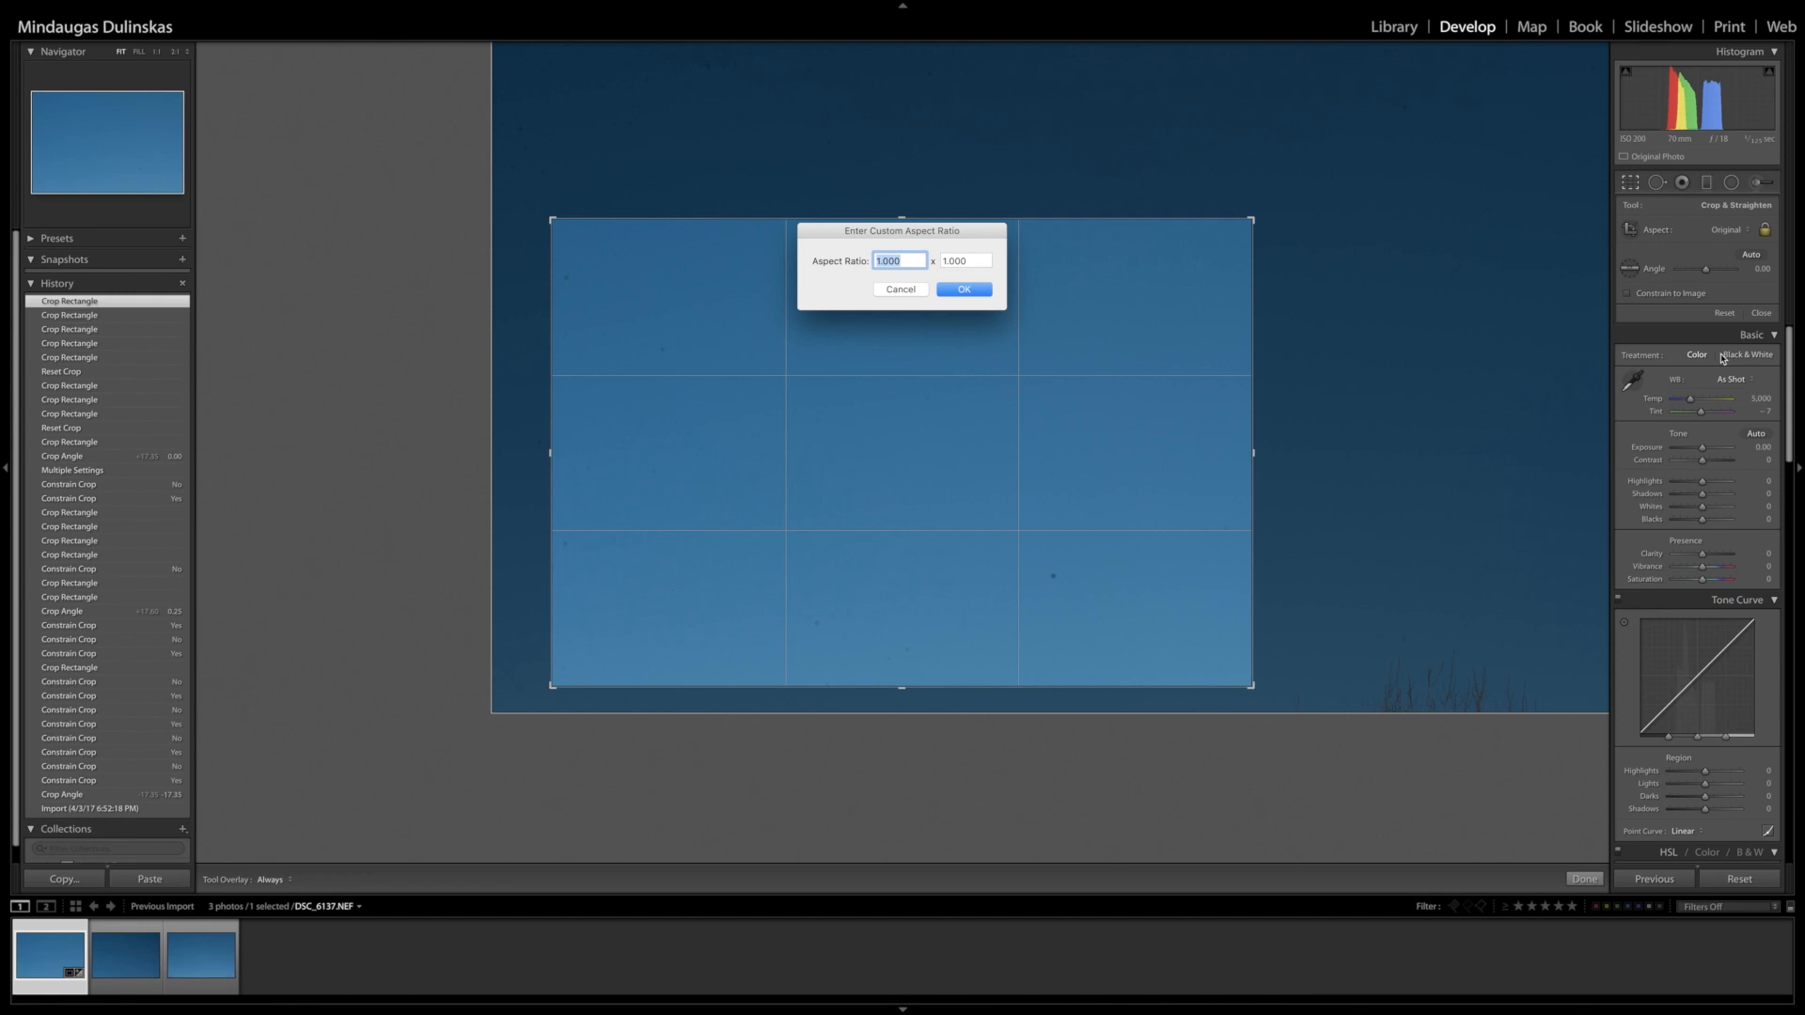
{"action": "left_click", "coordinate": [901, 289]}
Set the crop aspect ratio to 16 x 10 and reposition the photo within the crop frame
{"action": "left_click", "coordinate": [1722, 231]}
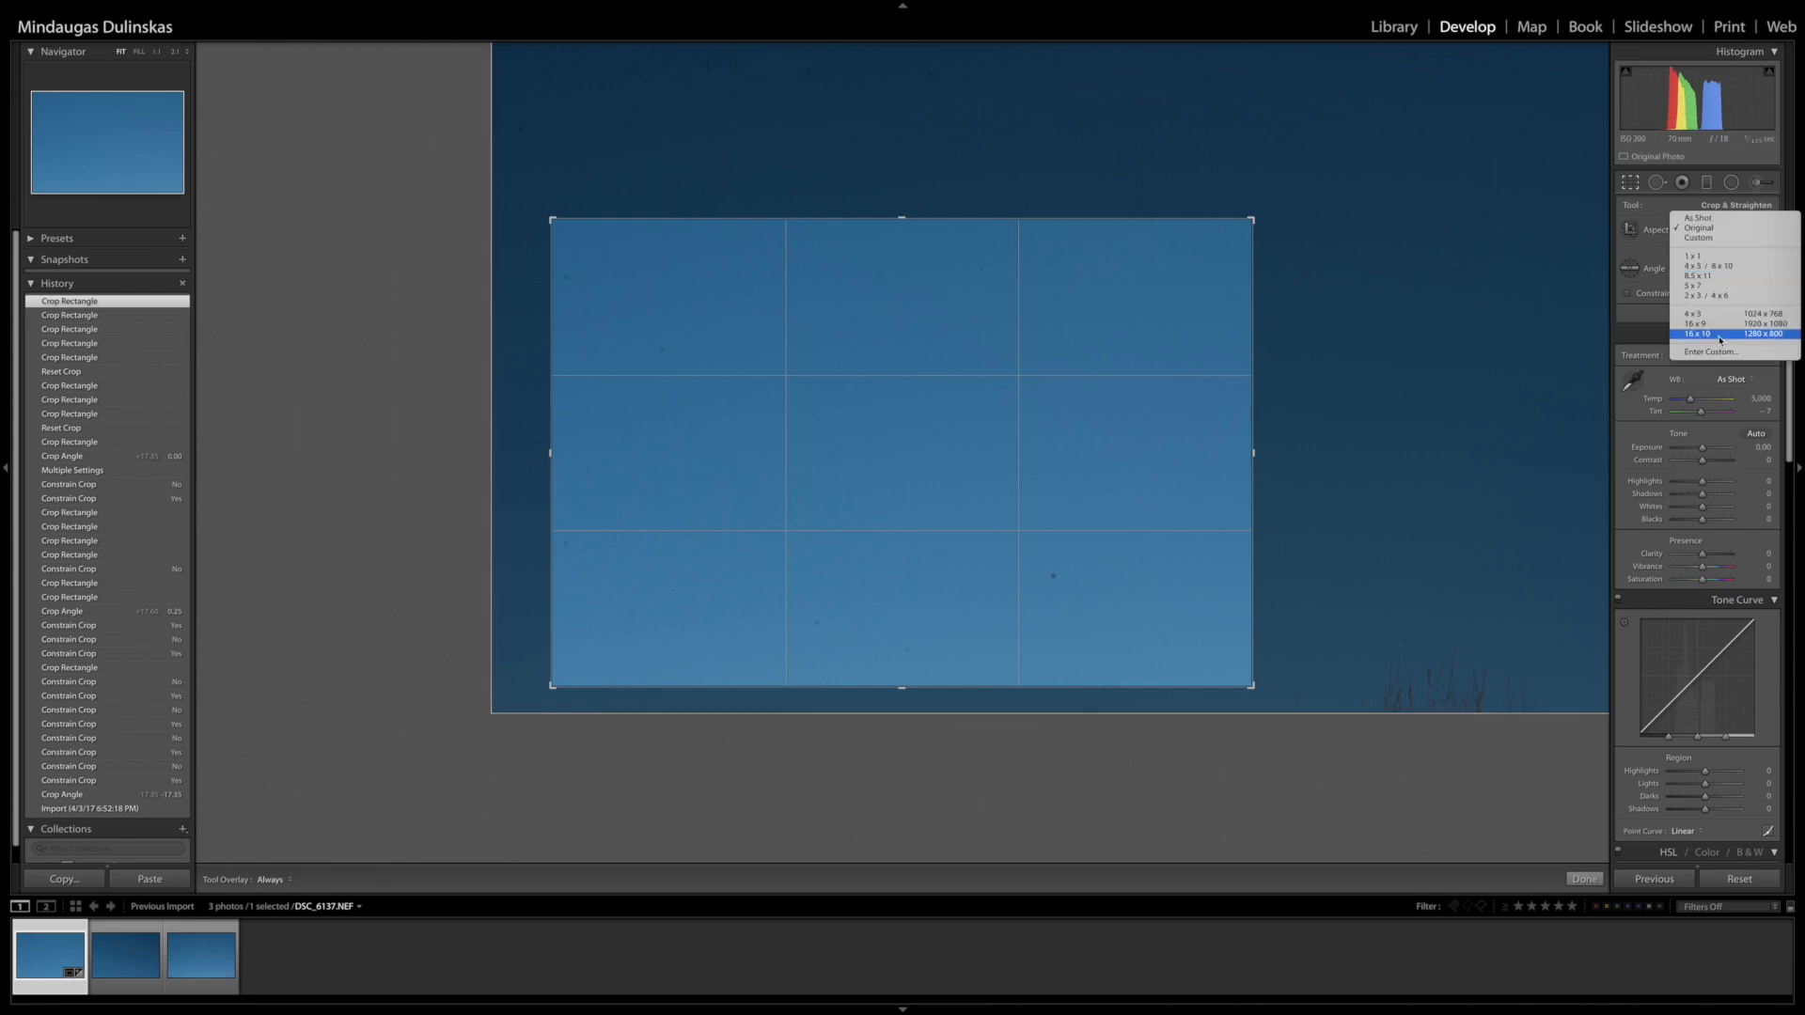
{"action": "left_click", "coordinate": [1720, 334]}
{"action": "left_click_drag", "start_coordinate": [1040, 278], "coordinate": [854, 431]}
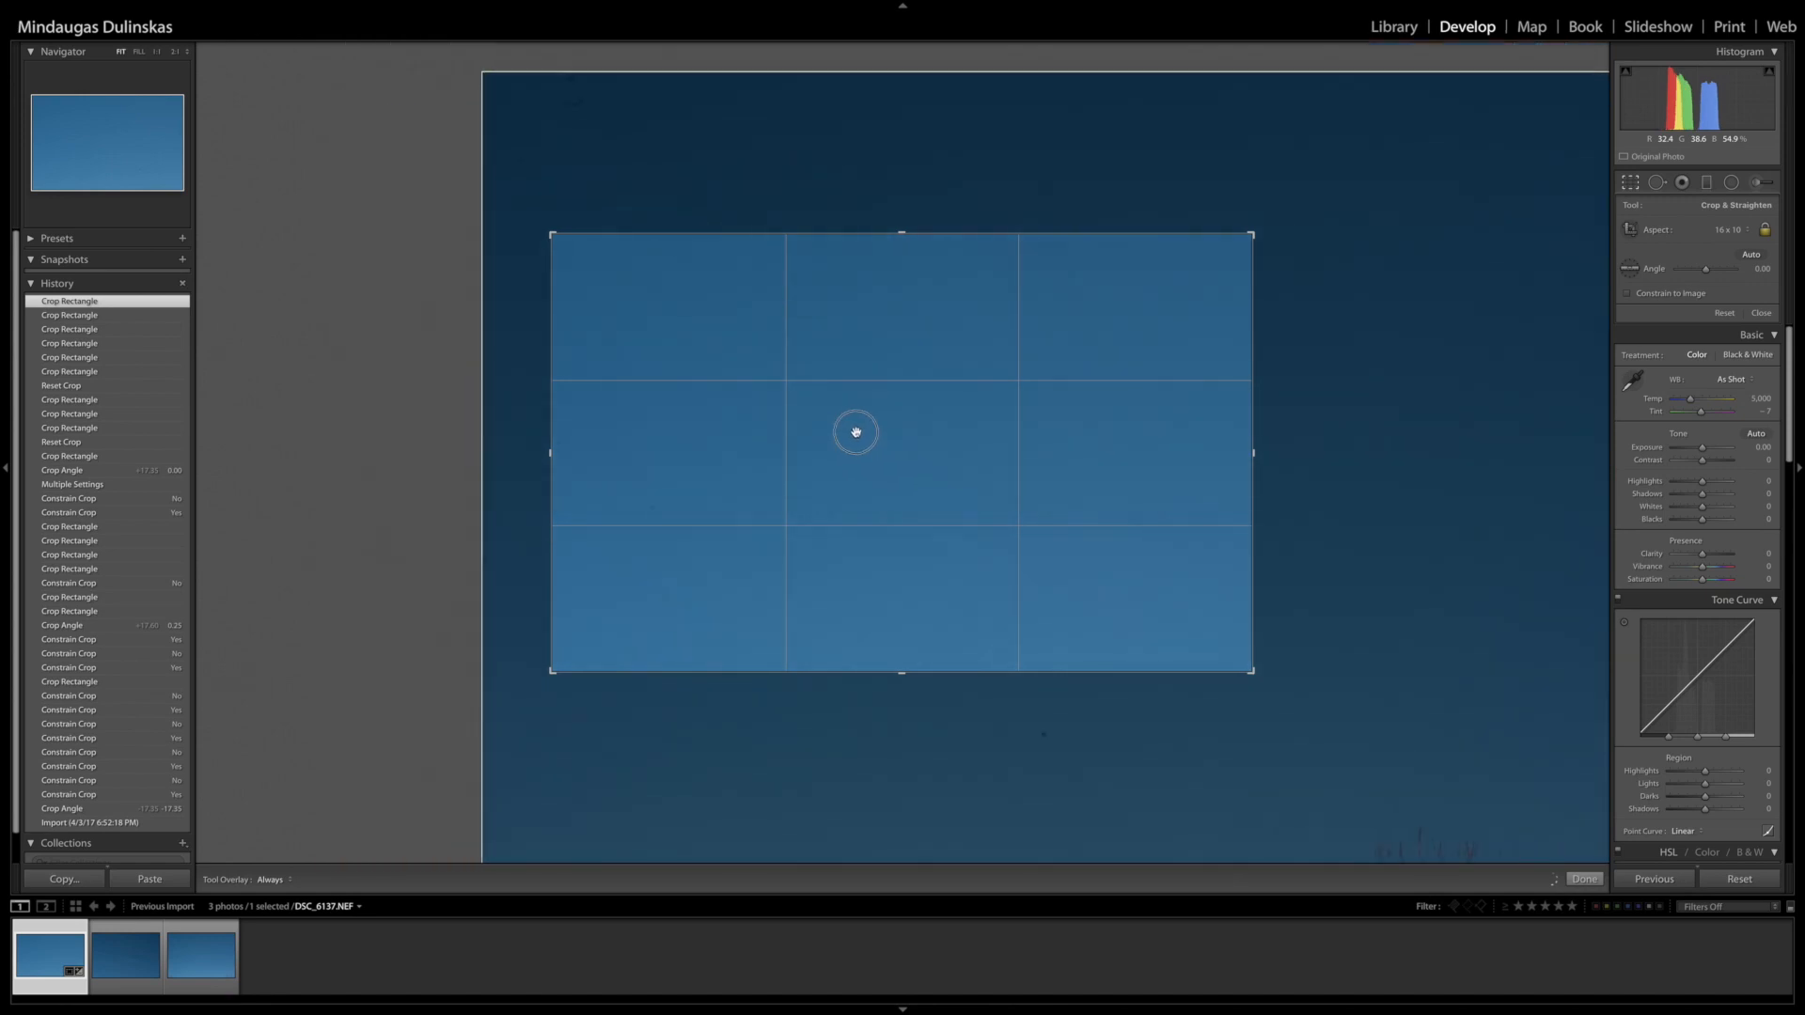
Set the crop aspect ratio to As Shot and apply a tighter crop that leaves out the tree branches
{"action": "left_click", "coordinate": [1727, 232]}
{"action": "left_click", "coordinate": [1729, 114]}
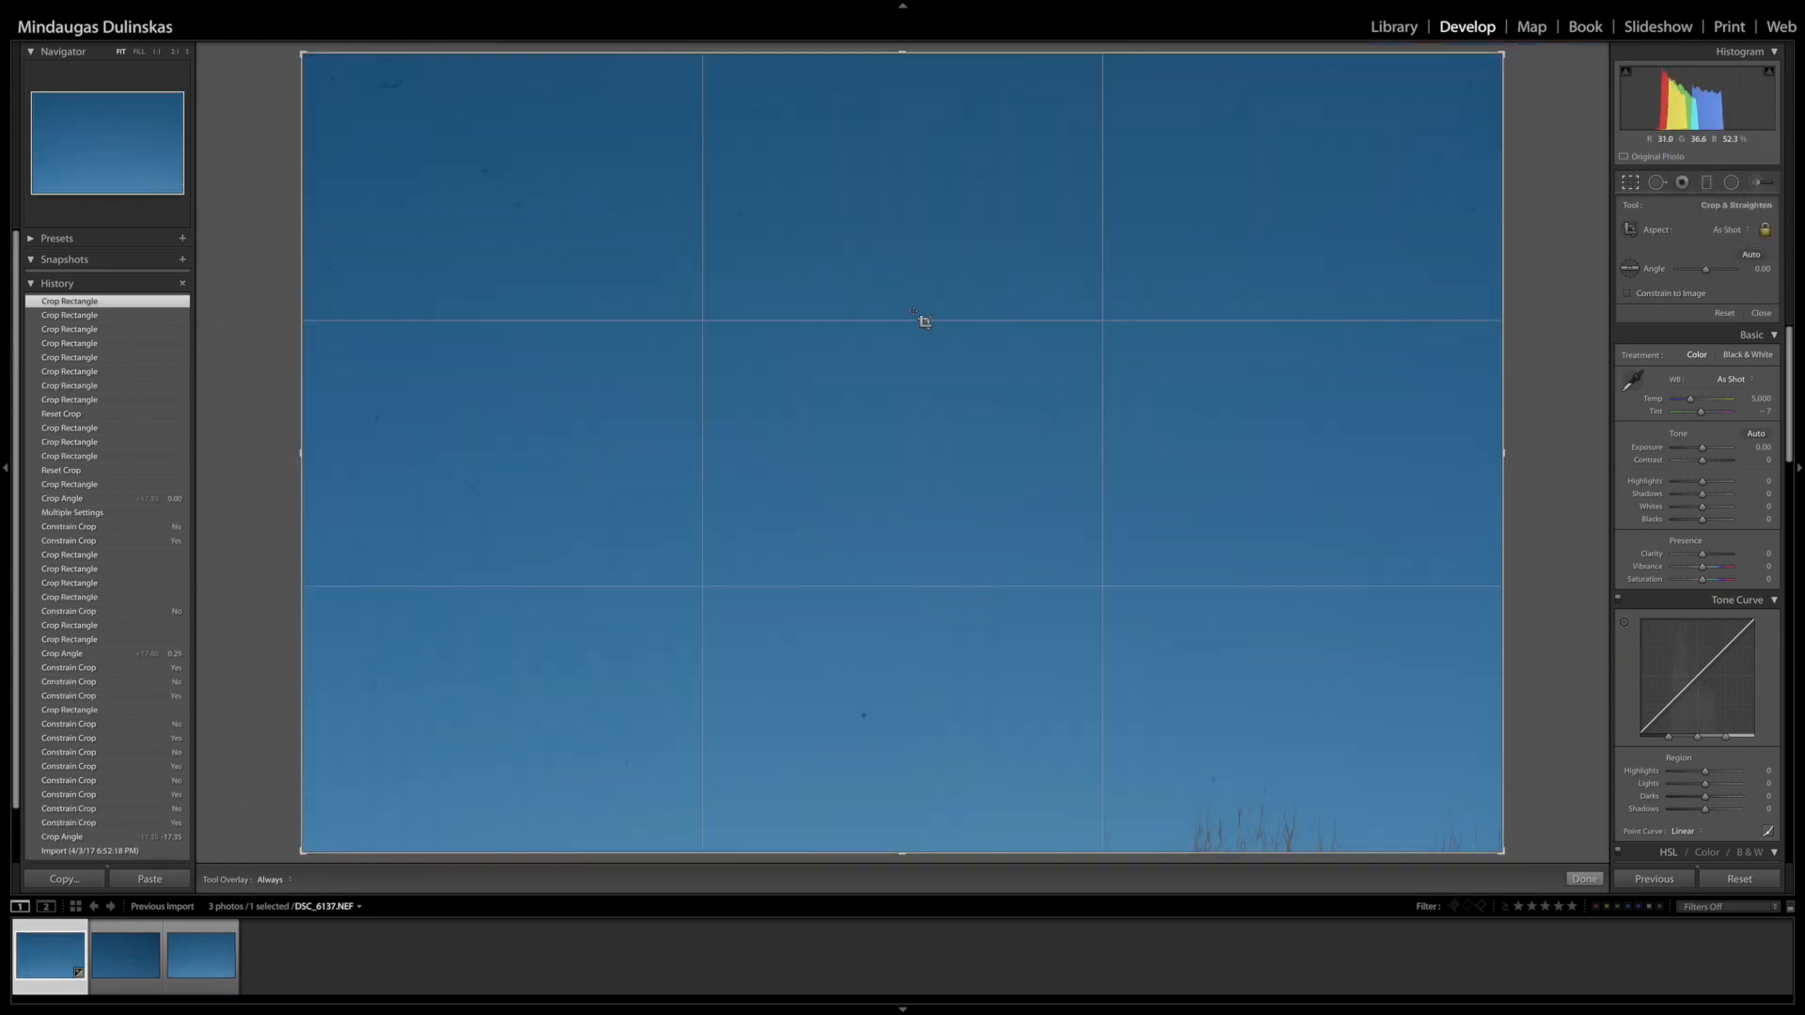
{"action": "key", "text": "Return"}
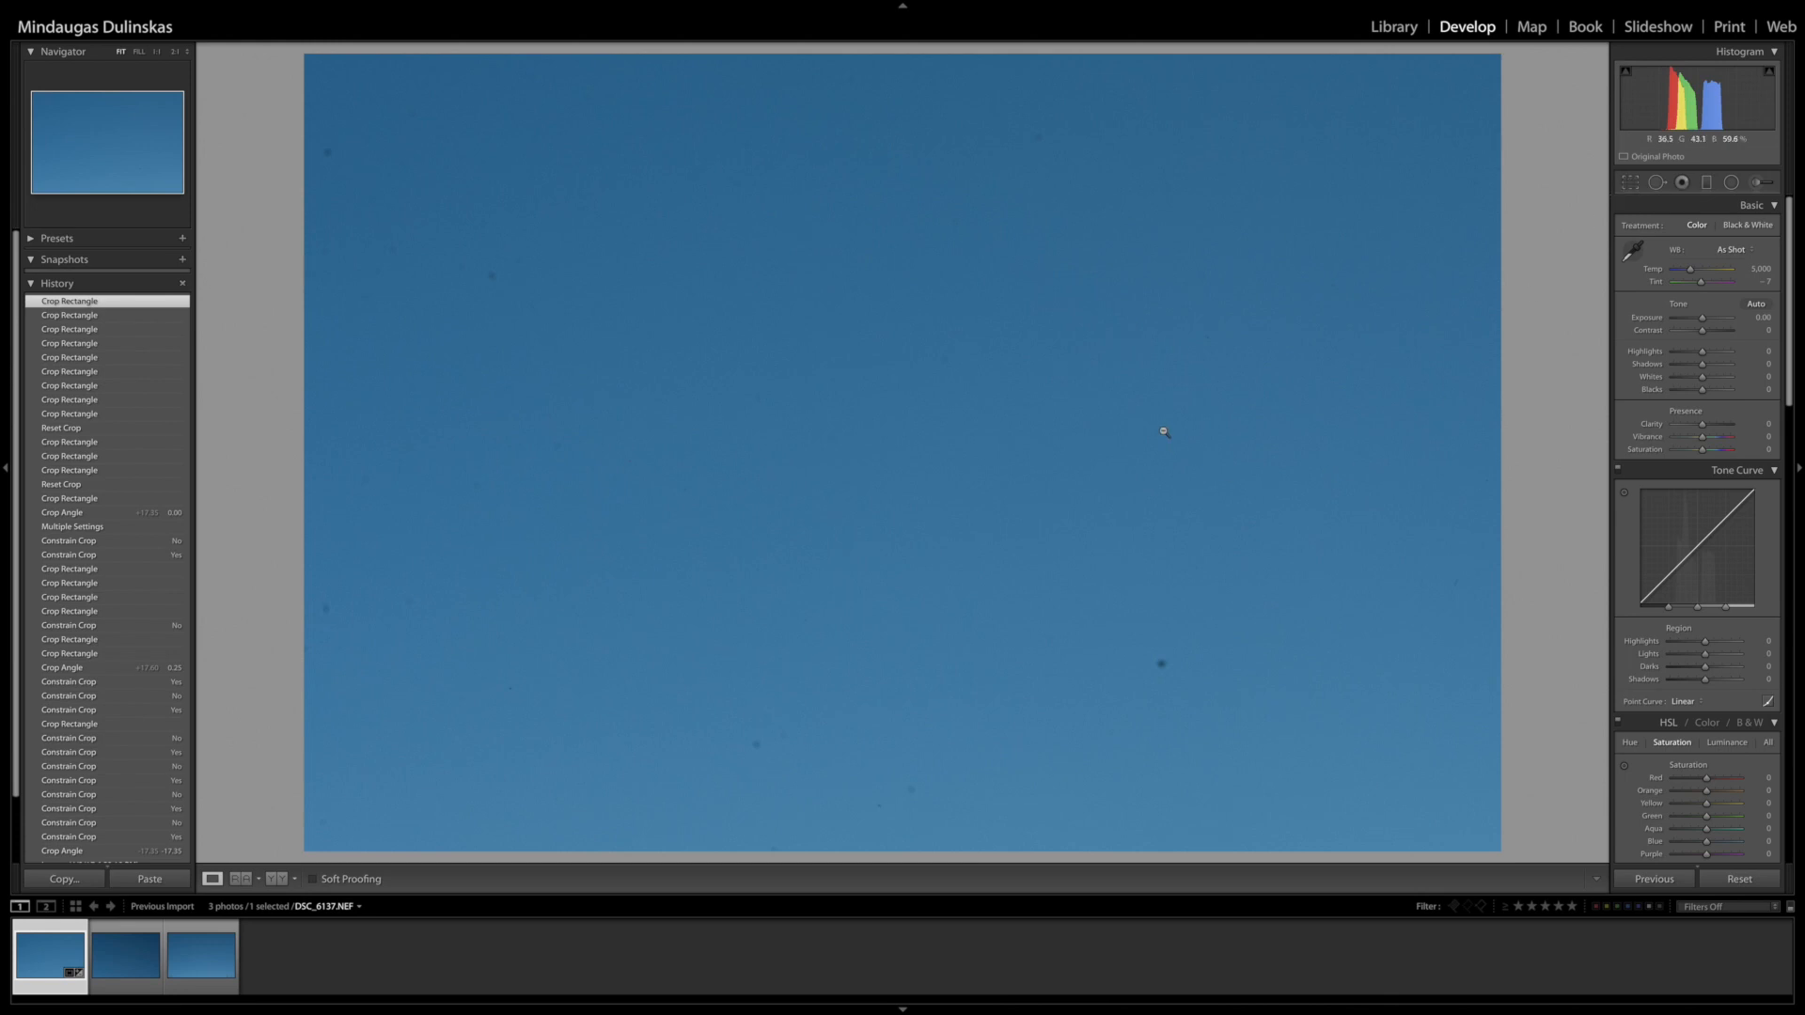
Reset the crop to the full frame and leave the crop tool
{"action": "key", "text": "r"}
{"action": "key", "text": "r"}
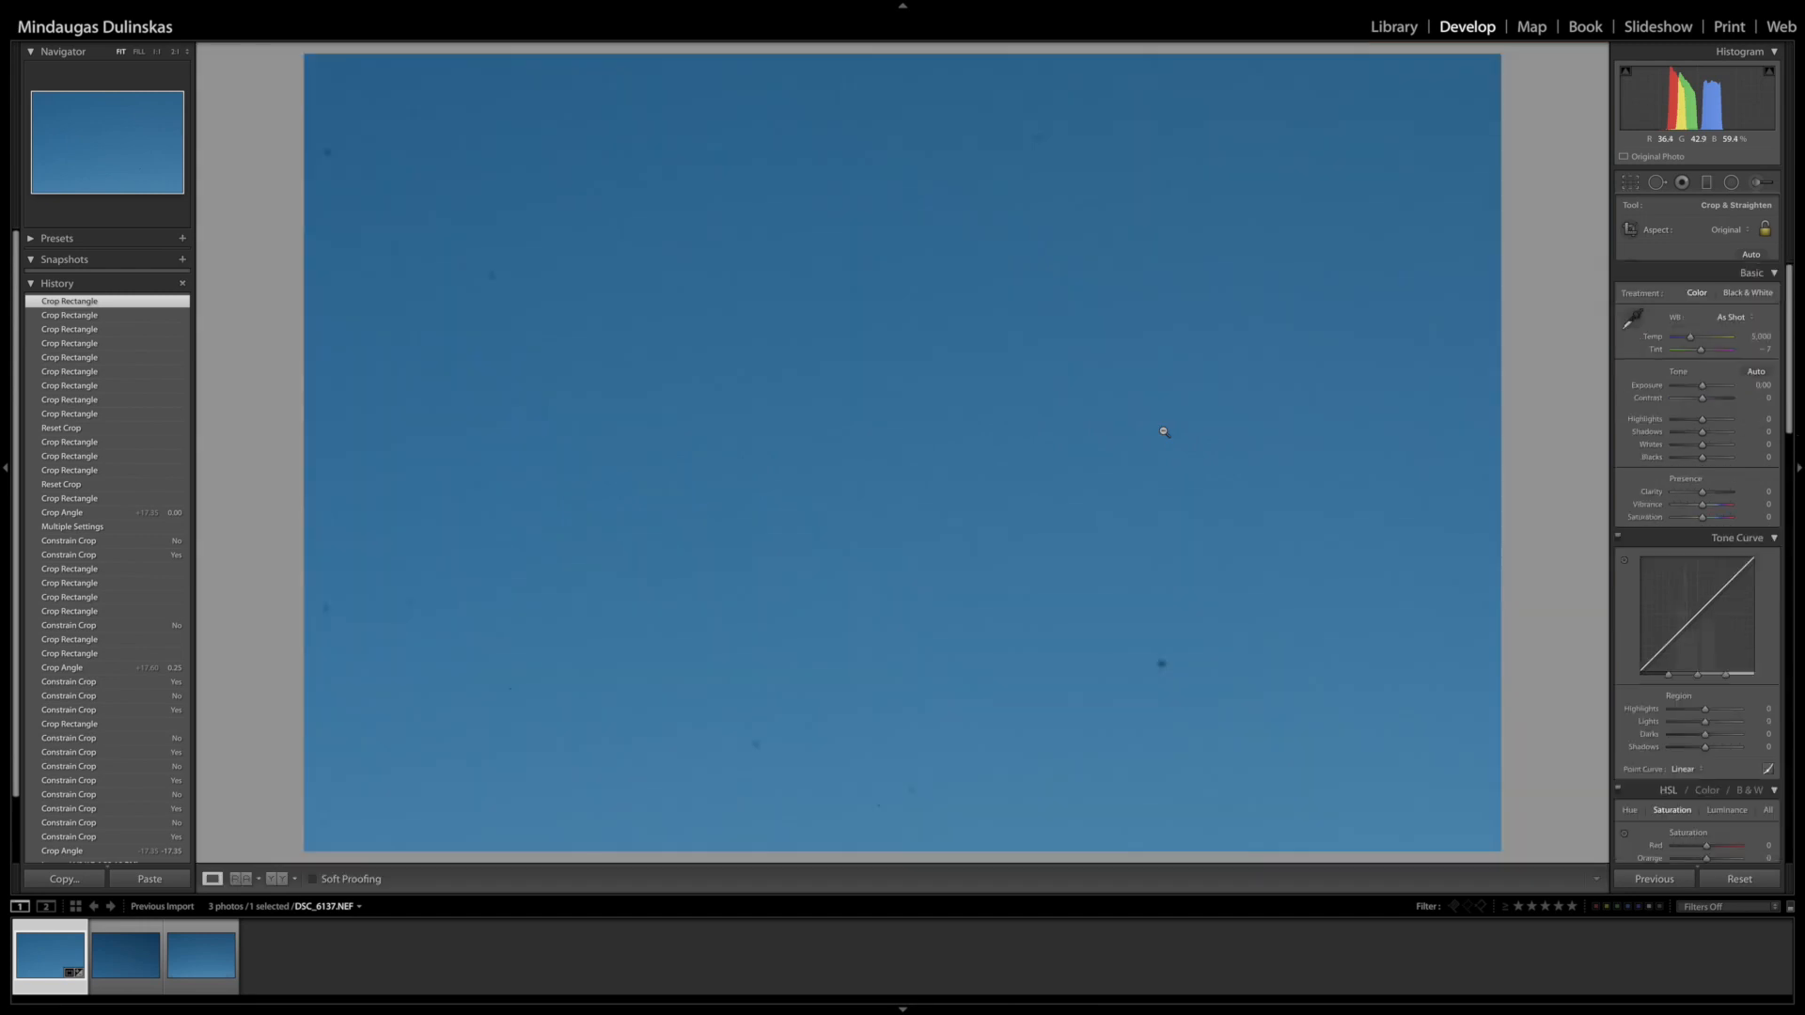
{"action": "key", "text": "r"}
{"action": "left_click", "coordinate": [1723, 315]}
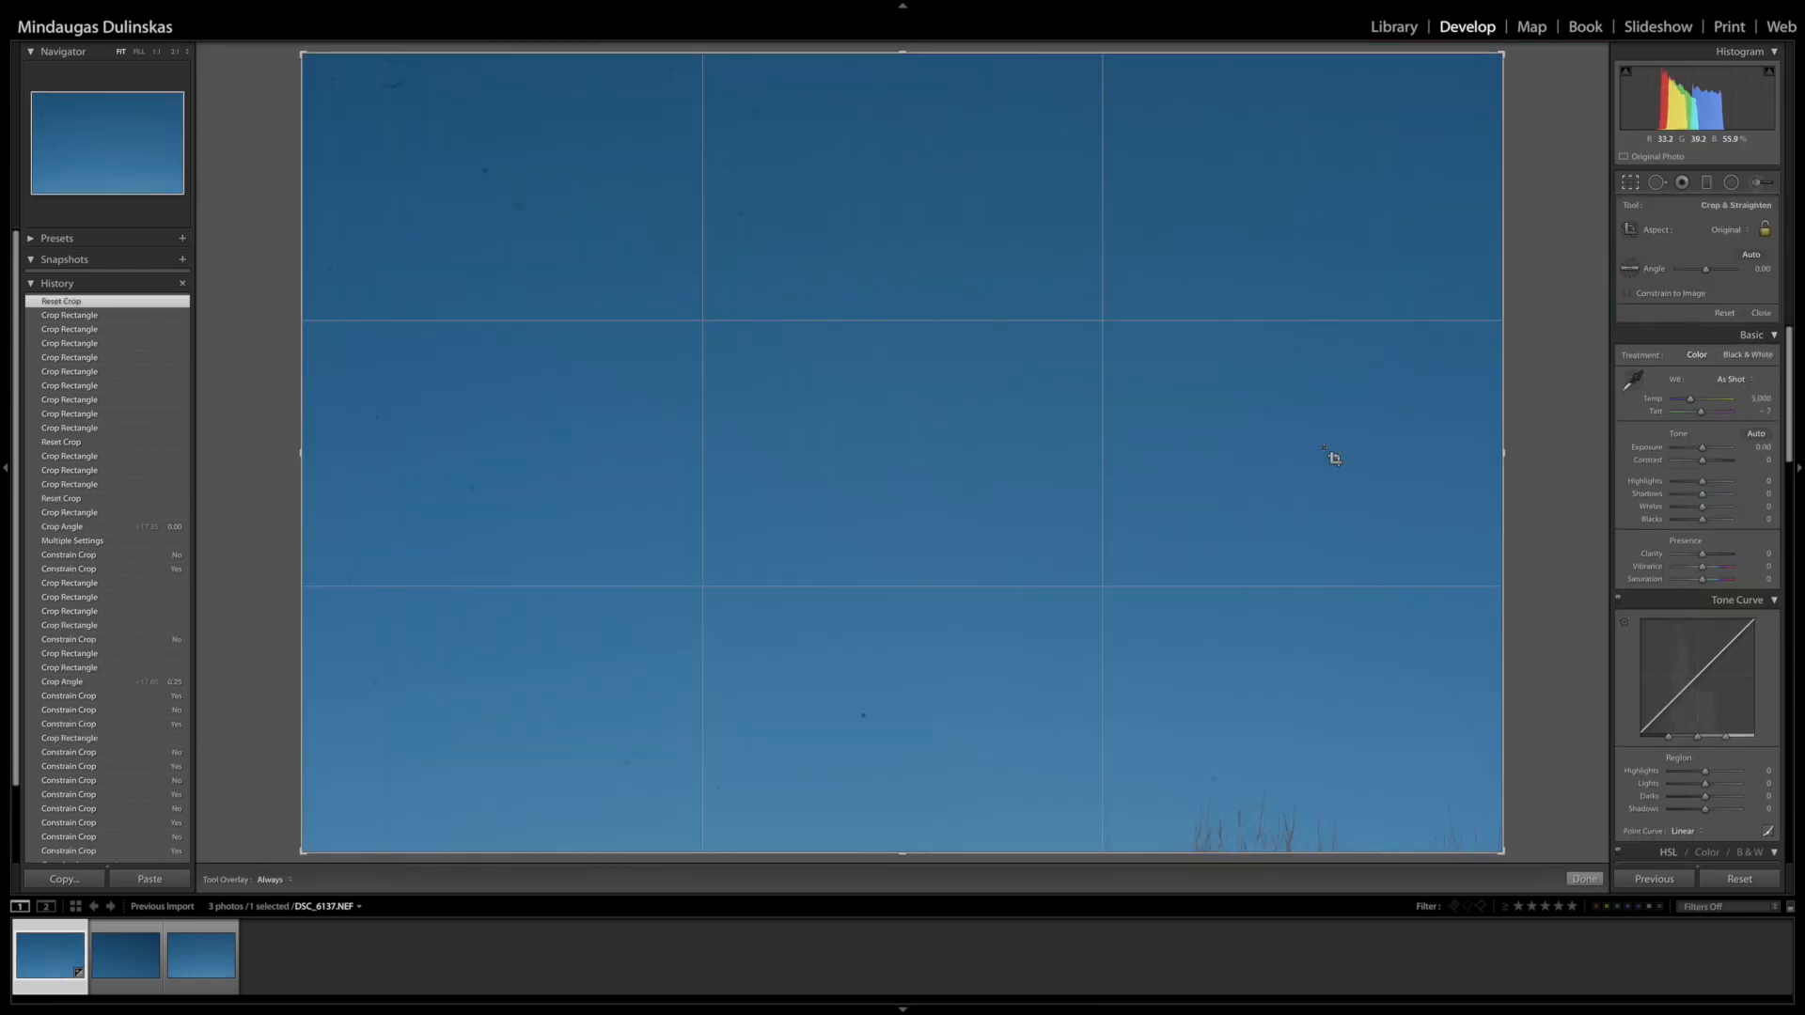
{"action": "key", "text": "r"}
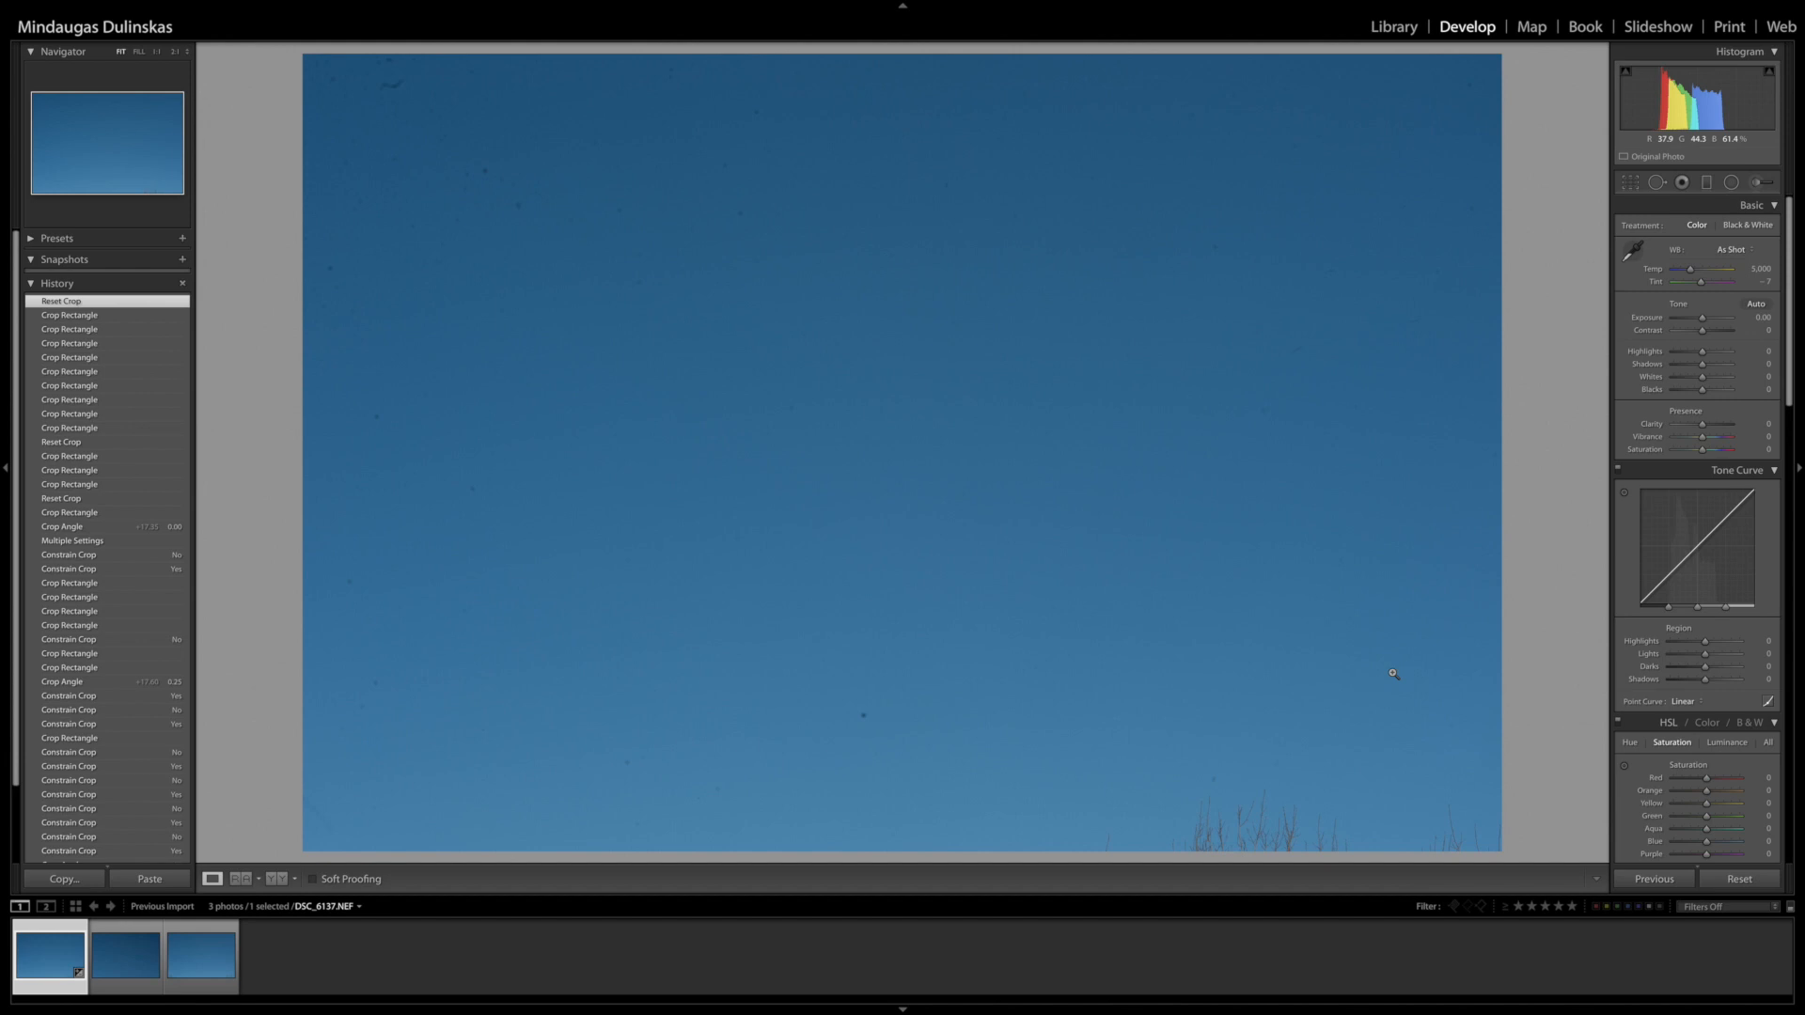
Crop the photo slightly inward from its lower-right corner, and reset the crop
{"action": "left_click", "coordinate": [1630, 182]}
{"action": "left_click_drag", "start_coordinate": [1501, 851], "coordinate": [1439, 808]}
{"action": "key", "text": "Return"}
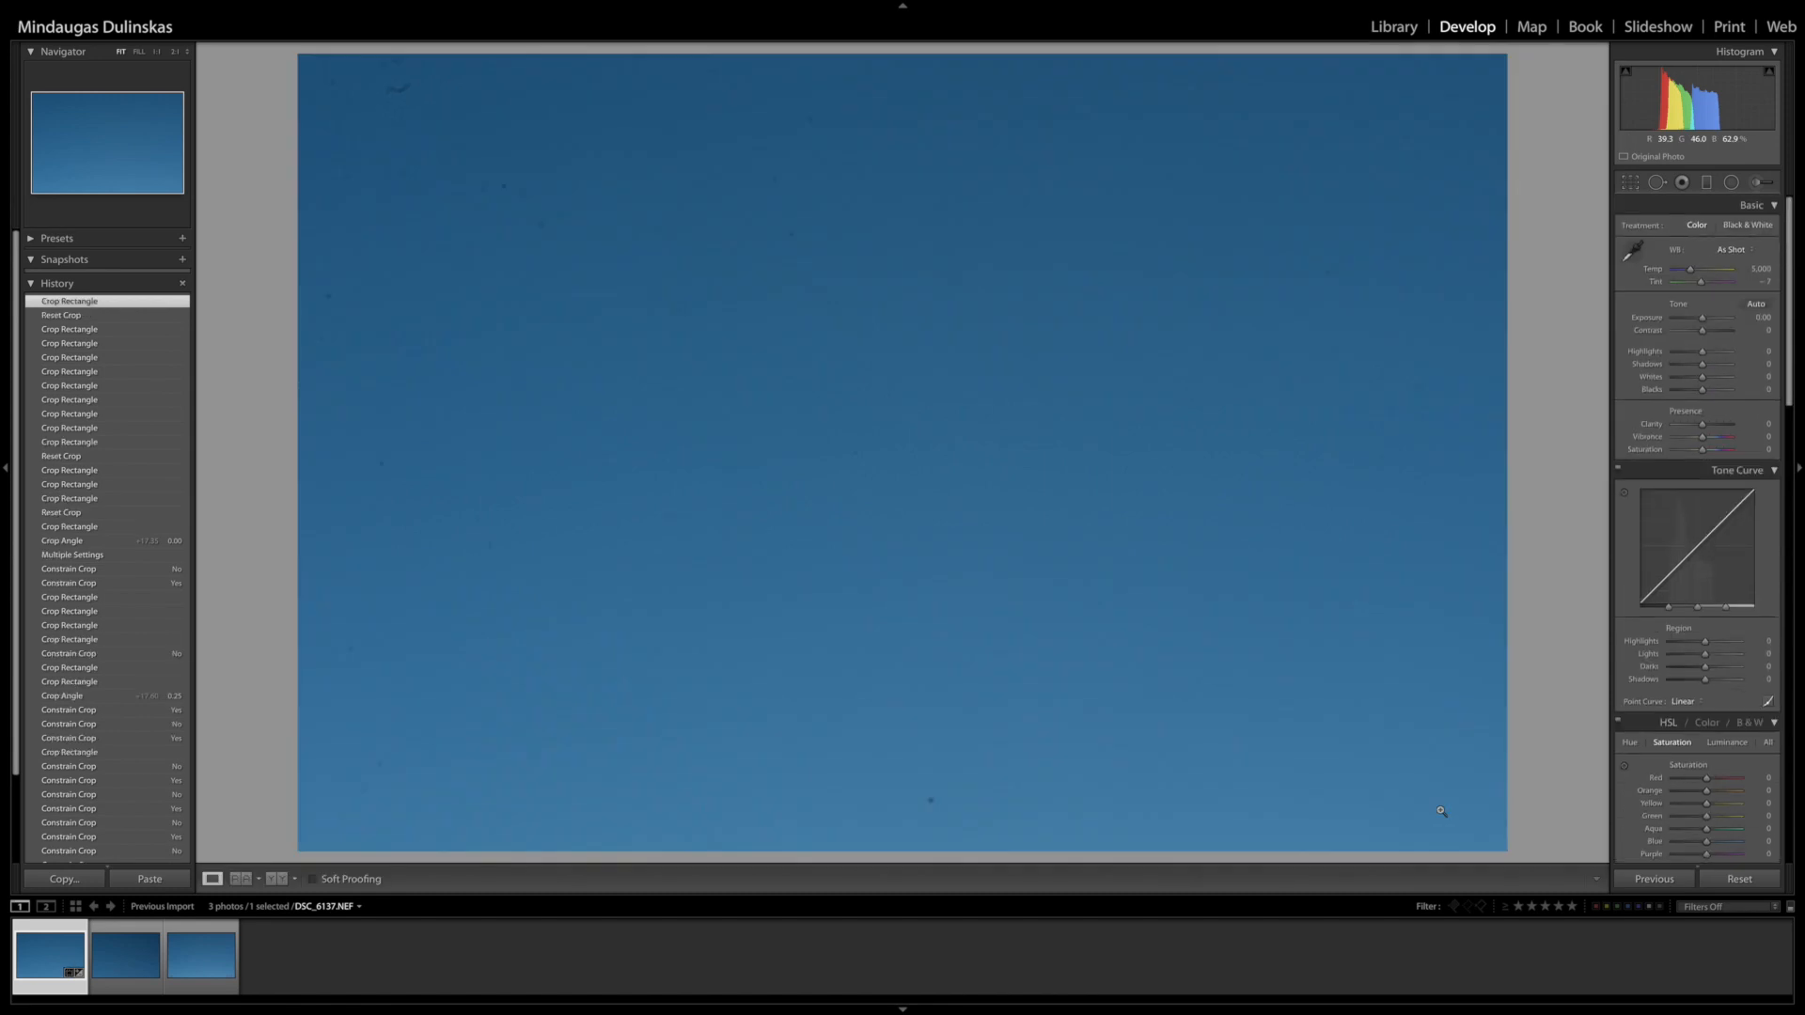
{"action": "key", "text": "ctrl+alt+r"}
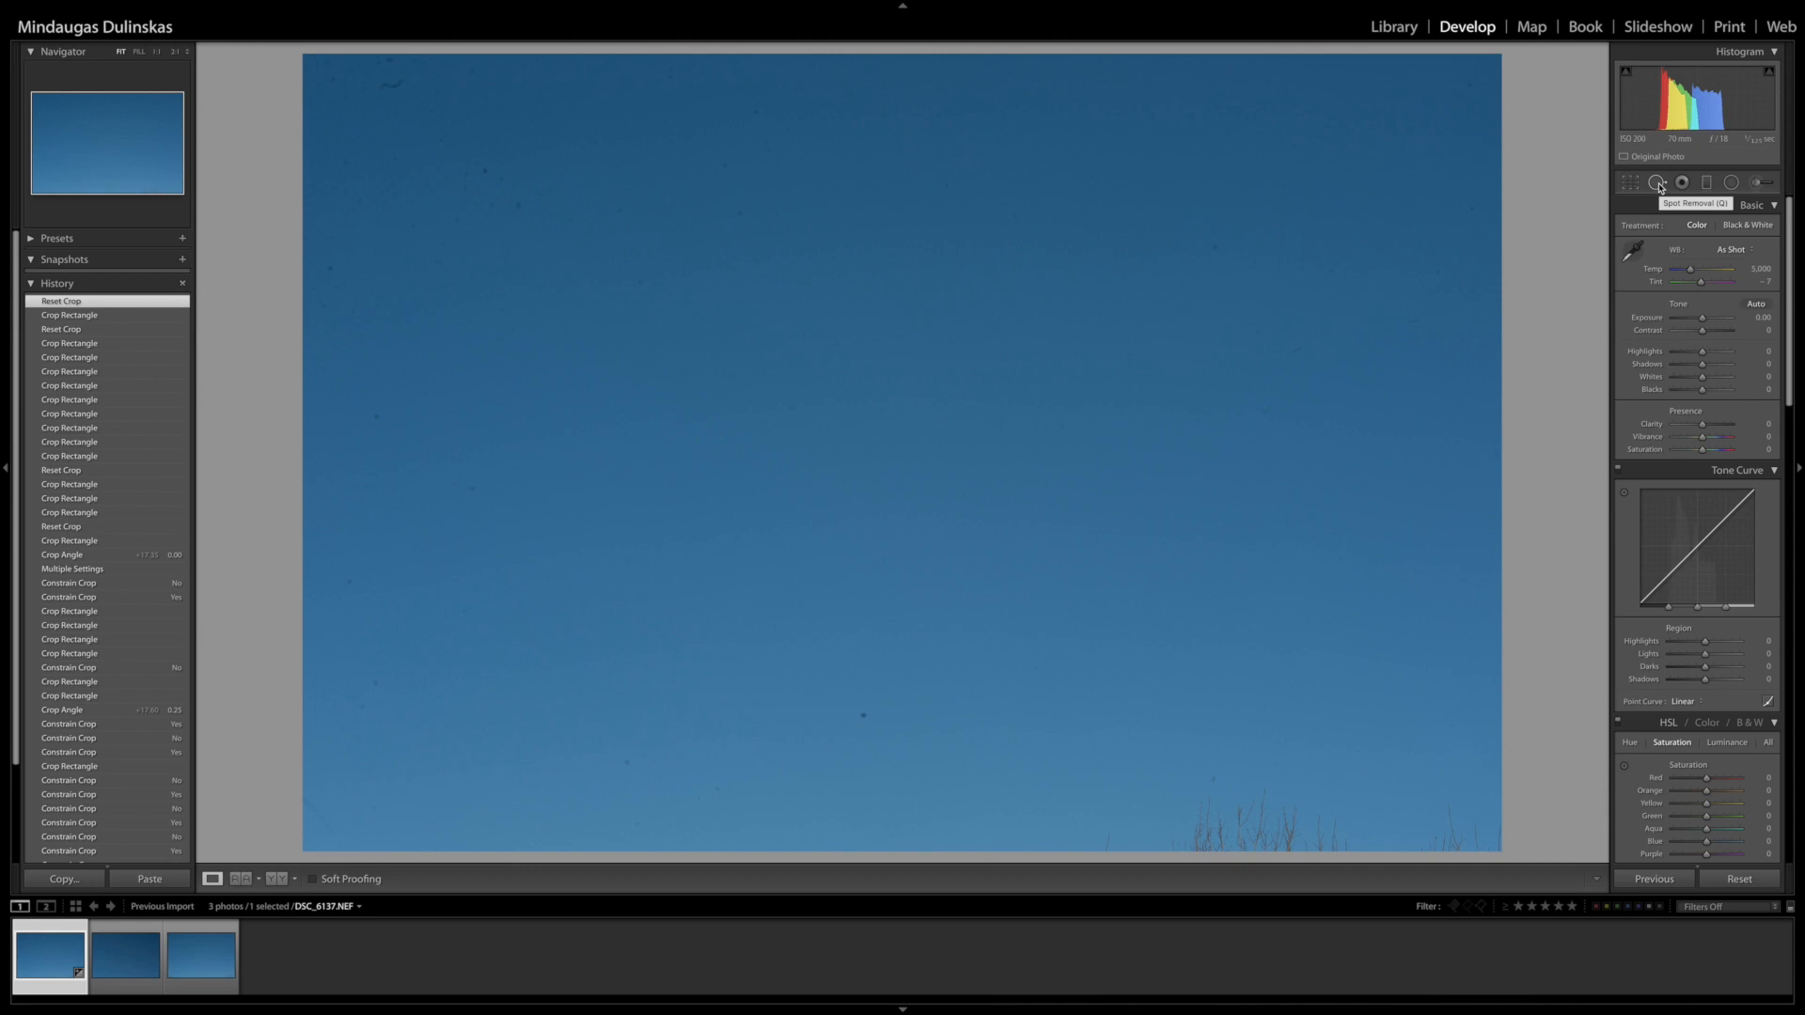
Turn on Spot Removal and set the healing brush to size 47 and feather 34
{"action": "left_click", "coordinate": [1658, 183]}
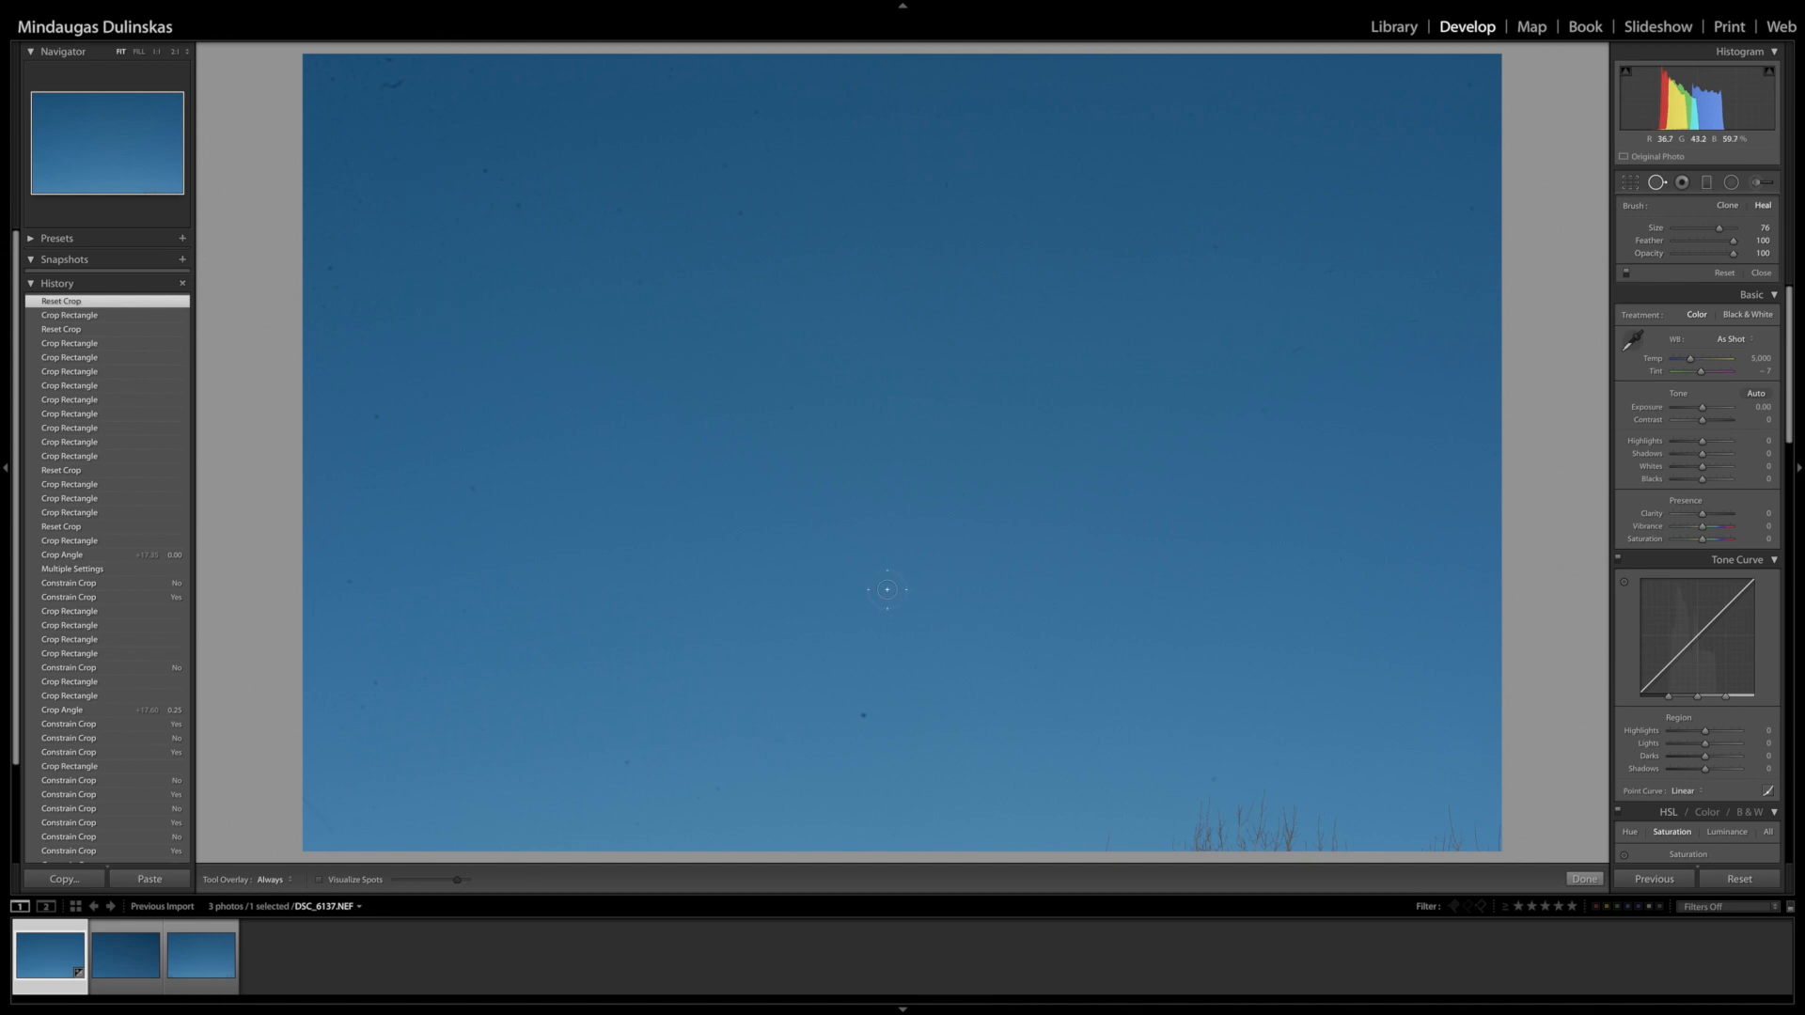
{"action": "key", "text": "i"}
{"action": "key", "text": "i"}
{"action": "scroll", "coordinate": [758, 352], "scroll_direction": "up", "scroll_amount": 1}
{"action": "scroll", "coordinate": [758, 352], "scroll_direction": "up", "scroll_amount": 1}
{"action": "key", "text": "shift+bracketleft"}
{"action": "key", "text": "shift+bracketleft"}
{"action": "key", "text": "shift+bracketleft"}
{"action": "key", "text": "shift+bracketright"}
{"action": "key", "text": "shift+bracketright"}
{"action": "key", "text": "shift+bracketright"}
{"action": "key", "text": "shift+bracketleft"}
{"action": "key", "text": "shift+bracketright"}
{"action": "key", "text": "shift+bracketright"}
{"action": "mouse_move", "coordinate": [1732, 241]}
{"action": "left_mouse_down"}
{"action": "mouse_move", "coordinate": [1679, 257]}
{"action": "mouse_move", "coordinate": [1736, 258]}
{"action": "mouse_move", "coordinate": [1710, 227]}
{"action": "mouse_move", "coordinate": [1675, 227]}
{"action": "mouse_move", "coordinate": [1701, 227]}
{"action": "left_mouse_up"}
Heal nine spots across the upper-left to upper-middle part of the sky with Spot Removal
{"action": "left_click", "coordinate": [757, 260]}
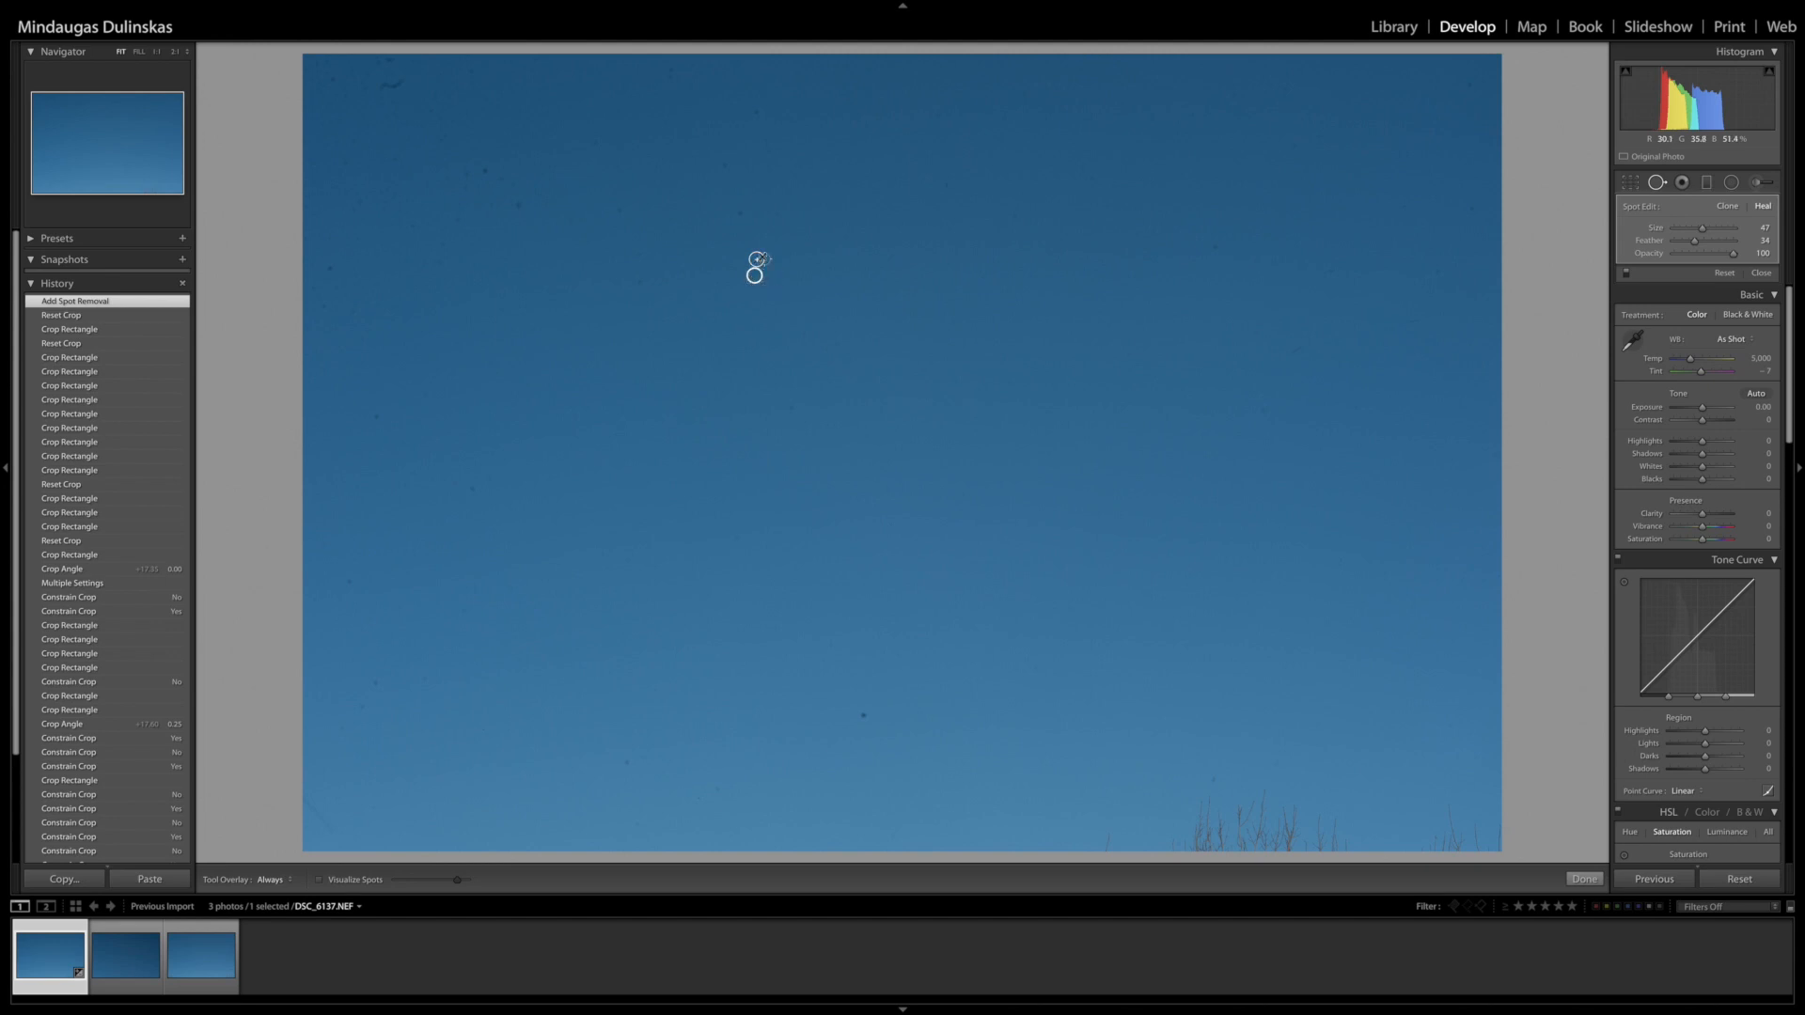
{"action": "left_click", "coordinate": [741, 214]}
{"action": "left_click", "coordinate": [781, 217]}
{"action": "left_click", "coordinate": [725, 163]}
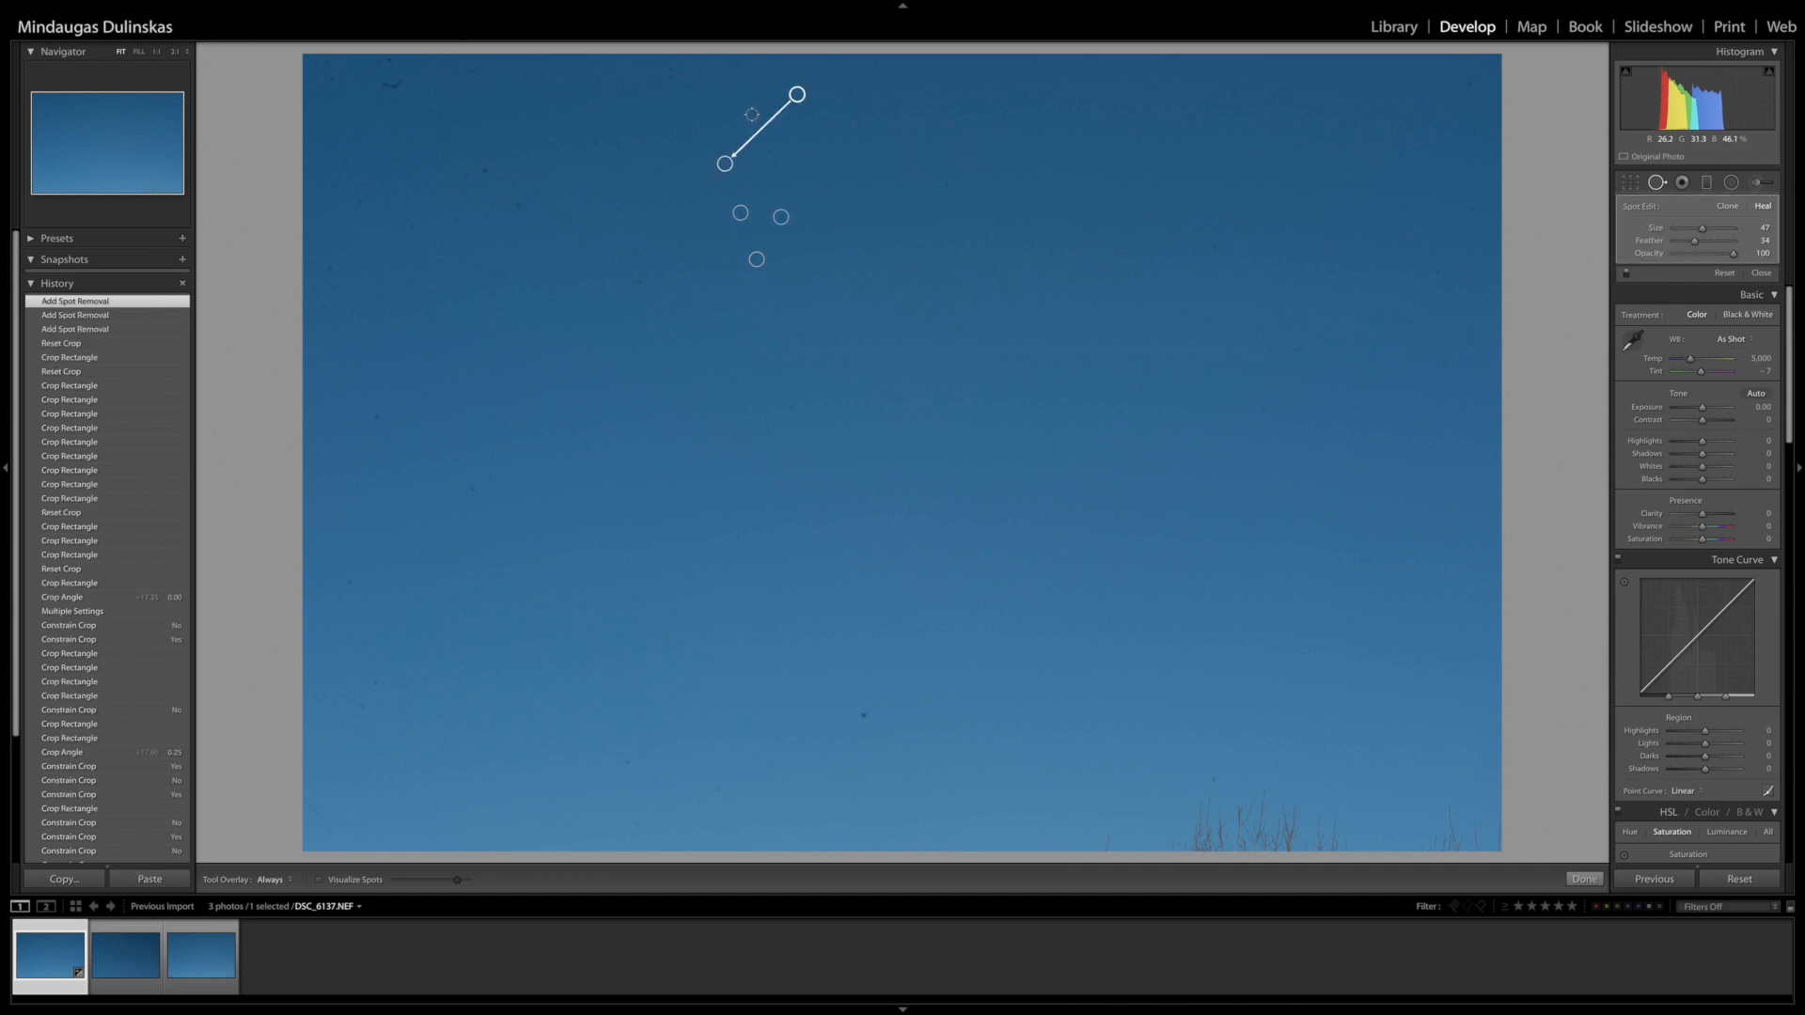
{"action": "left_click", "coordinate": [757, 110]}
{"action": "left_click", "coordinate": [669, 74]}
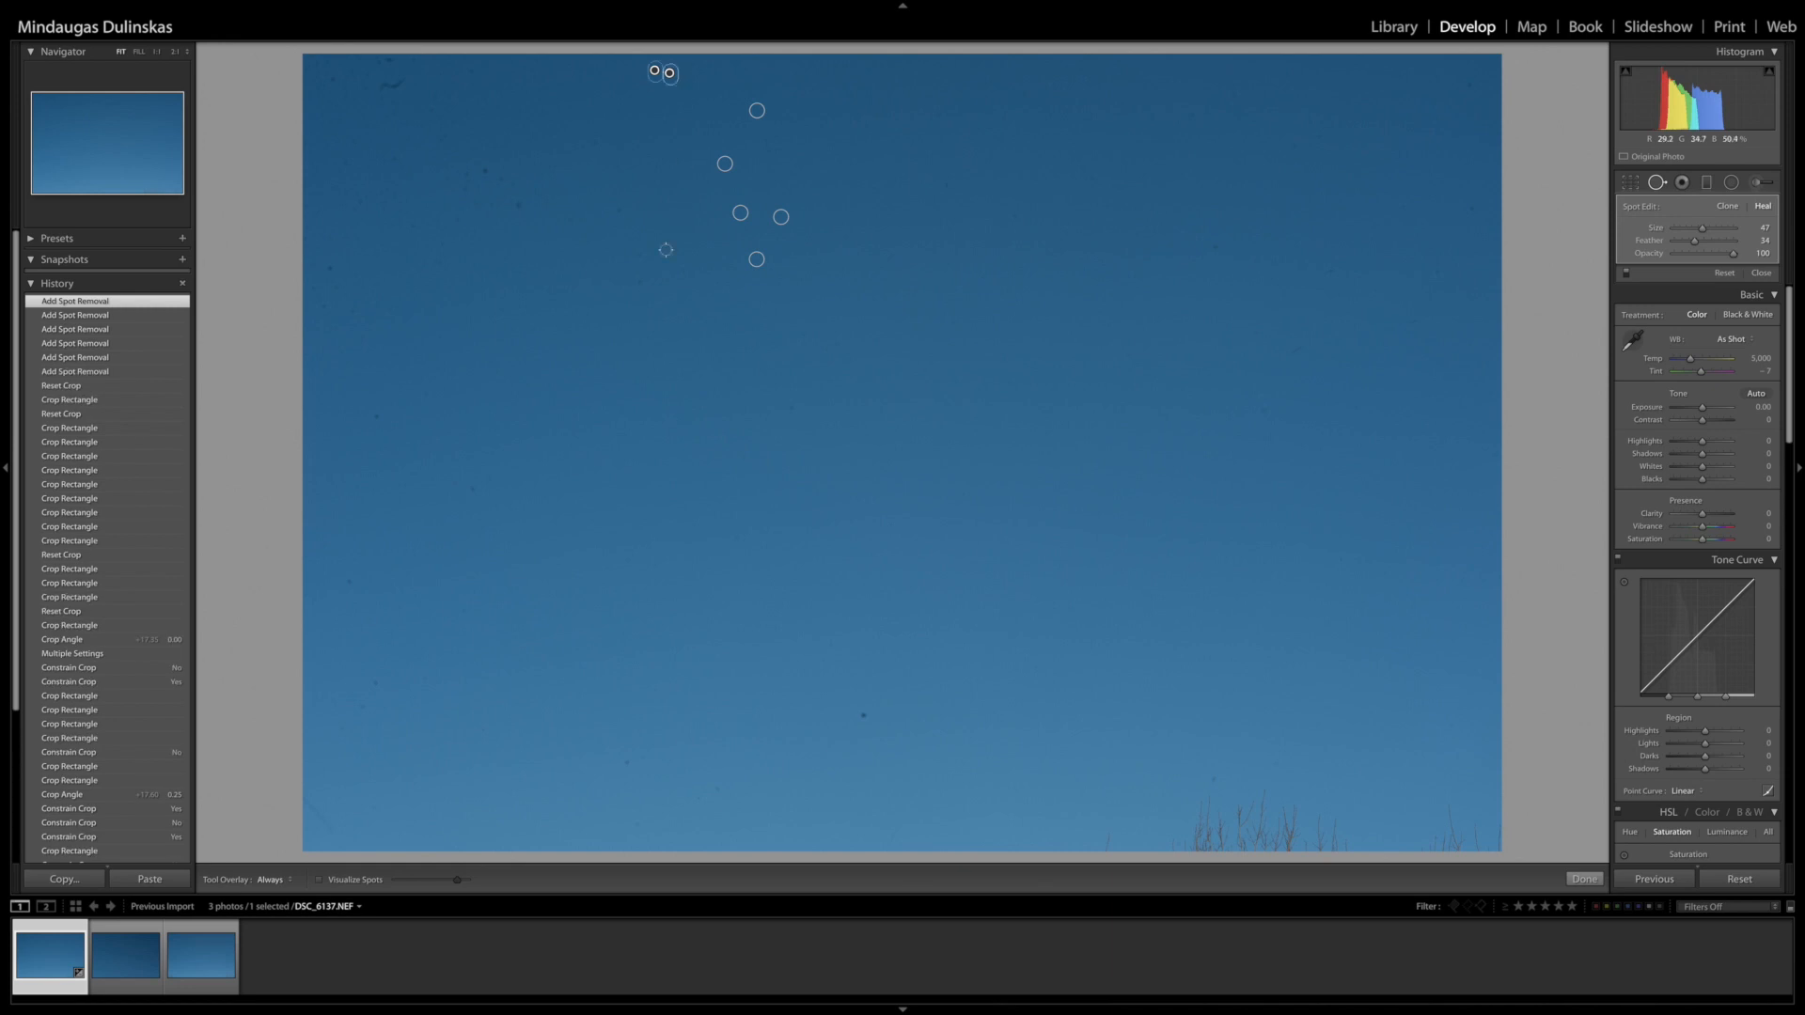
{"action": "left_click", "coordinate": [638, 283]}
{"action": "left_click", "coordinate": [642, 254]}
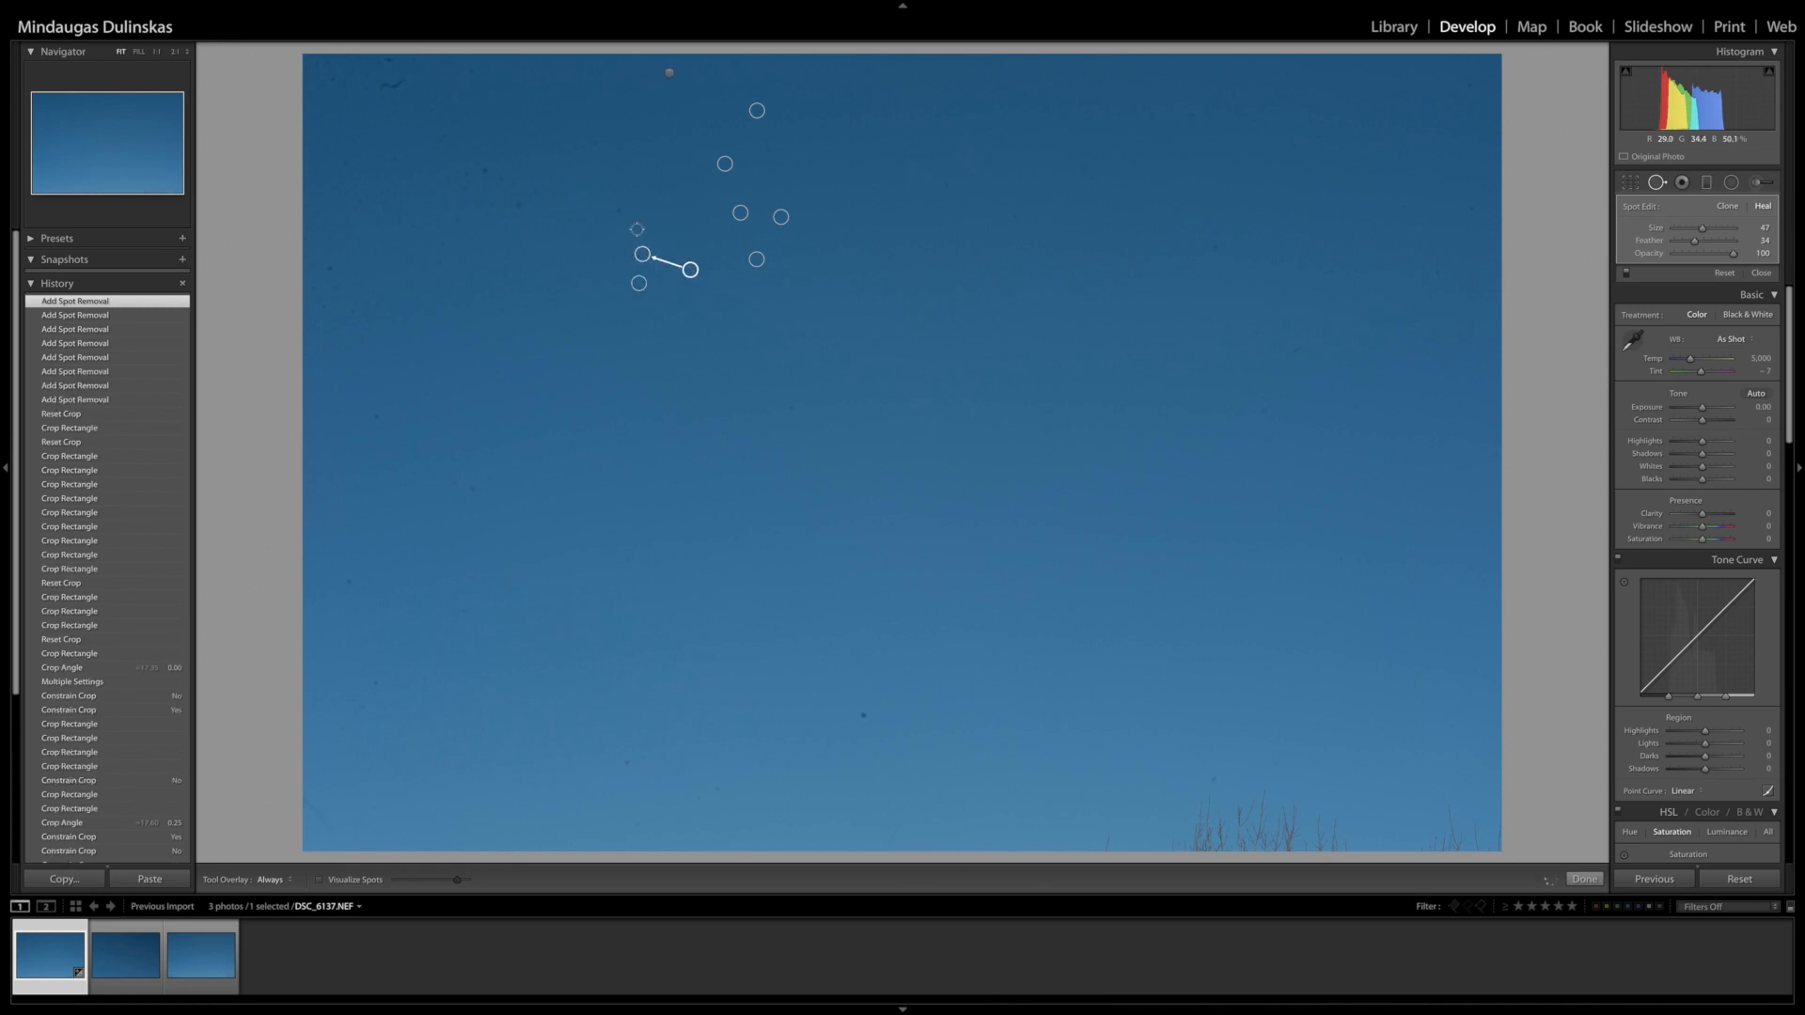
{"action": "left_click", "coordinate": [622, 207]}
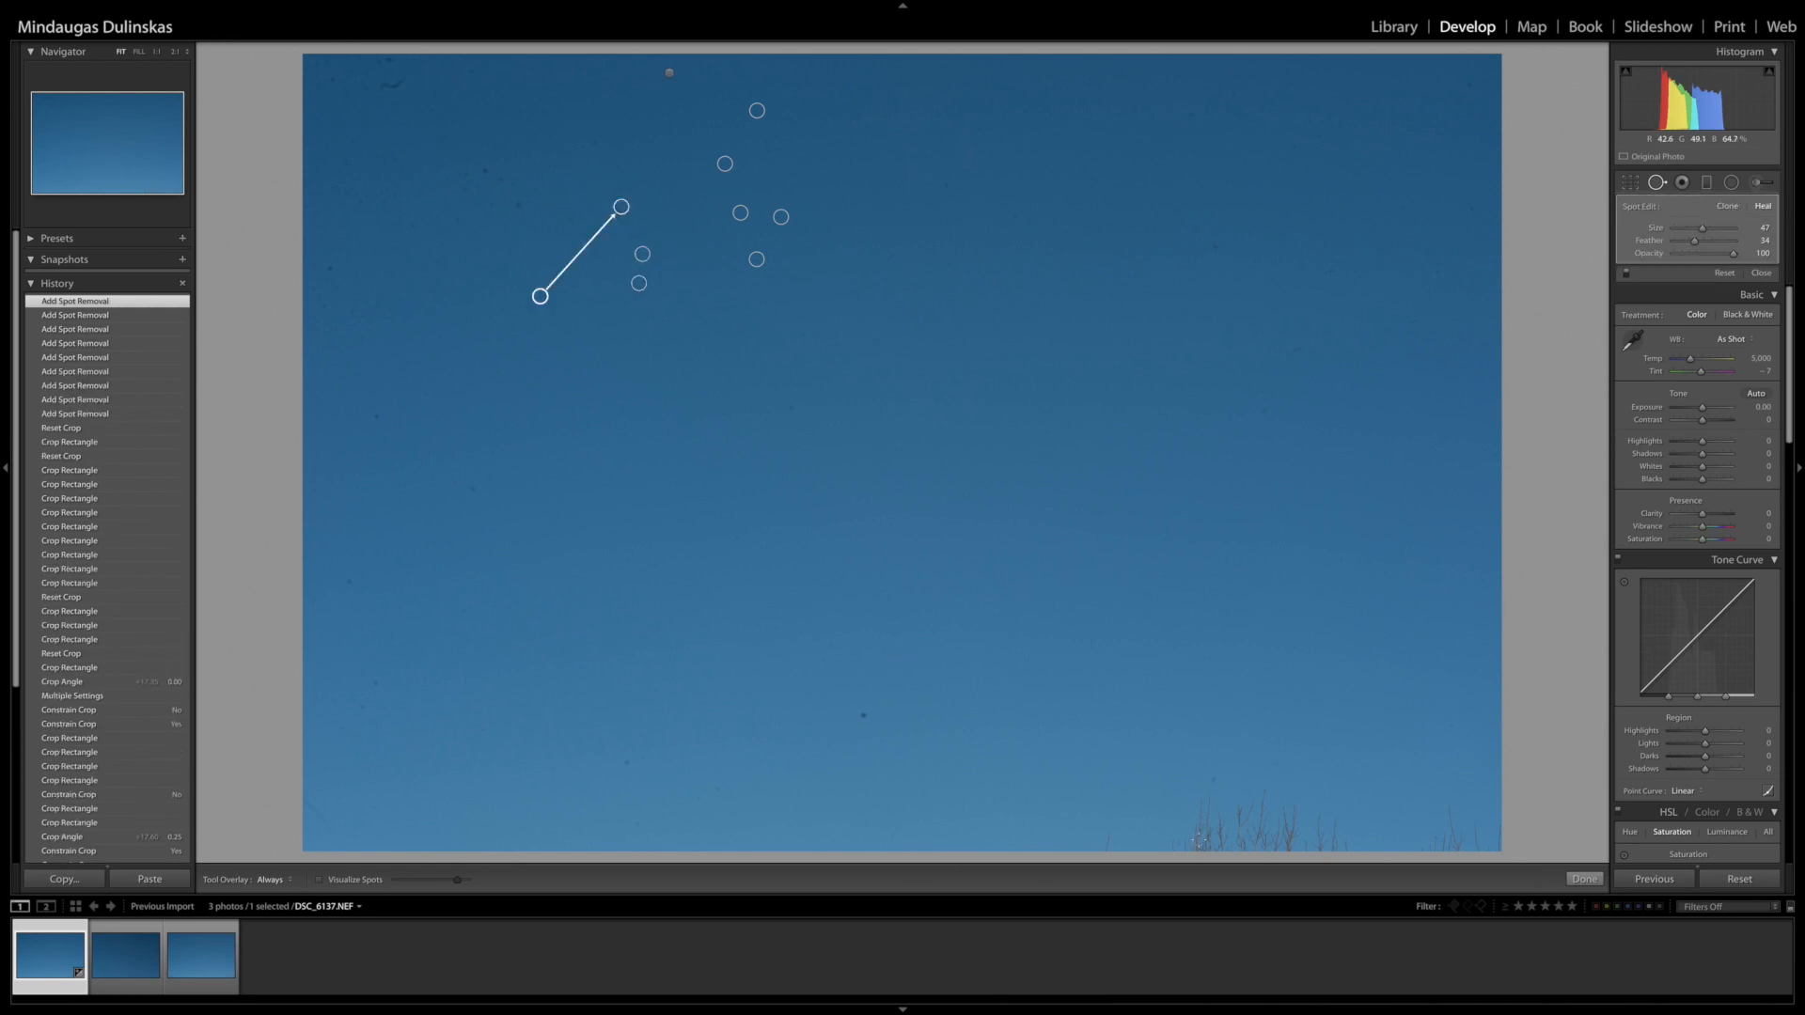
Heal over the leftmost treetops in the photo's lower-right area, move their source to clear sky, and heal a short stroke at the bottom edge
{"action": "mouse_move", "coordinate": [1210, 797]}
{"action": "left_mouse_down"}
{"action": "mouse_move", "coordinate": [1182, 846]}
{"action": "mouse_move", "coordinate": [1202, 799]}
{"action": "mouse_move", "coordinate": [1227, 852]}
{"action": "mouse_move", "coordinate": [1201, 814]}
{"action": "mouse_move", "coordinate": [1170, 855]}
{"action": "left_mouse_up"}
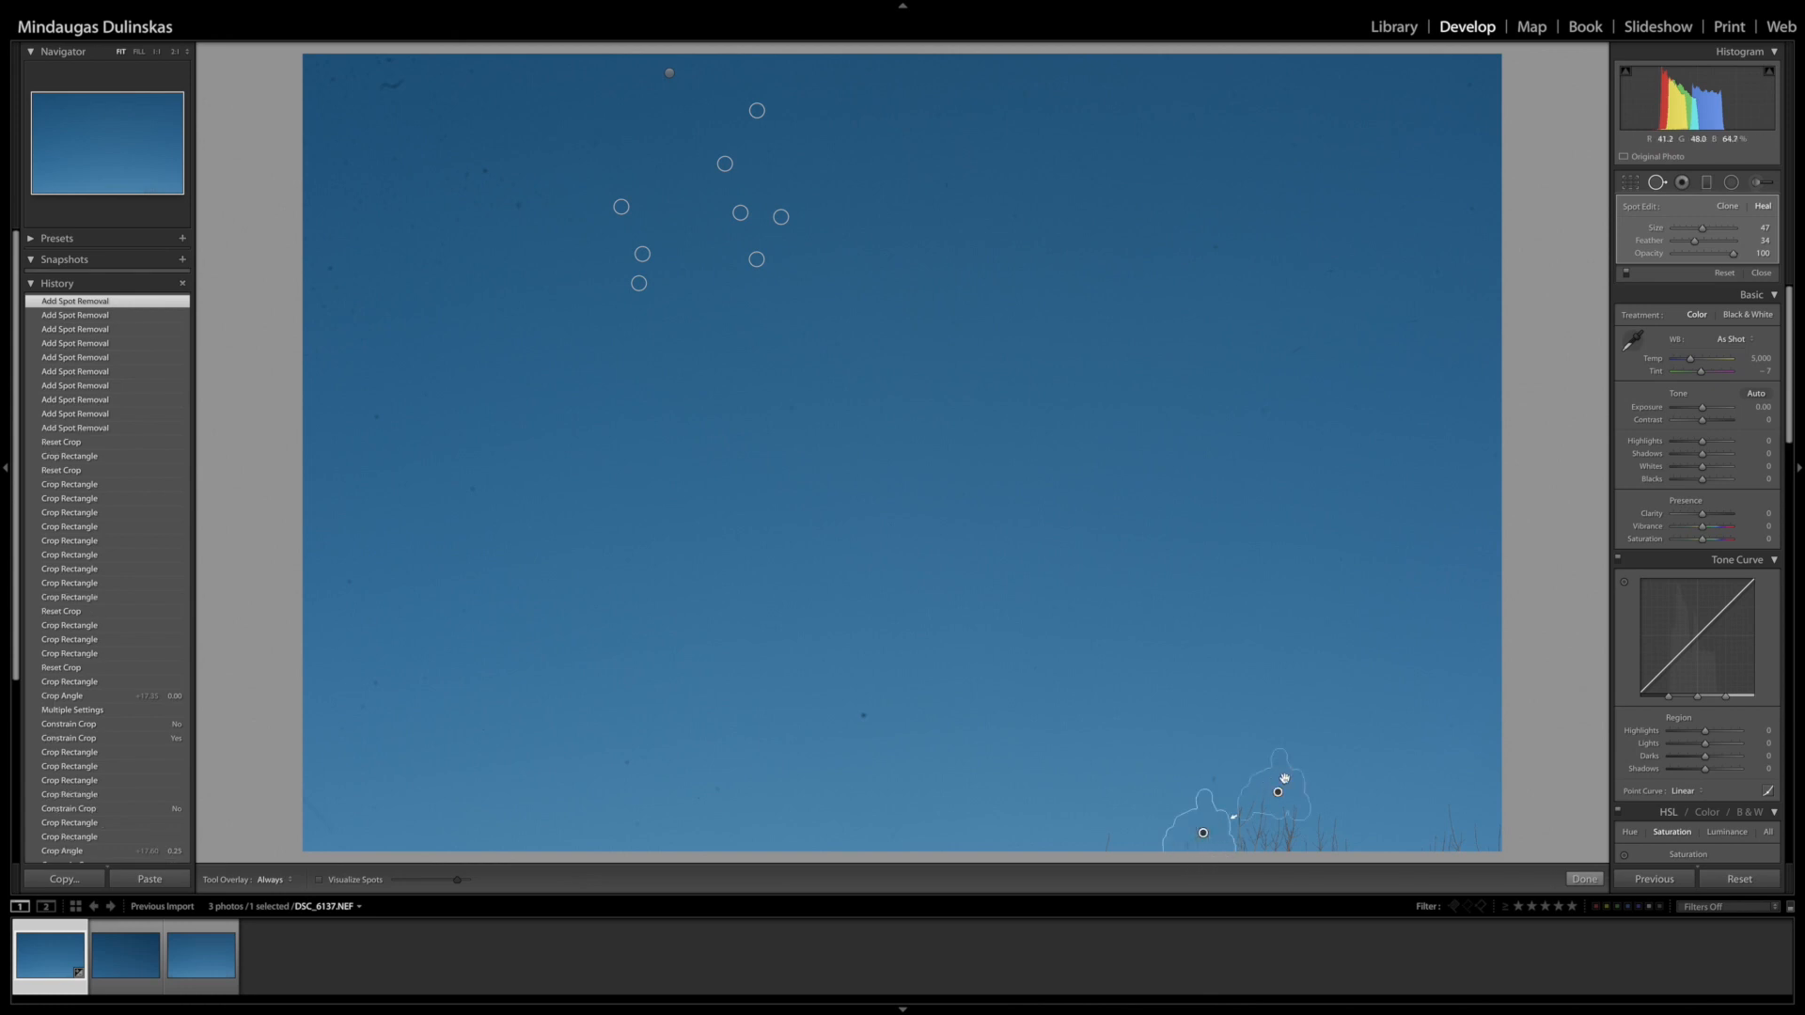
{"action": "mouse_move", "coordinate": [1269, 747]}
{"action": "left_mouse_down"}
{"action": "mouse_move", "coordinate": [1170, 714]}
{"action": "mouse_move", "coordinate": [1096, 748]}
{"action": "left_mouse_up"}
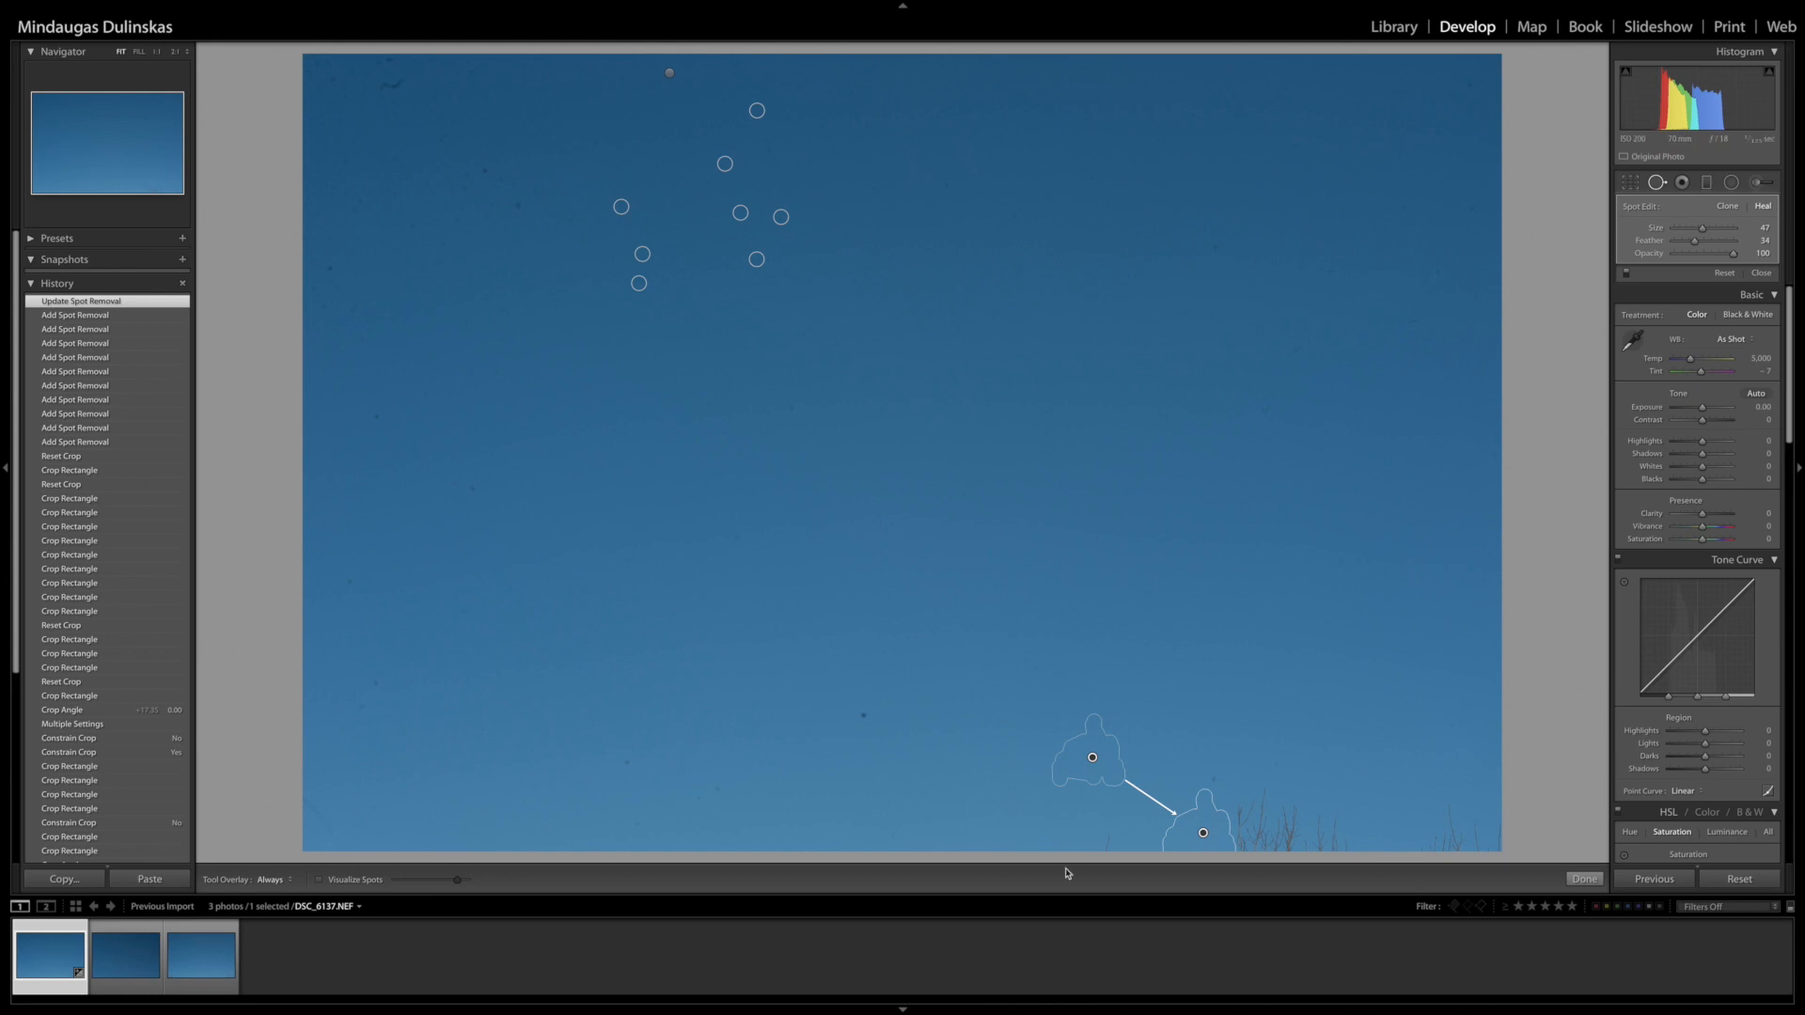
{"action": "left_click_drag", "start_coordinate": [1110, 830], "coordinate": [1109, 851]}
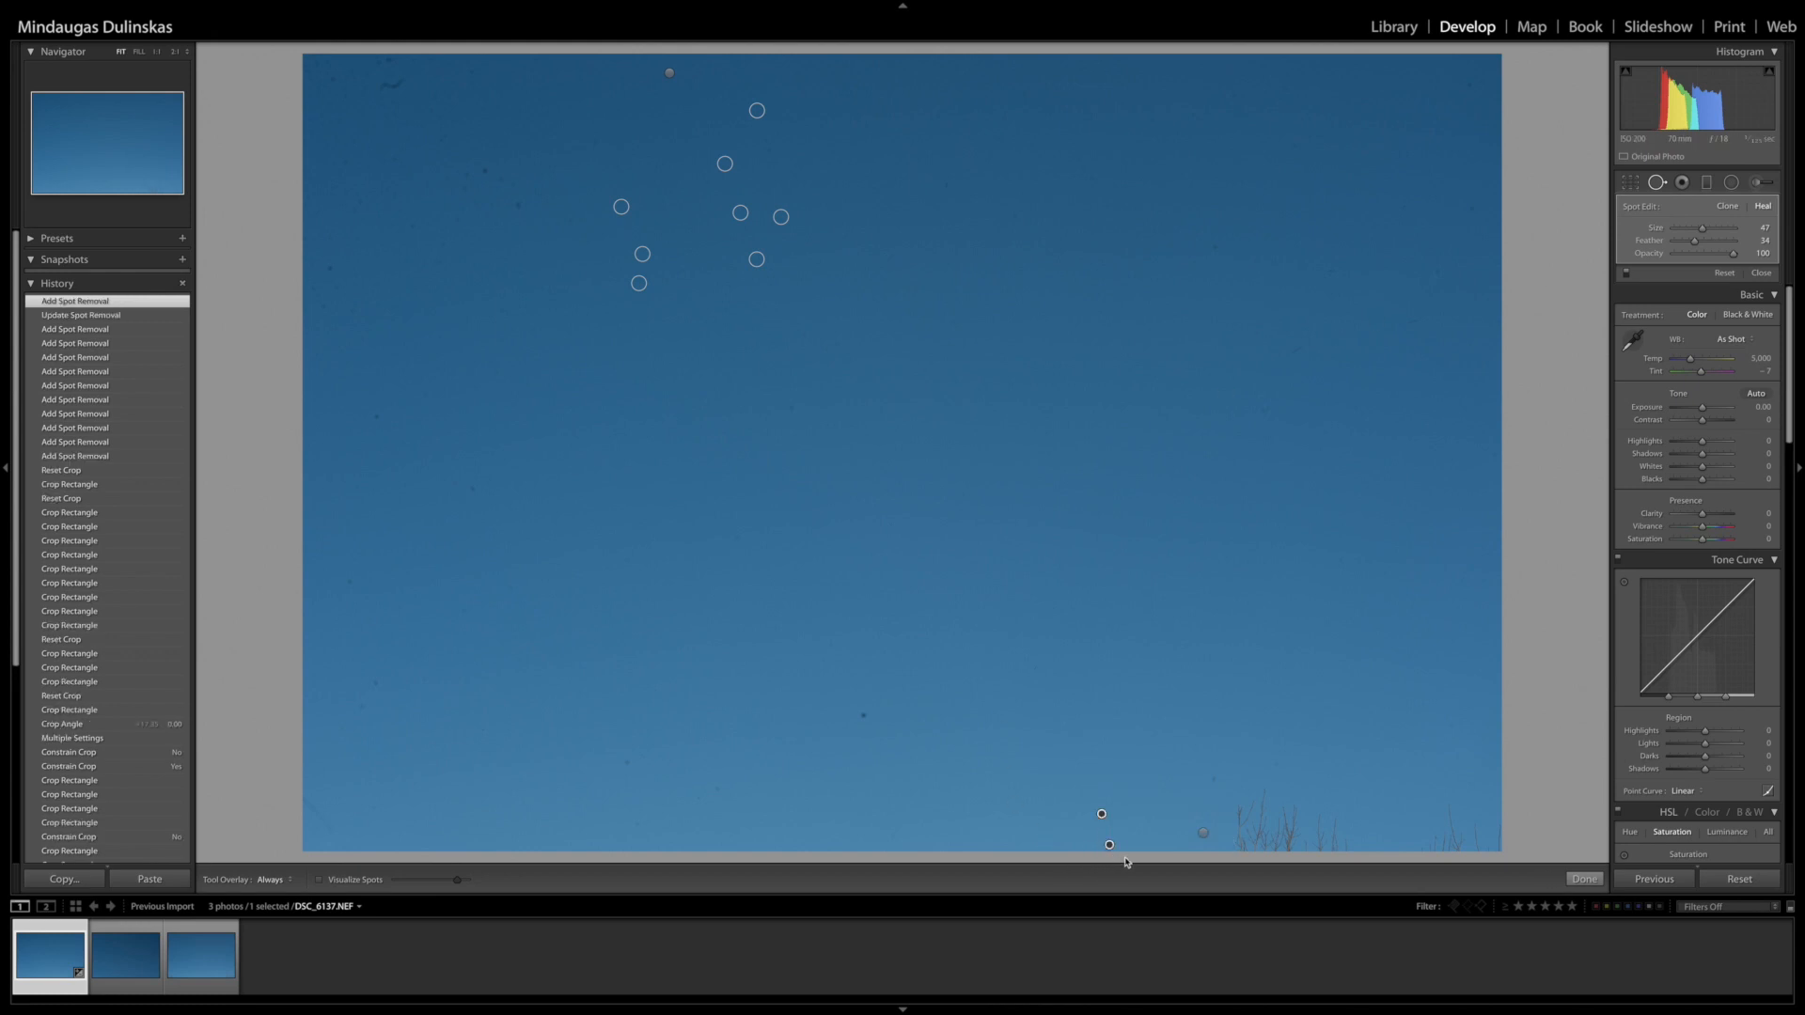
Heal six more dust spots across the lower part of the sky with Spot Removal
{"action": "left_click", "coordinate": [1212, 778]}
{"action": "left_click", "coordinate": [863, 717]}
{"action": "left_click", "coordinate": [625, 761]}
{"action": "left_click", "coordinate": [617, 844]}
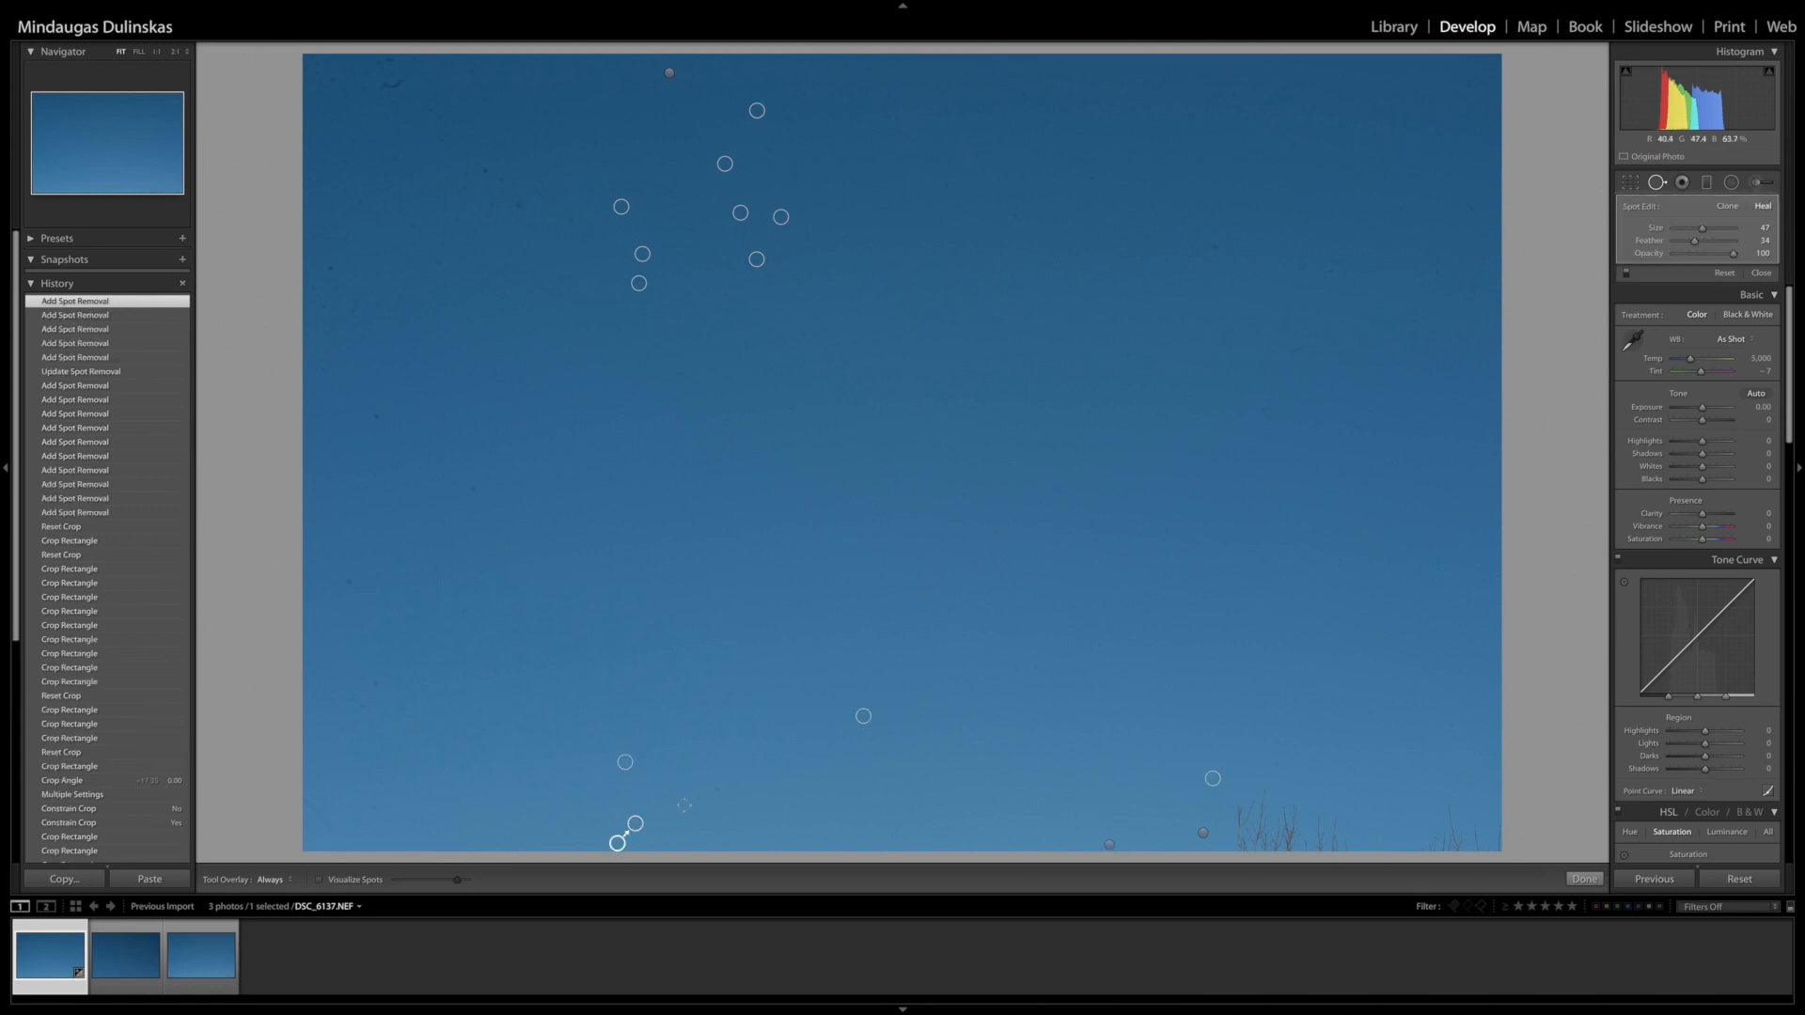
{"action": "left_click", "coordinate": [697, 799]}
{"action": "left_click", "coordinate": [718, 789]}
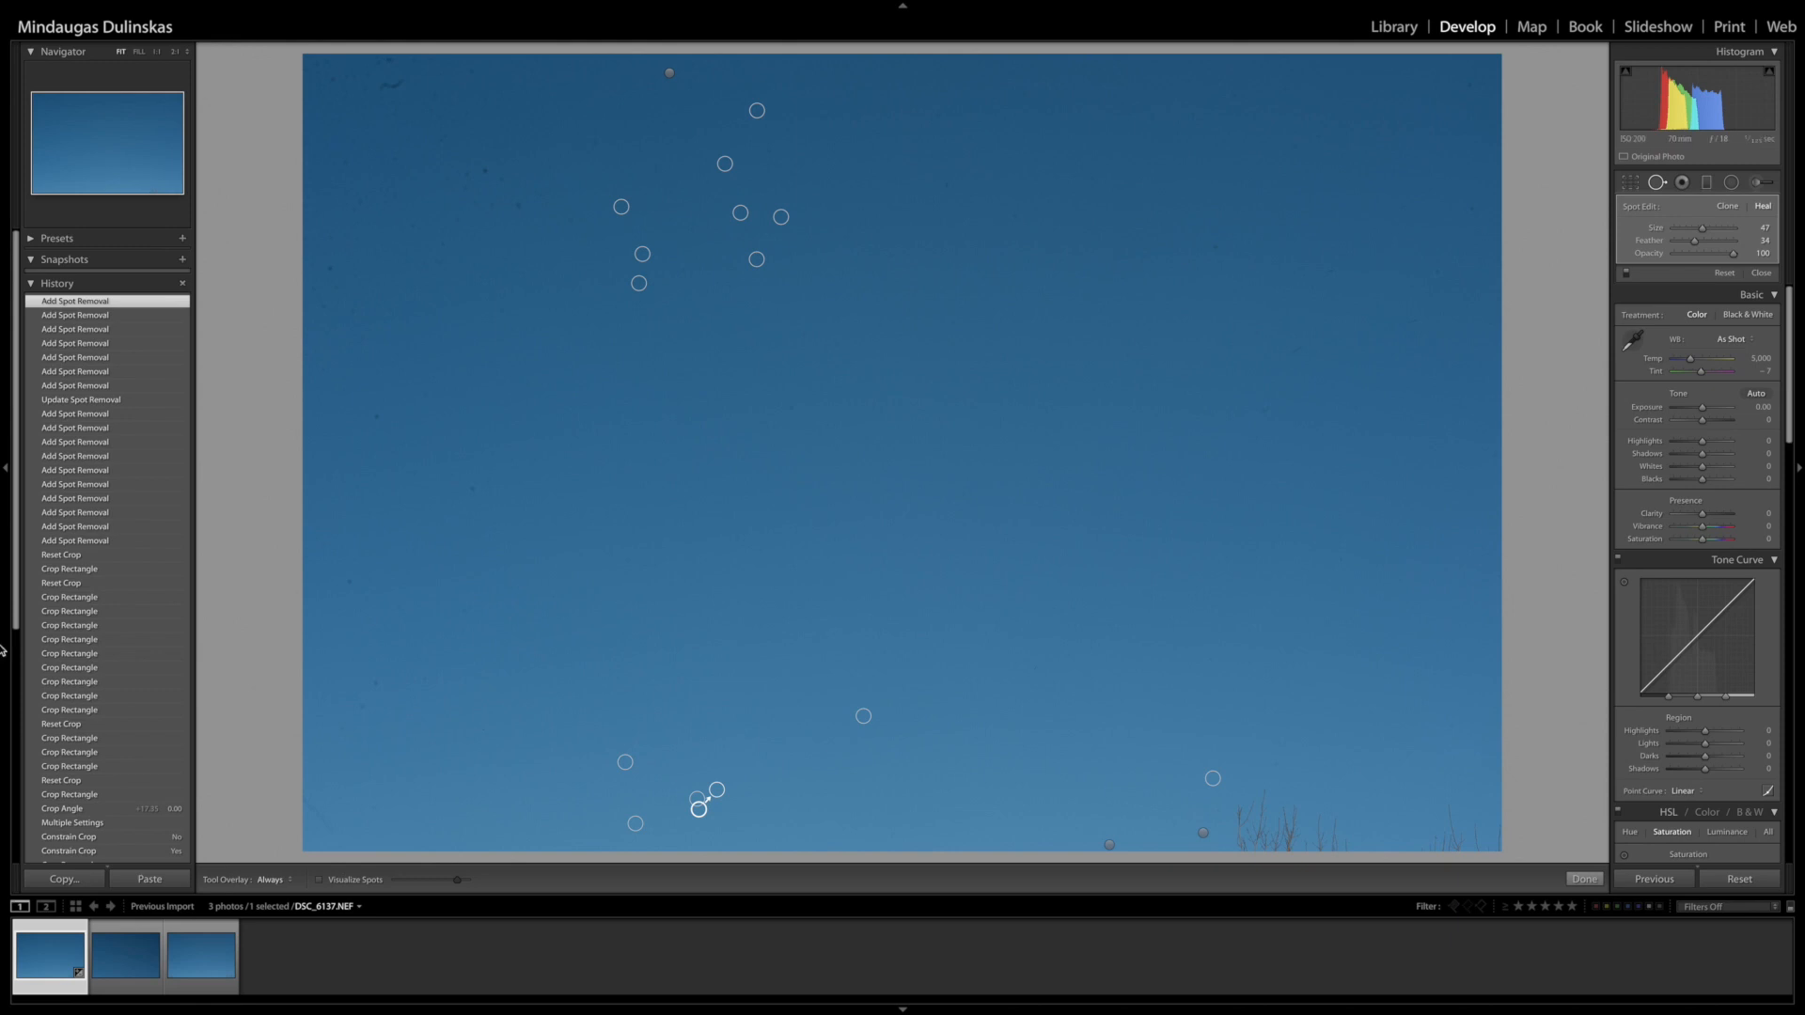
Switch to DSC_6138.NEF, apply the settings of the previous photo DSC_6137.NEF to it, and leave Spot Removal
{"action": "left_click", "coordinate": [124, 966]}
{"action": "left_click", "coordinate": [124, 965]}
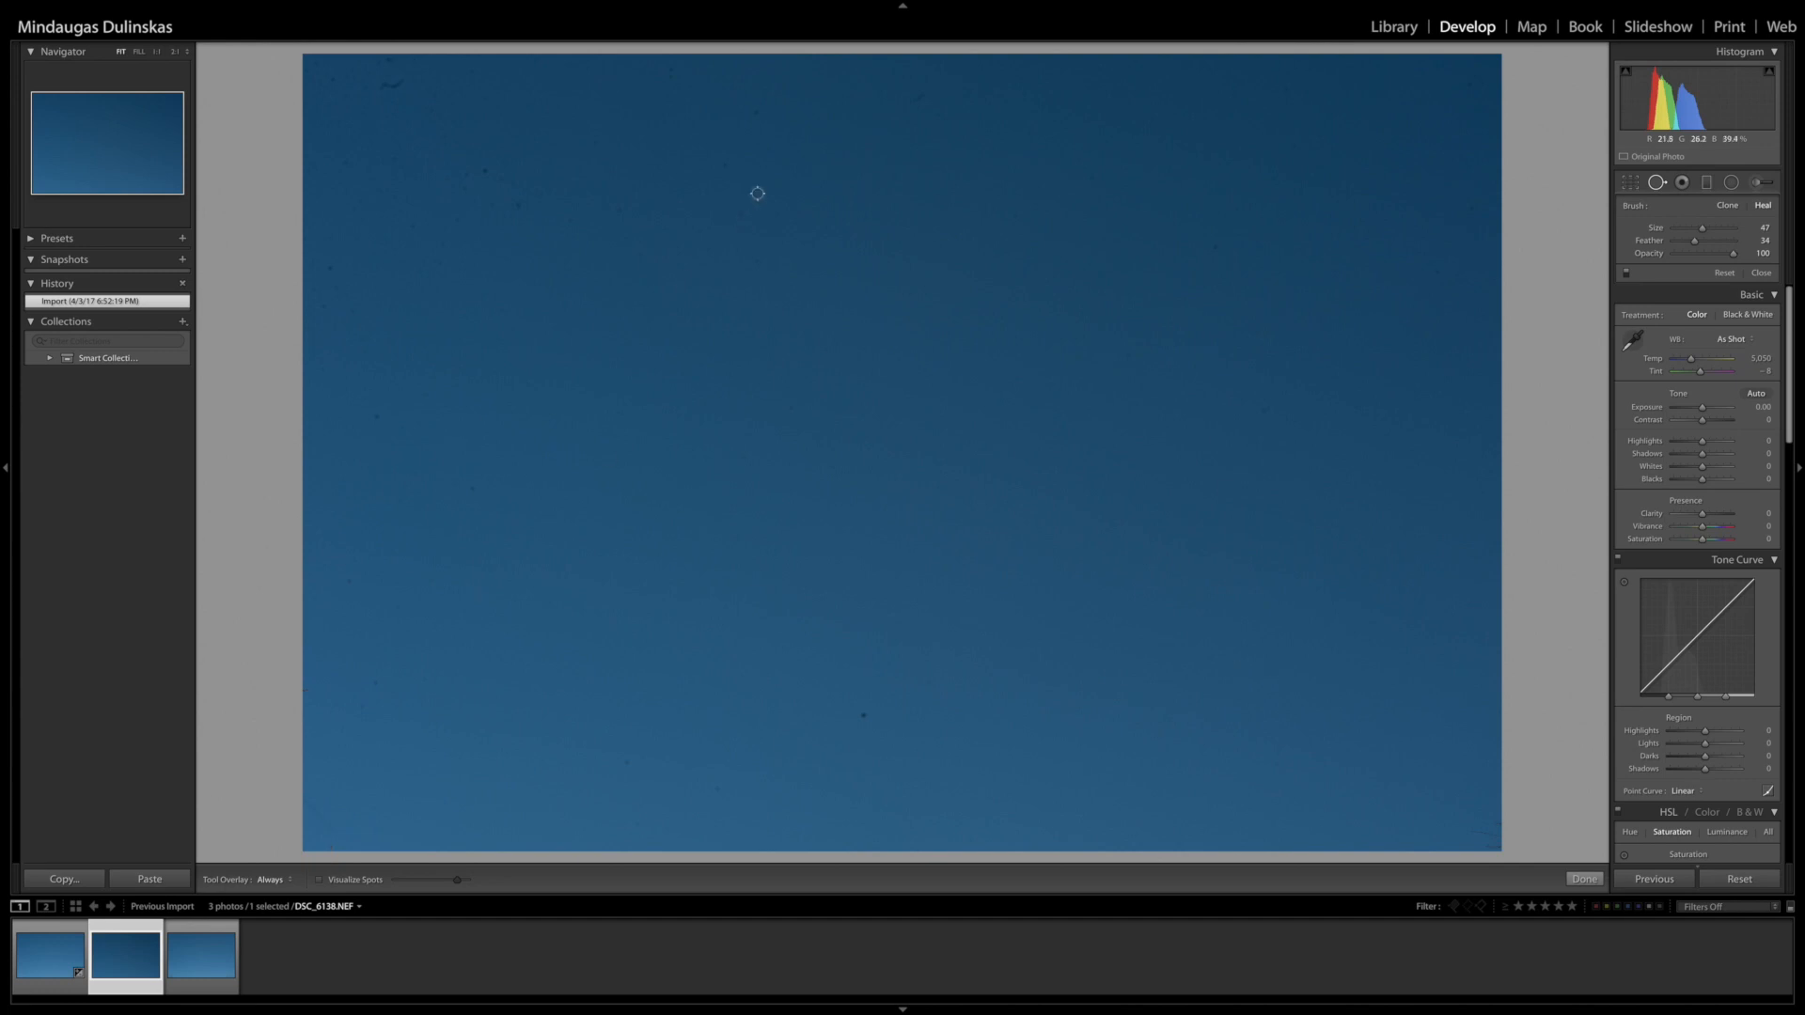
{"action": "key", "text": "Left"}
{"action": "key", "text": "Right"}
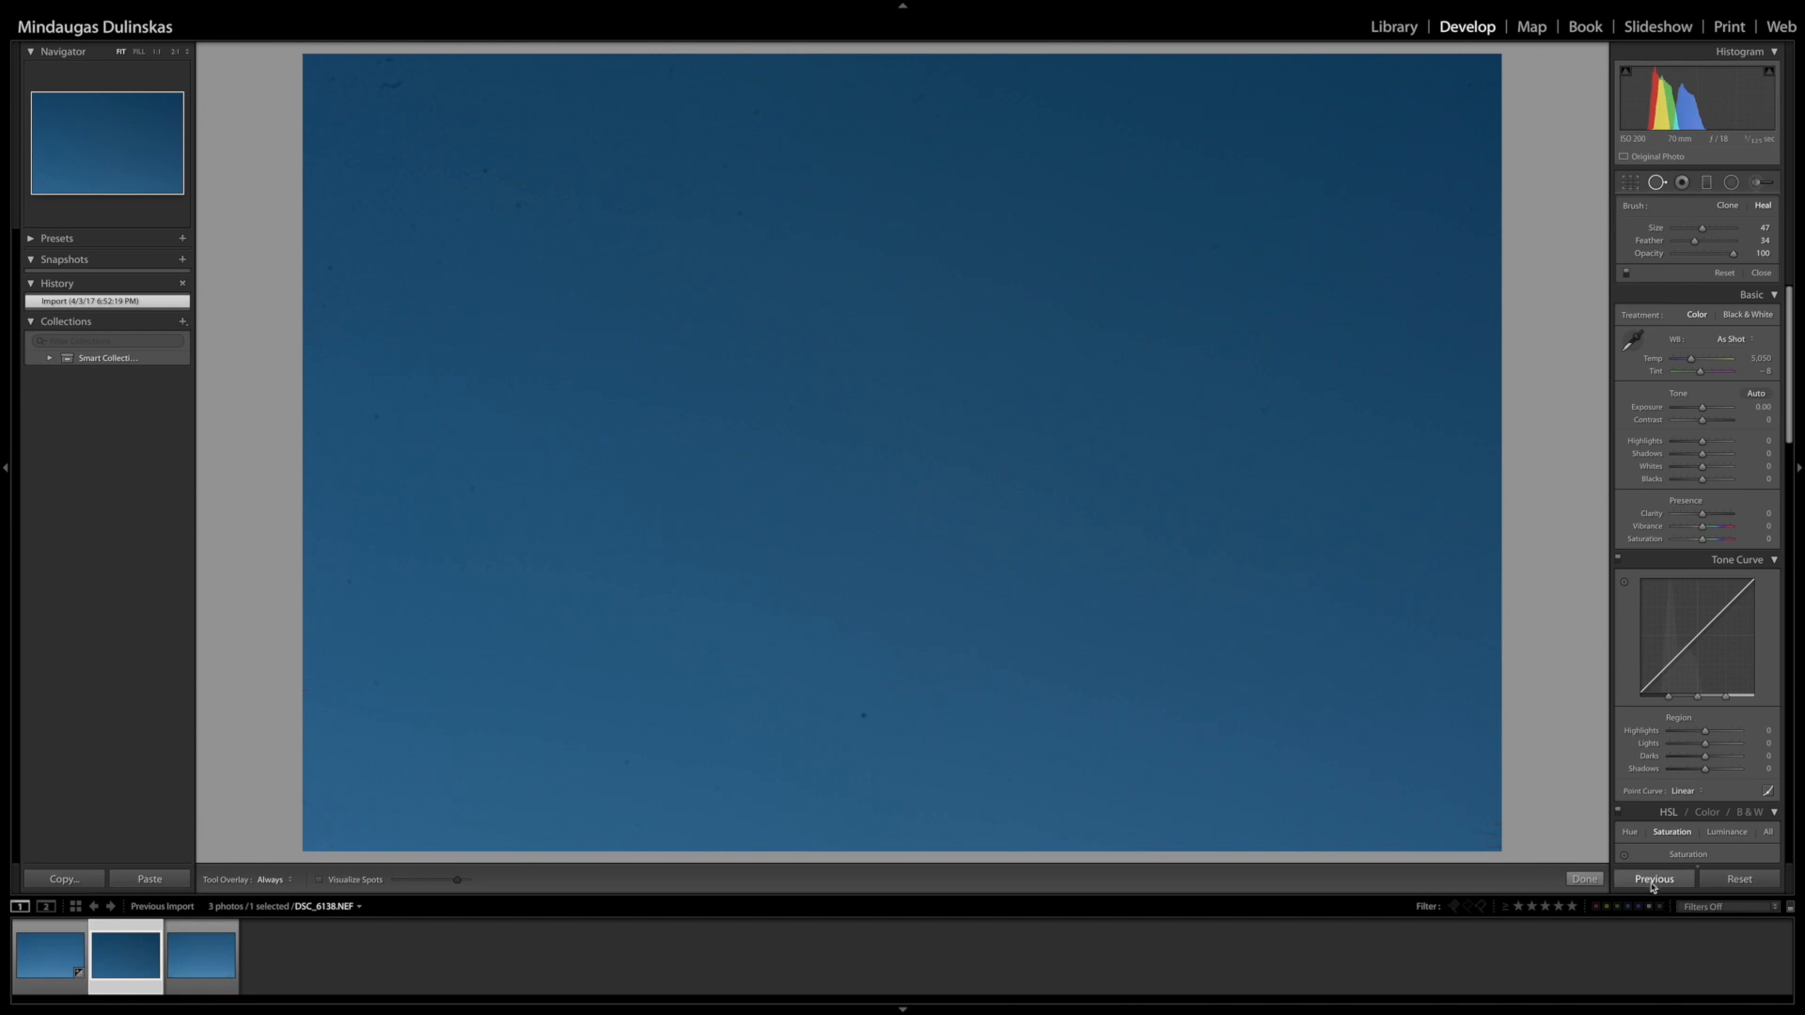
{"action": "key", "text": "Left"}
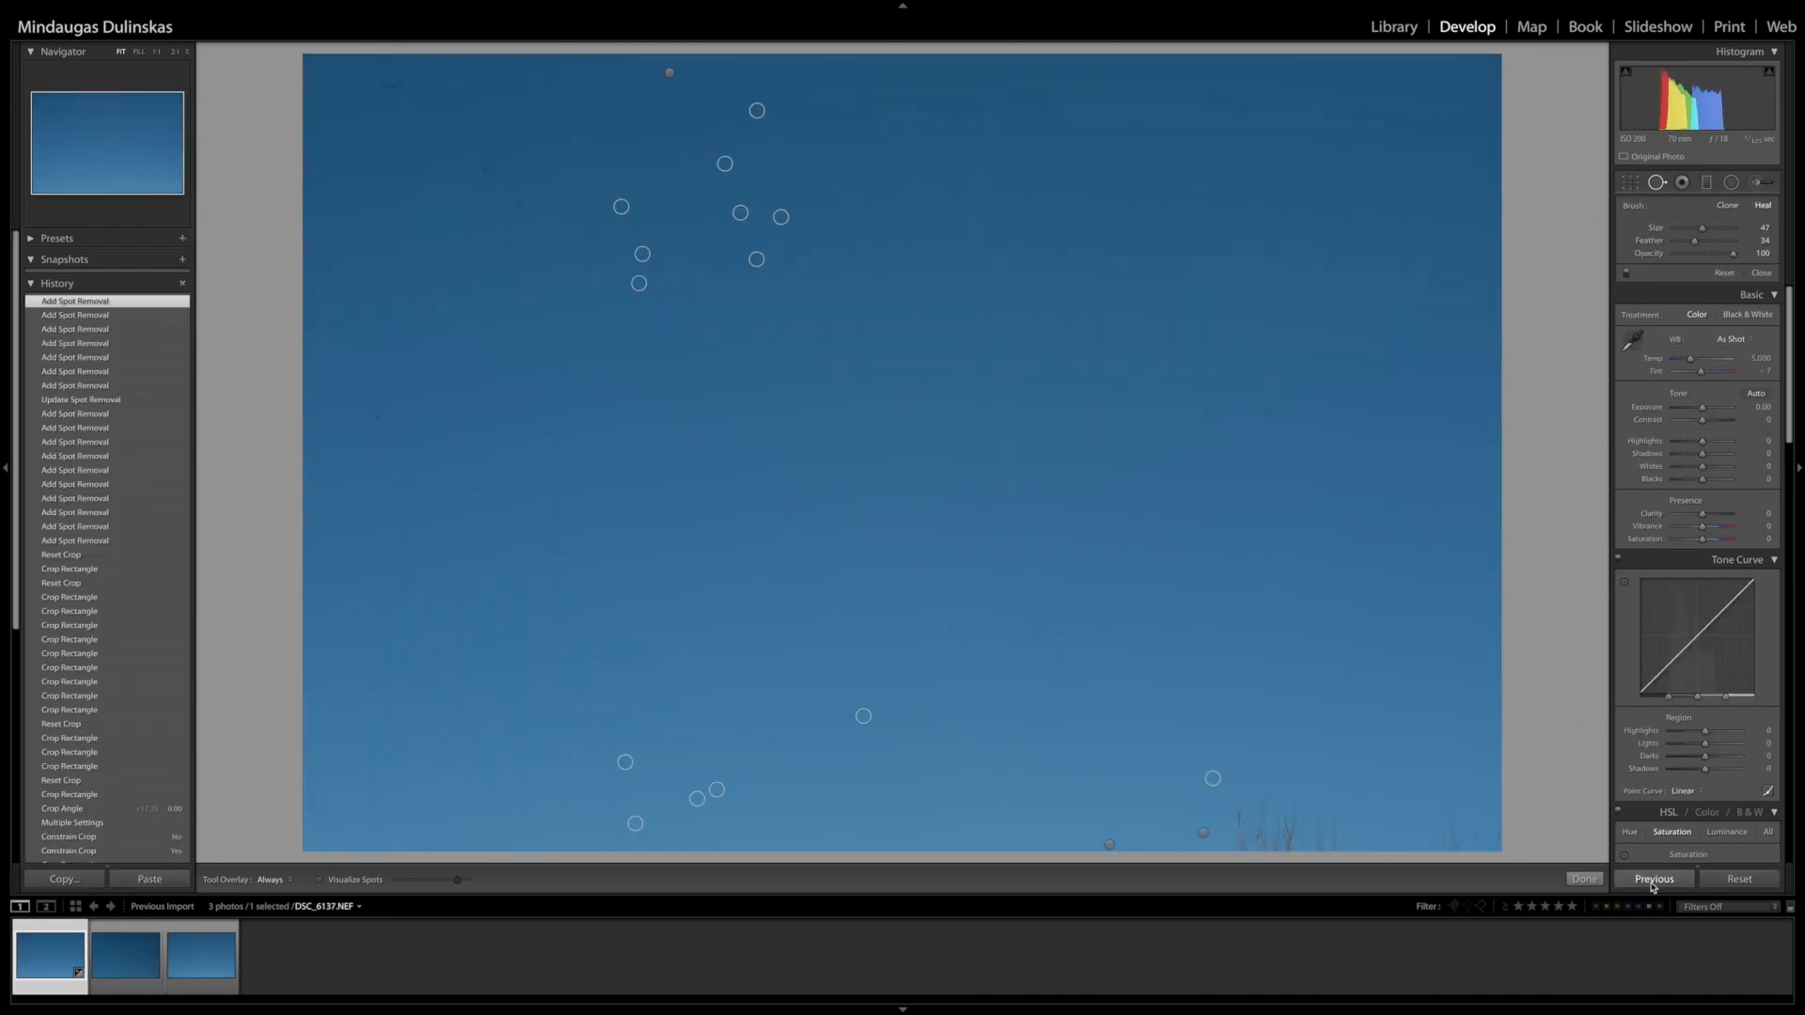
{"action": "key", "text": "Right"}
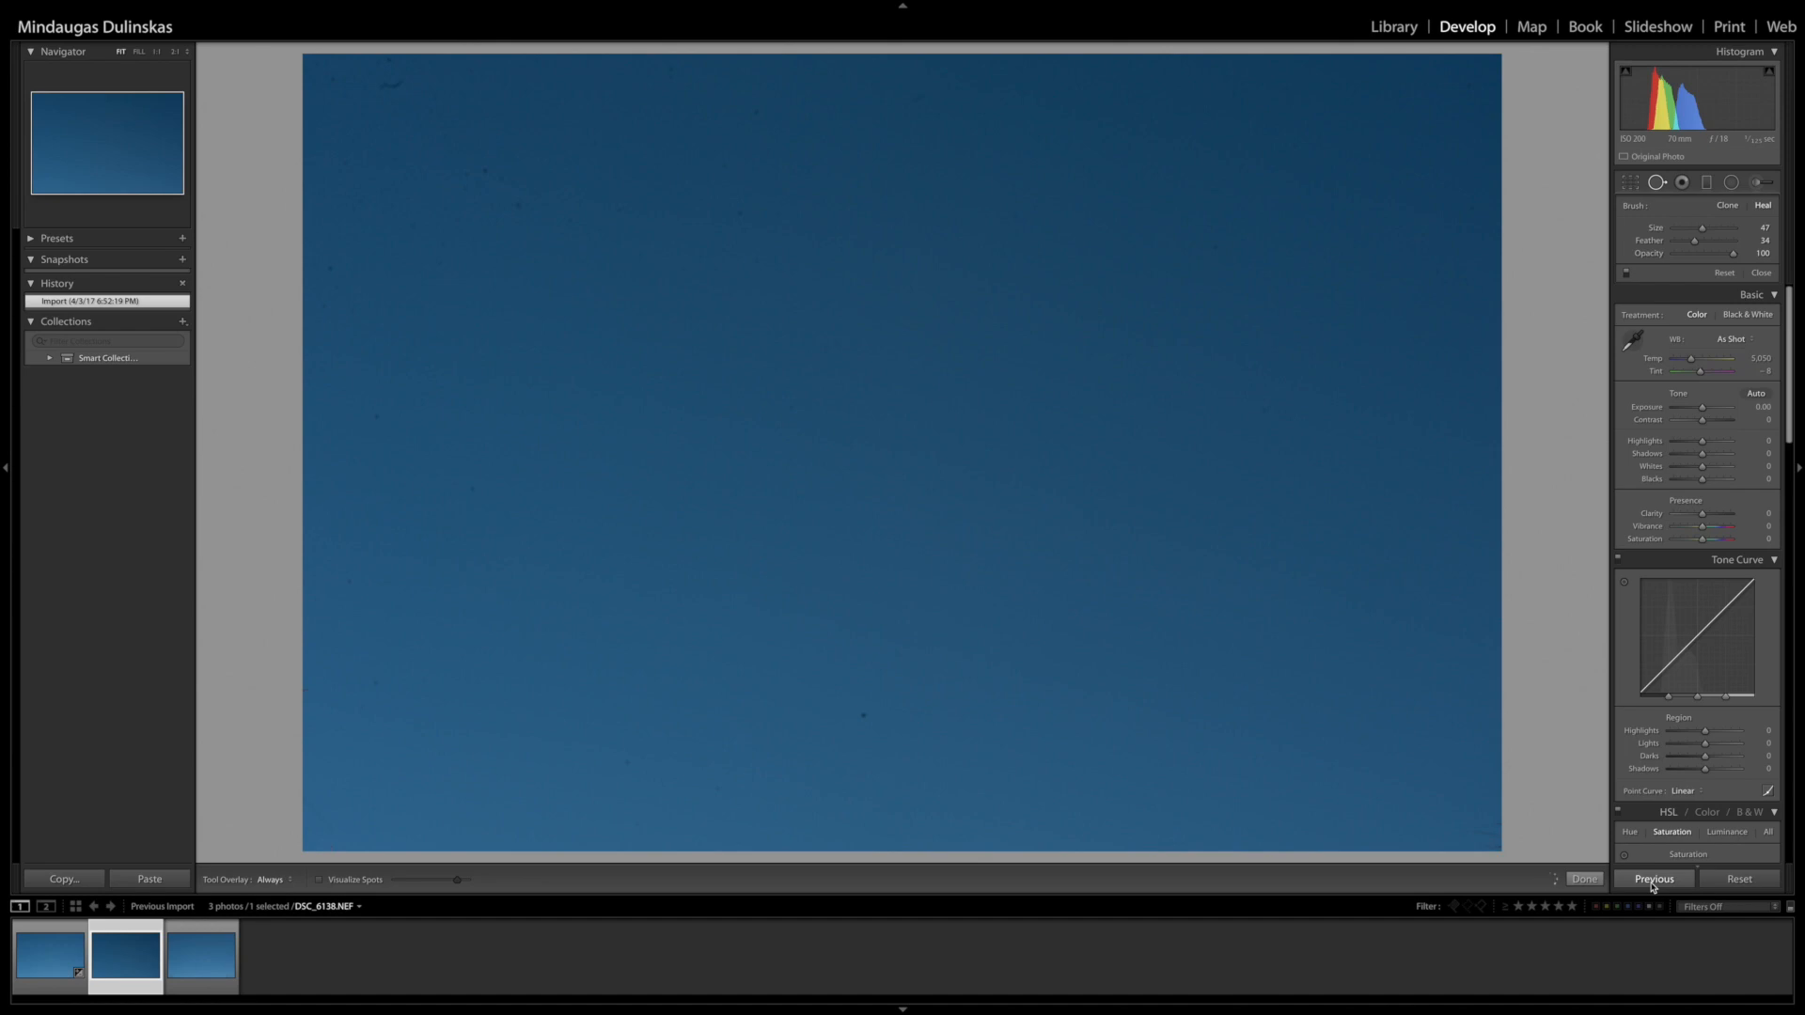
{"action": "left_click", "coordinate": [1652, 880]}
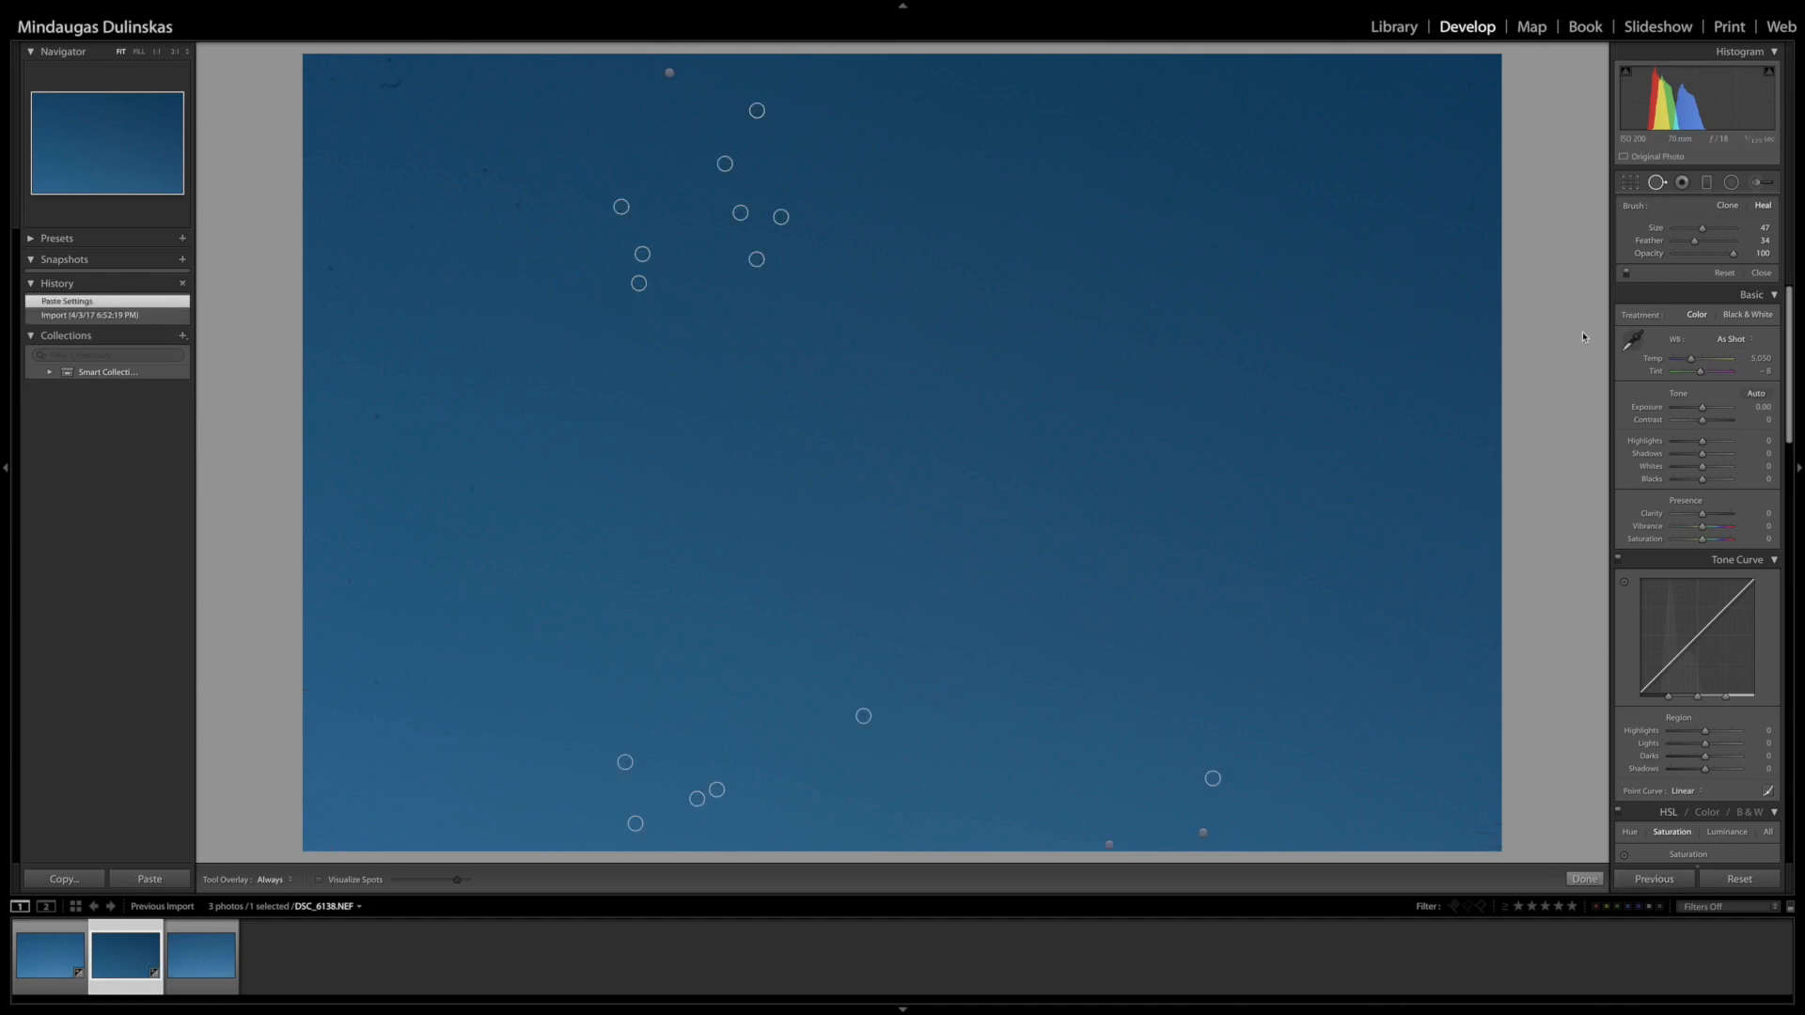
{"action": "left_click", "coordinate": [1582, 879]}
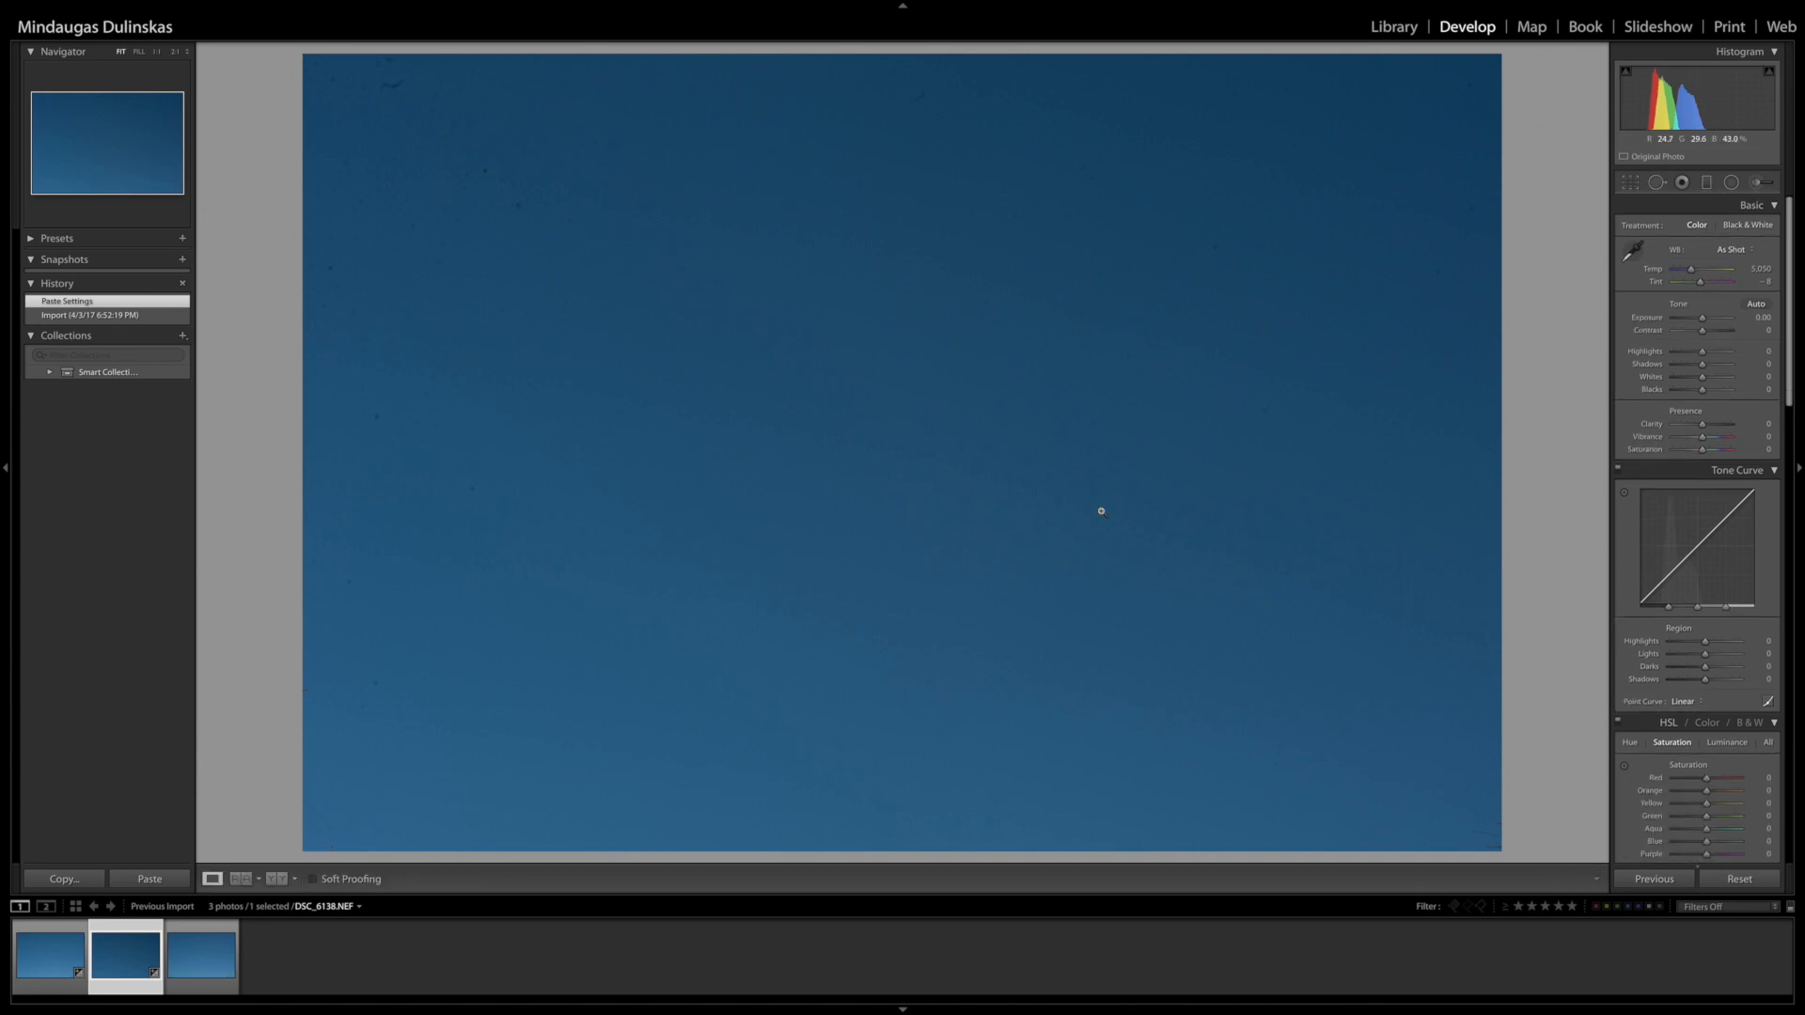
Turn Spot Removal back on and compare the spot positions on DSC_6137.NEF and DSC_6138.NEF
{"action": "left_click", "coordinate": [1658, 184]}
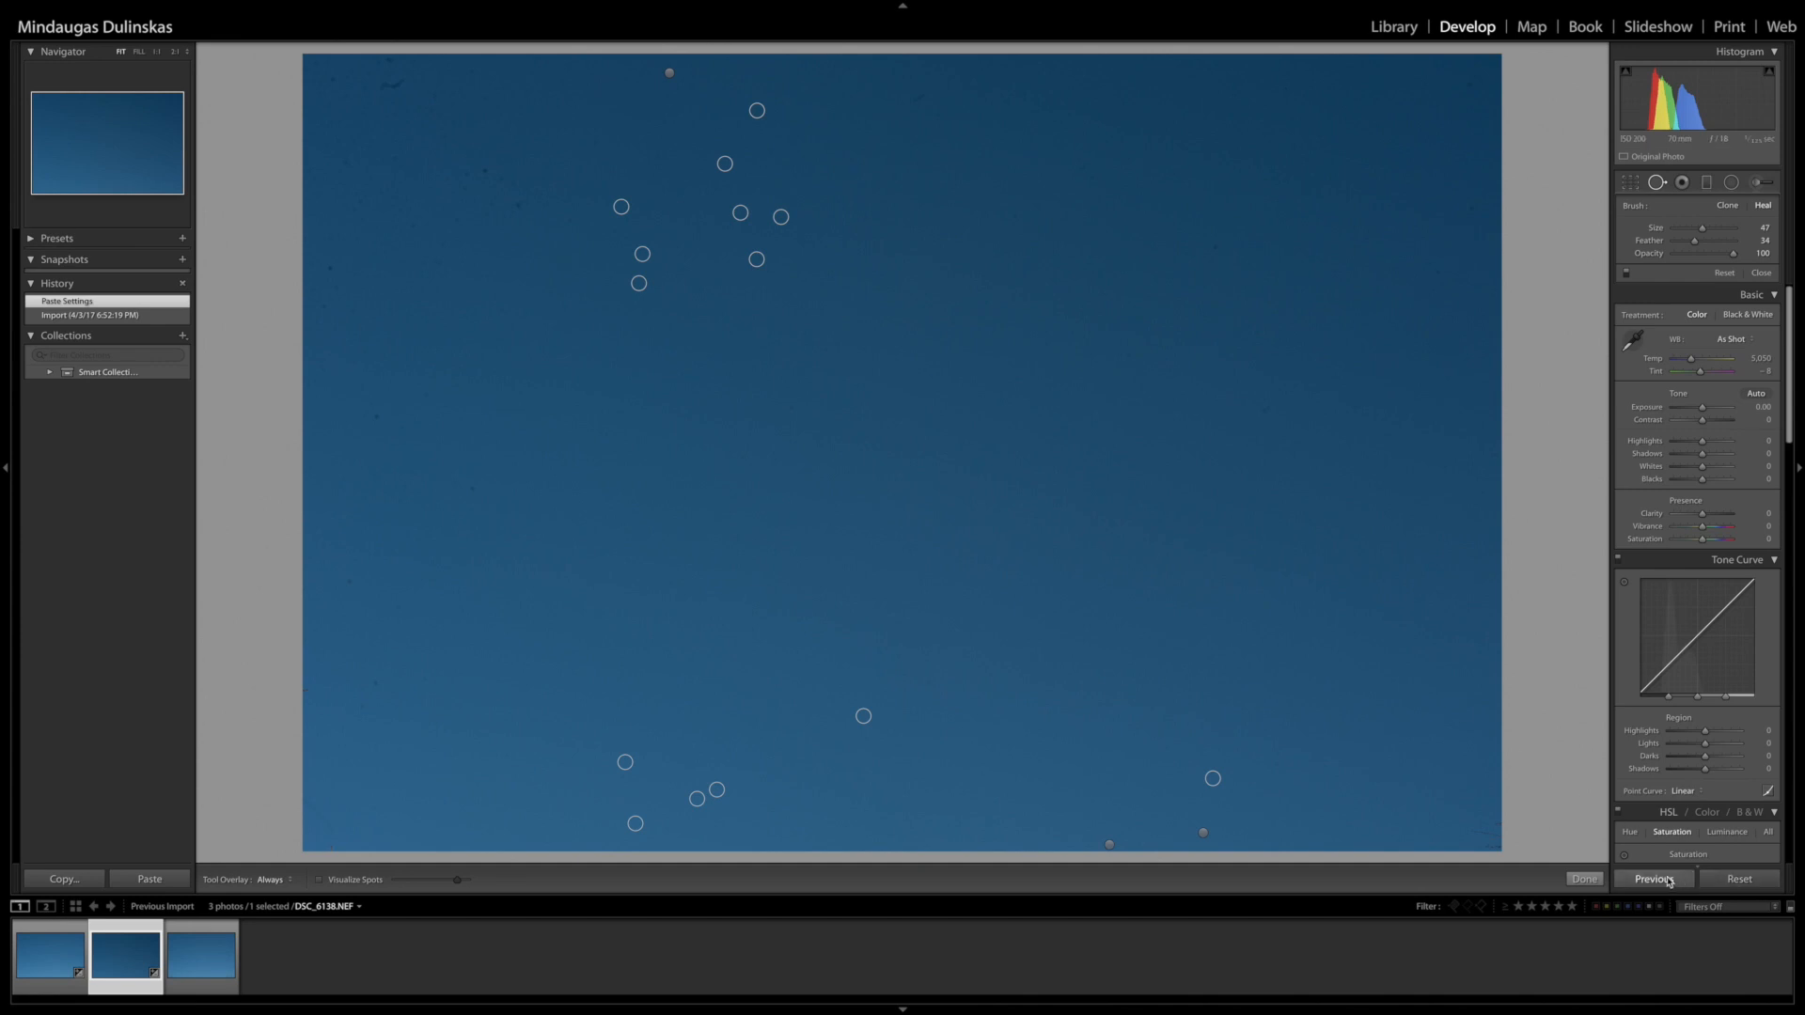
{"action": "scroll", "coordinate": [883, 836], "scroll_direction": "down", "scroll_amount": 10}
{"action": "left_click", "coordinate": [65, 949]}
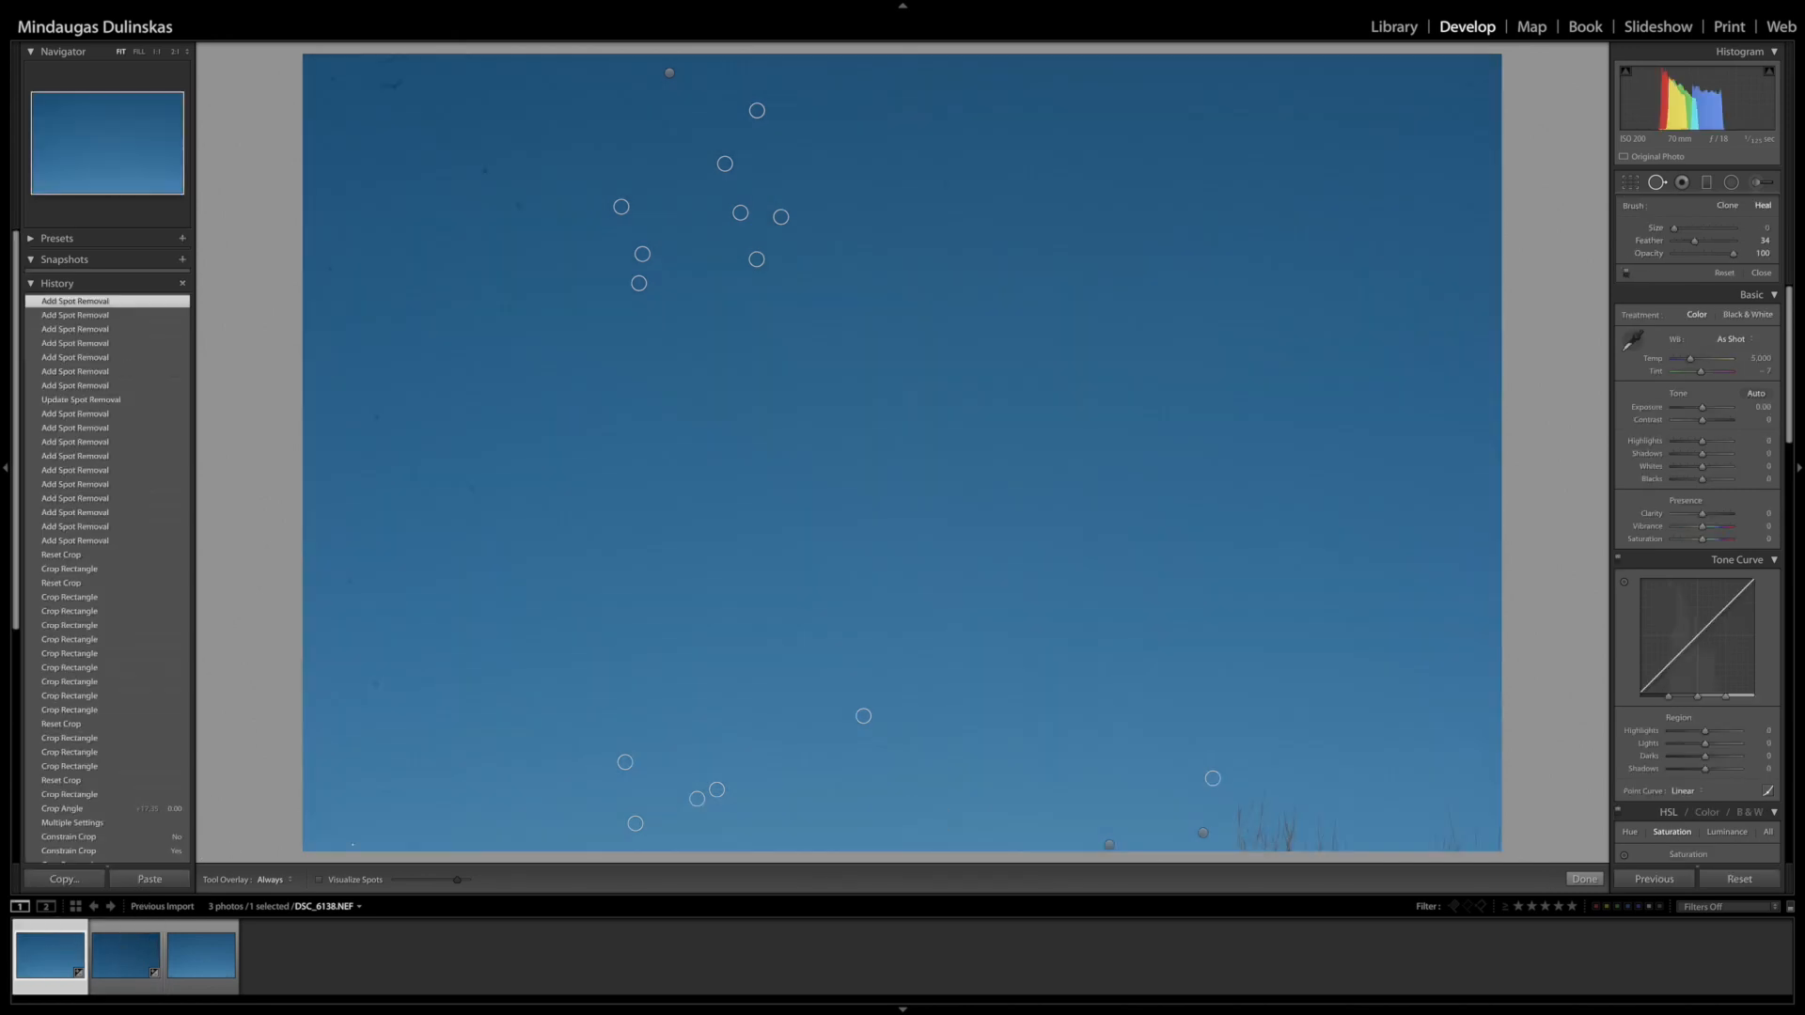
{"action": "left_click", "coordinate": [137, 966]}
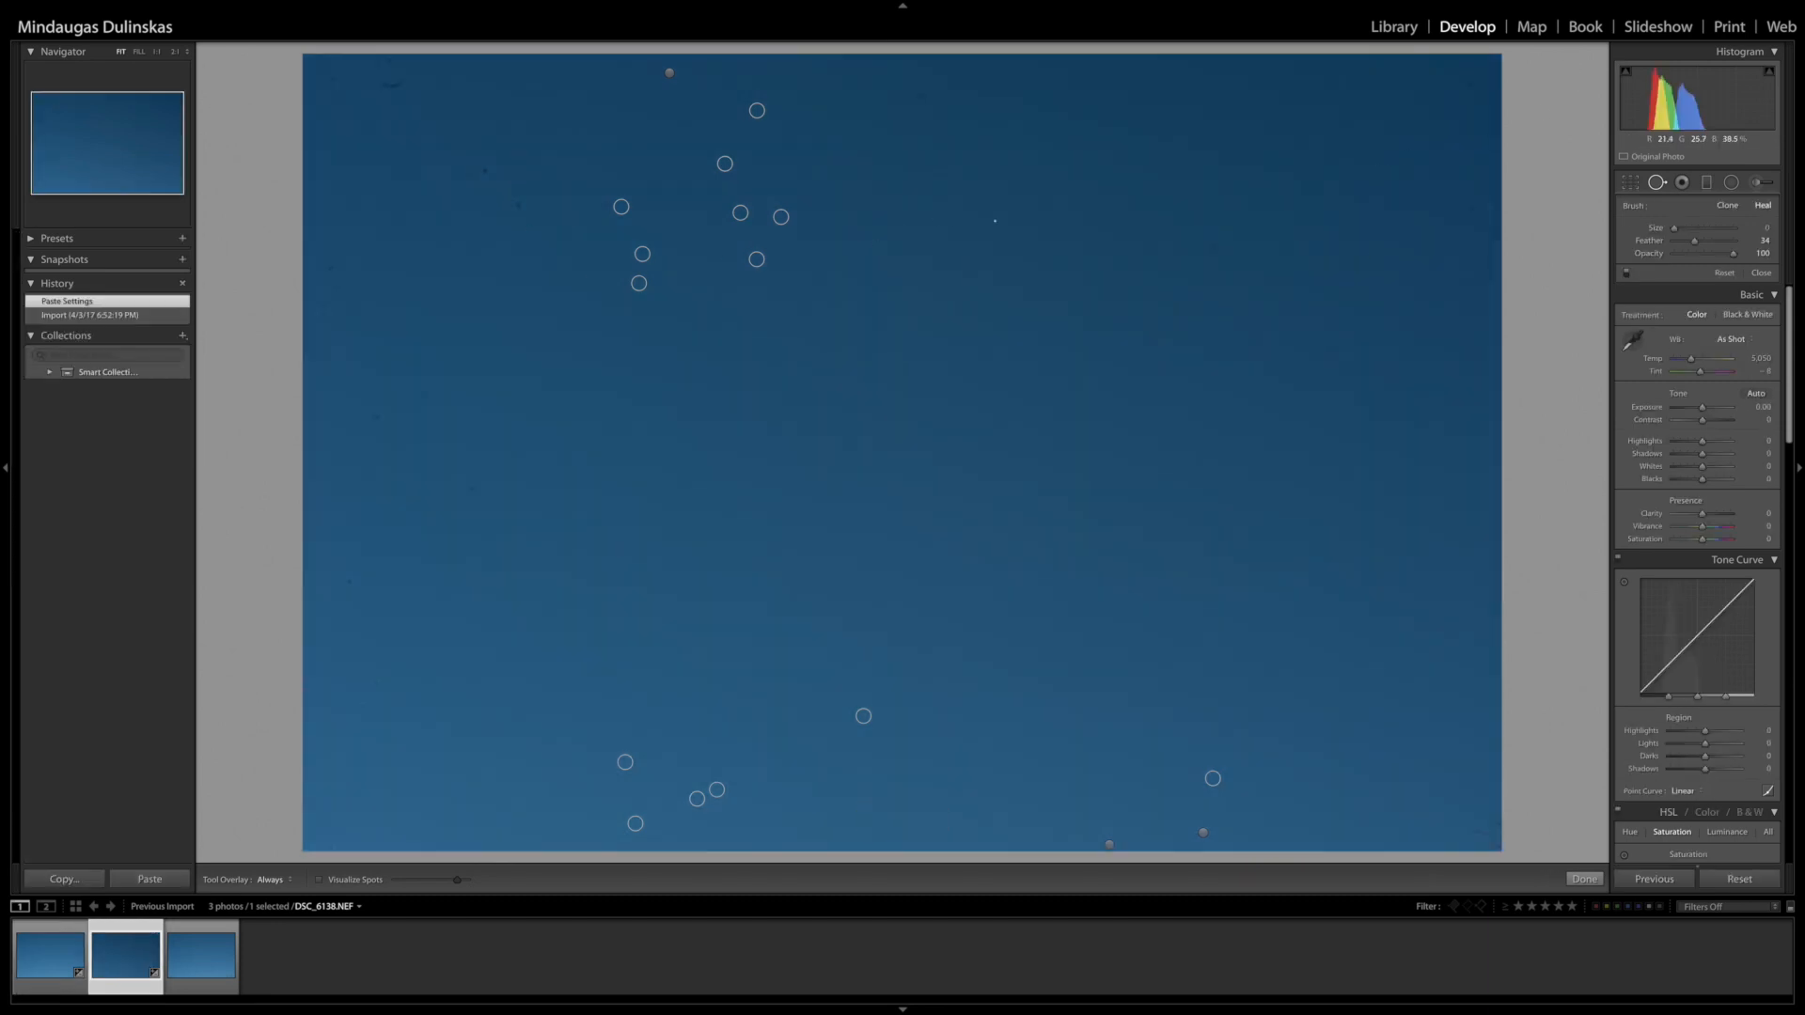
Enlarge the healing brush to size 75 and heal five spots in the upper-right part of the sky on DSC_6138.NEF
{"action": "scroll", "coordinate": [995, 219], "scroll_direction": "up", "scroll_amount": 10}
{"action": "left_click", "coordinate": [1012, 217]}
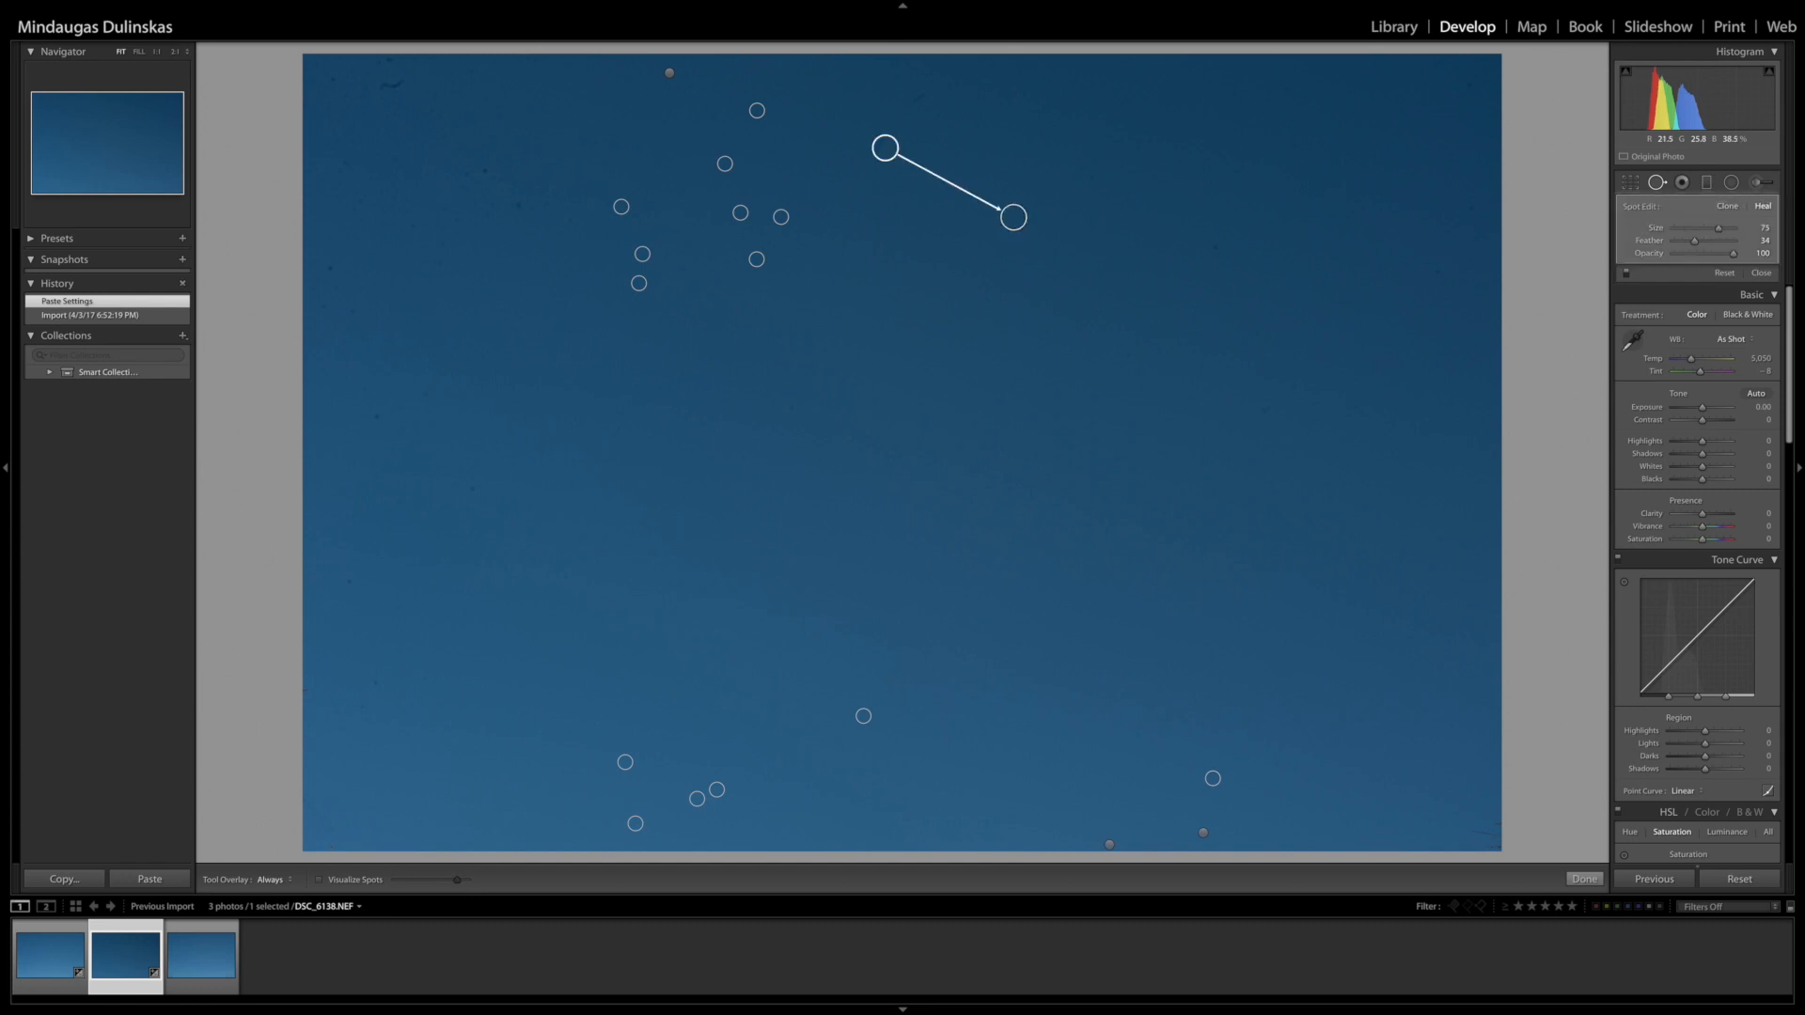
{"action": "left_click", "coordinate": [1081, 174]}
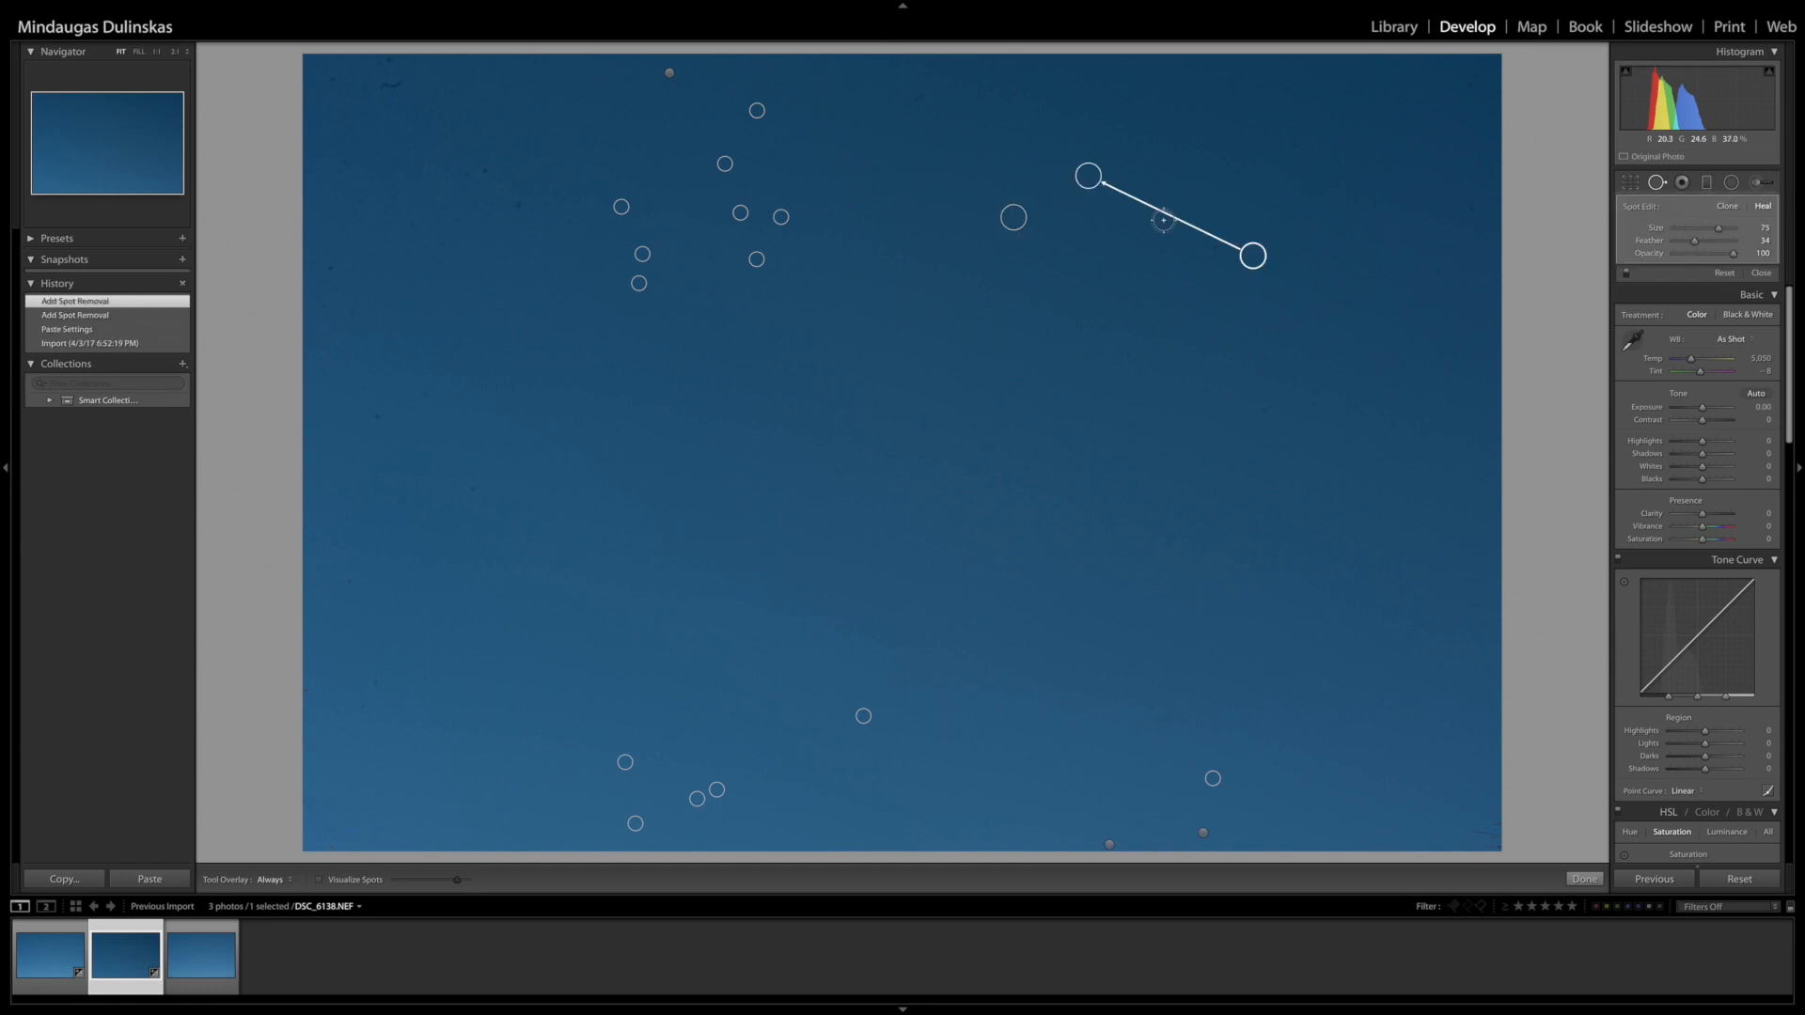
{"action": "left_click", "coordinate": [1213, 247]}
{"action": "left_click", "coordinate": [1128, 351]}
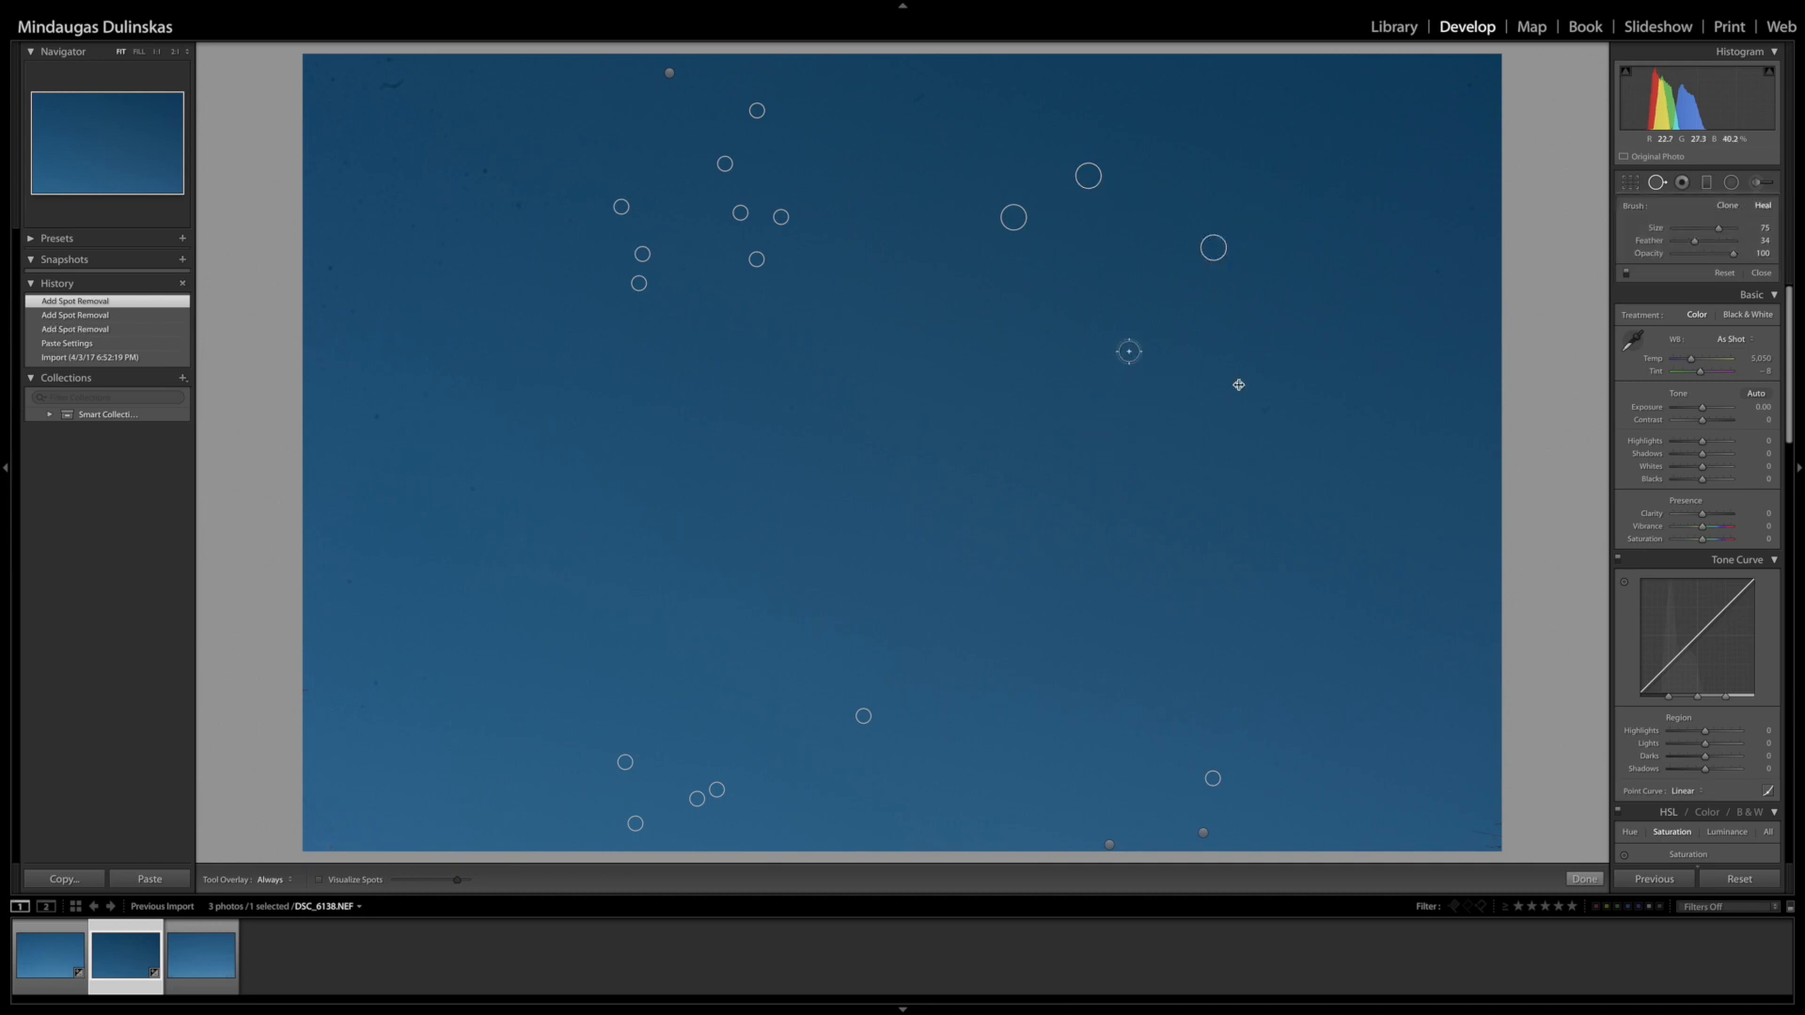
{"action": "left_click", "coordinate": [1266, 410]}
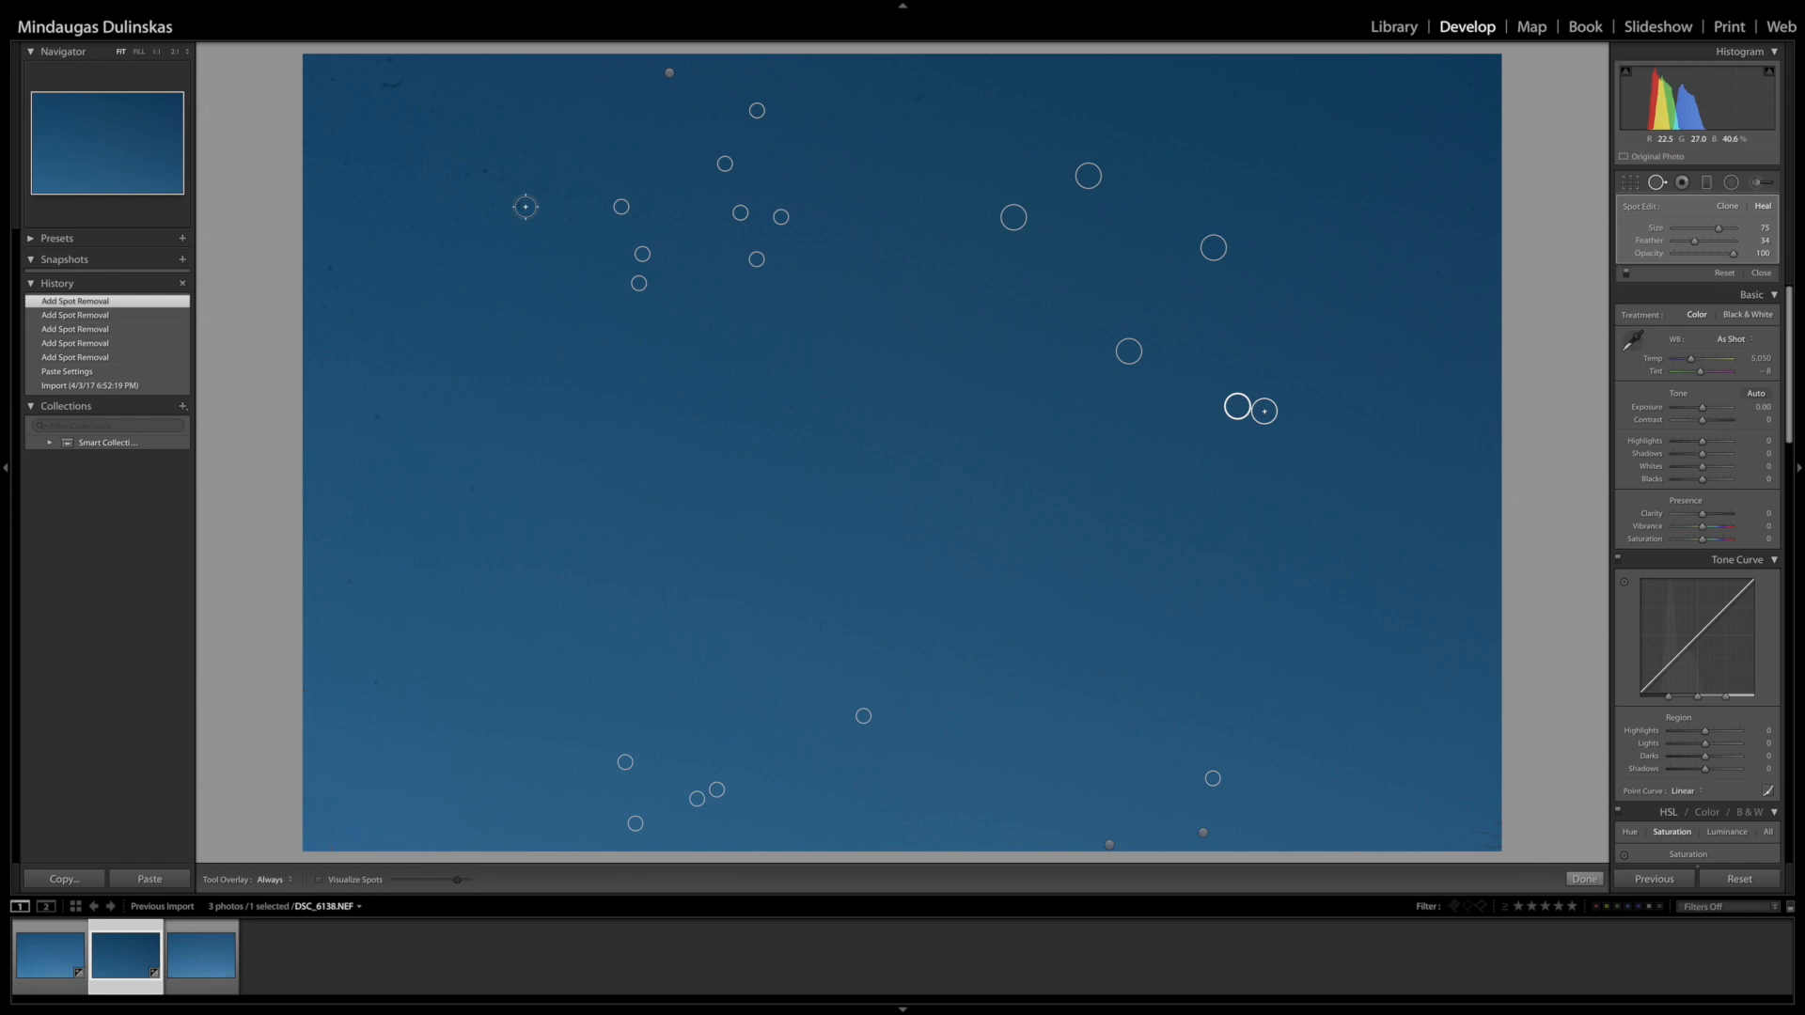
Try Red Eye Correction on the upper-left part of the sky and dismiss the message
{"action": "key", "text": "shift+t"}
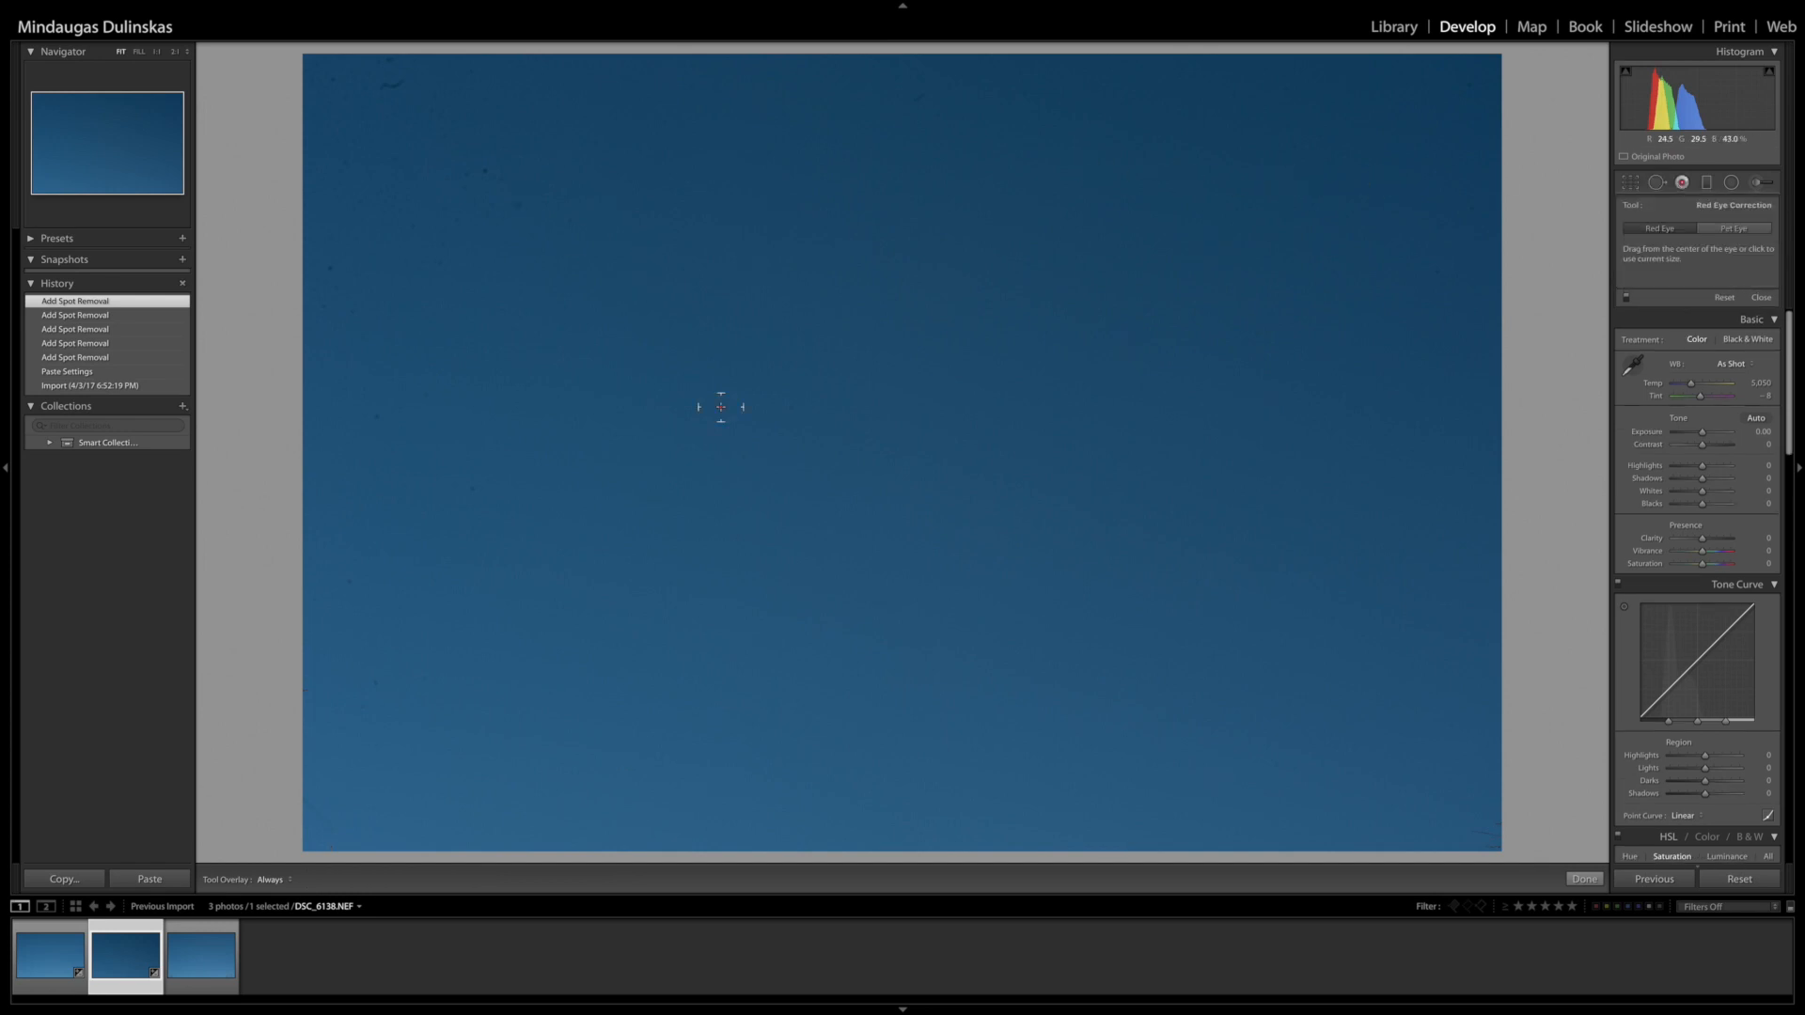
{"action": "left_click", "coordinate": [658, 284]}
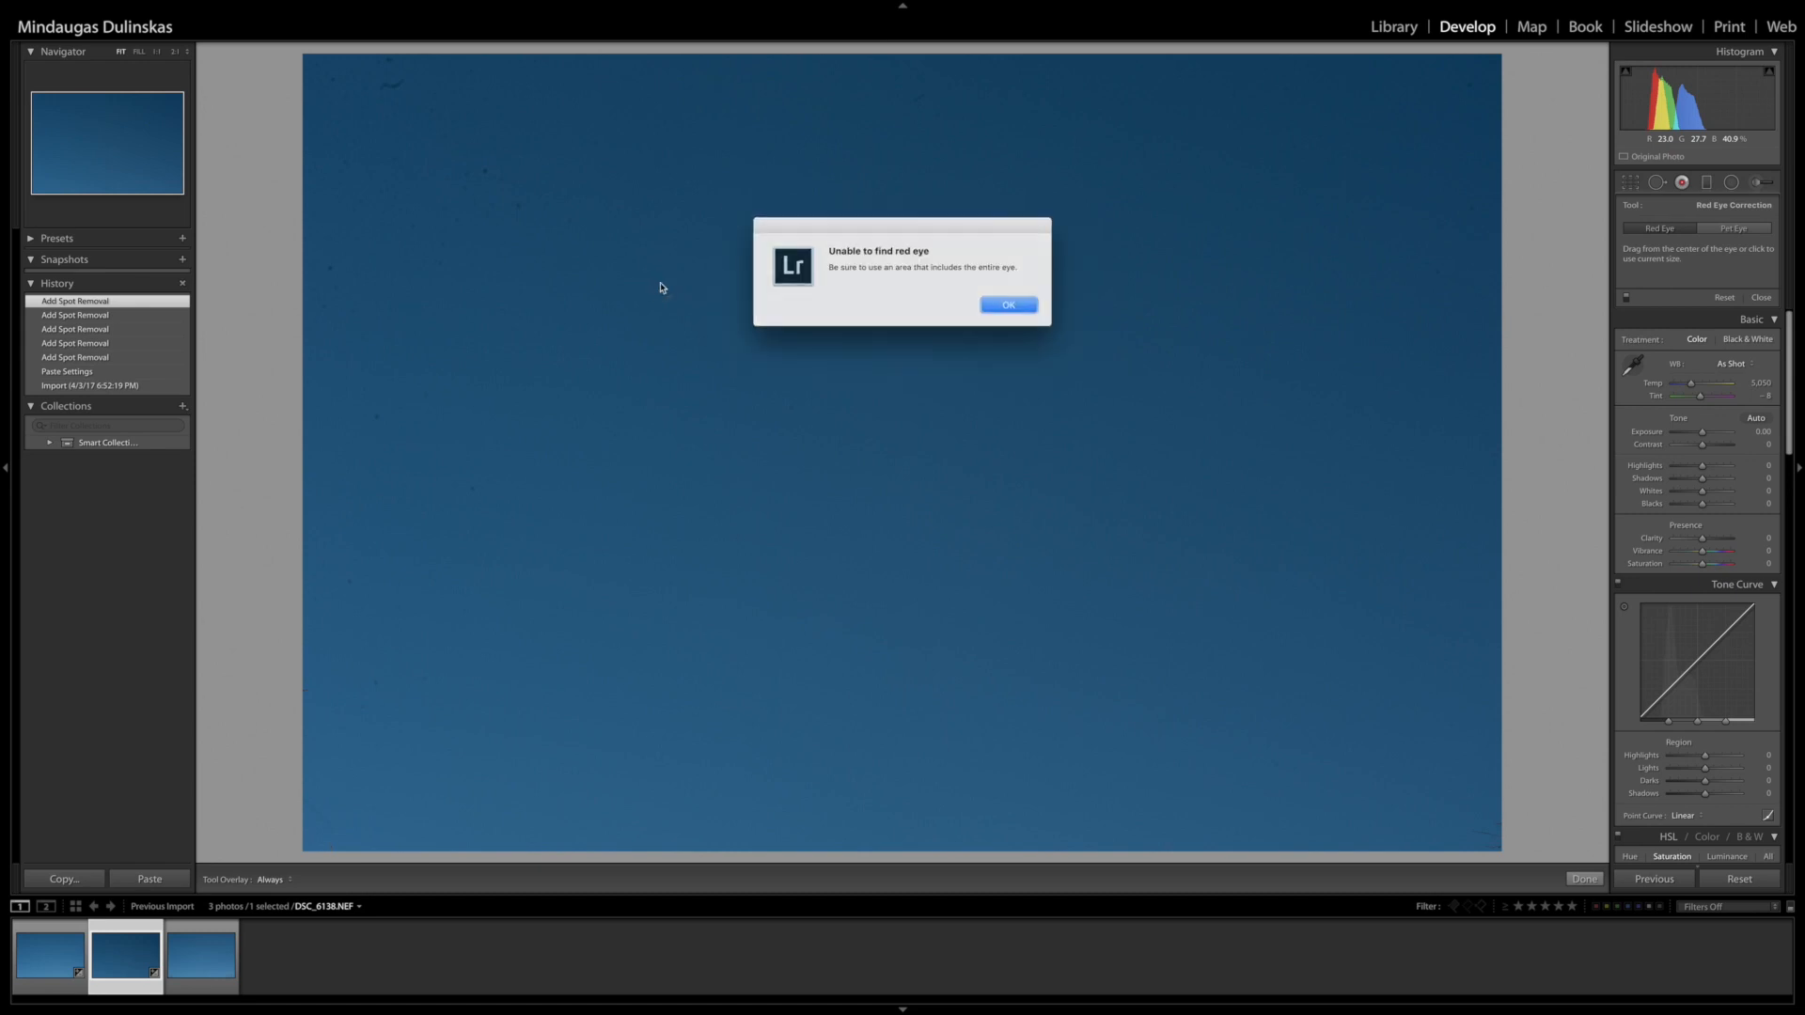
{"action": "left_click", "coordinate": [1006, 306]}
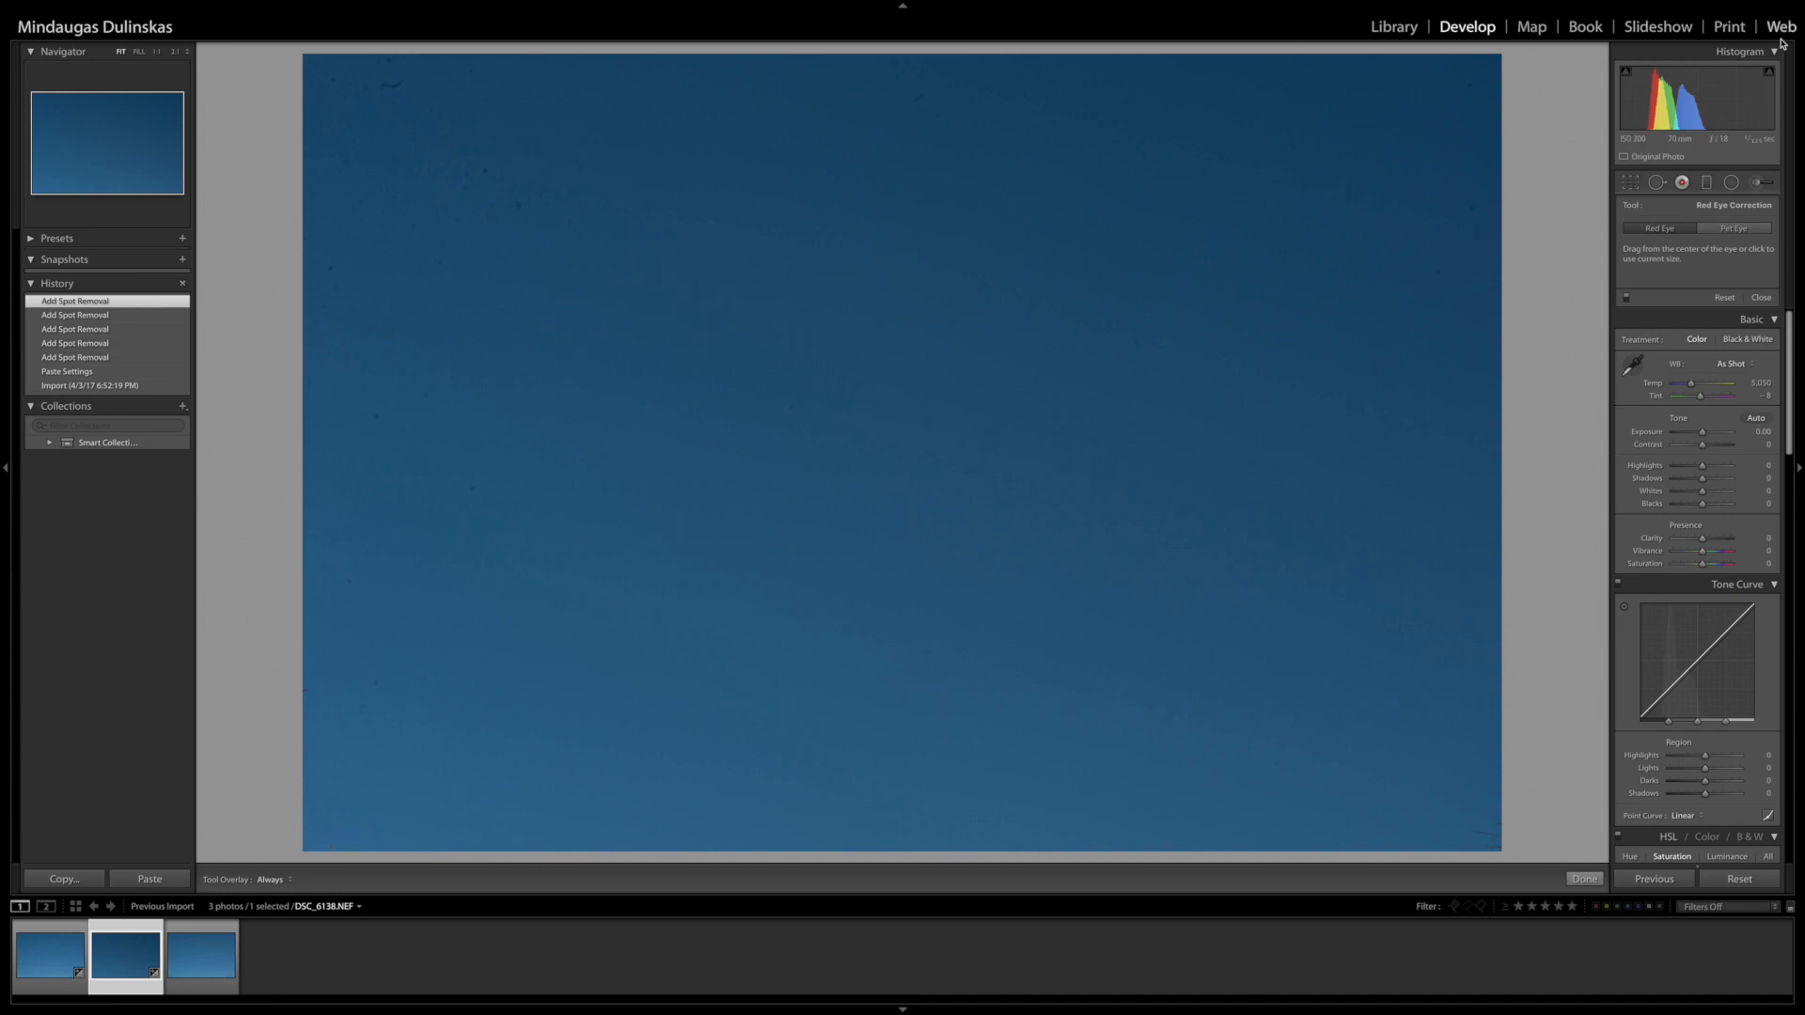
Add a graduated filter running down from the top of the photo to mid-height, and narrow its transition by raising the lower line
{"action": "left_click", "coordinate": [1706, 187]}
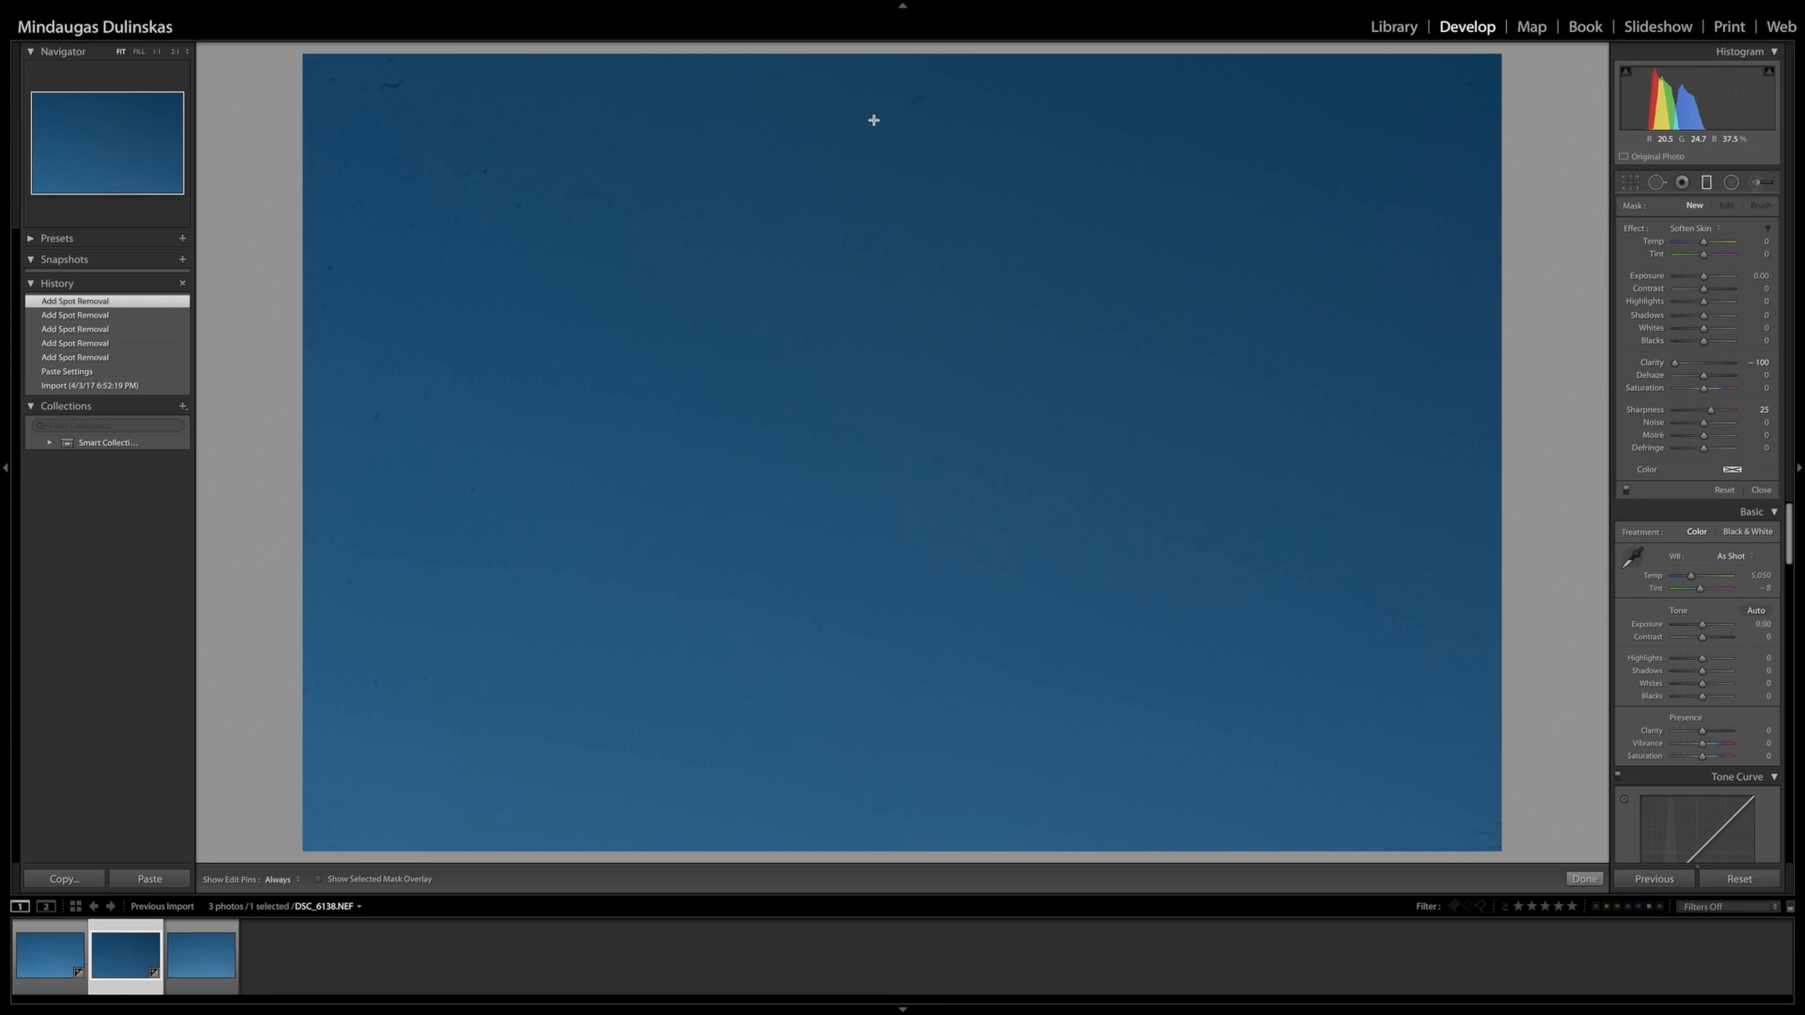
{"action": "left_click_drag", "start_coordinate": [873, 116], "coordinate": [869, 576]}
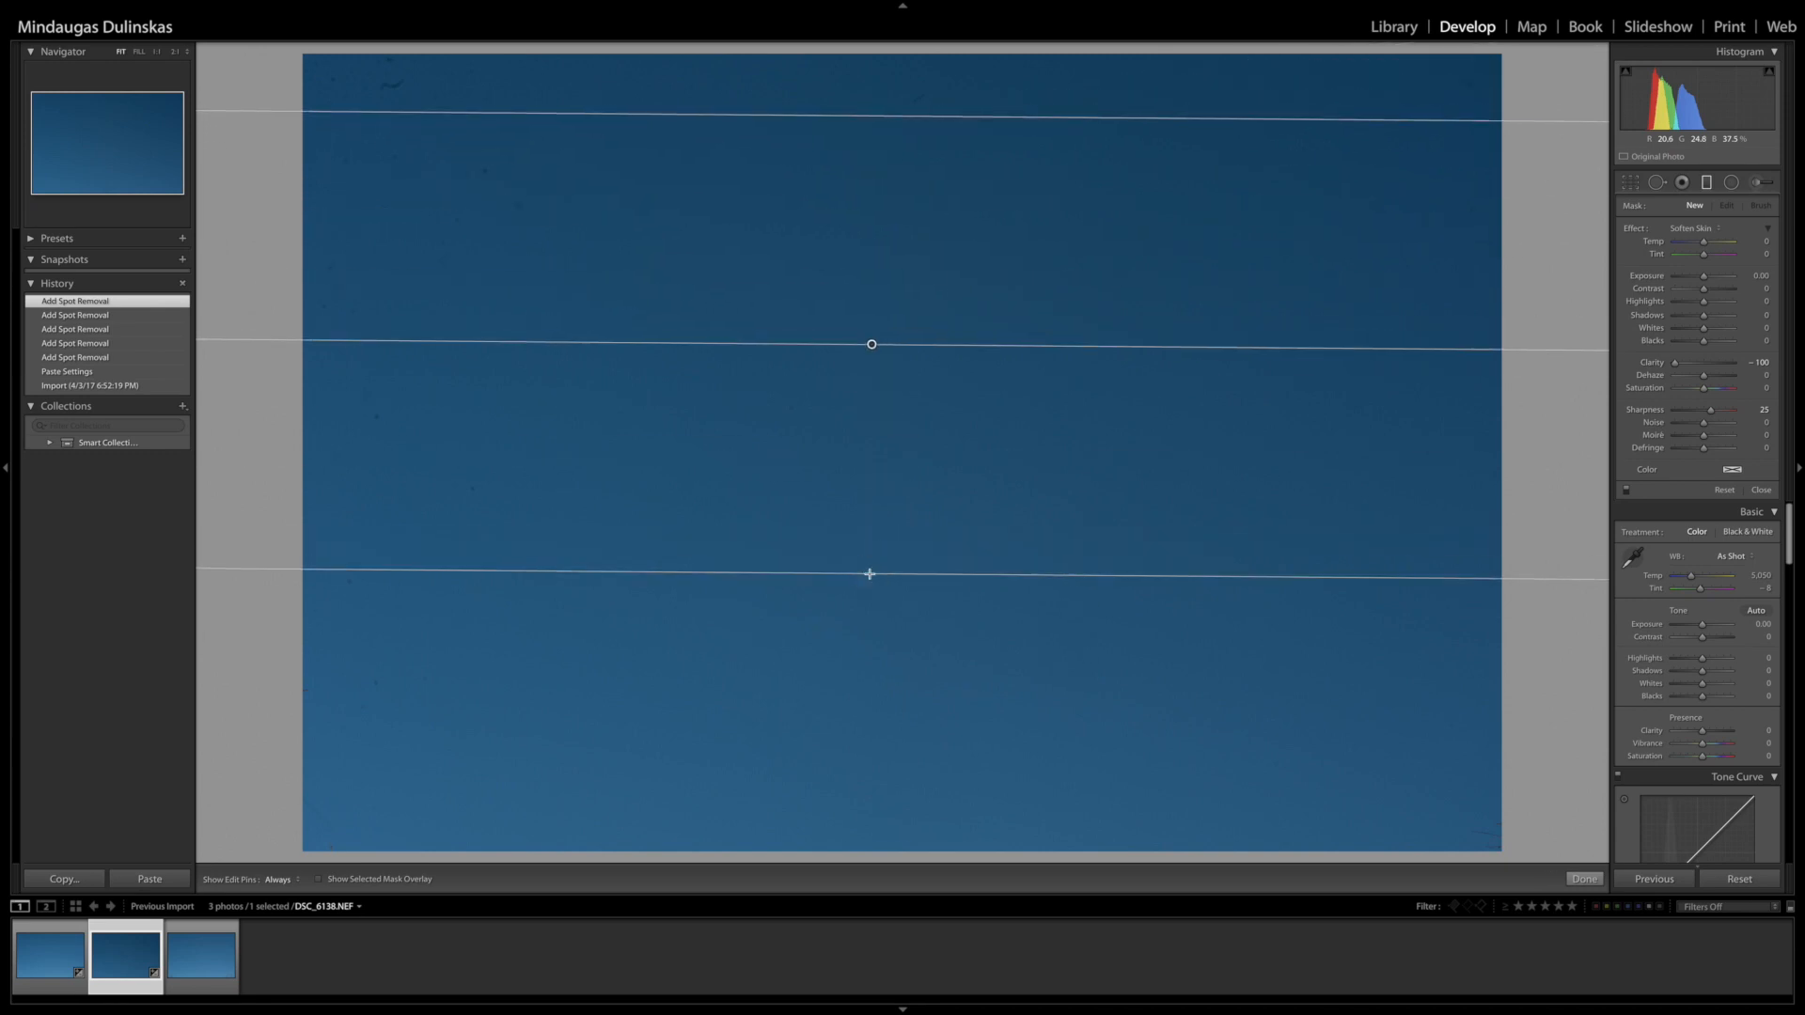
{"action": "left_click_drag", "start_coordinate": [869, 577], "coordinate": [870, 575]}
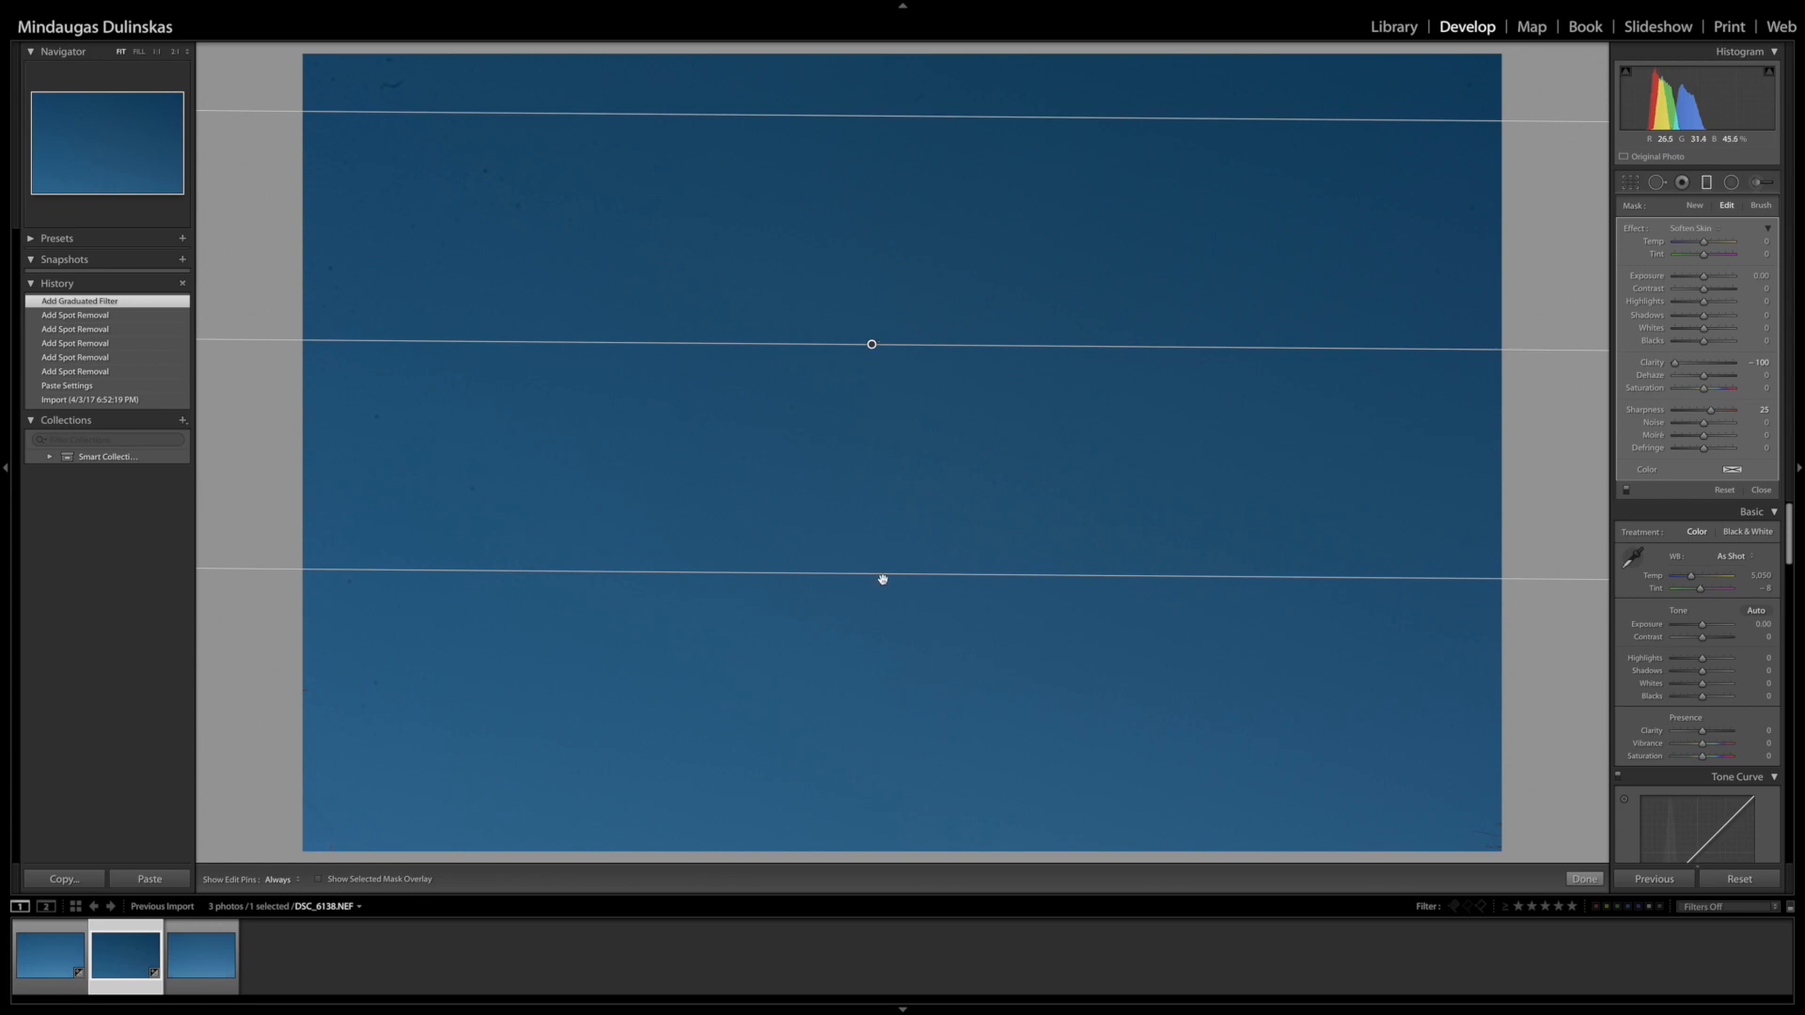
{"action": "left_click_drag", "start_coordinate": [884, 572], "coordinate": [902, 451]}
{"action": "left_click_drag", "start_coordinate": [907, 350], "coordinate": [907, 415]}
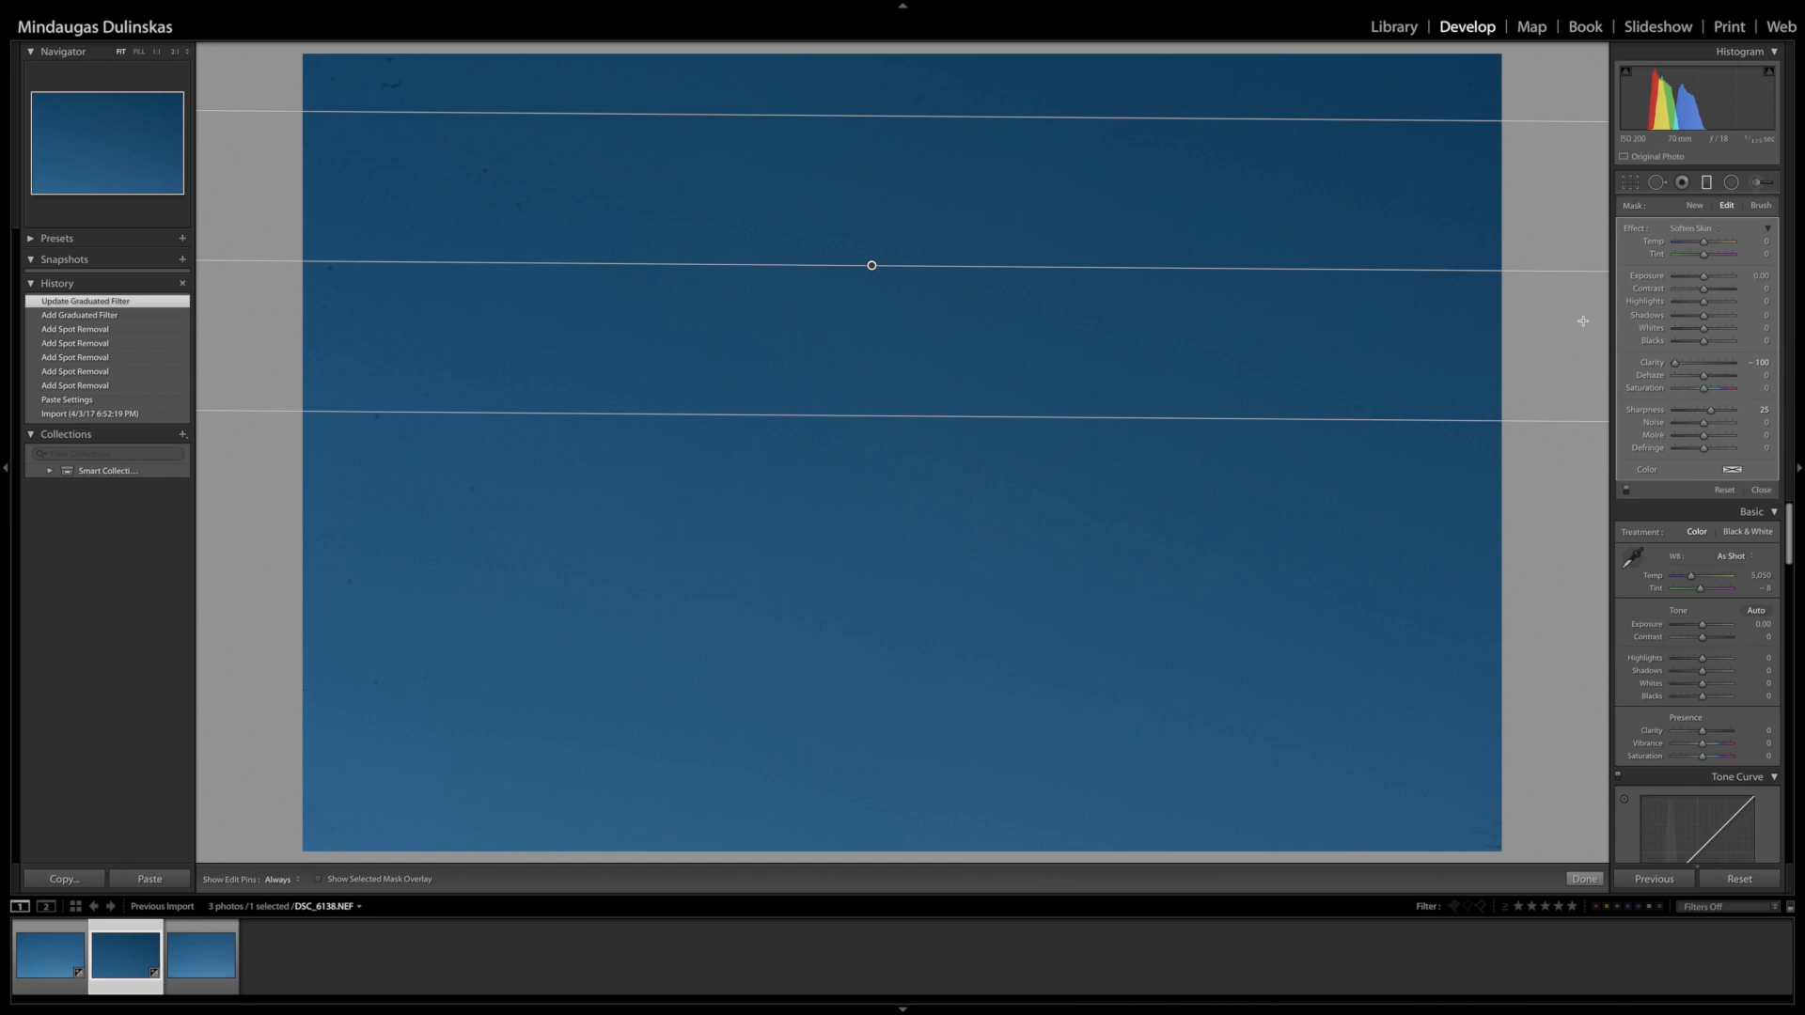
Set the graduated filter's Temp to 56, Tint 54, Exposure 1.50, Contrast 36, Shadows -62 and Blacks -50
{"action": "left_click_drag", "start_coordinate": [1706, 279], "coordinate": [1721, 260]}
{"action": "left_click_drag", "start_coordinate": [1703, 242], "coordinate": [1719, 242]}
{"action": "left_click_drag", "start_coordinate": [1695, 321], "coordinate": [1689, 340]}
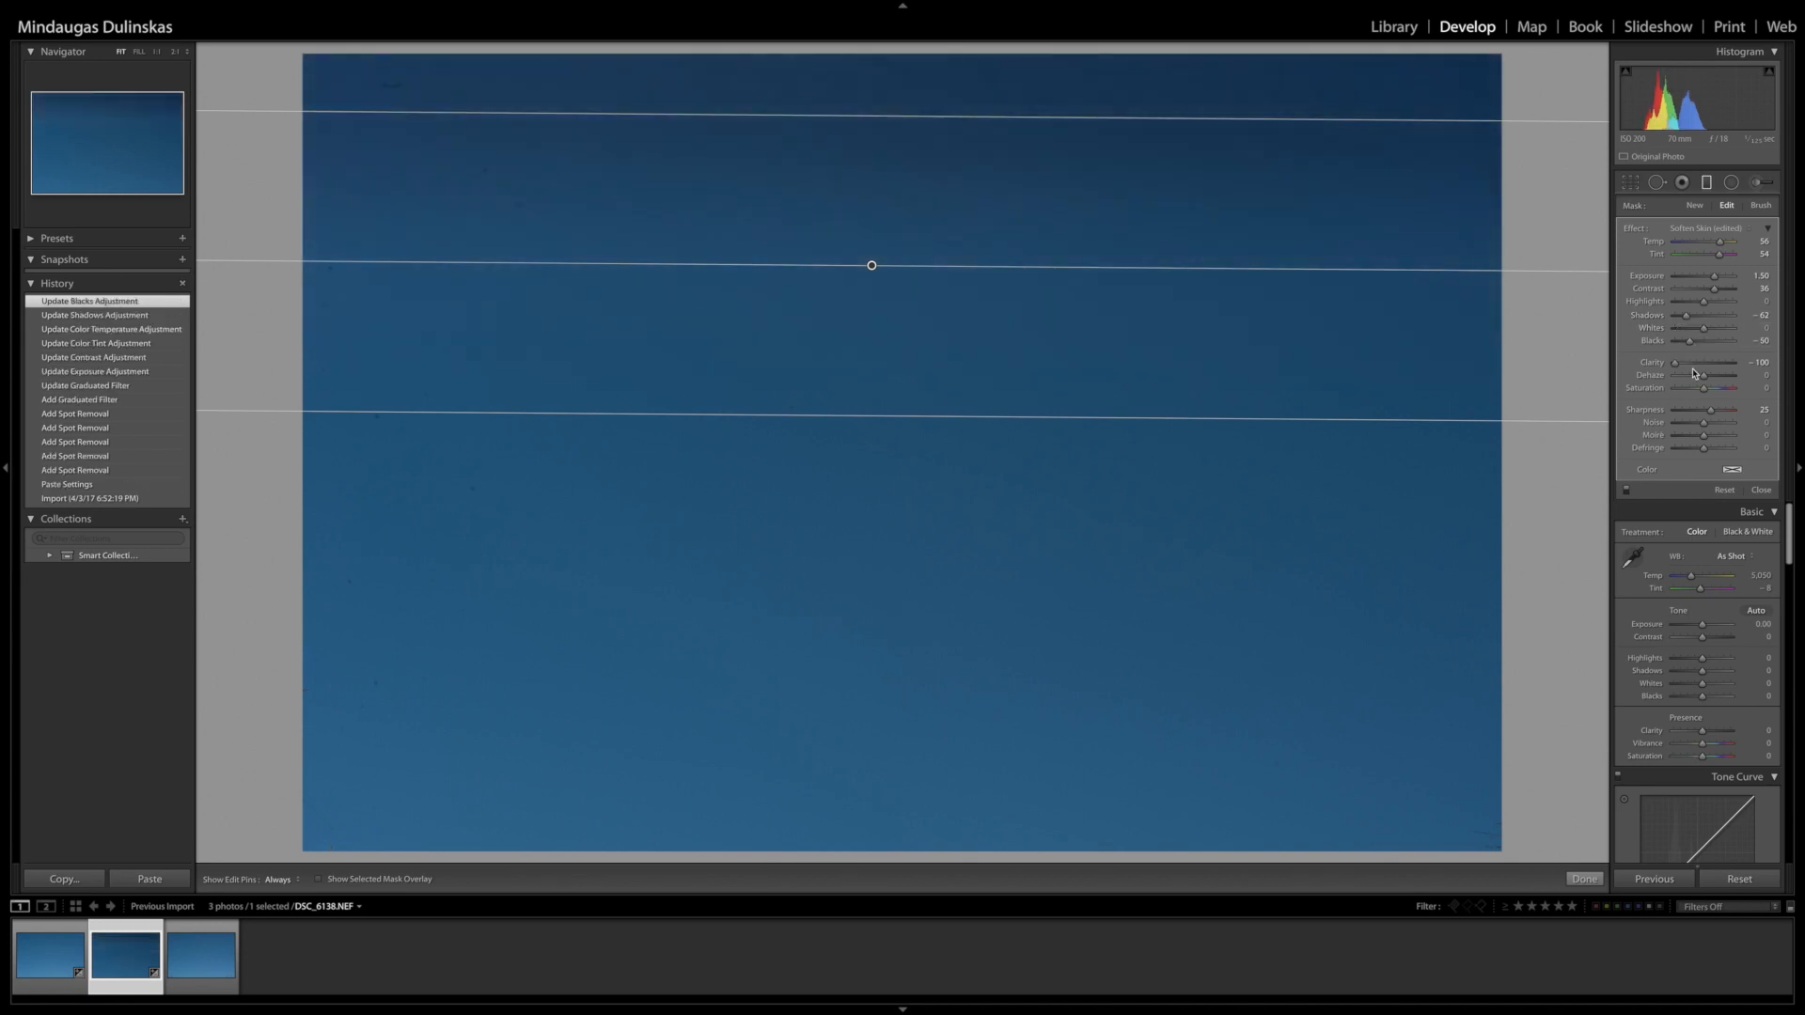
Set the graduated filter's Clarity to -32, Dehaze 36, Saturation 38 and Sharpness -23
{"action": "left_click", "coordinate": [1694, 364]}
{"action": "left_click", "coordinate": [1713, 376]}
{"action": "left_click", "coordinate": [1713, 388]}
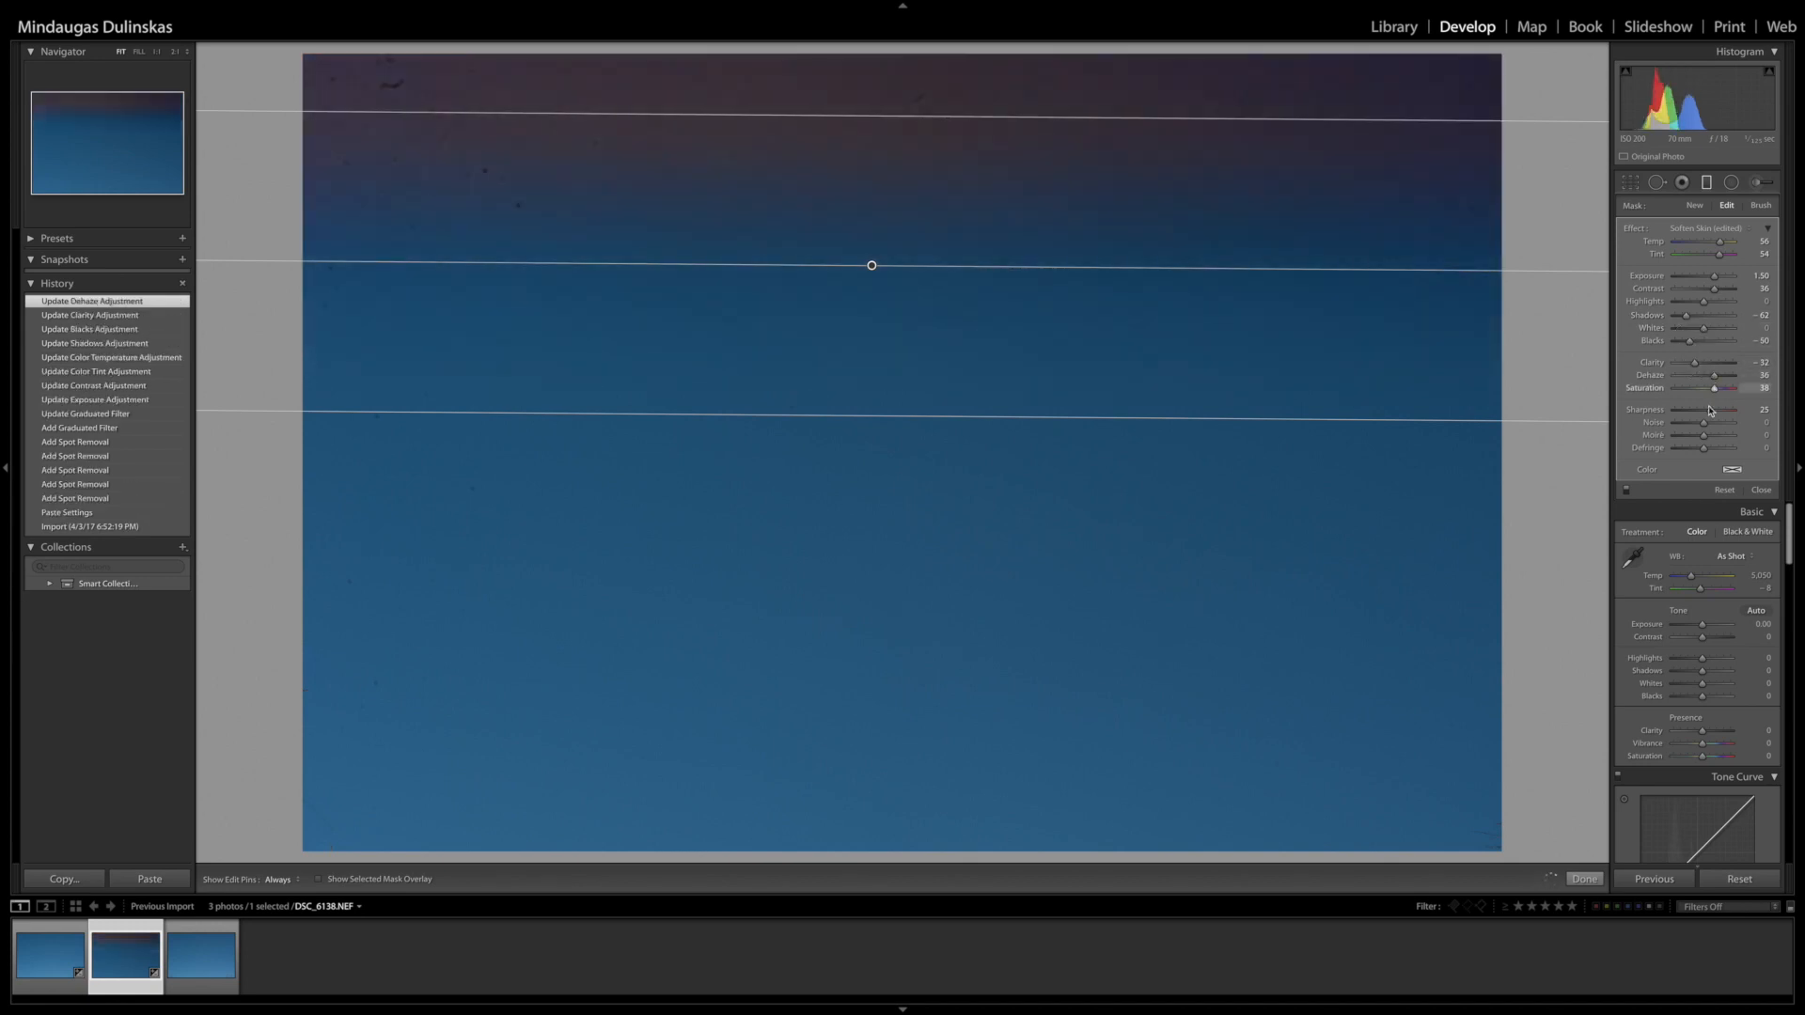
{"action": "left_click", "coordinate": [1696, 411]}
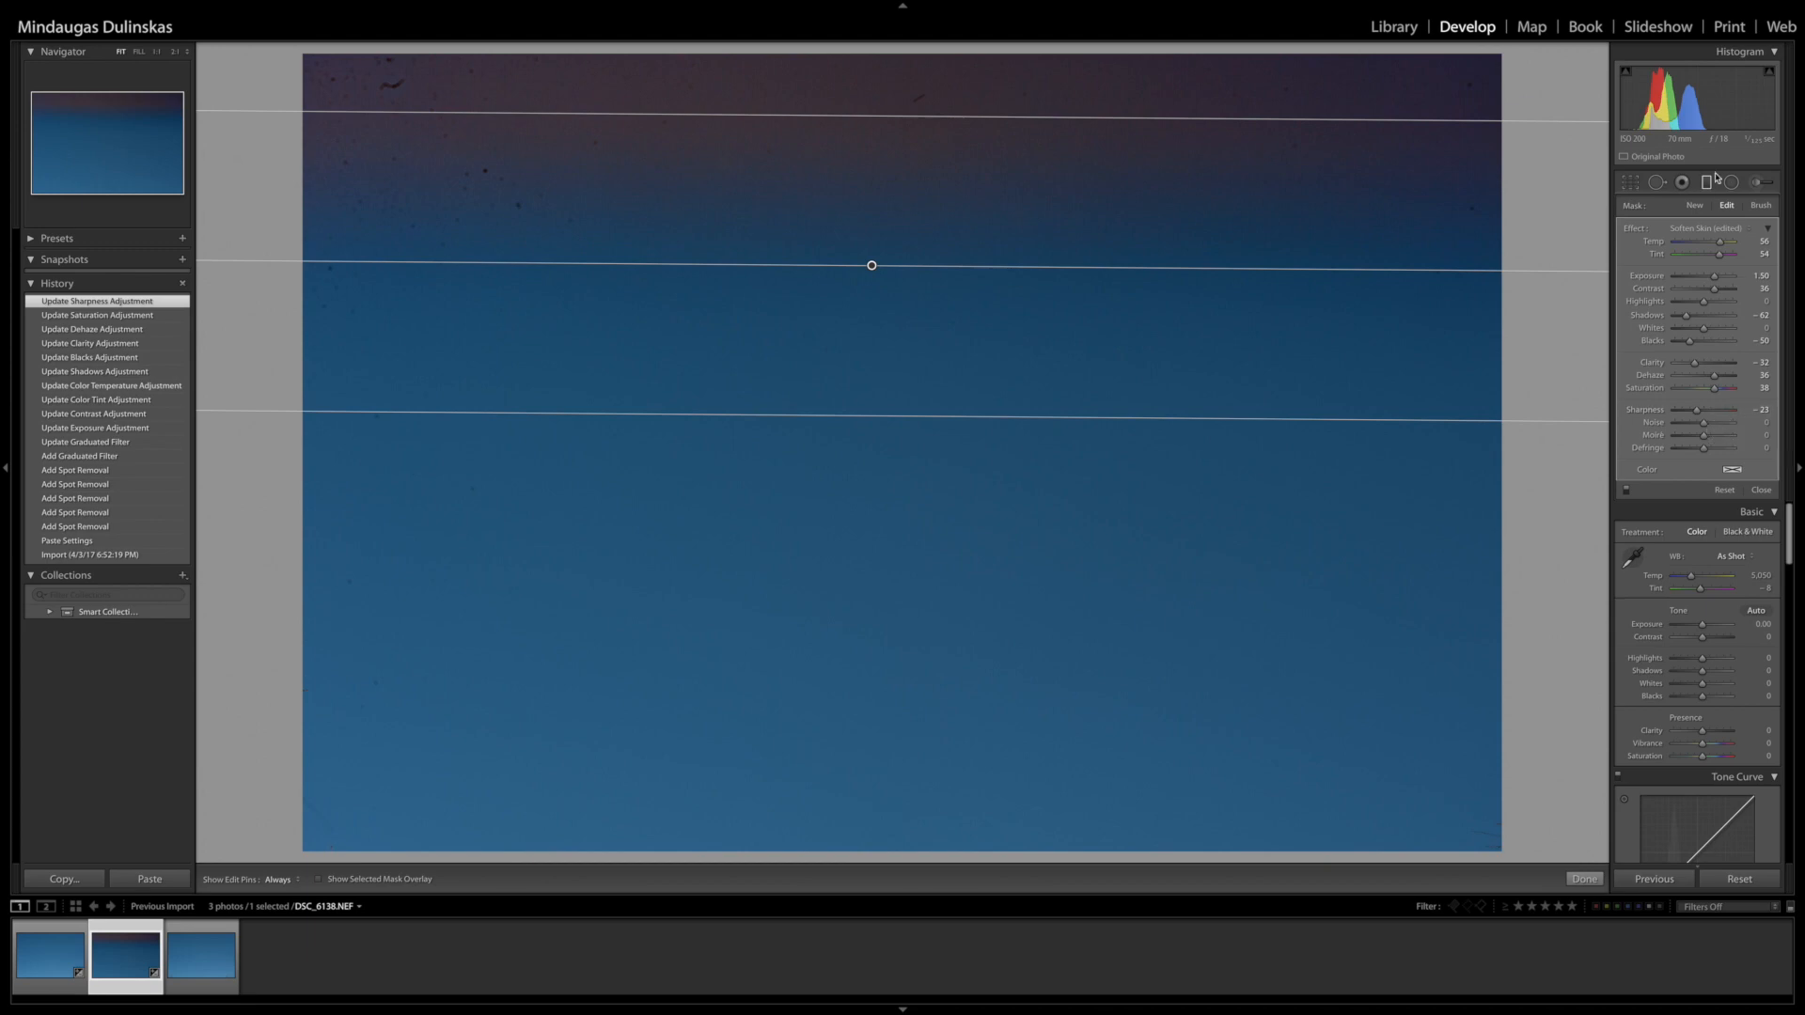
{"action": "left_click", "coordinate": [1706, 229]}
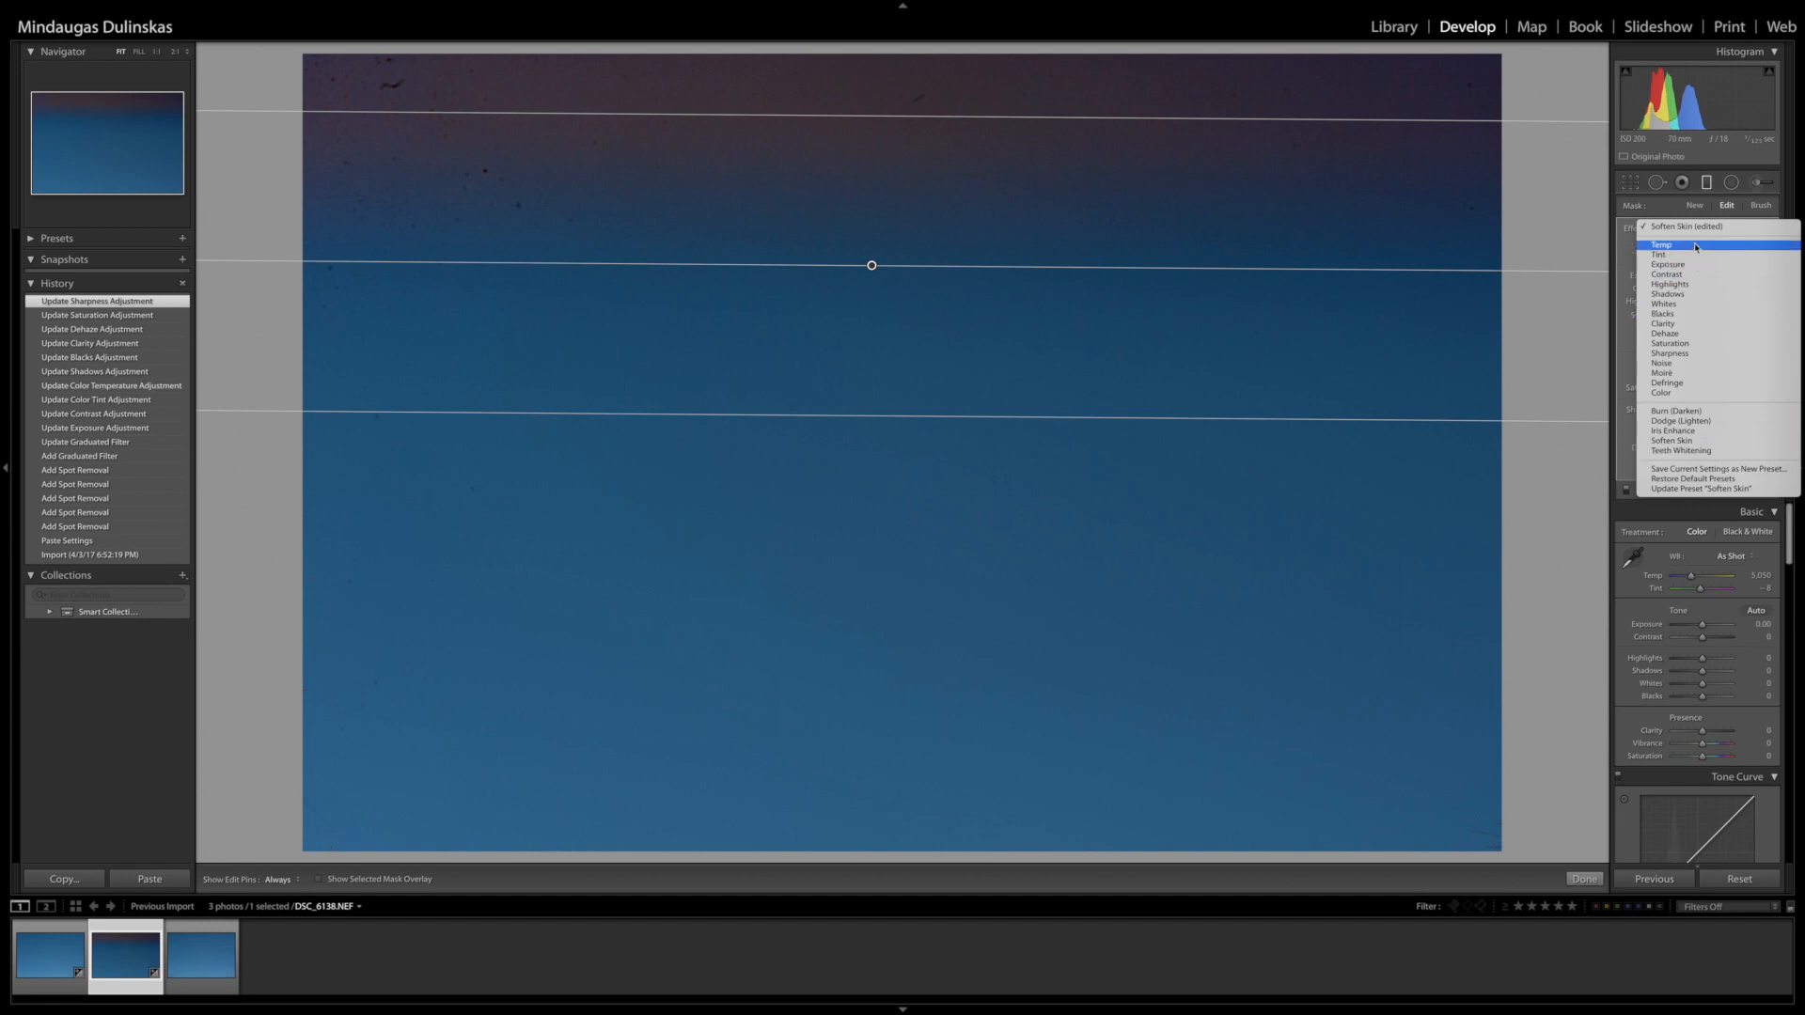
{"action": "left_click", "coordinate": [1697, 231]}
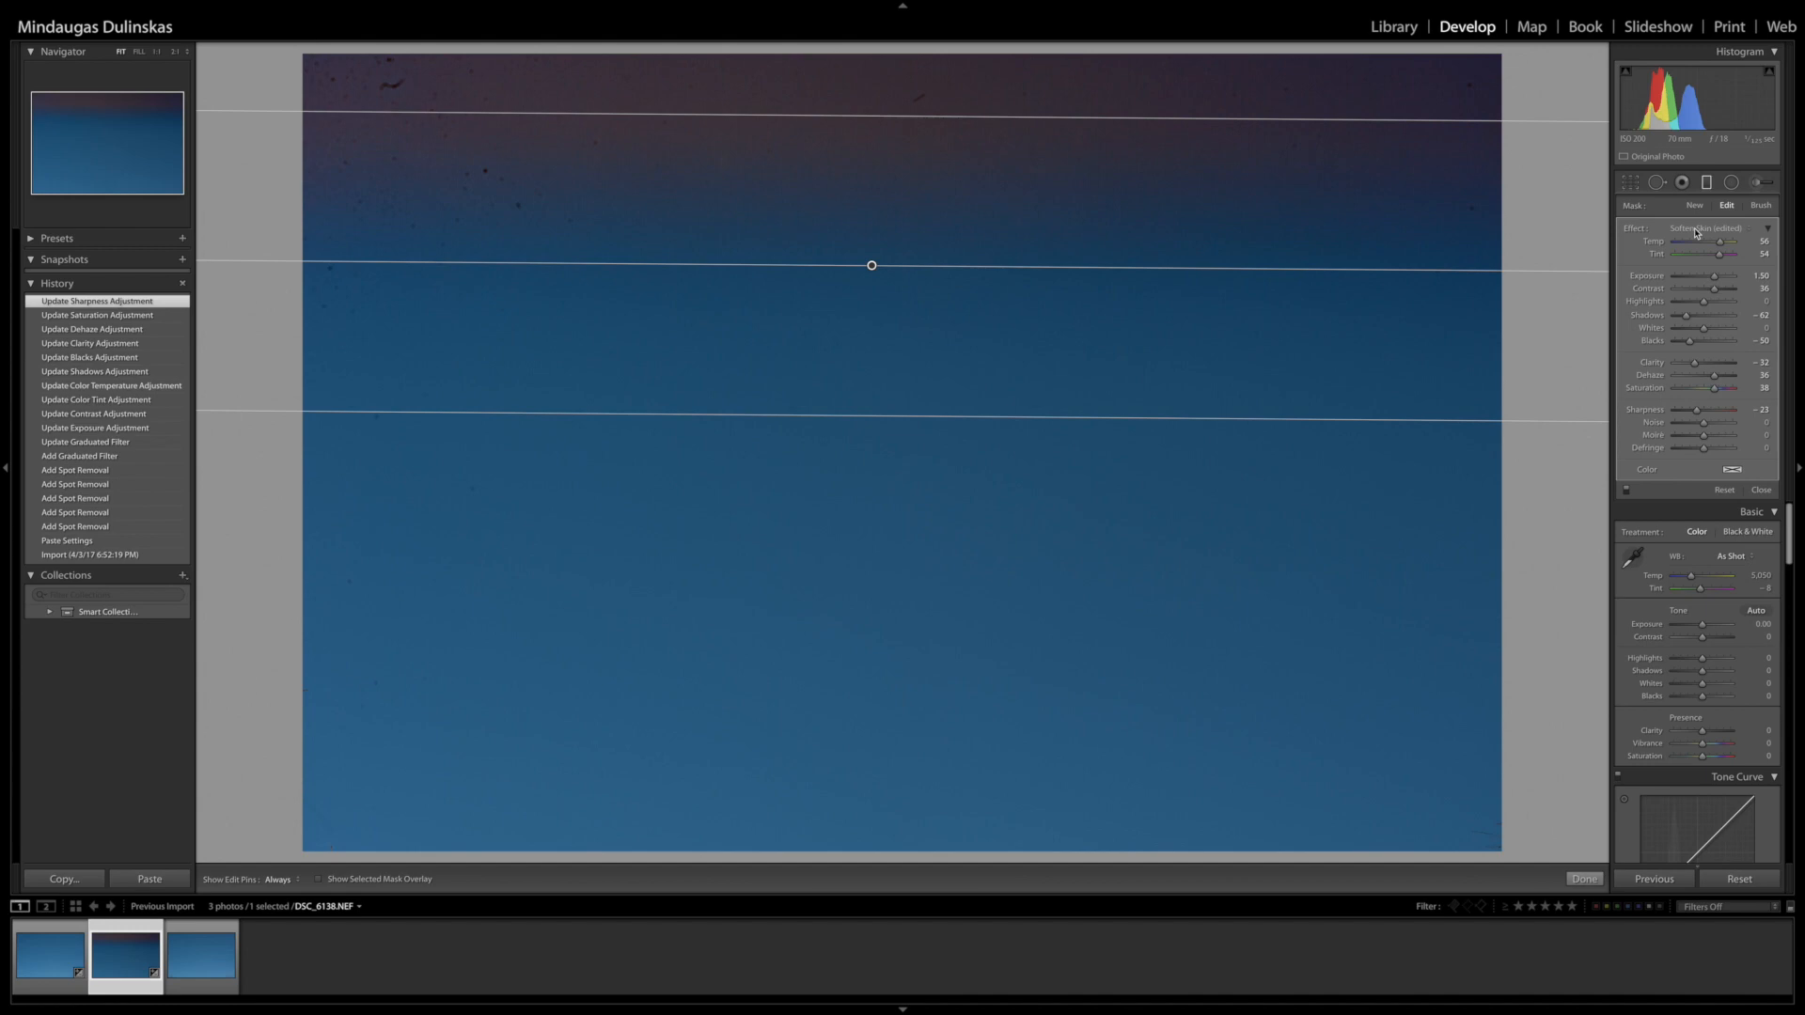
Tilt the top graduated filter slightly and add three more graduated filters reaching inward from the photo's bottom, left and right sides
{"action": "left_click_drag", "start_coordinate": [822, 266], "coordinate": [899, 451]}
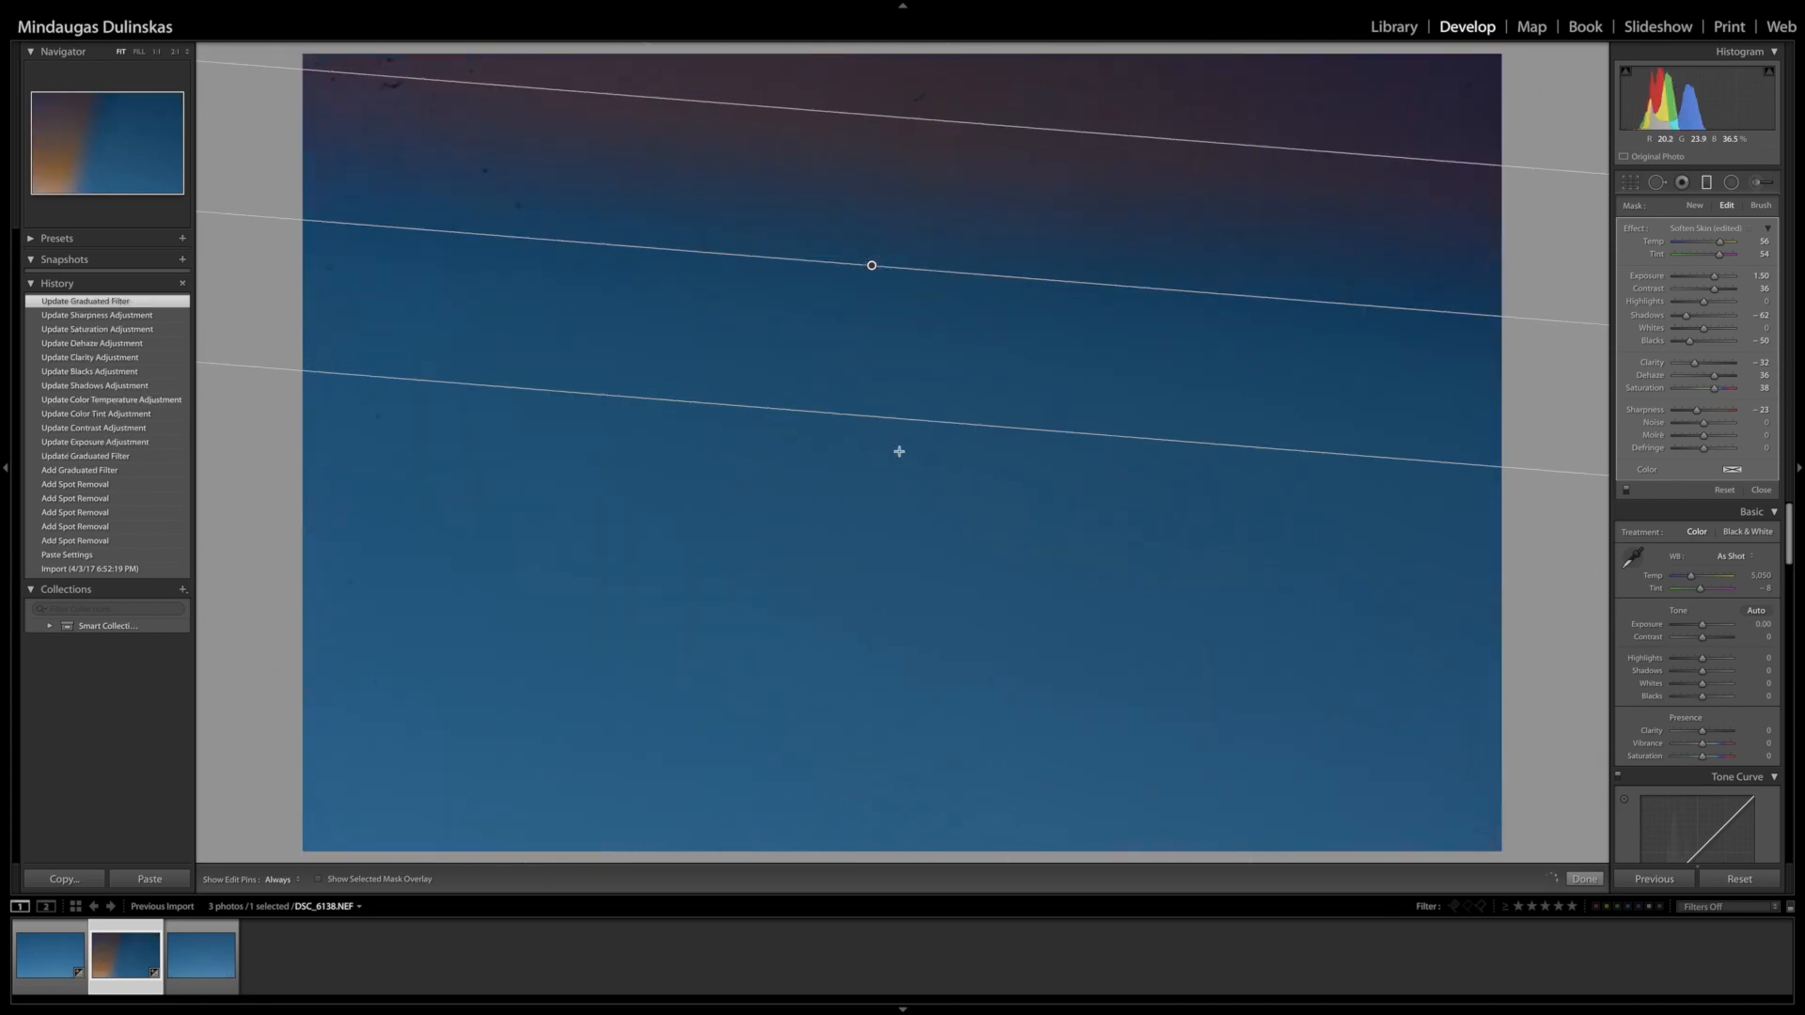
{"action": "left_click_drag", "start_coordinate": [894, 665], "coordinate": [895, 250]}
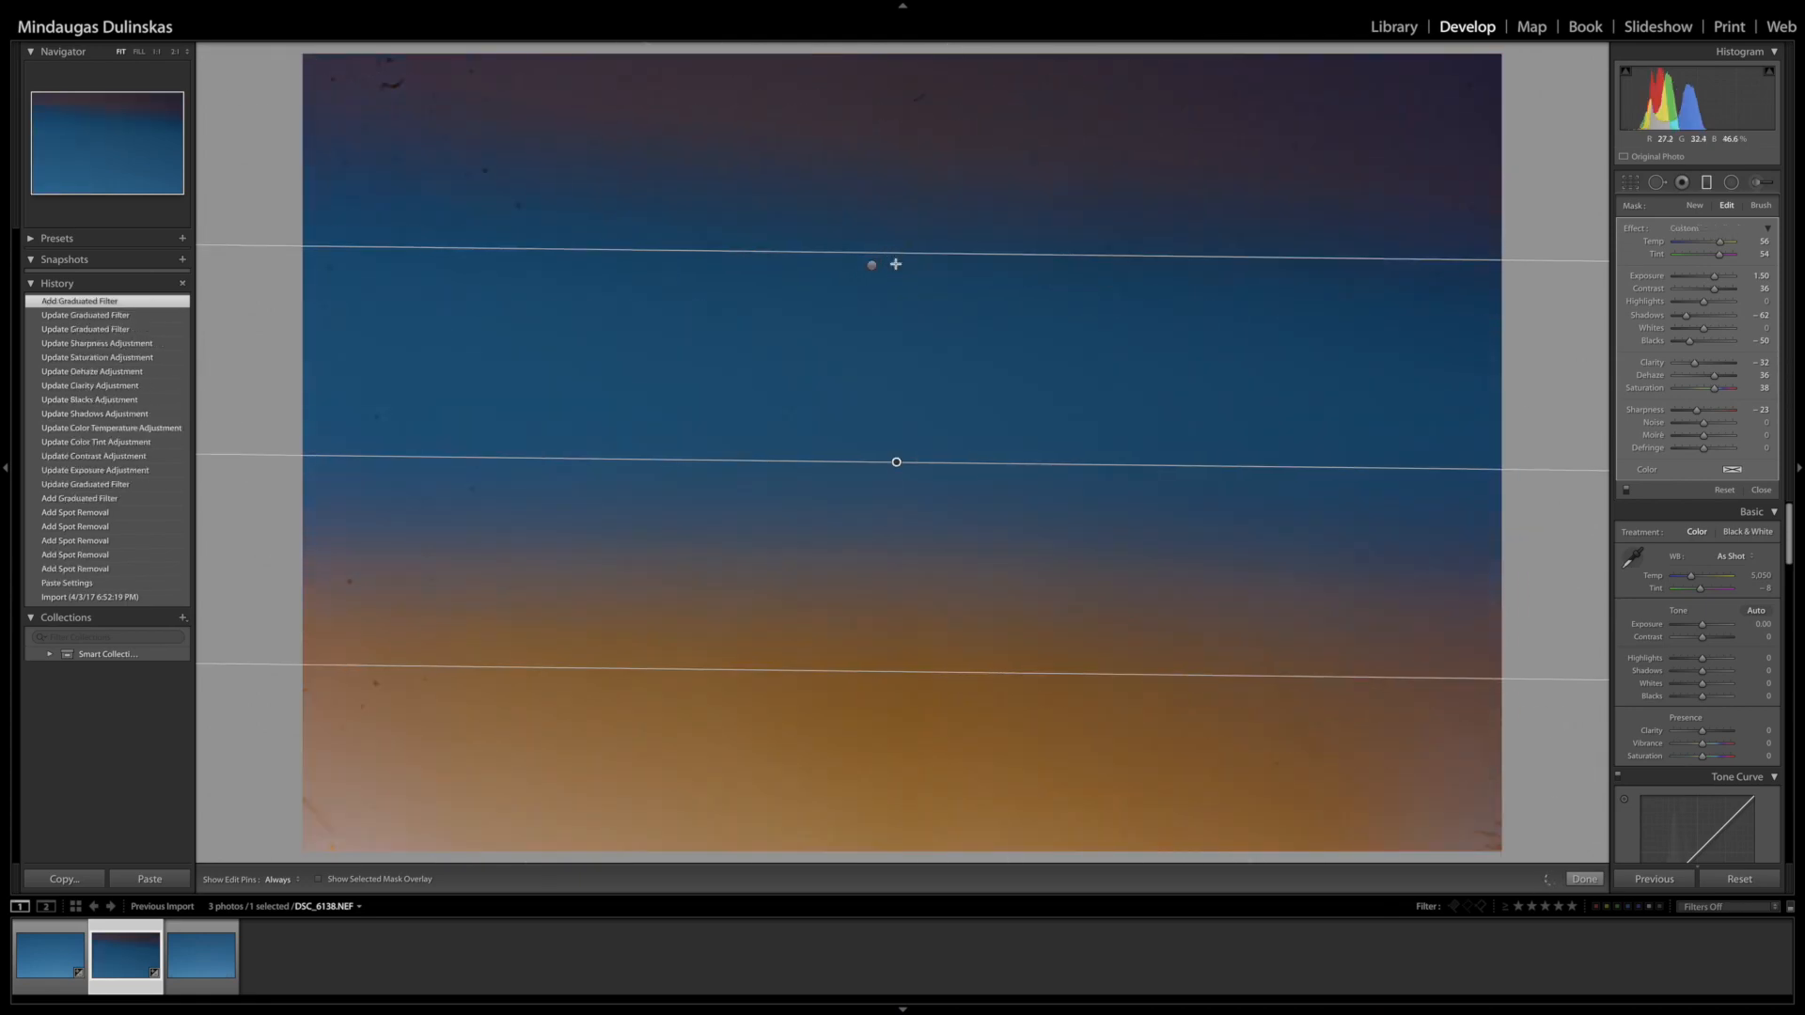
{"action": "left_click_drag", "start_coordinate": [475, 383], "coordinate": [927, 367]}
{"action": "left_click_drag", "start_coordinate": [1398, 366], "coordinate": [860, 356]}
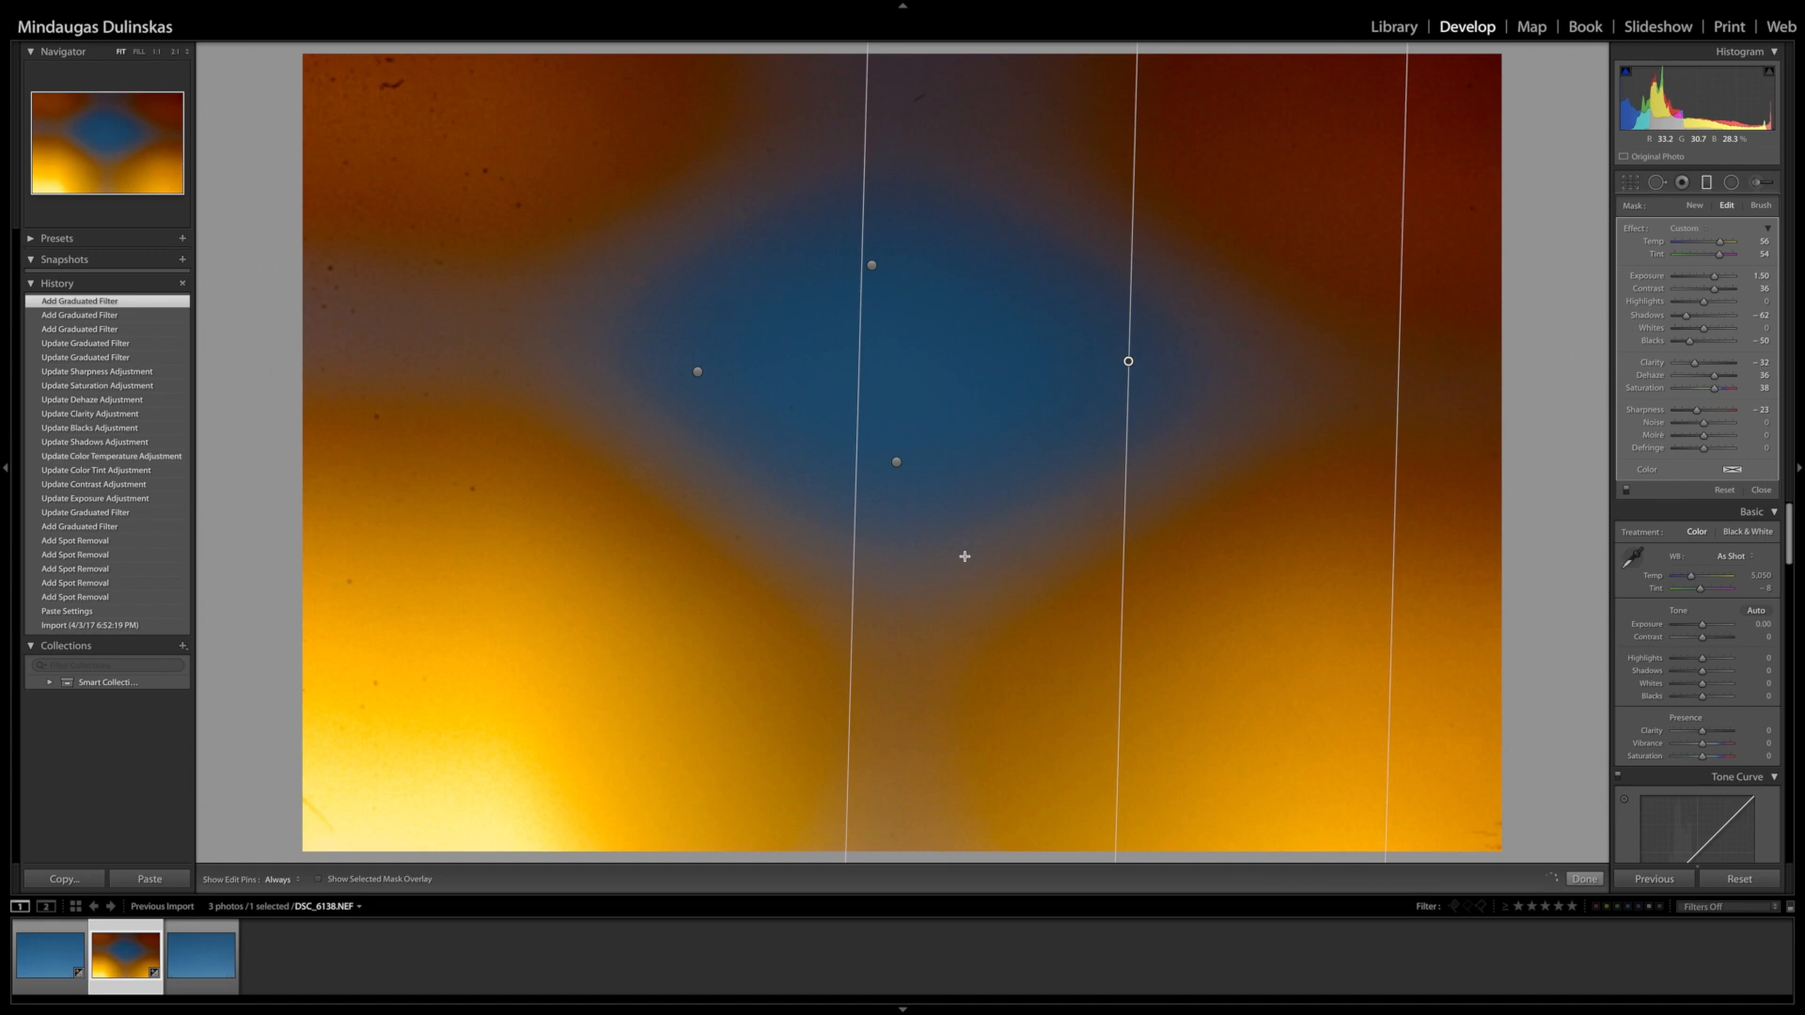
Delete the graduated filter that covers the lower part of the photo
{"action": "left_click", "coordinate": [896, 462]}
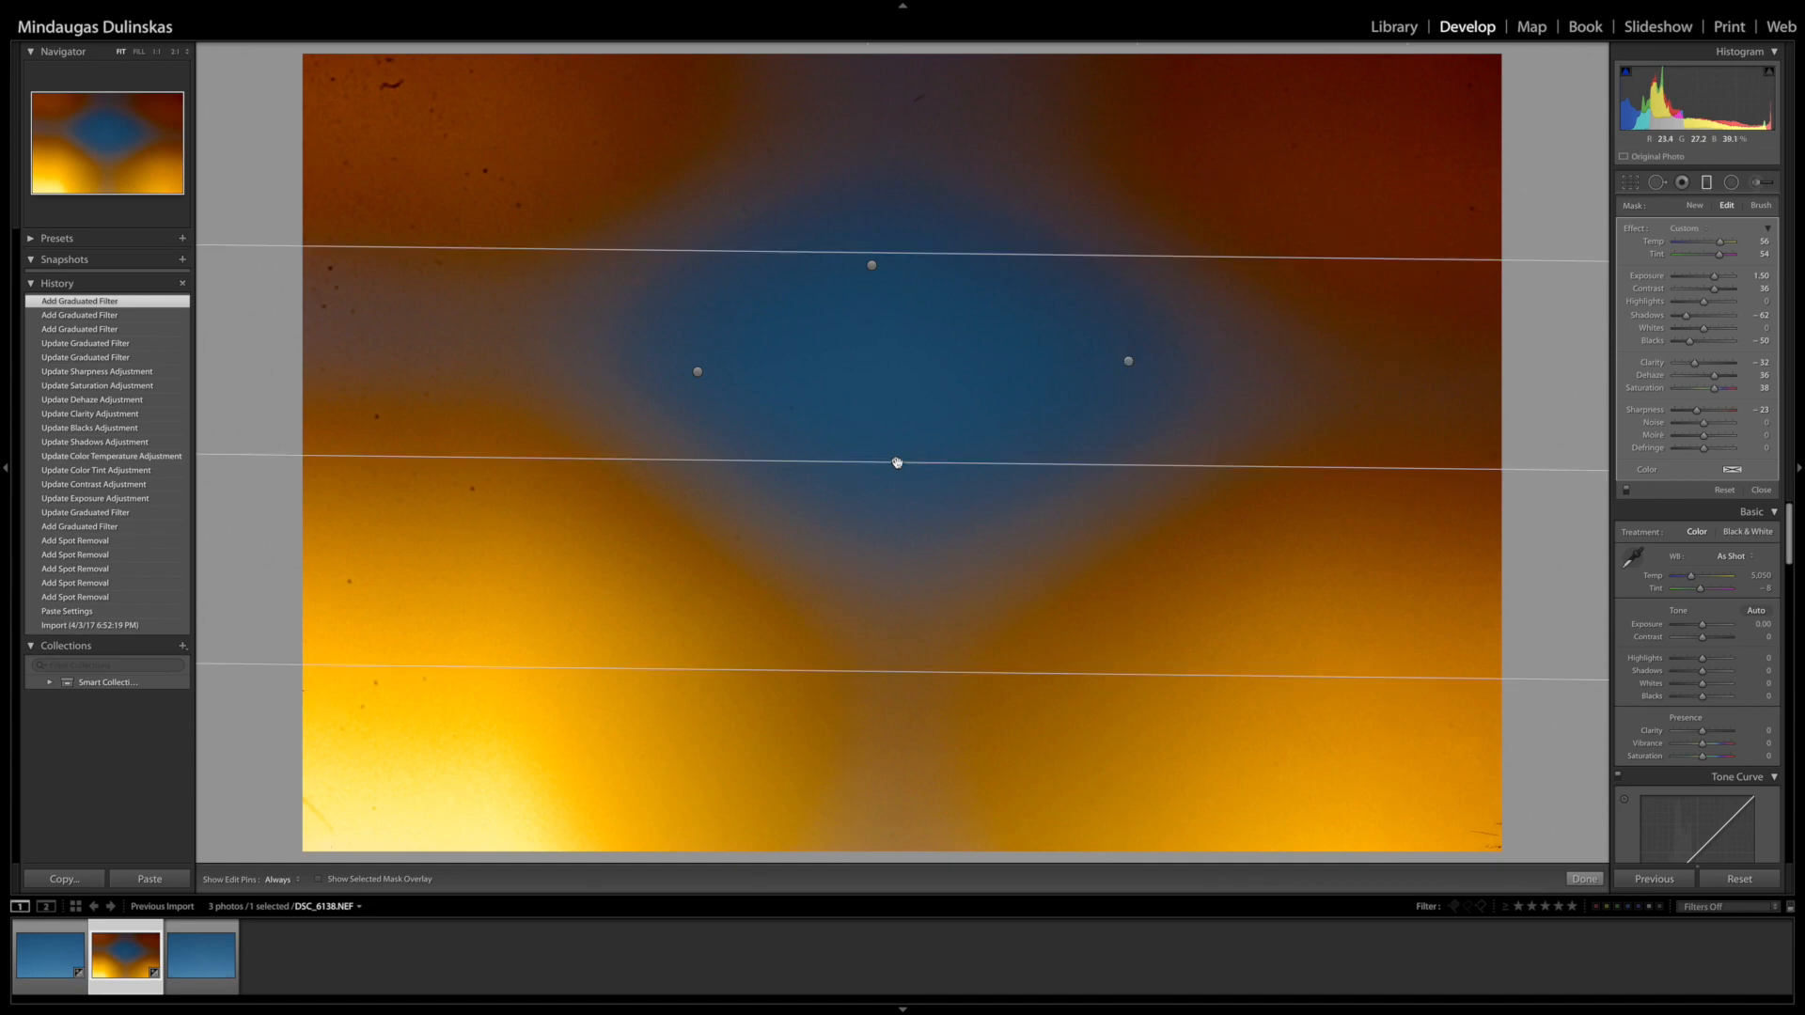
{"action": "key", "text": "Delete"}
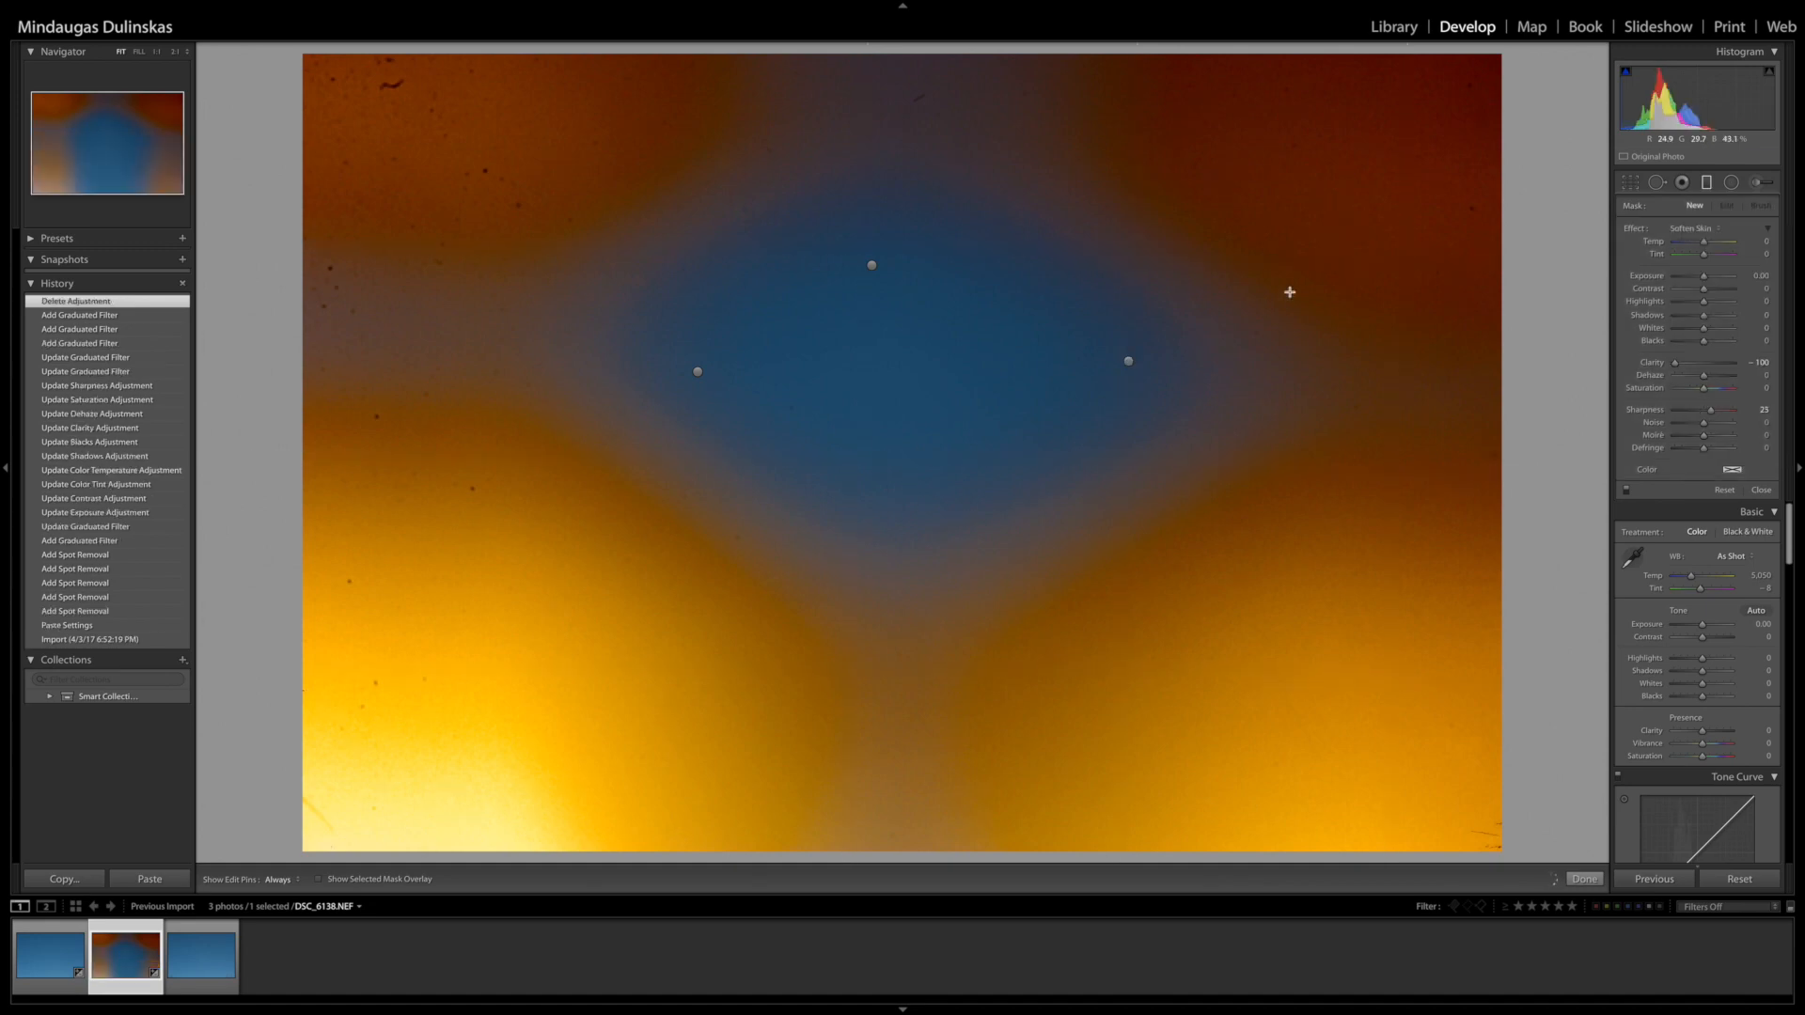
Delete the three remaining graduated filters at the right, upper and left parts of the photo
{"action": "left_click", "coordinate": [1130, 363]}
{"action": "key", "text": "Delete"}
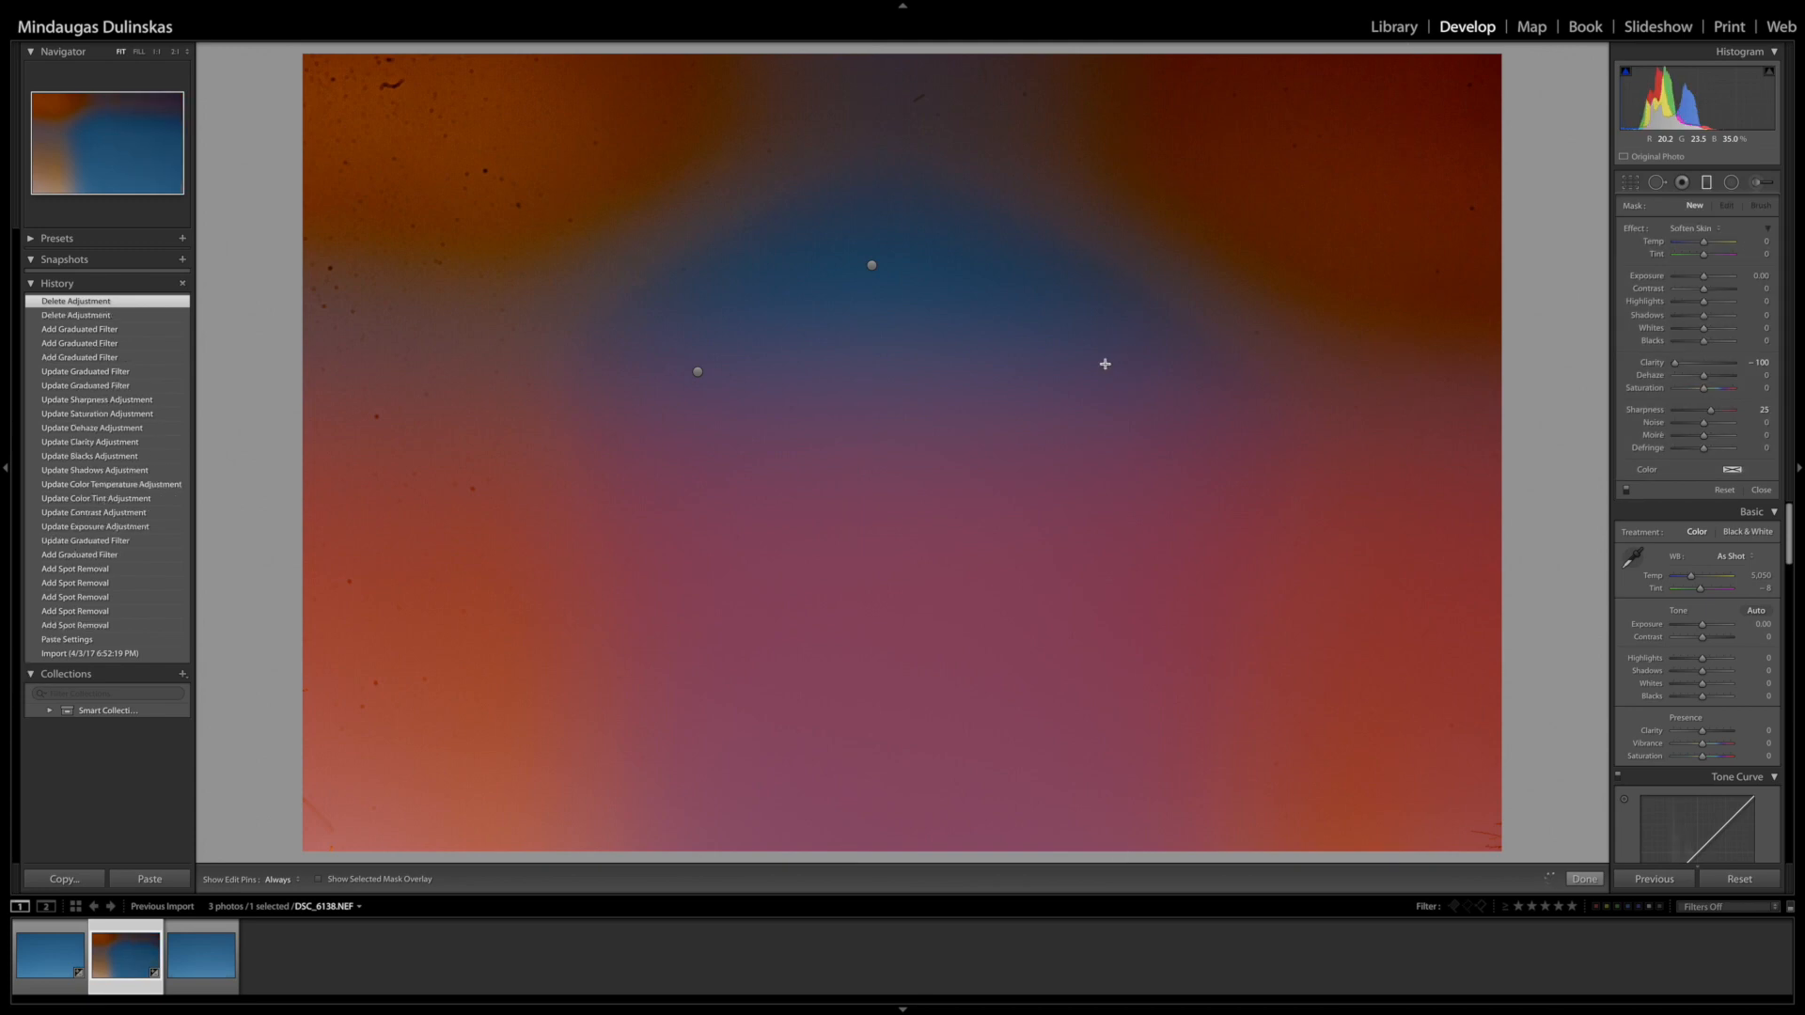
{"action": "right_click", "coordinate": [871, 266]}
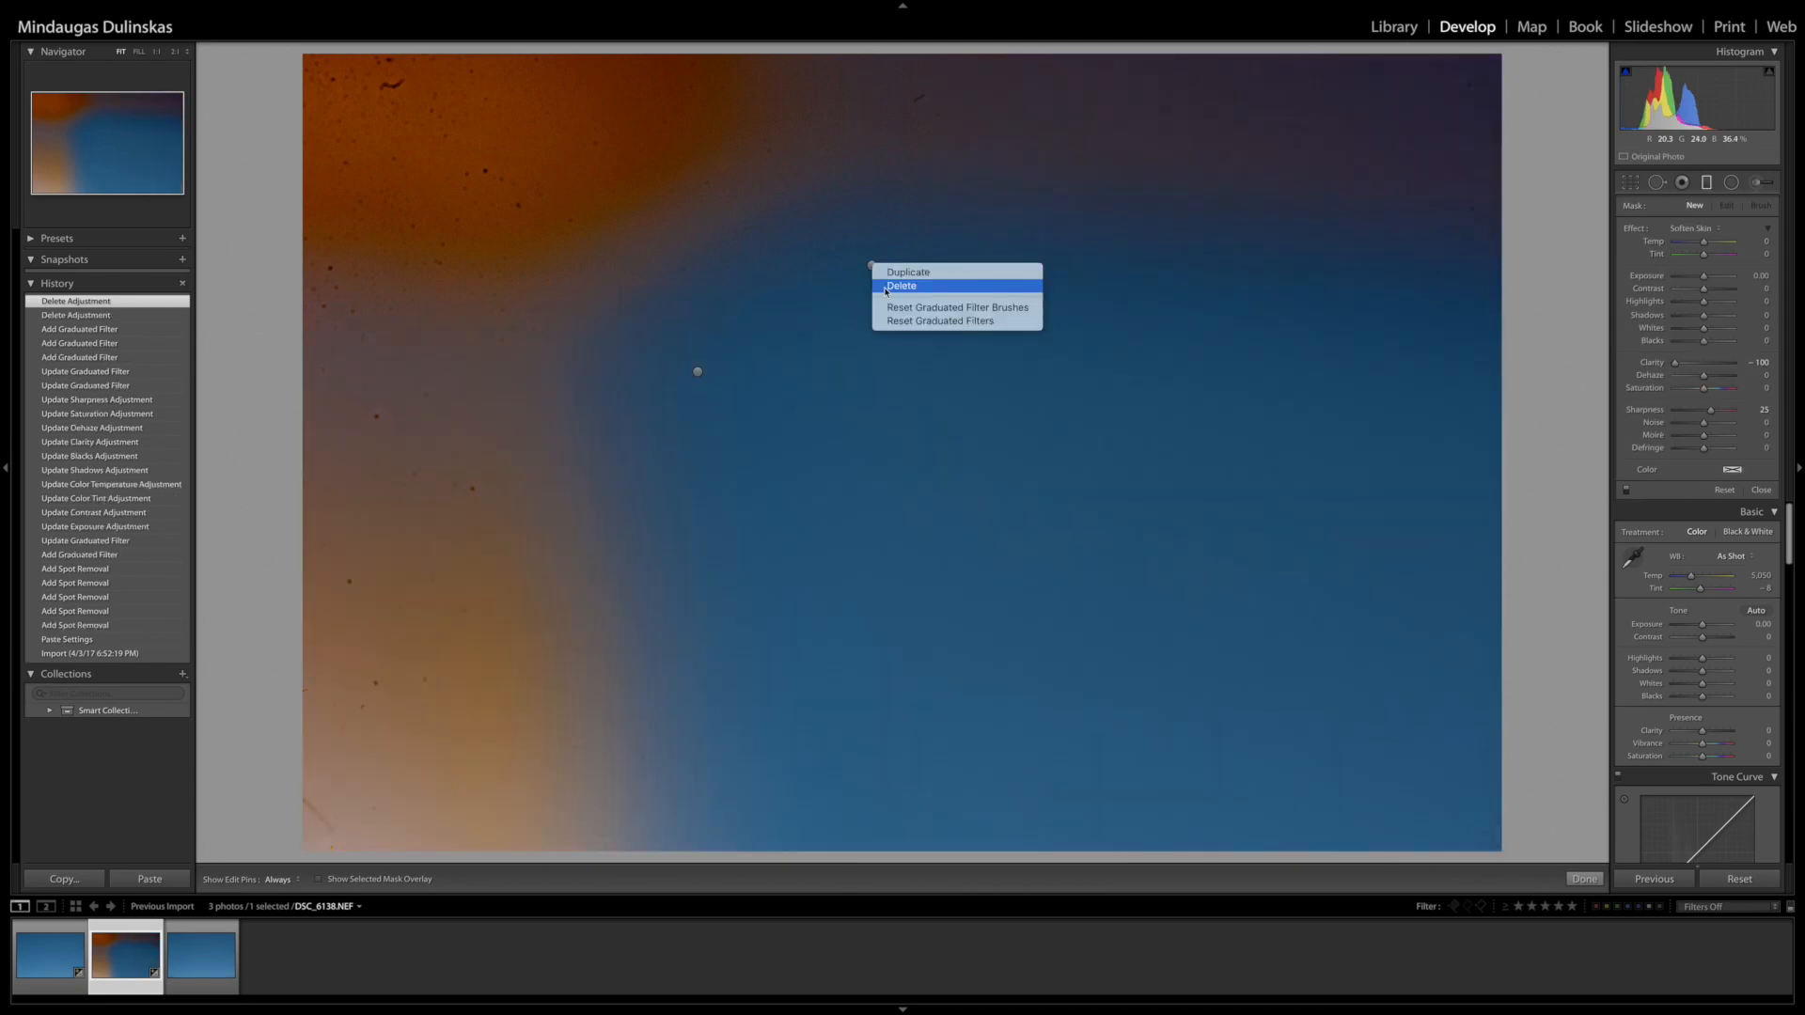
{"action": "left_click", "coordinate": [885, 286]}
{"action": "right_click", "coordinate": [700, 374]}
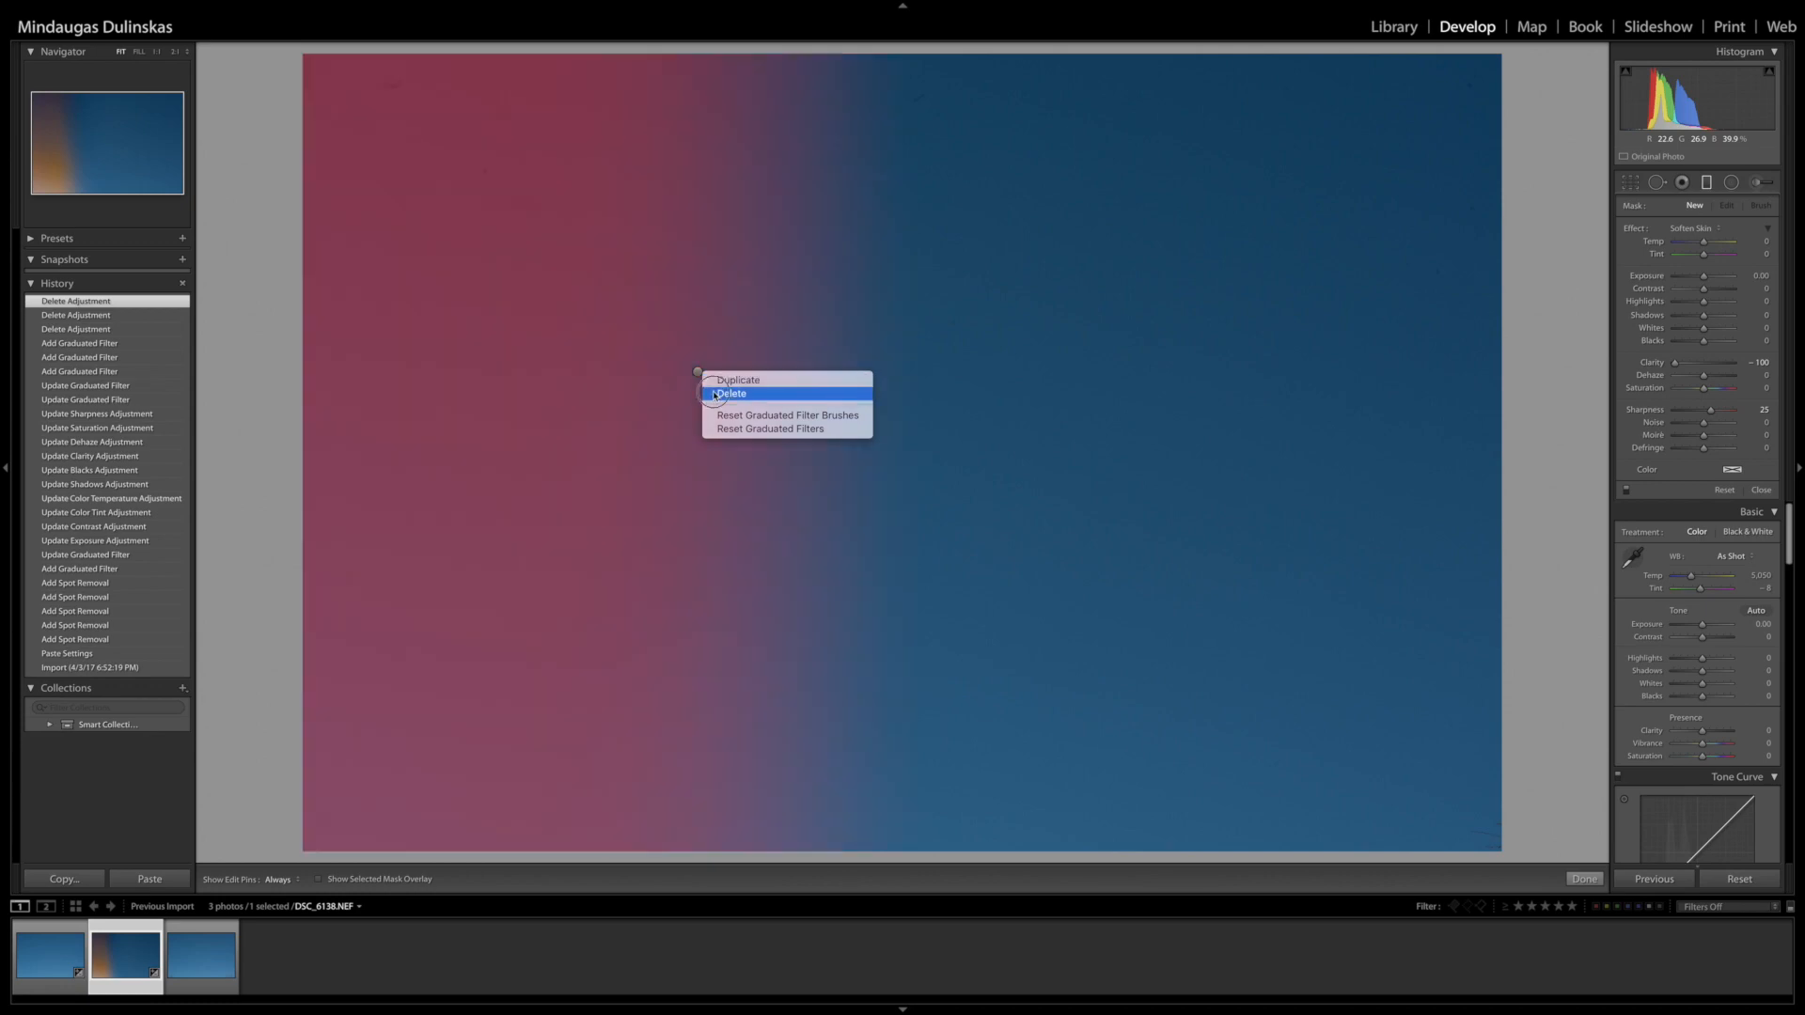
{"action": "left_click", "coordinate": [714, 394]}
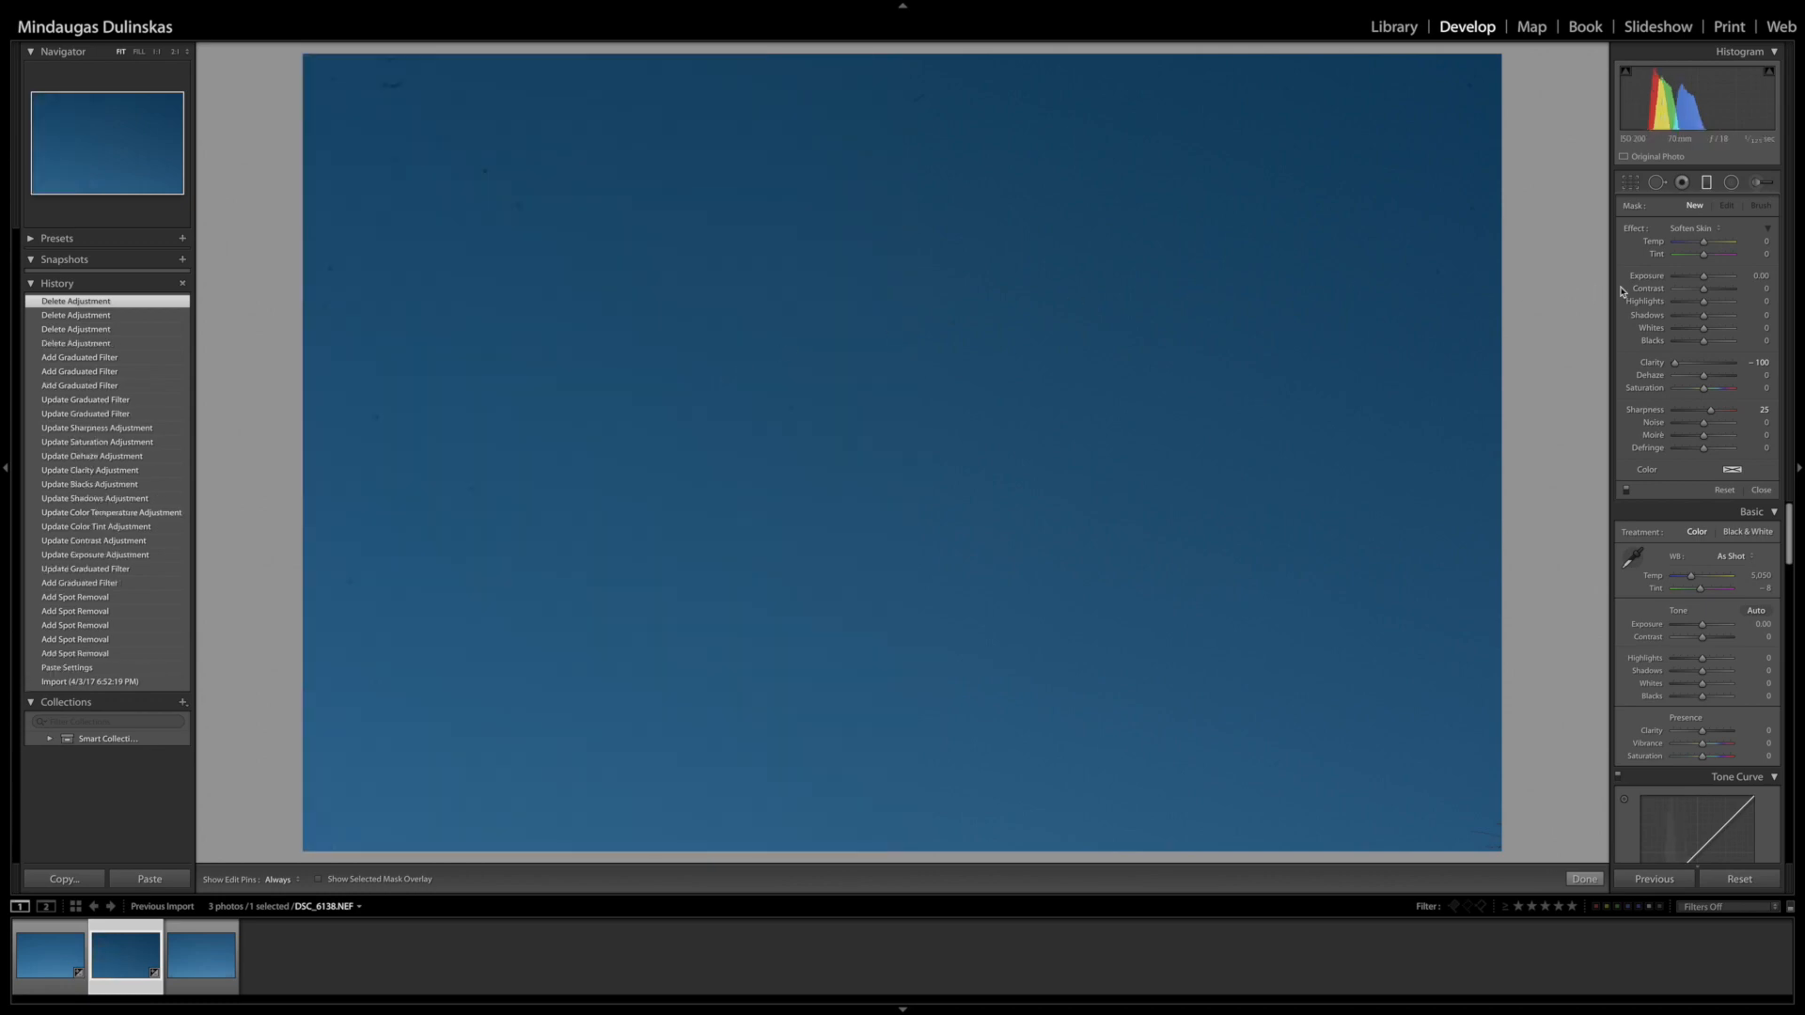
Reset all effect sliders and add a graduated filter across the photo's upper part with Exposure 0.77, Contrast 44, Highlights 31 and Shadows -36
{"action": "key", "text": "alt"}
{"action": "left_click", "coordinate": [1635, 230], "text": "alt"}
{"action": "left_click_drag", "start_coordinate": [846, 150], "coordinate": [846, 407]}
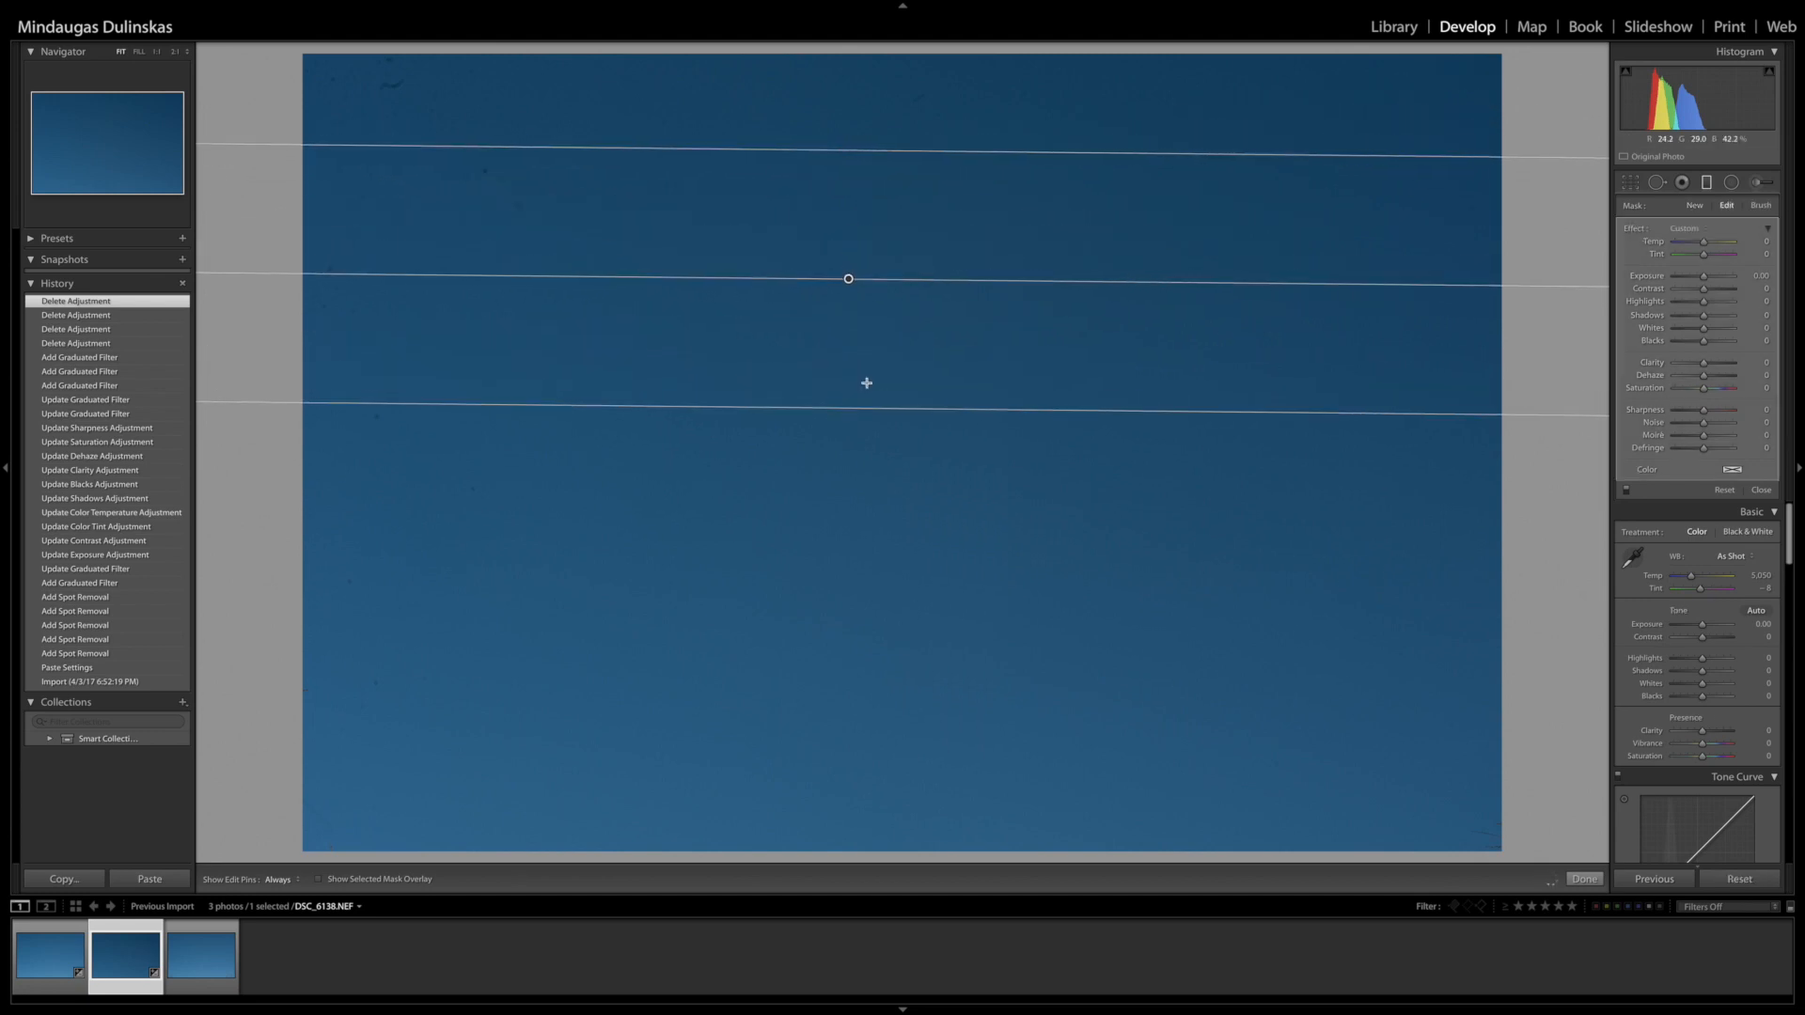
{"action": "left_click_drag", "start_coordinate": [1705, 277], "coordinate": [1693, 315]}
{"action": "left_click", "coordinate": [1716, 290]}
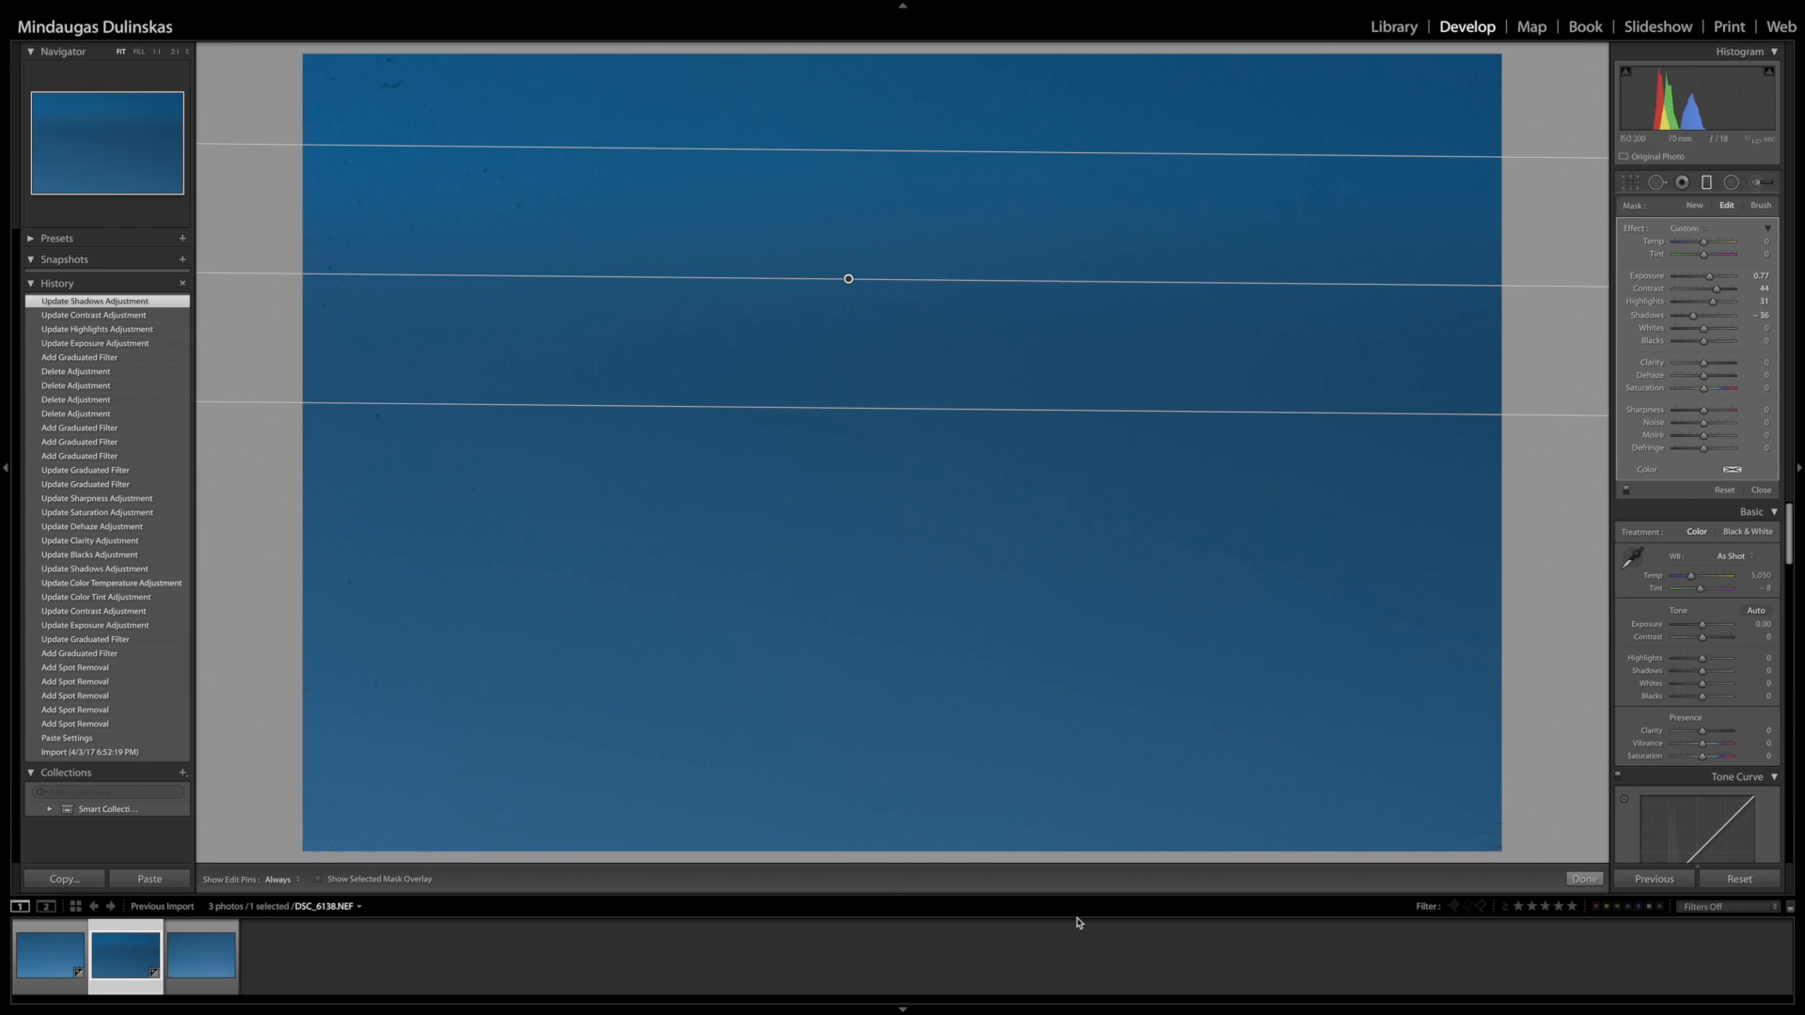
Shift the graduated filter down the photo and set its Exposure to -1.21, Dehaze 44, Blacks -49 and Clarity 43
{"action": "left_click_drag", "start_coordinate": [845, 279], "coordinate": [867, 357]}
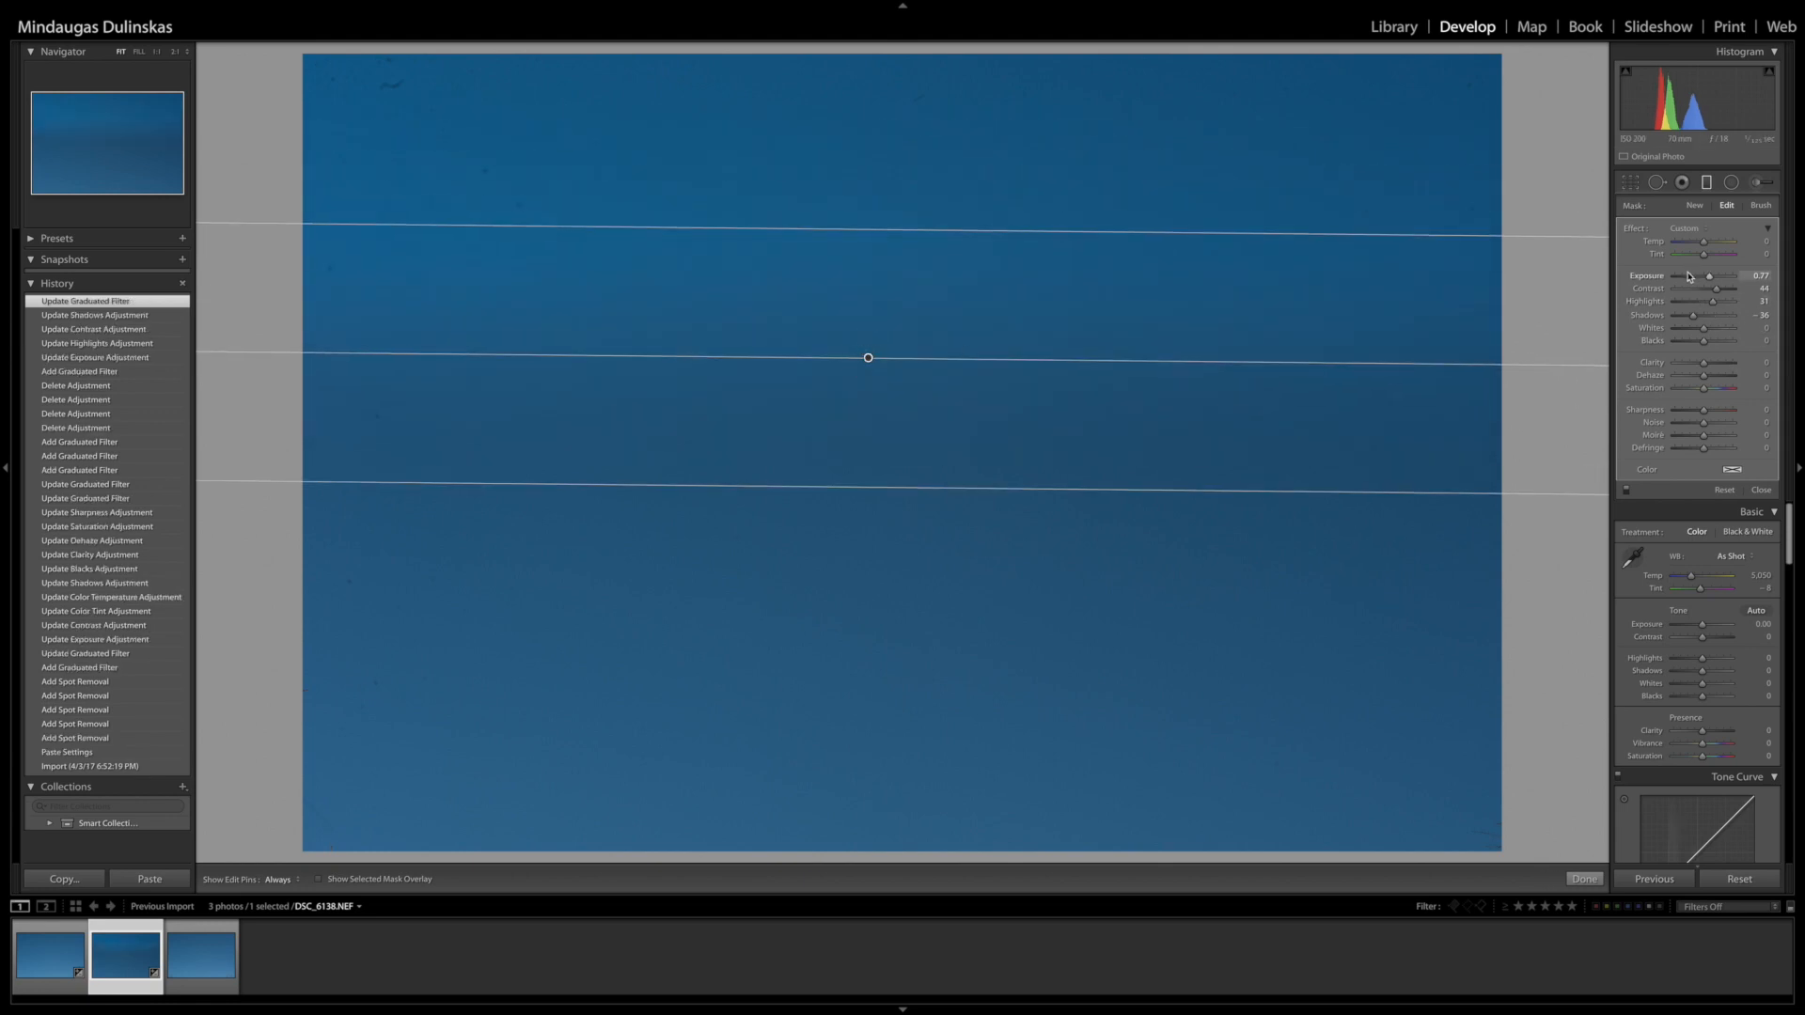
{"action": "left_click_drag", "start_coordinate": [1689, 276], "coordinate": [1695, 276]}
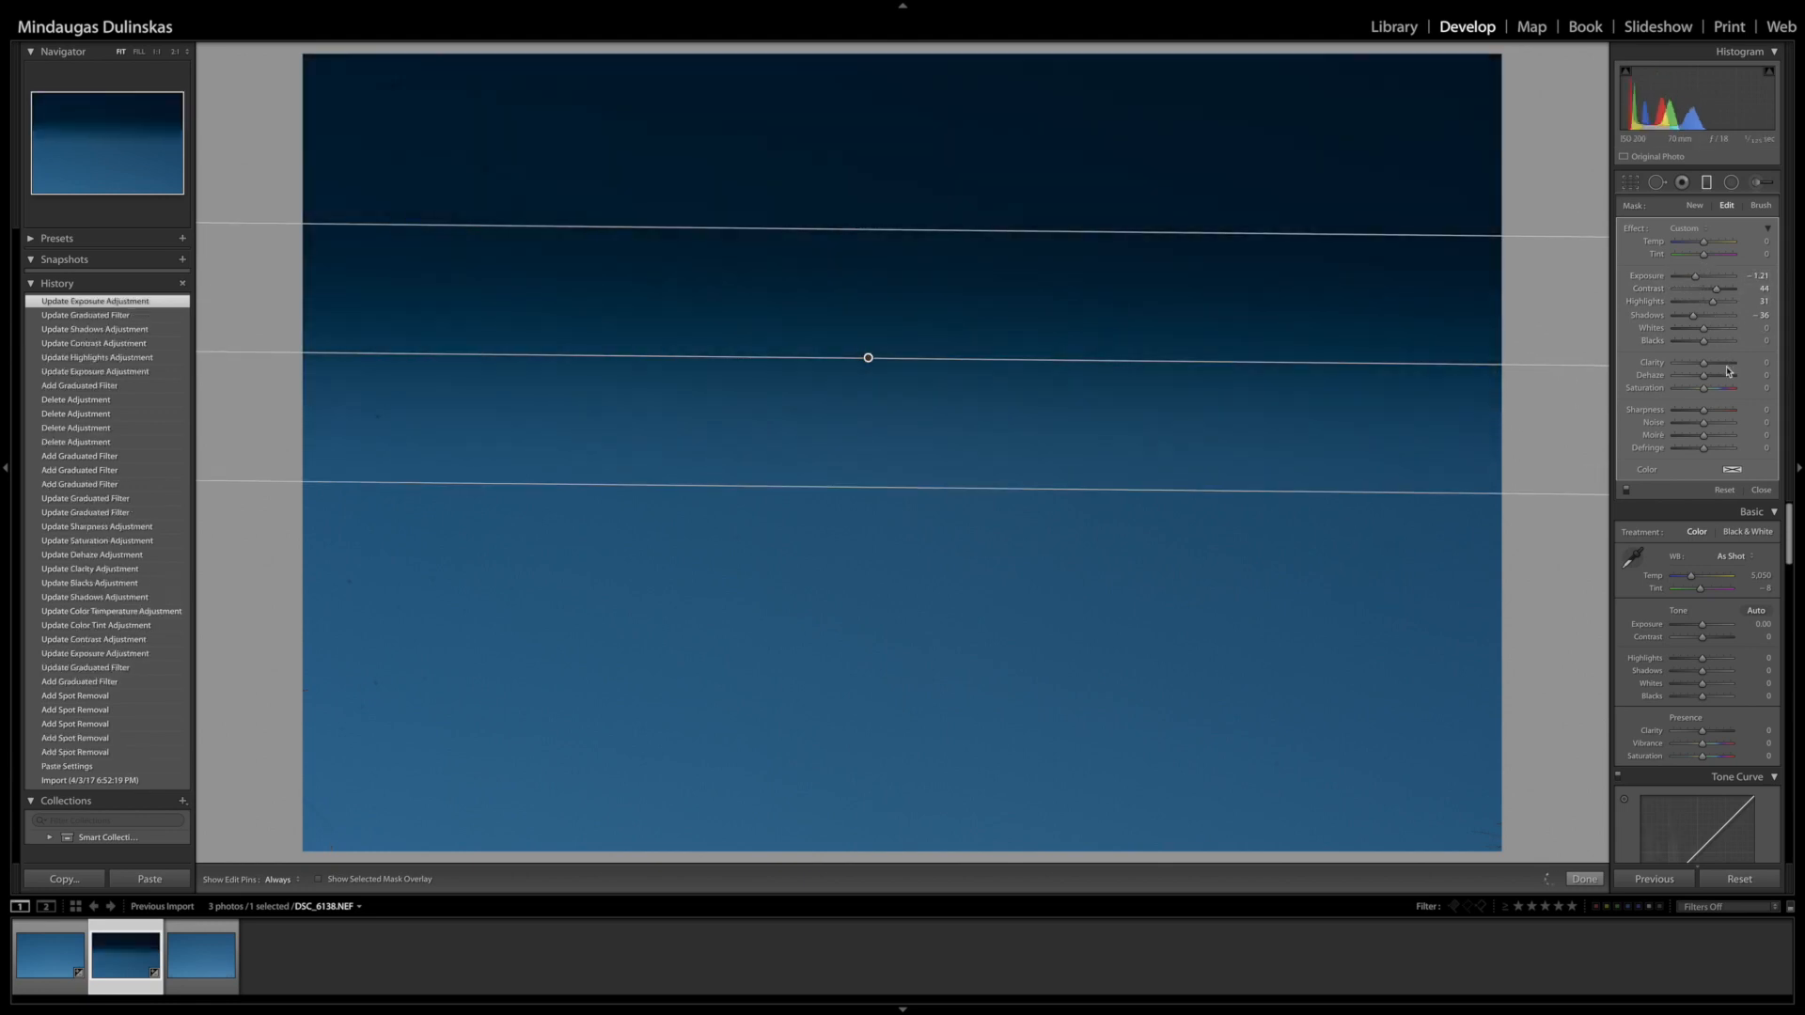
{"action": "left_click_drag", "start_coordinate": [1726, 374], "coordinate": [1717, 376]}
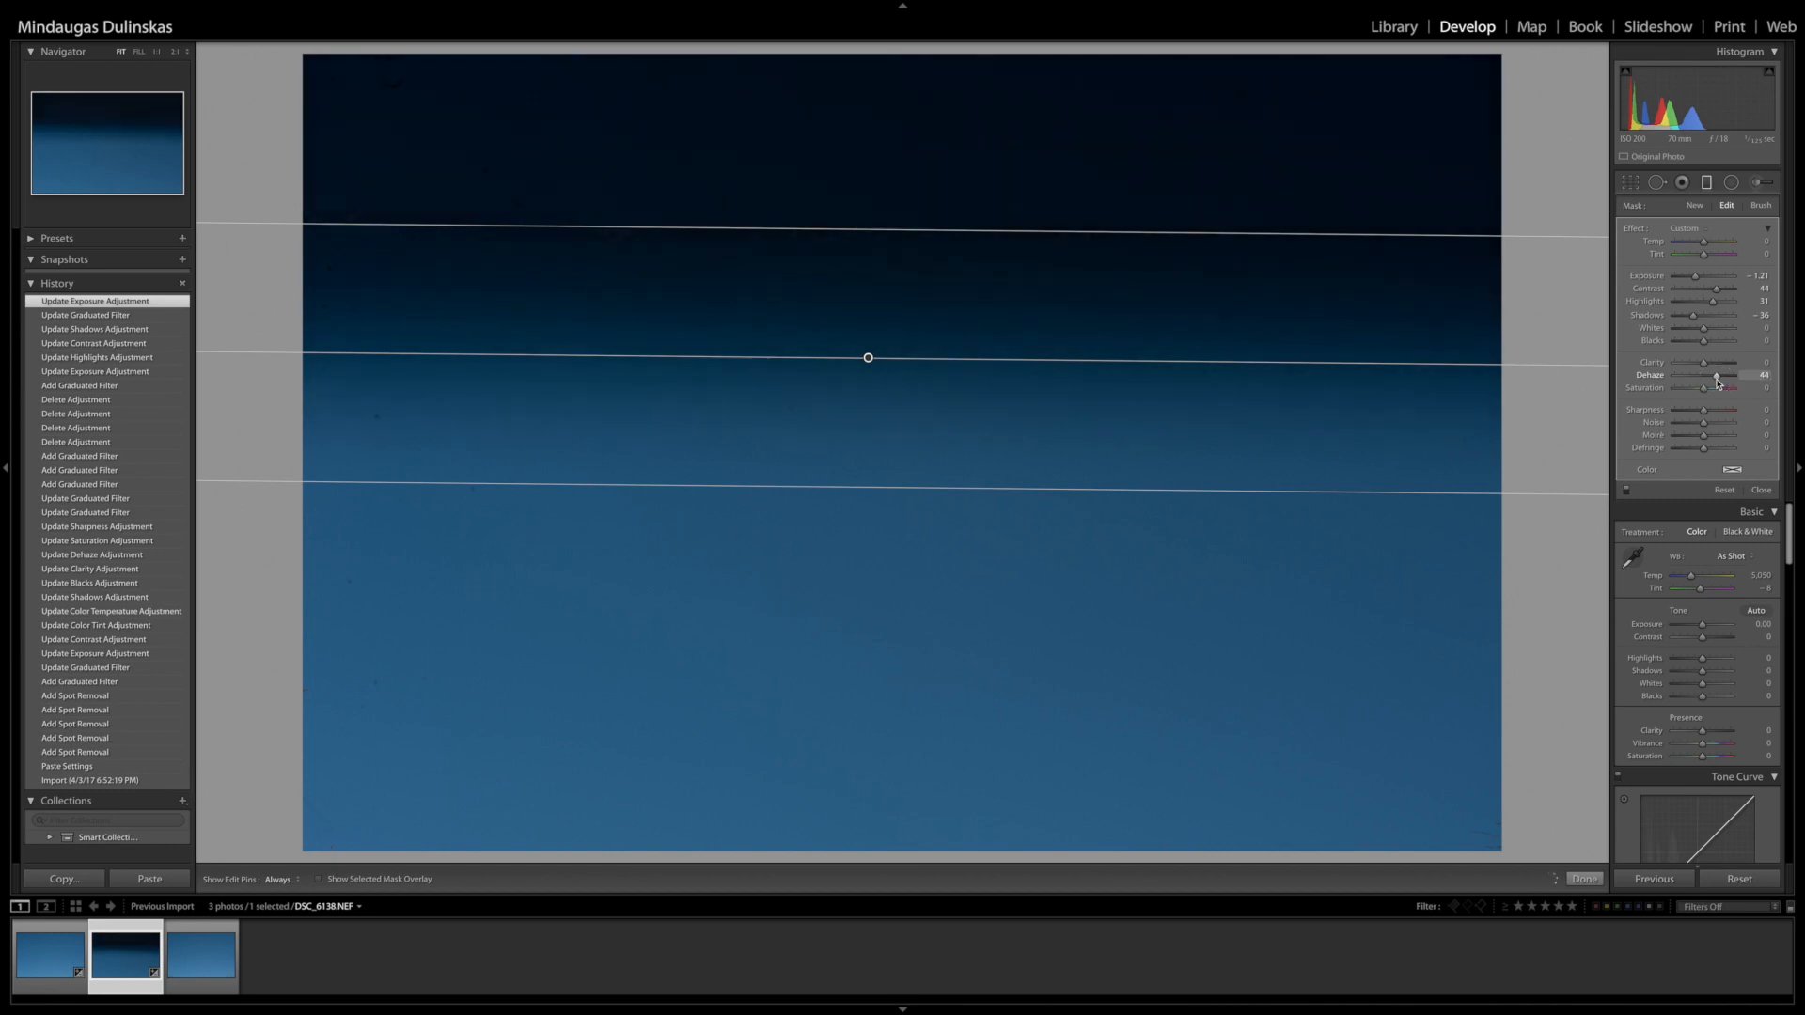
{"action": "left_click_drag", "start_coordinate": [1702, 341], "coordinate": [1717, 363]}
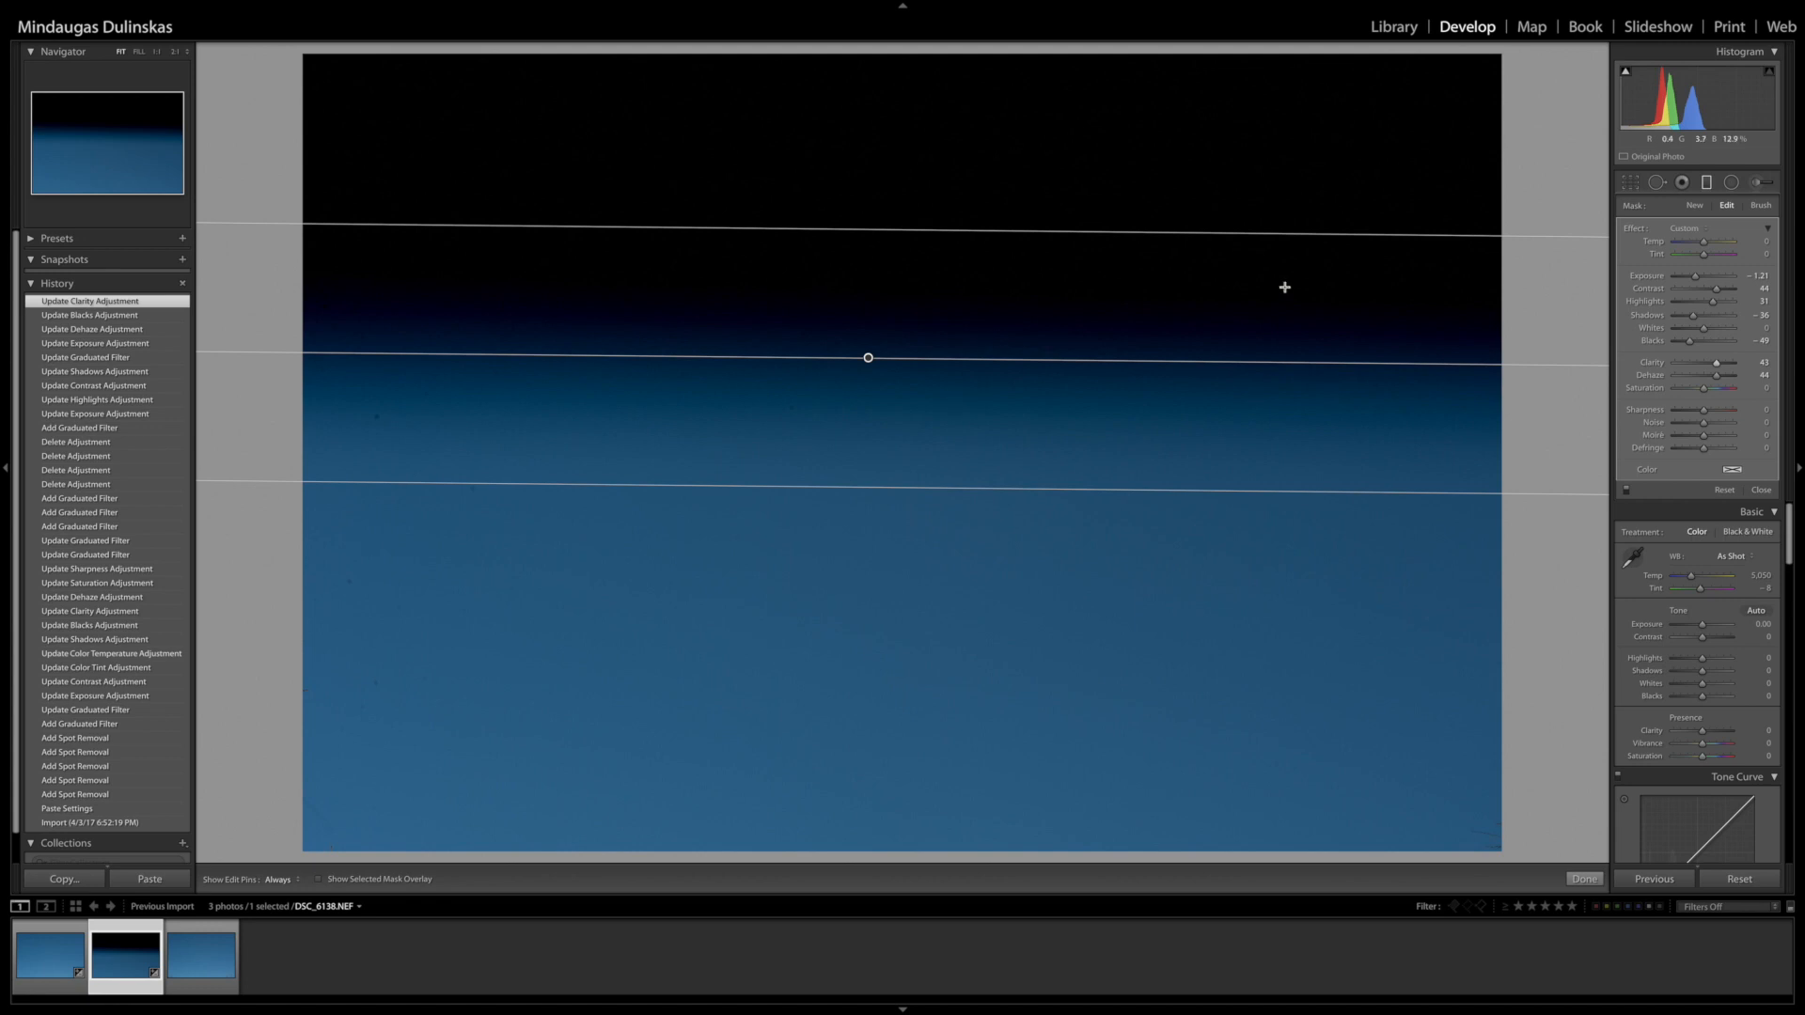
Collapse the effect sliders to a single Amount, reduce it to 1, and delete the graduated filter
{"action": "left_click", "coordinate": [1770, 232]}
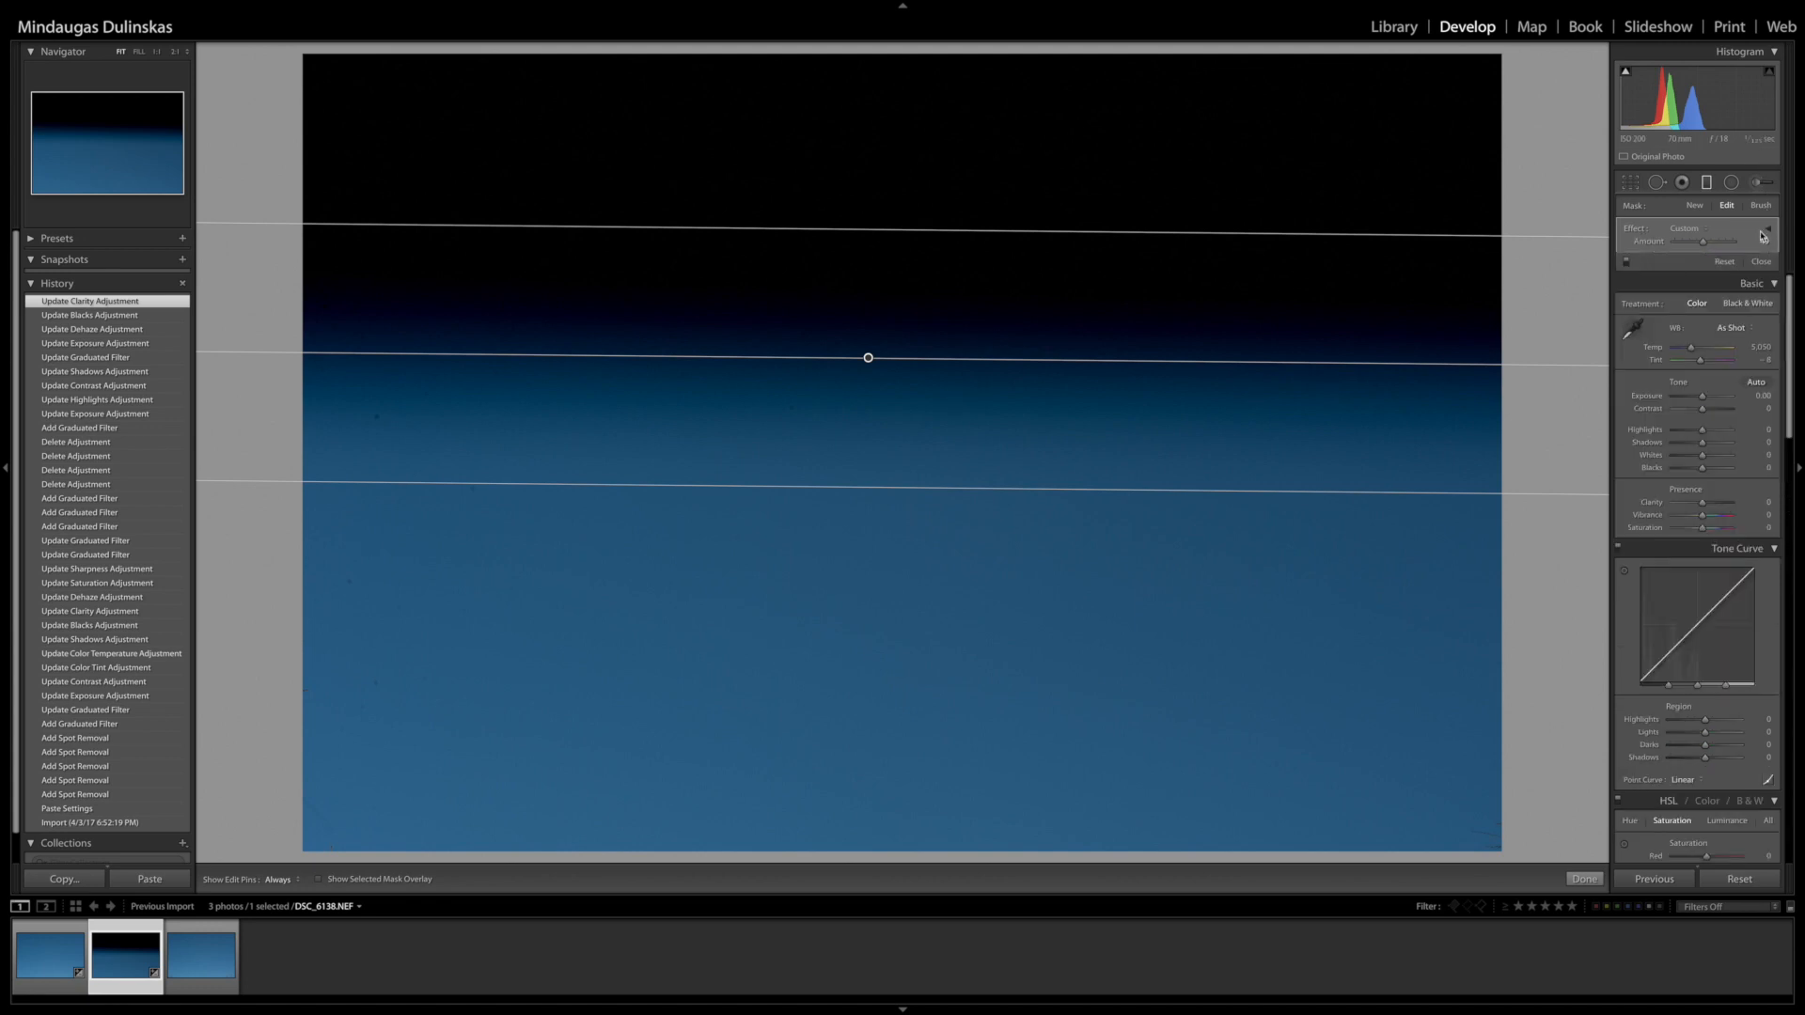
{"action": "mouse_move", "coordinate": [1702, 242]}
{"action": "left_mouse_down"}
{"action": "mouse_move", "coordinate": [1727, 249]}
{"action": "mouse_move", "coordinate": [1674, 248]}
{"action": "left_mouse_up"}
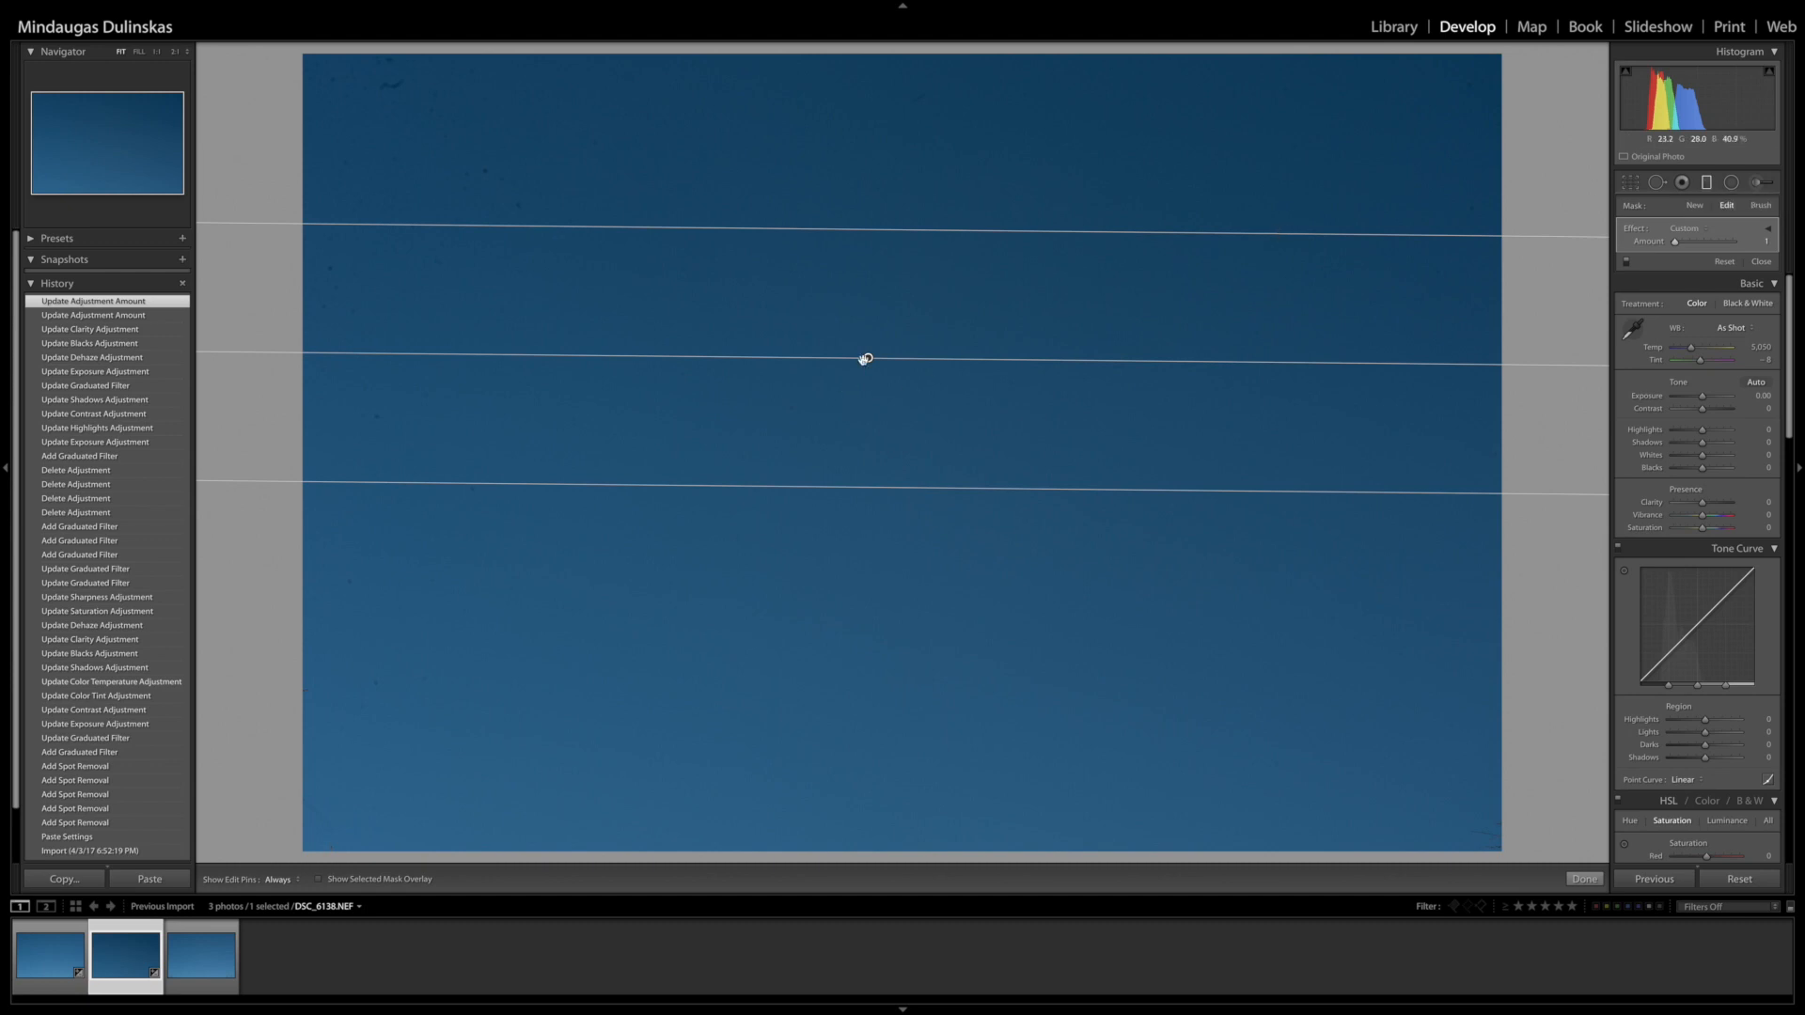
{"action": "key", "text": "Delete"}
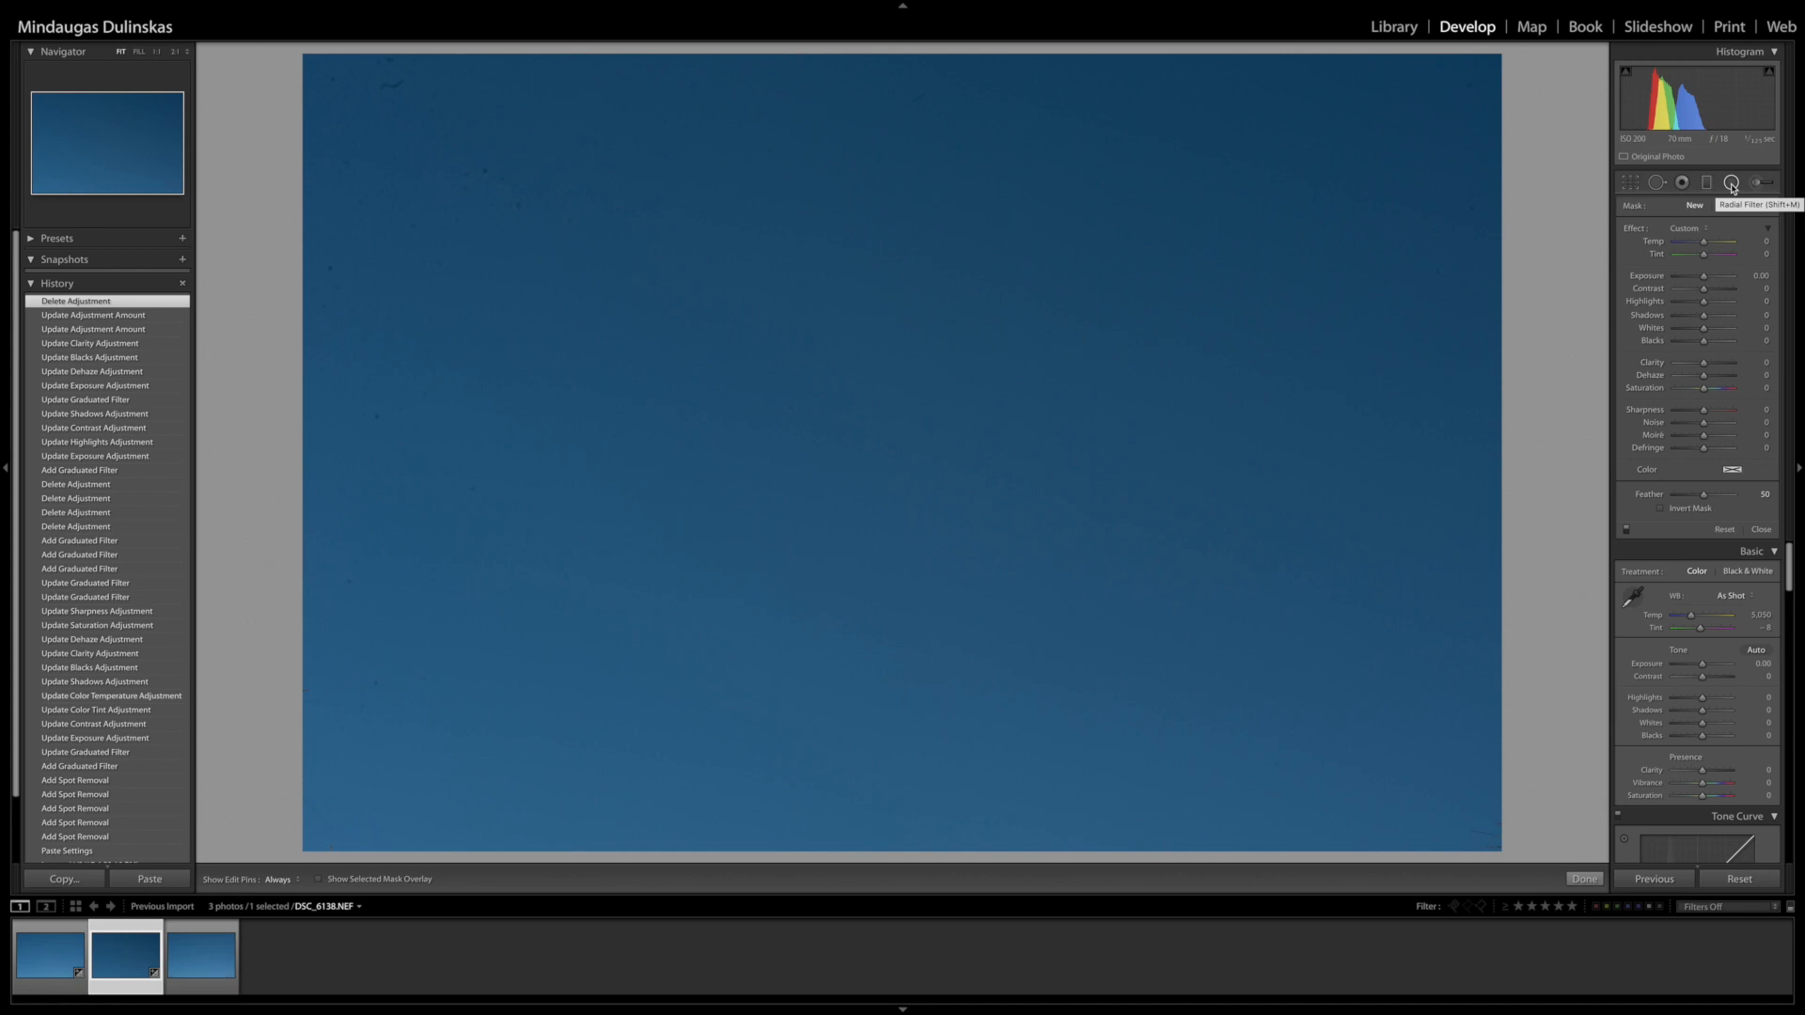
Draw four elliptical Radial Filters on the photo: upper left, upper right, a wide one at lower centre and an upright one at right
{"action": "left_click", "coordinate": [1731, 184]}
{"action": "left_click_drag", "start_coordinate": [595, 128], "coordinate": [918, 292]}
{"action": "left_click_drag", "start_coordinate": [595, 127], "coordinate": [618, 291]}
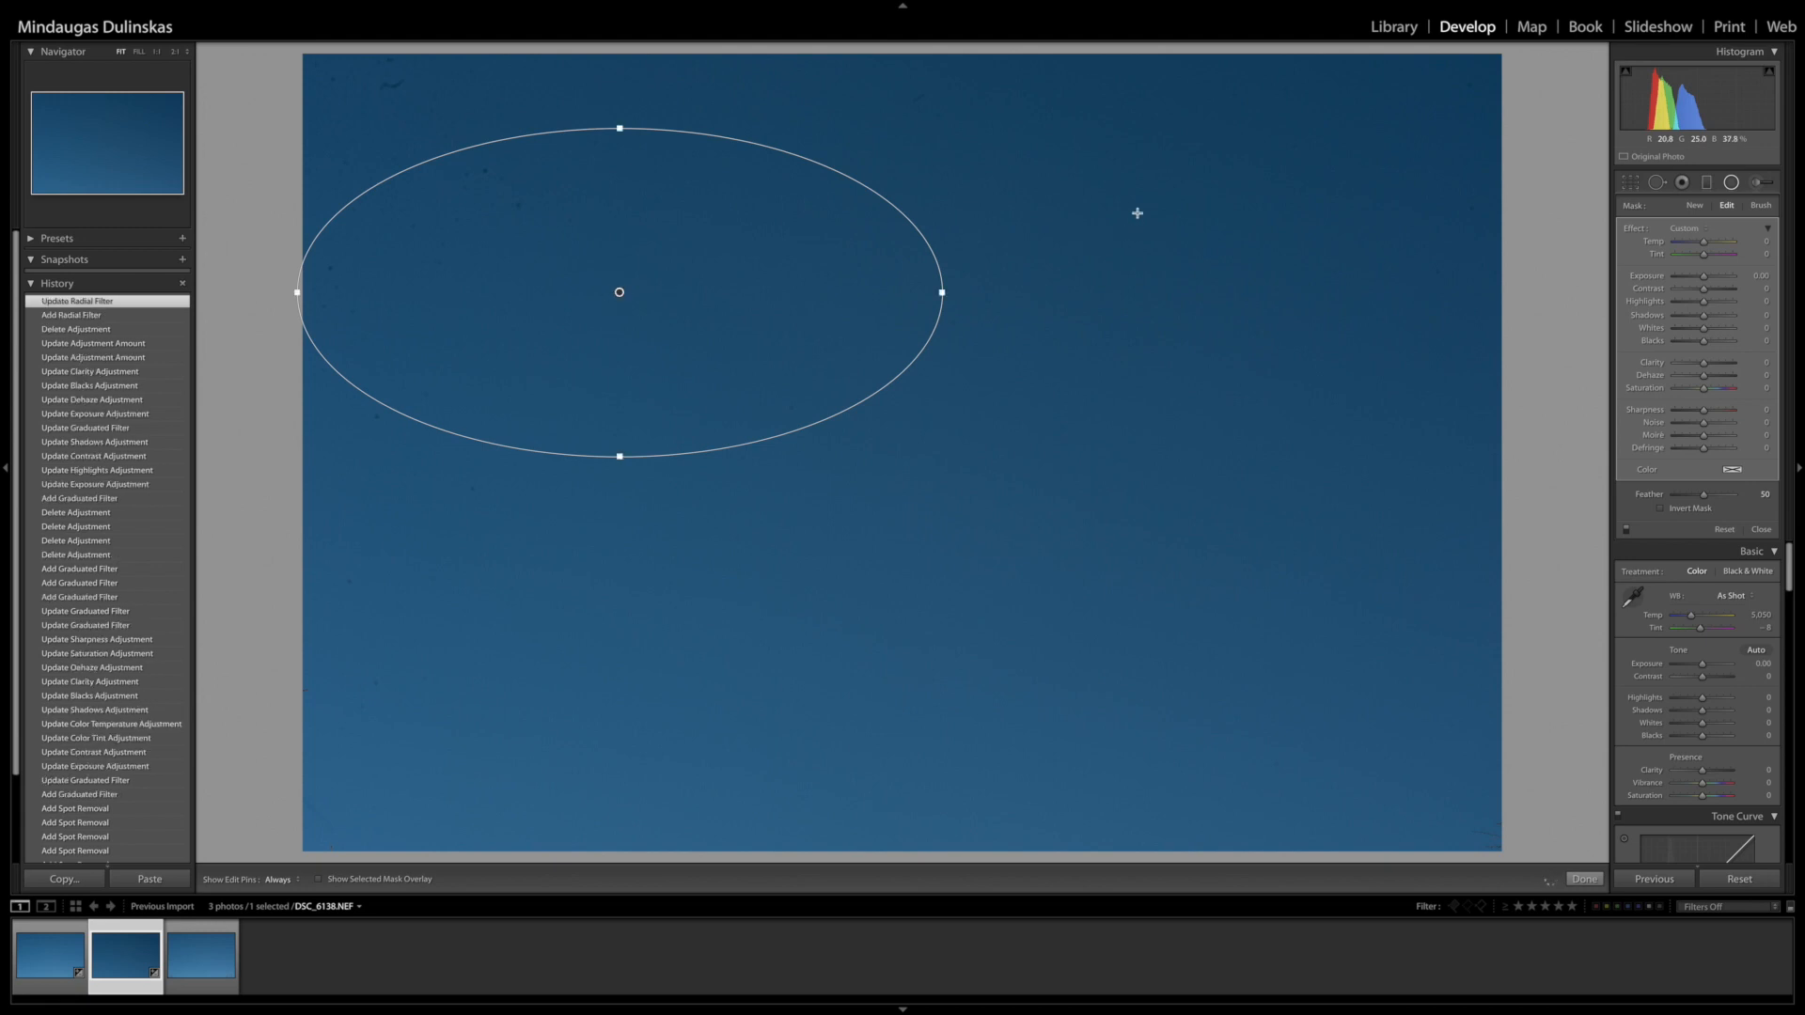
{"action": "left_click_drag", "start_coordinate": [1116, 225], "coordinate": [1336, 457]}
{"action": "left_click_drag", "start_coordinate": [805, 556], "coordinate": [1081, 688]}
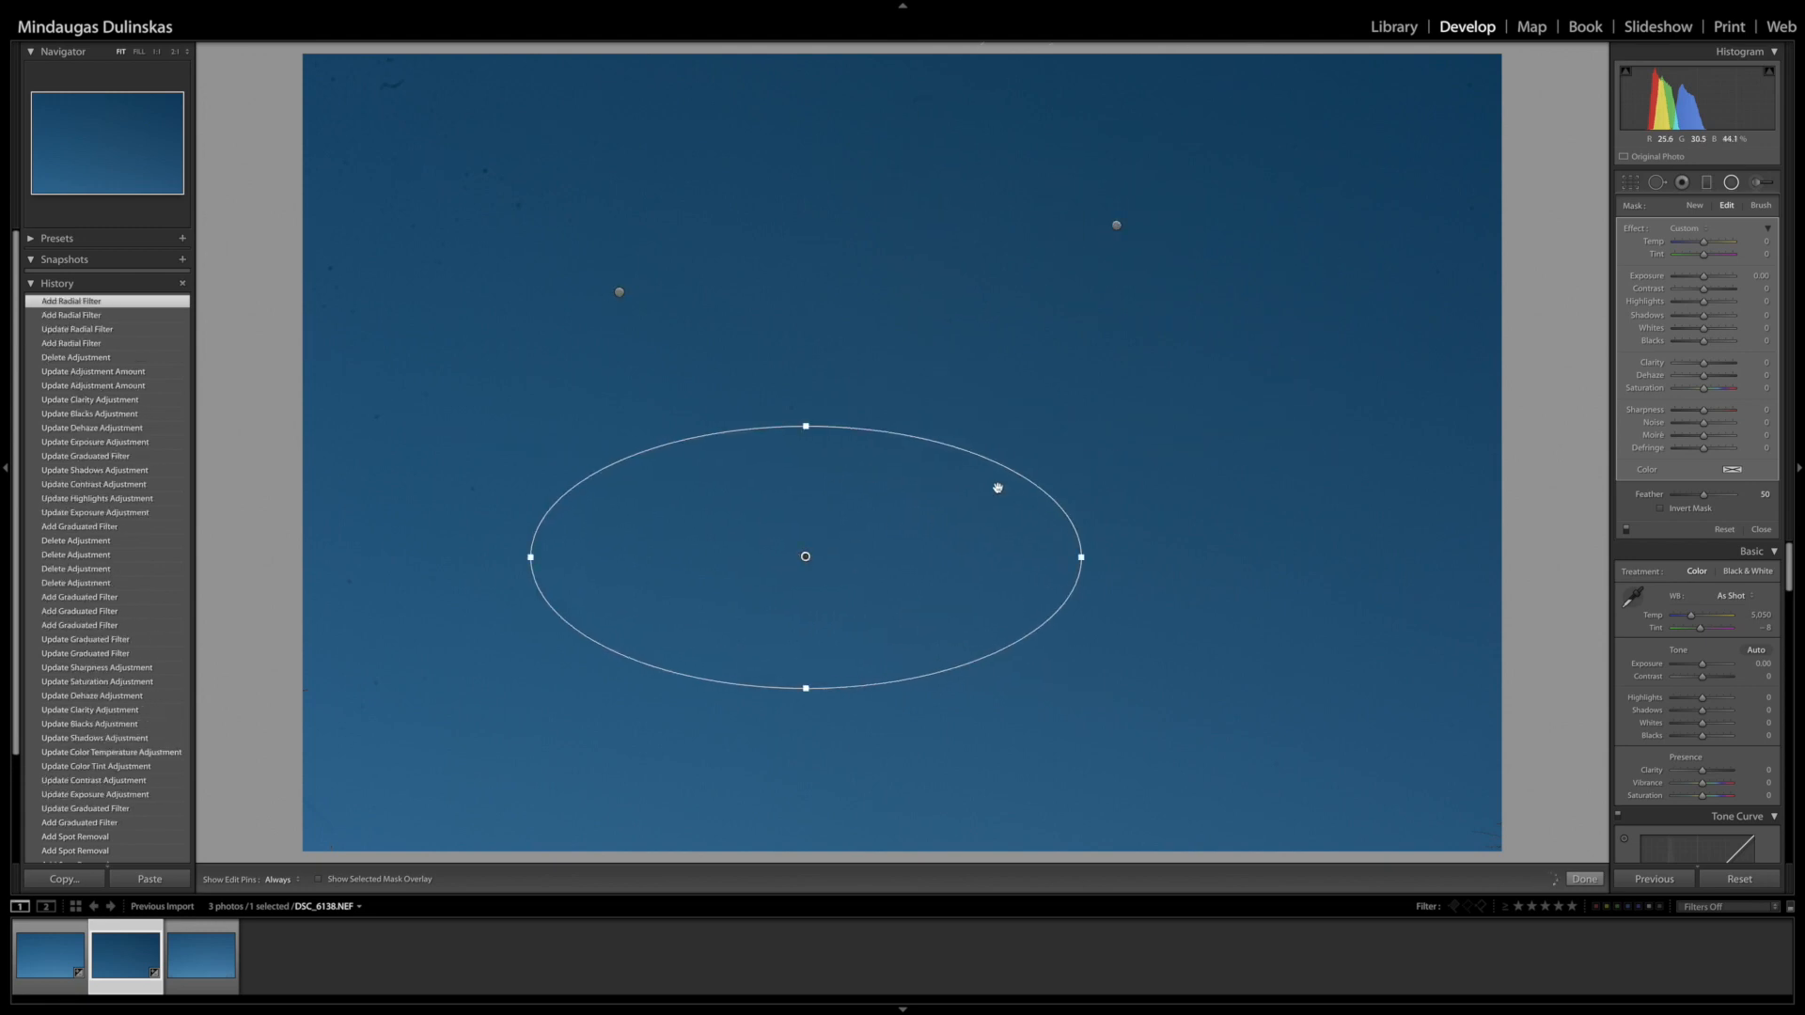
{"action": "left_click_drag", "start_coordinate": [1236, 492], "coordinate": [1344, 628]}
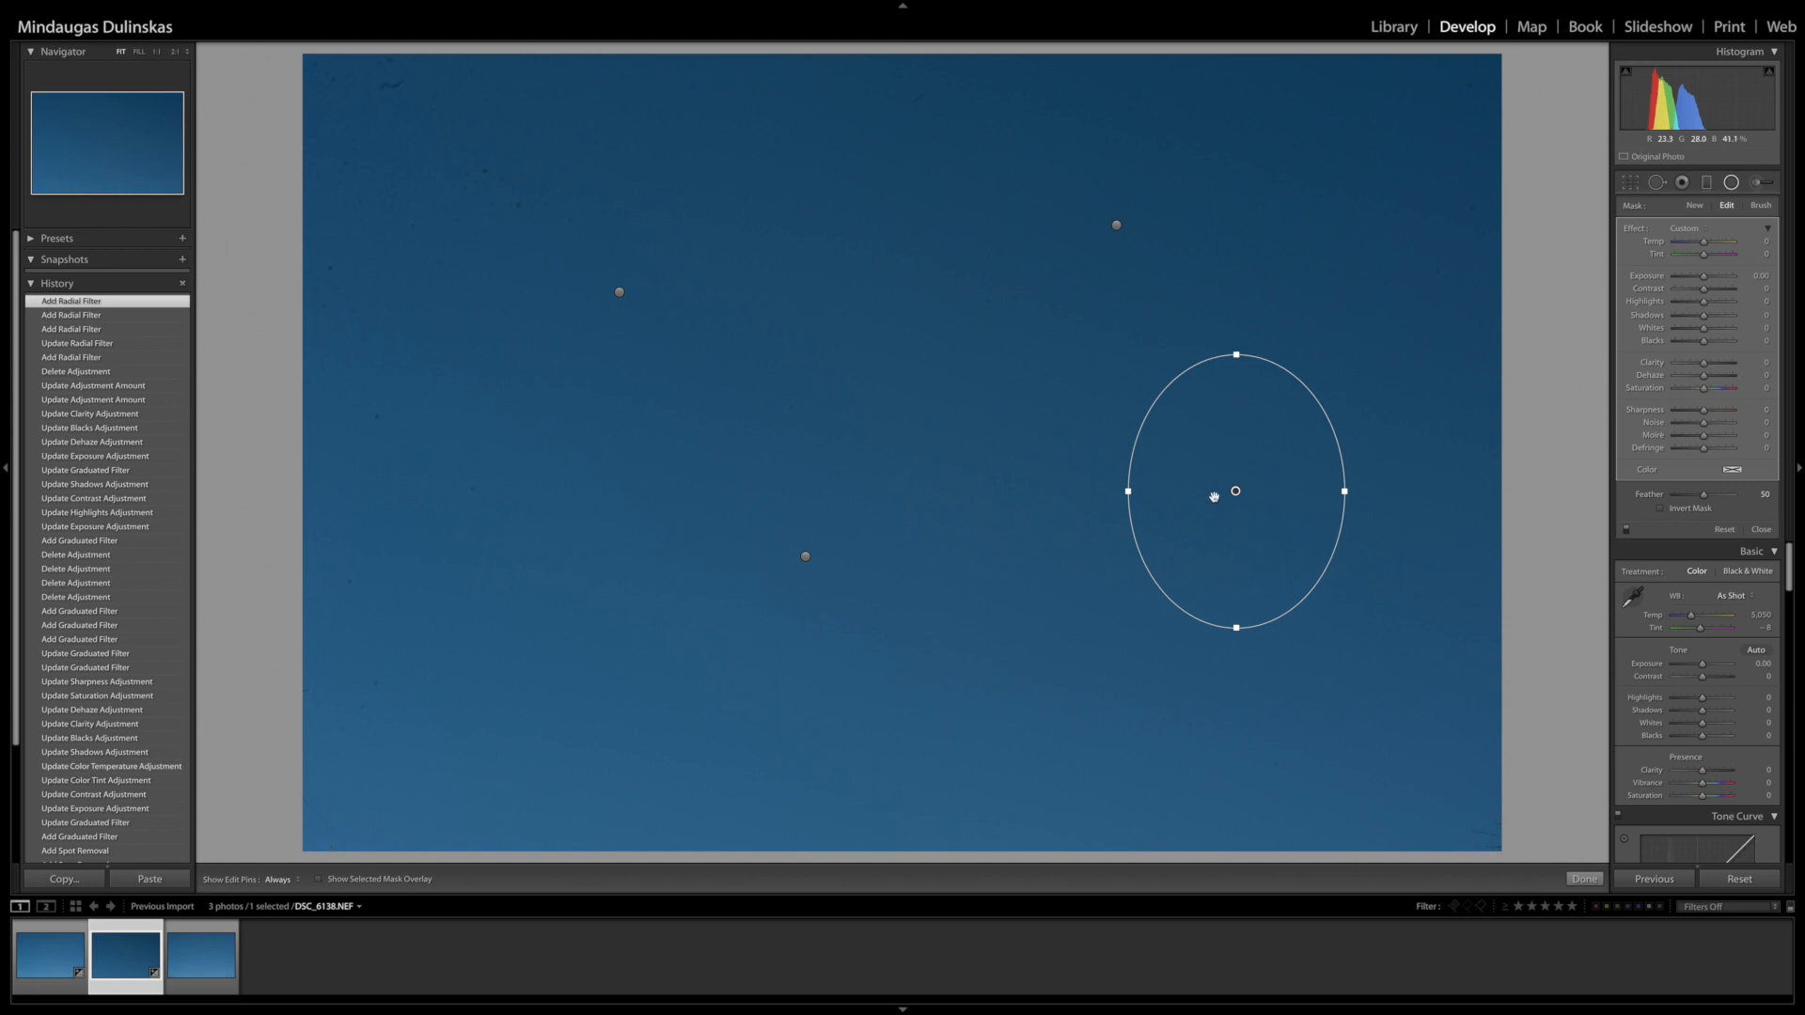
Try the right-hand radial filter at Exposure -4.00 with Feather 0 and 100, and reset both sliders to their defaults
{"action": "left_click_drag", "start_coordinate": [1681, 276], "coordinate": [1657, 277]}
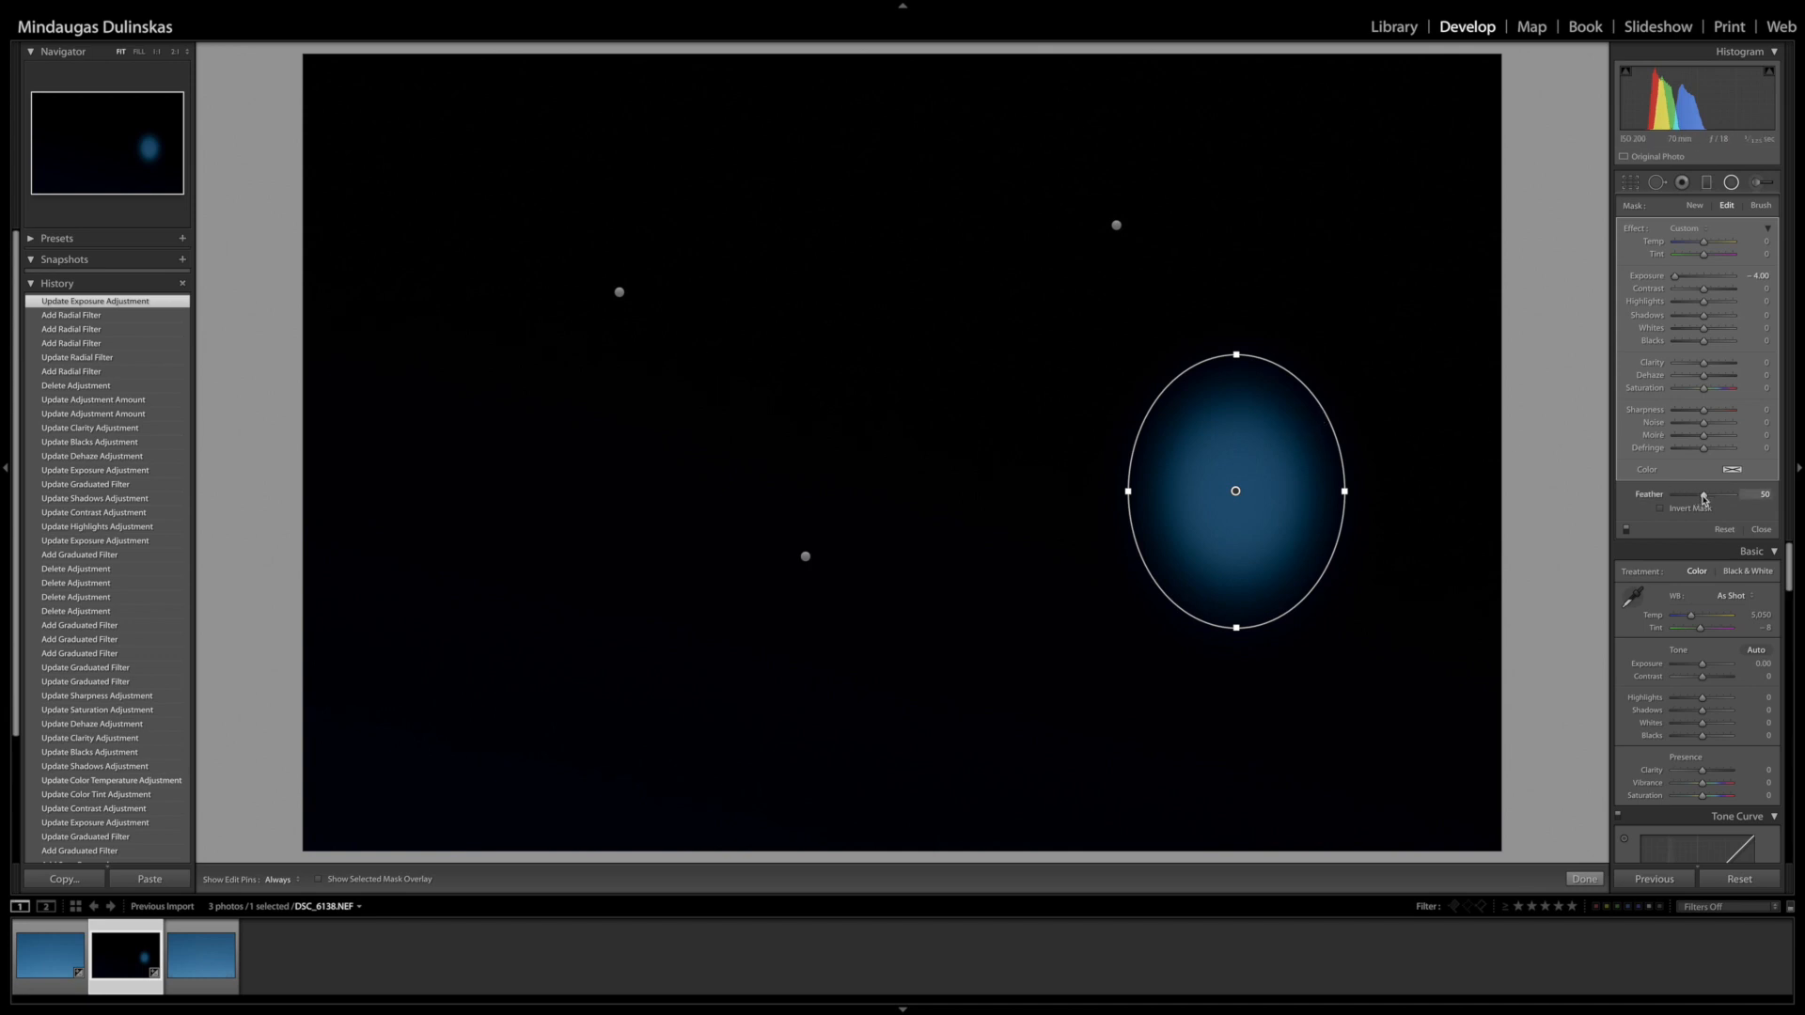
{"action": "left_click_drag", "start_coordinate": [1706, 498], "coordinate": [1652, 498]}
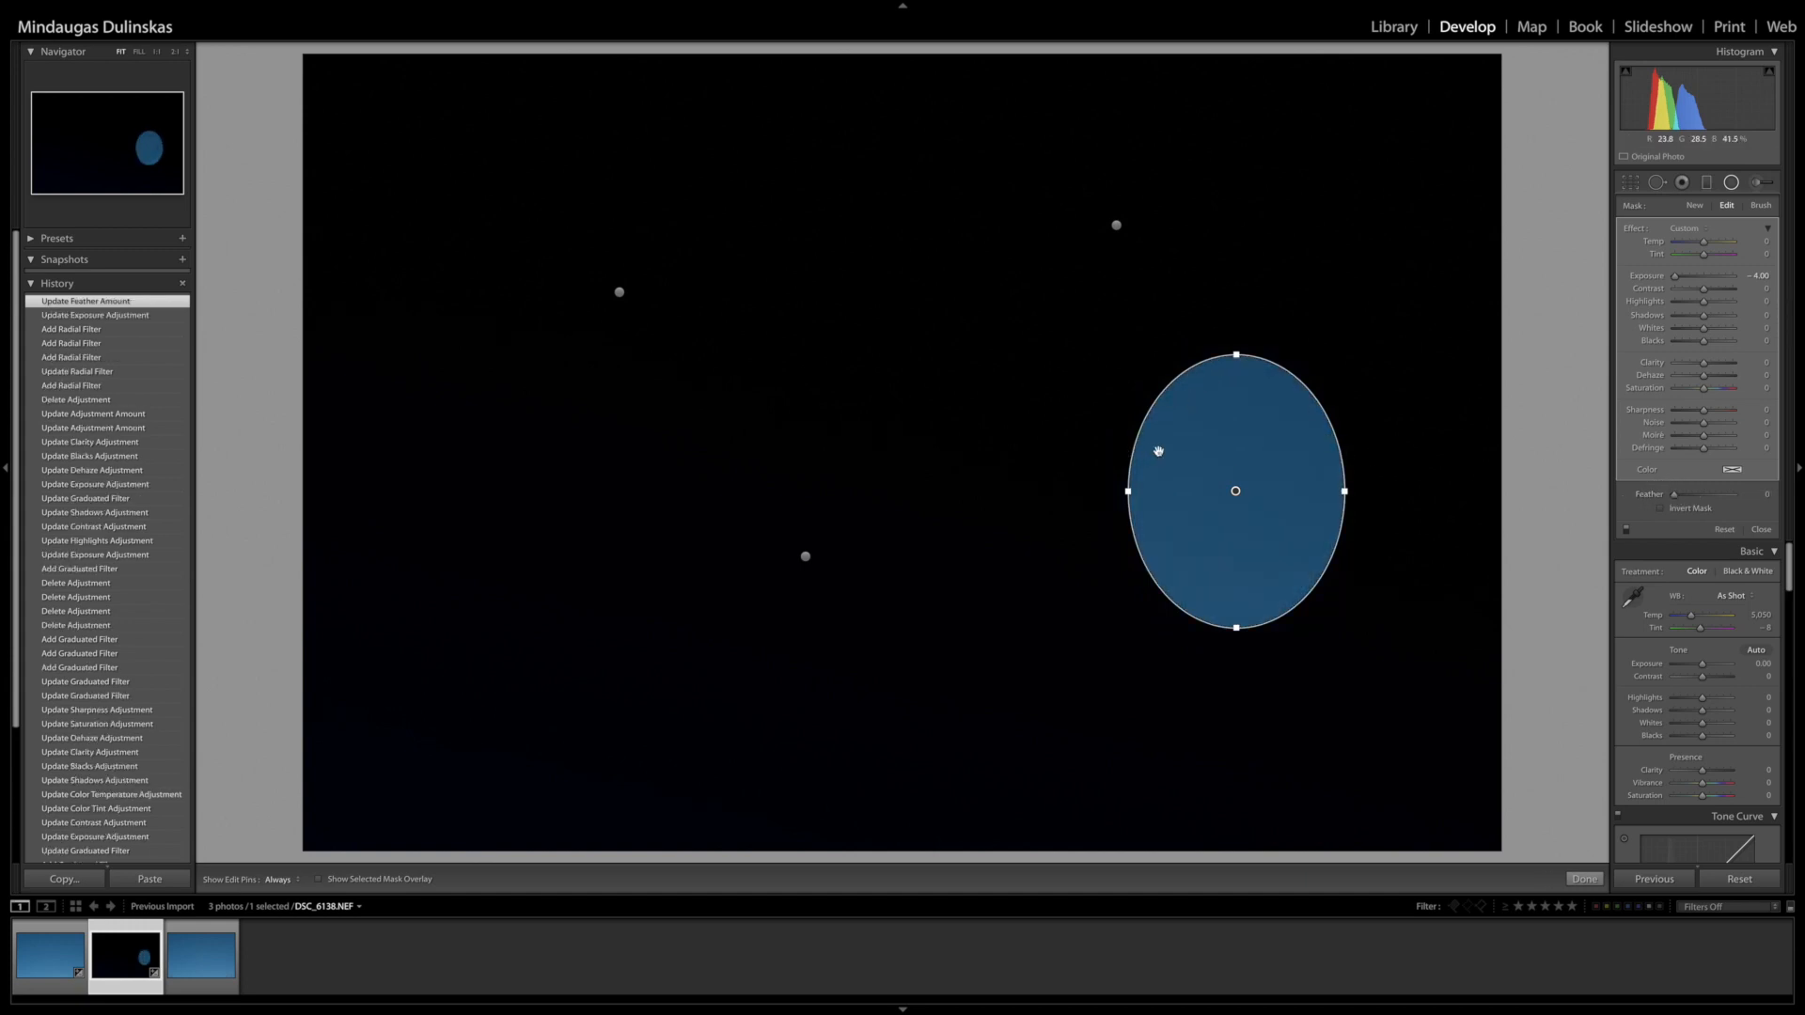
{"action": "left_click_drag", "start_coordinate": [1674, 495], "coordinate": [1764, 503]}
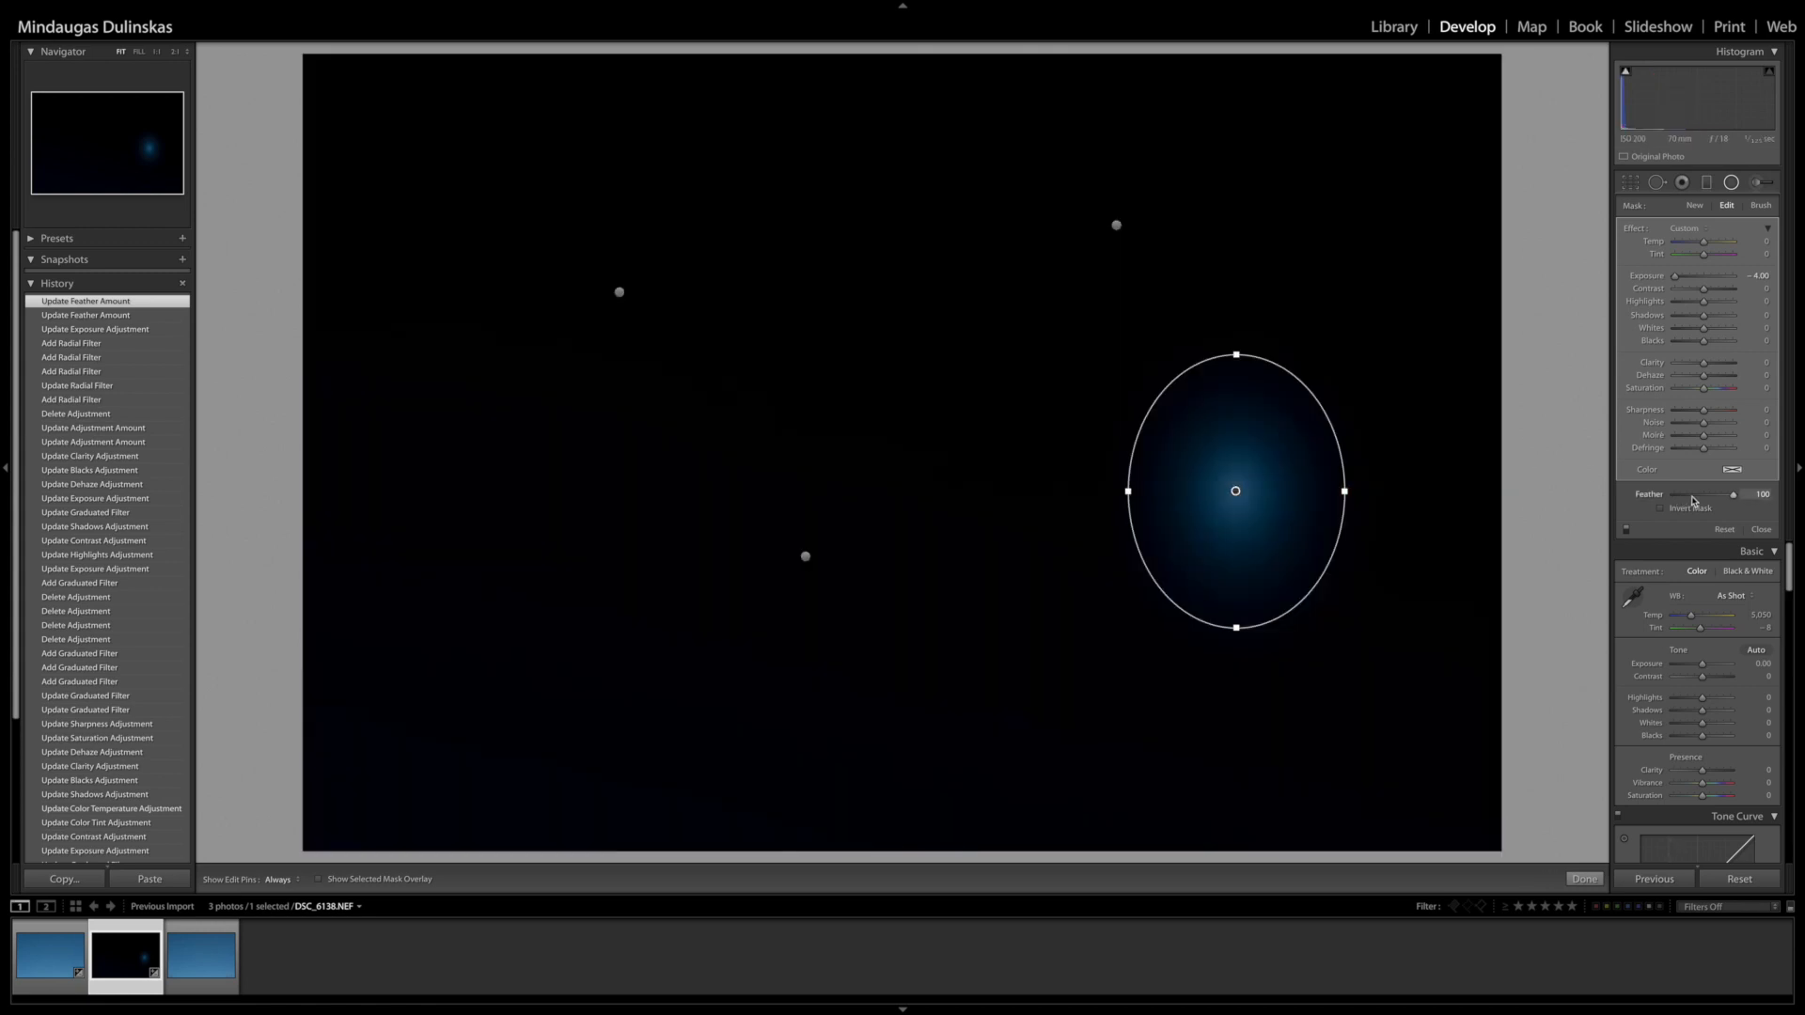
{"action": "double_click", "coordinate": [1660, 499]}
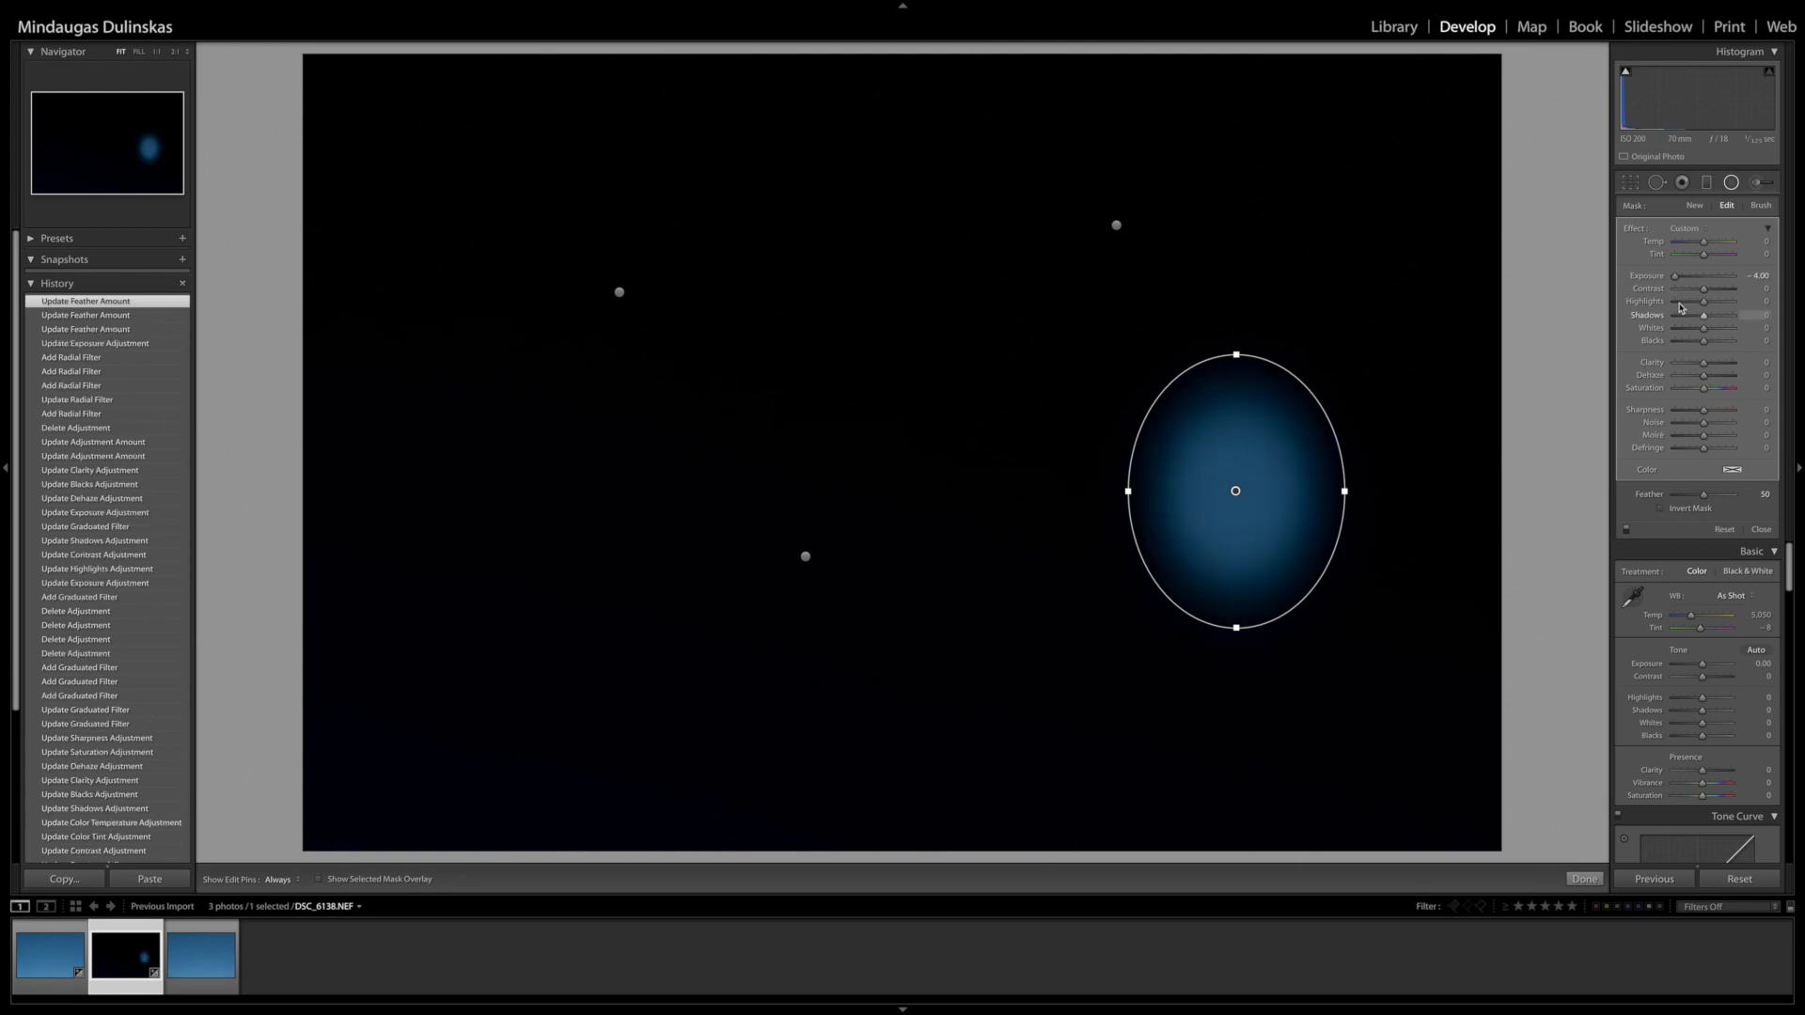
{"action": "double_click", "coordinate": [1647, 275]}
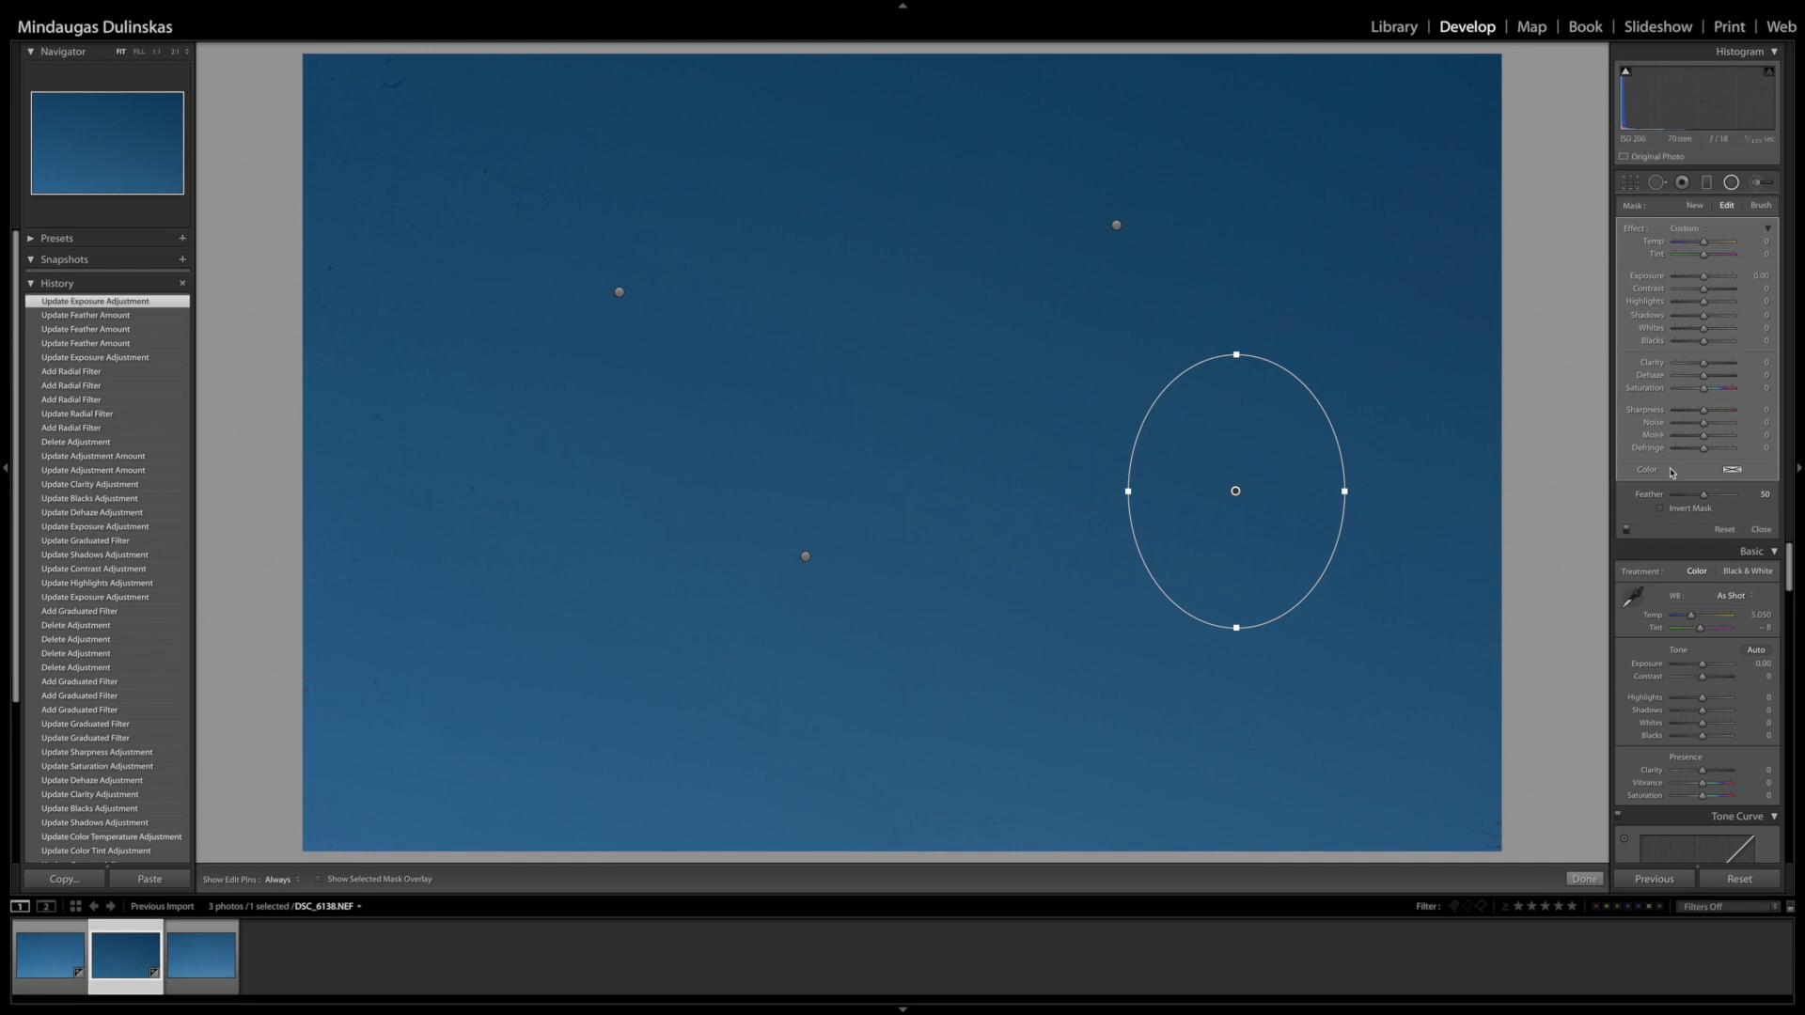
Invert the right-hand radial filter's mask and set its Exposure to -4.00
{"action": "left_click", "coordinate": [1673, 512]}
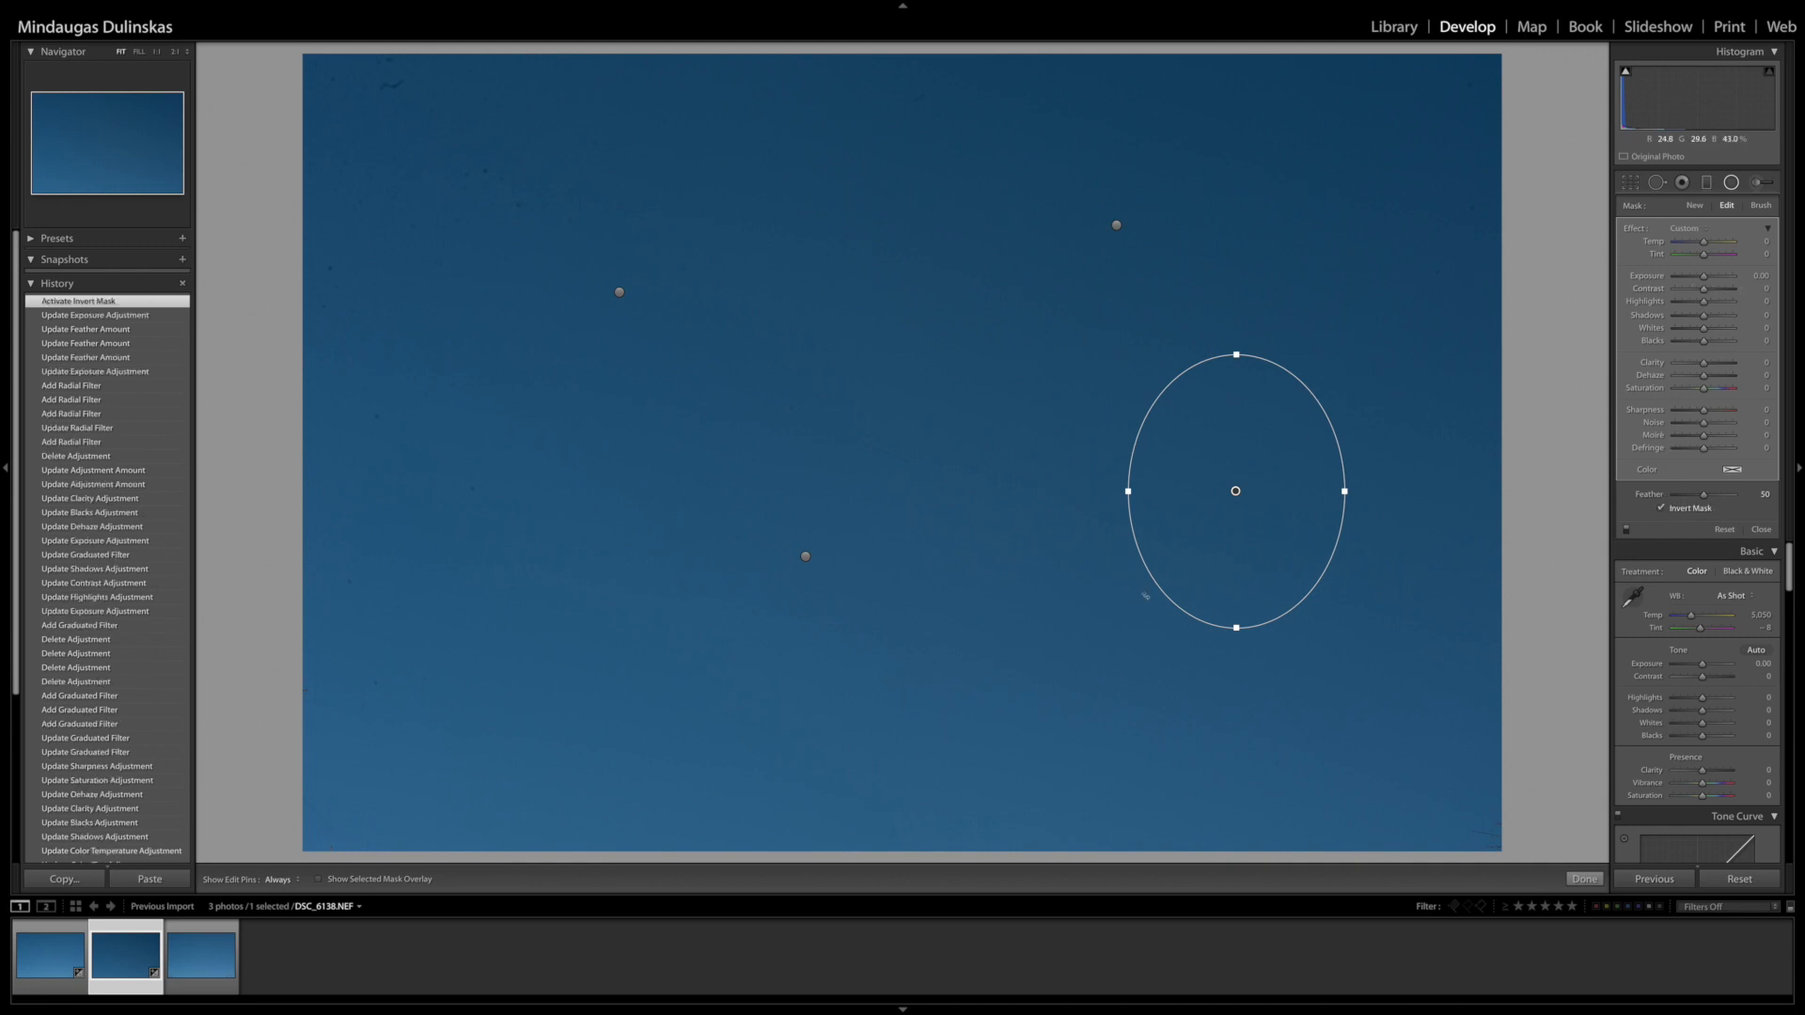
{"action": "left_click", "coordinate": [1674, 275]}
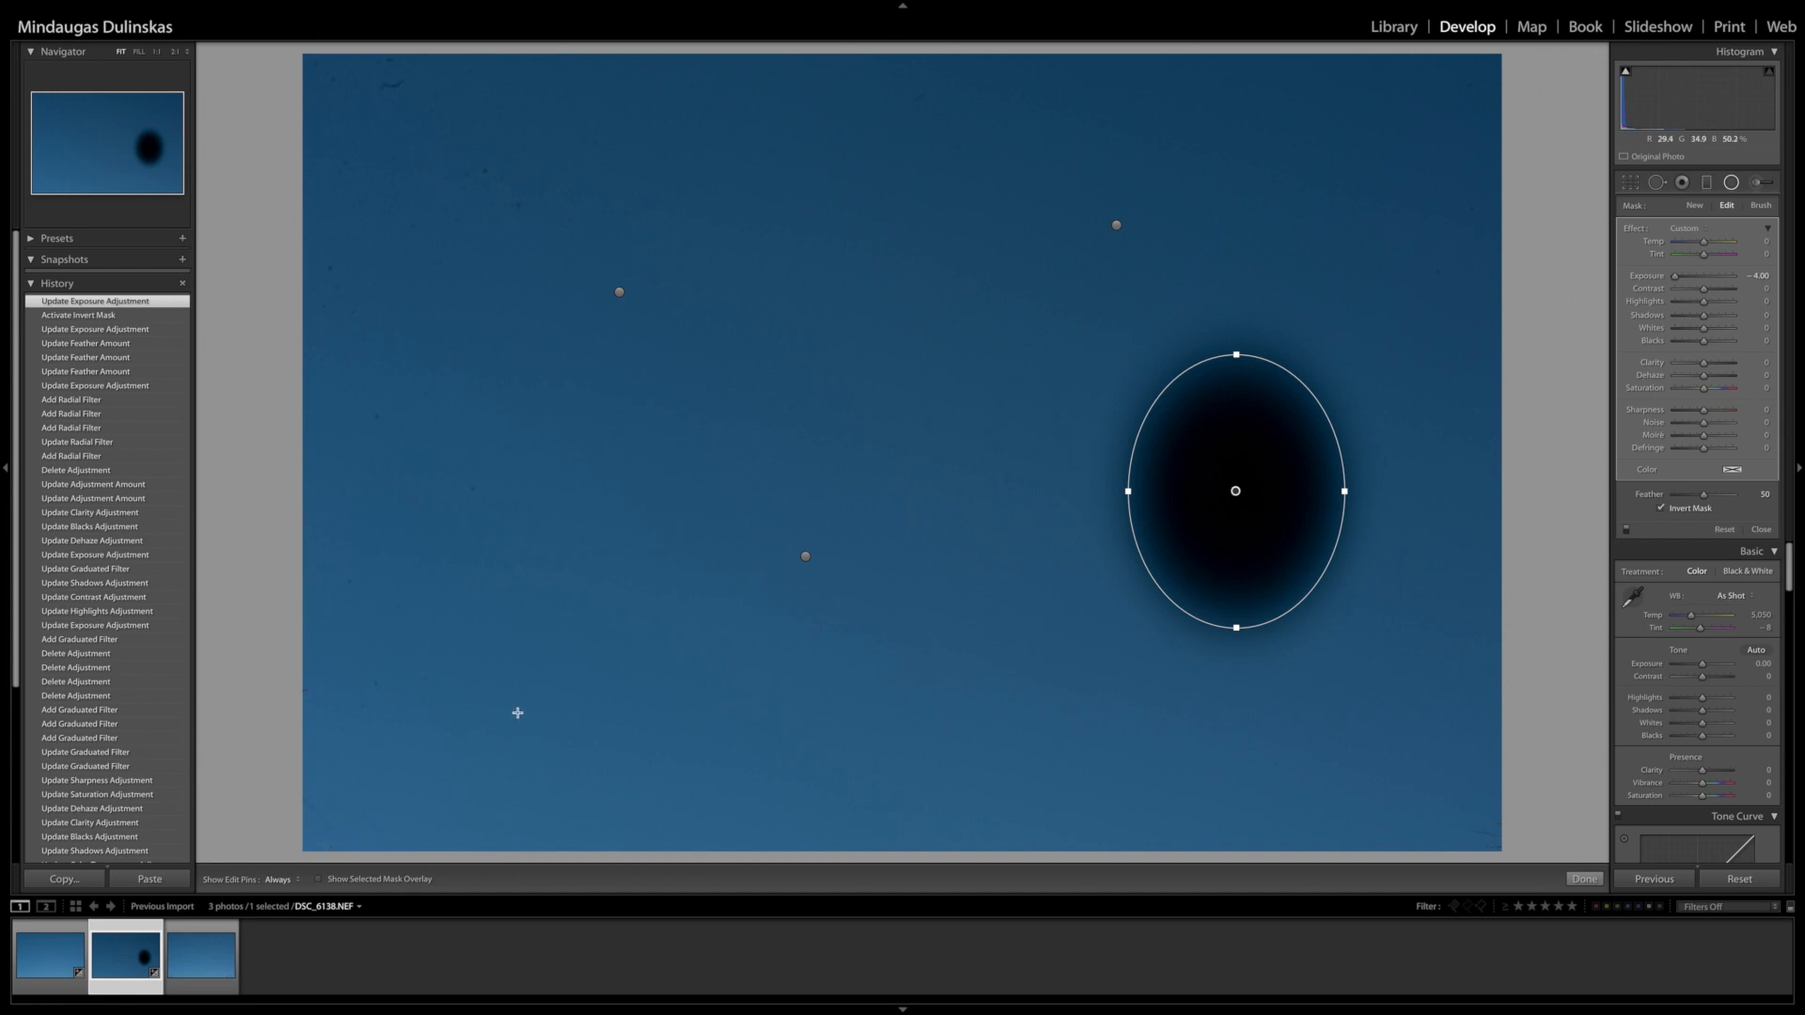
Add a small radial filter above the photo's centre with inverted mask, Exposure 0.36, Shadows 72 and Whites 30
{"action": "left_click_drag", "start_coordinate": [840, 298], "coordinate": [861, 327]}
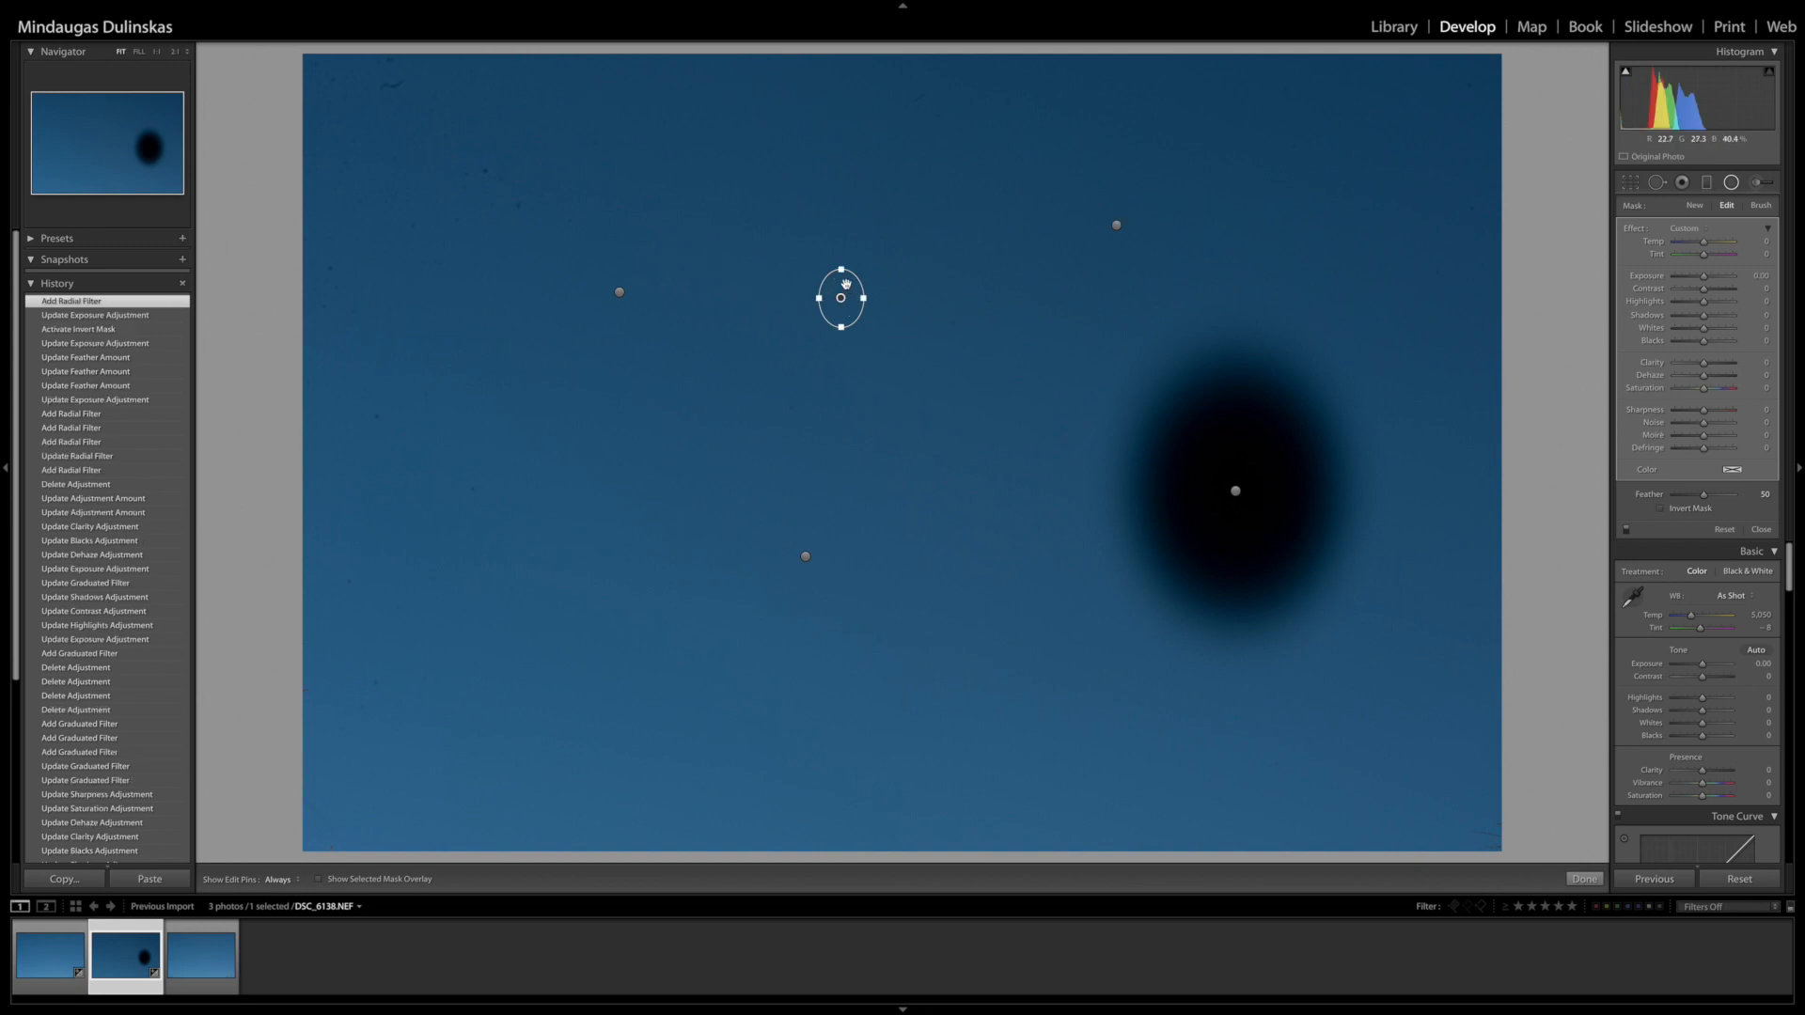
{"action": "left_click", "coordinate": [1660, 507]}
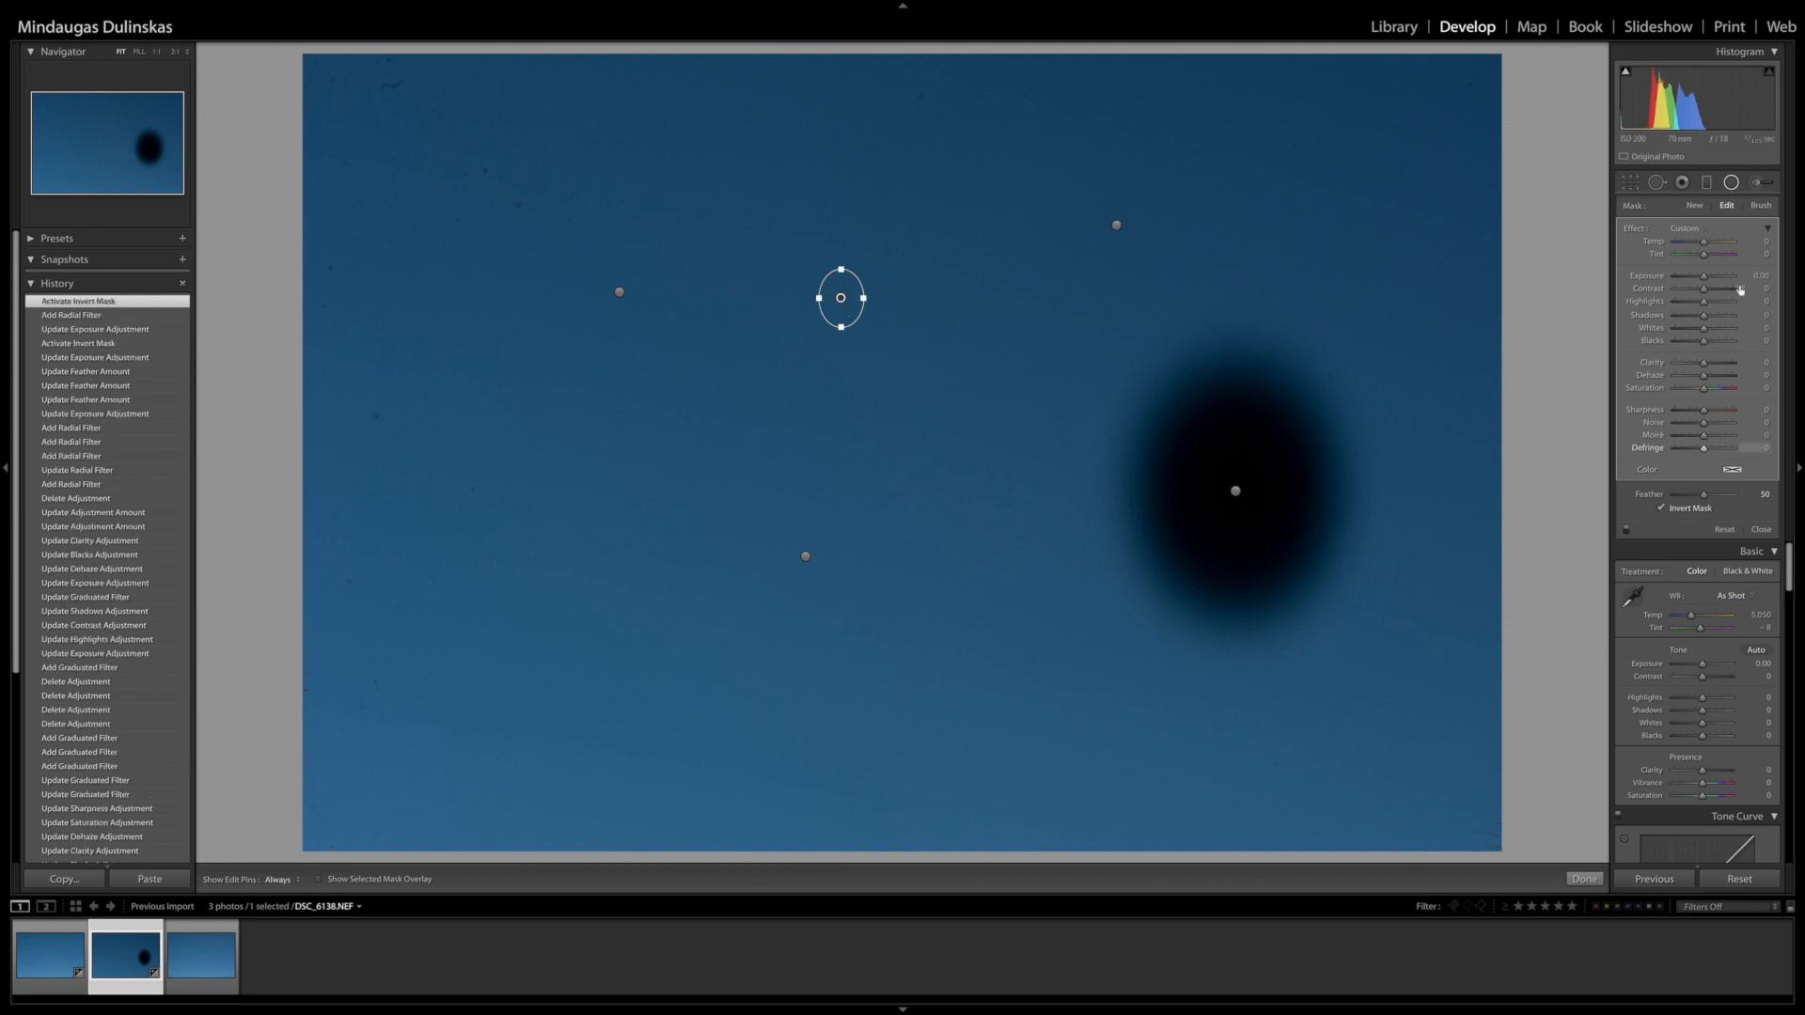
{"action": "left_click_drag", "start_coordinate": [1704, 284], "coordinate": [1708, 284]}
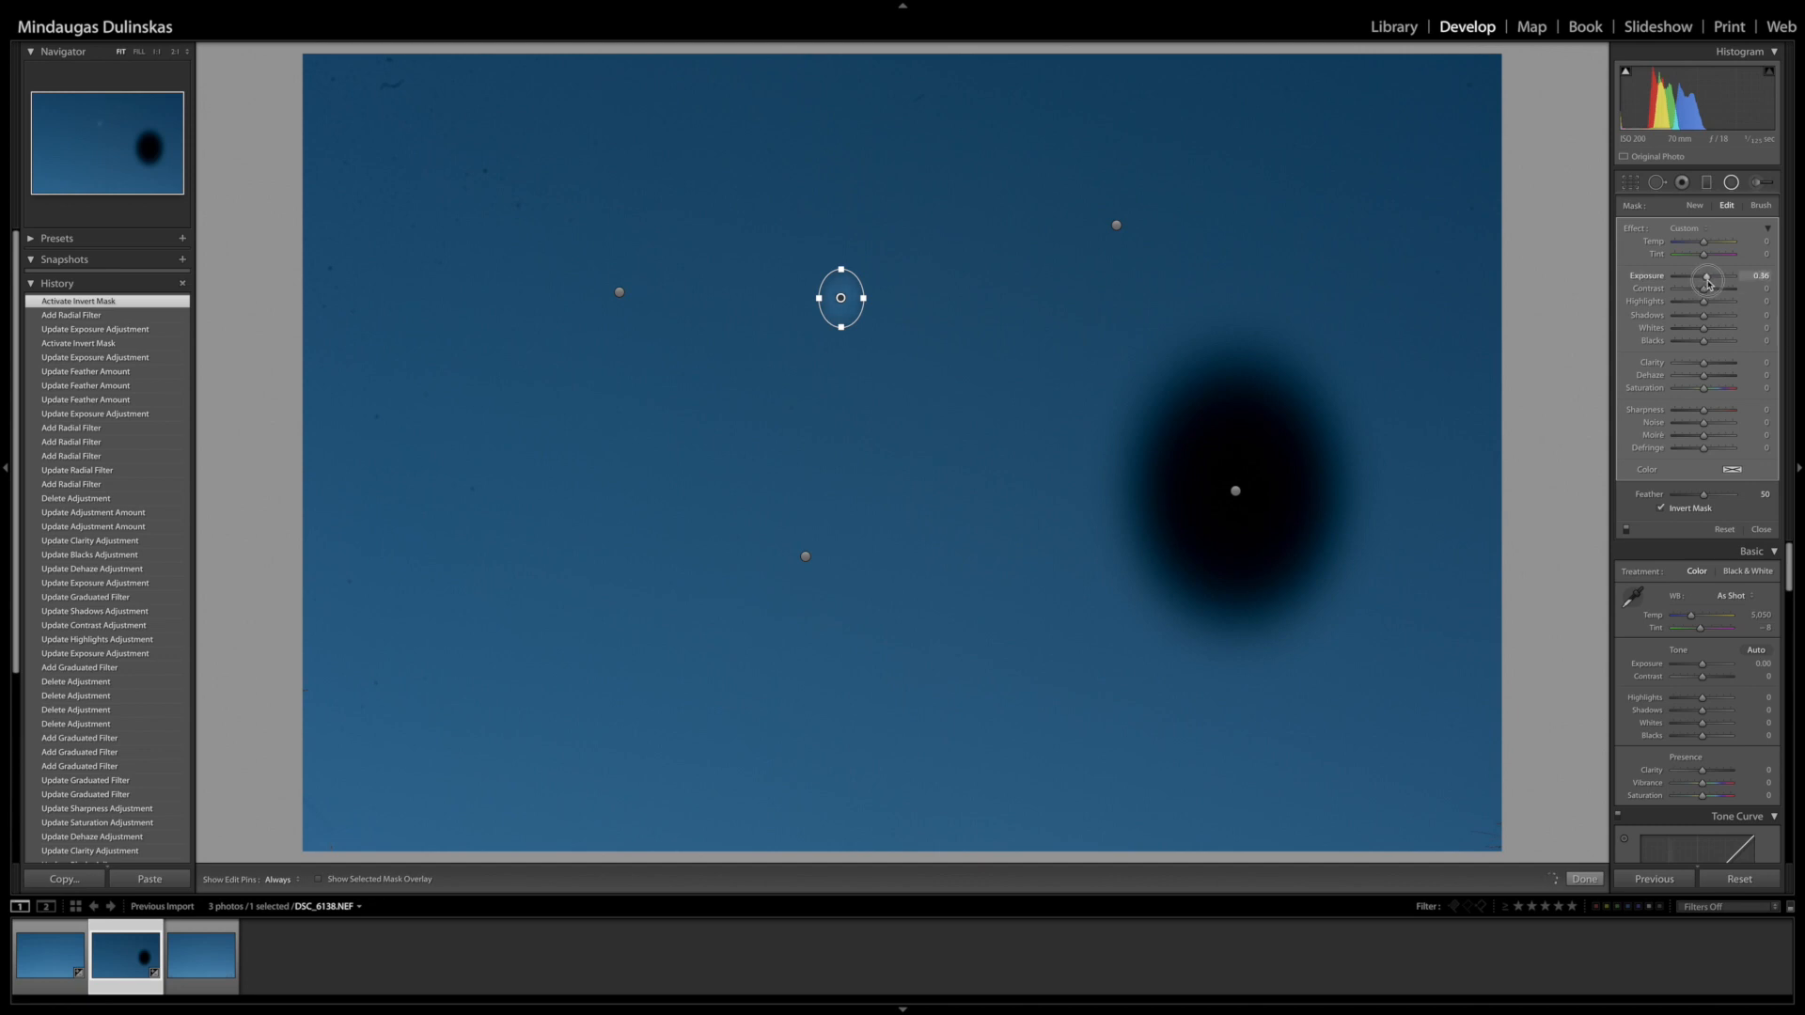
{"action": "mouse_move", "coordinate": [1700, 318]}
{"action": "left_mouse_down"}
{"action": "mouse_move", "coordinate": [1724, 318]}
{"action": "mouse_move", "coordinate": [1710, 331]}
{"action": "left_mouse_up"}
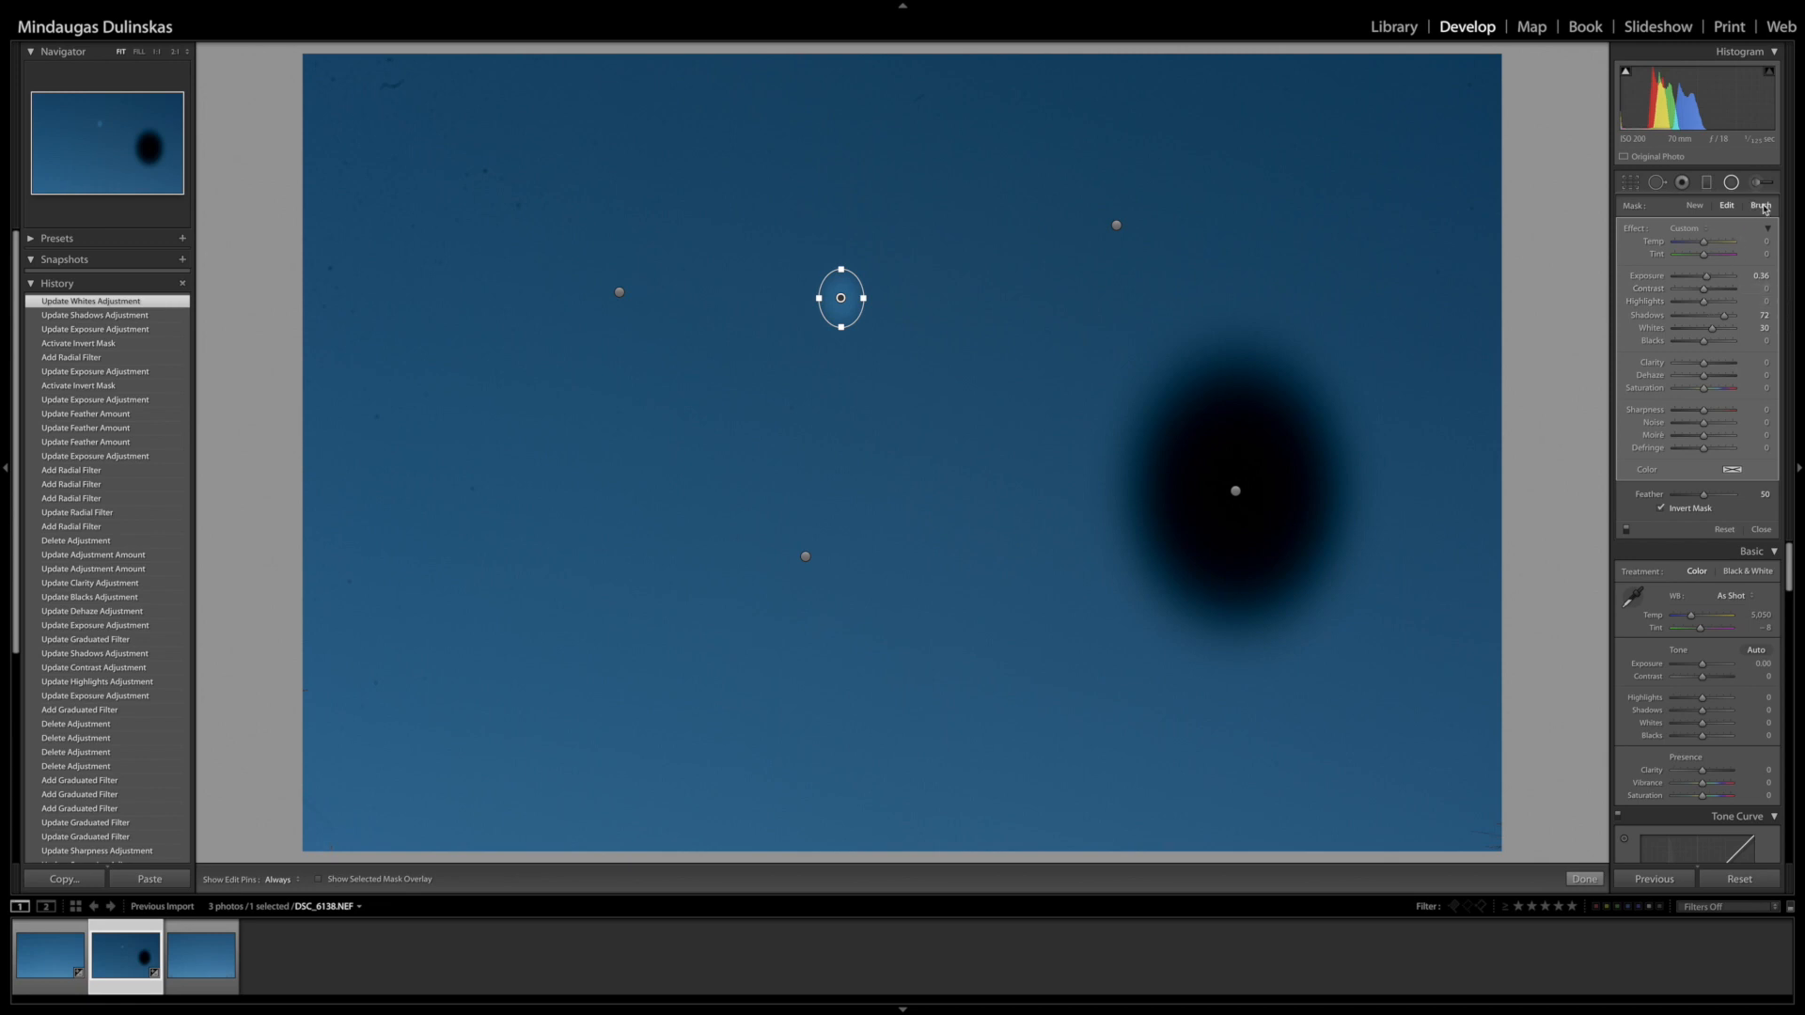
Extend the small radial filter's mask by brushing around its ellipse
{"action": "left_click", "coordinate": [1761, 206]}
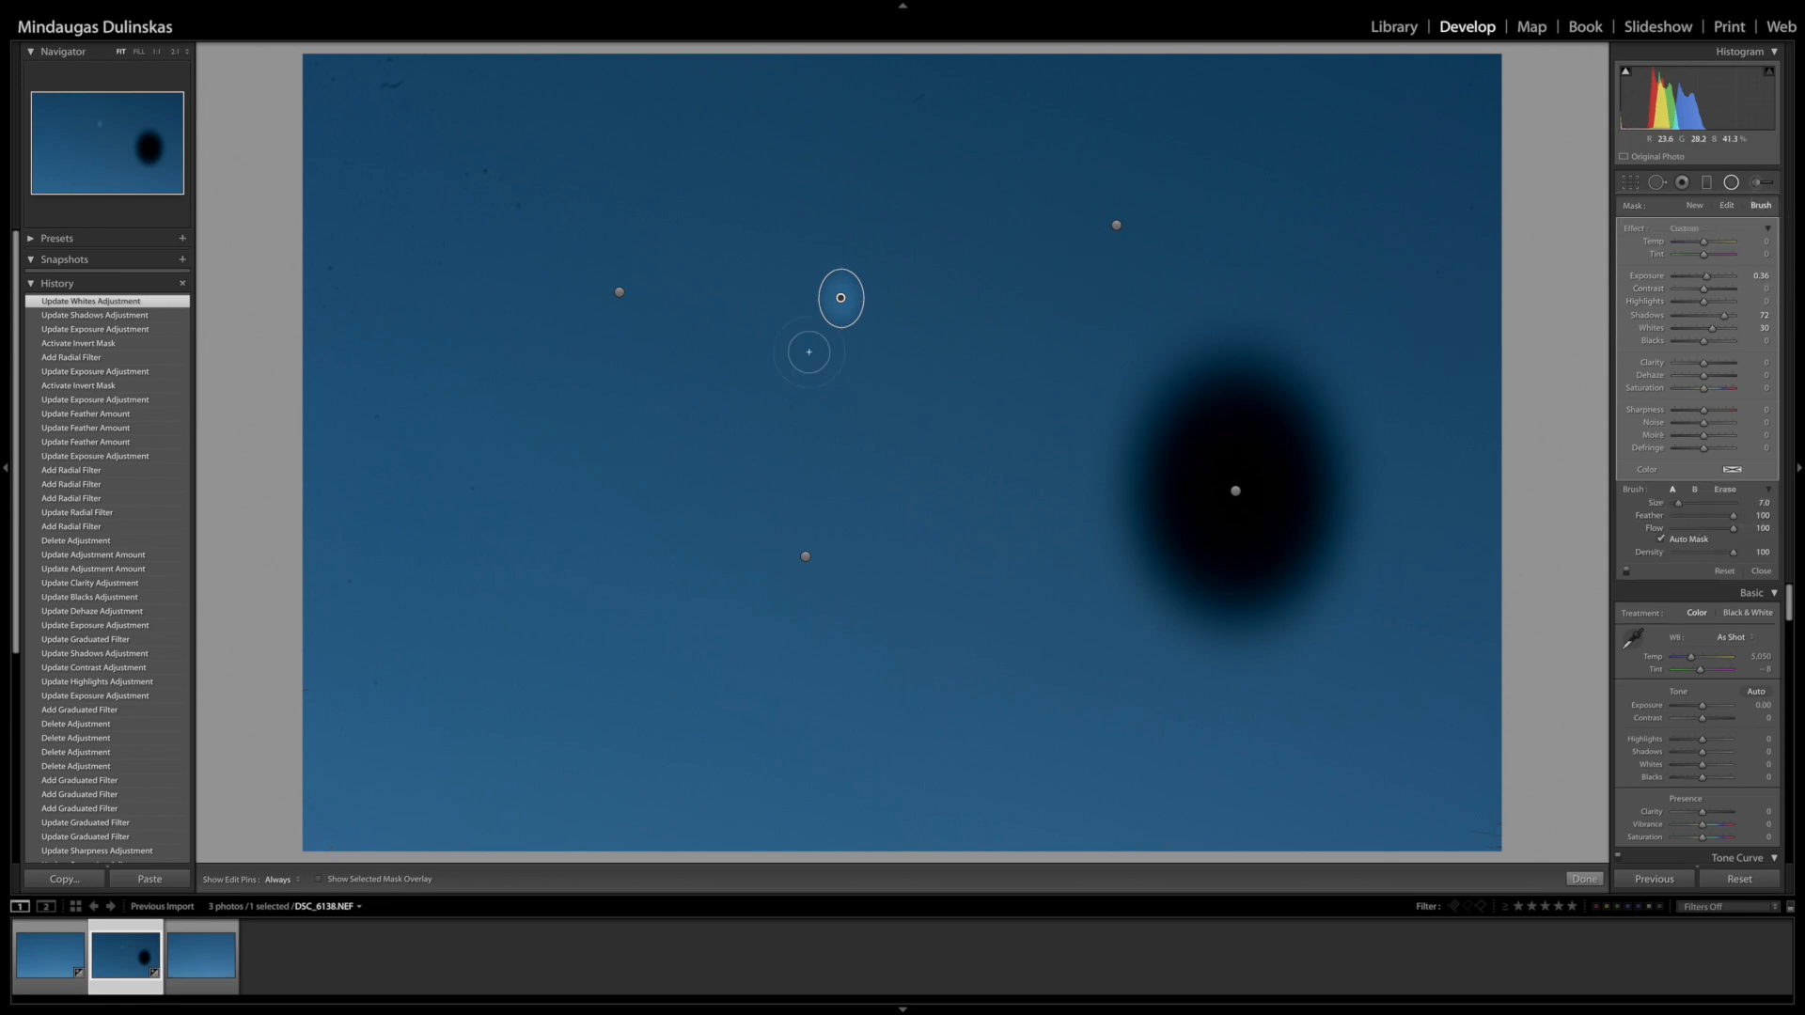
{"action": "key", "text": "h"}
{"action": "mouse_move", "coordinate": [860, 329]}
{"action": "left_mouse_down"}
{"action": "mouse_move", "coordinate": [874, 287]}
{"action": "mouse_move", "coordinate": [854, 279]}
{"action": "mouse_move", "coordinate": [828, 317]}
{"action": "mouse_move", "coordinate": [847, 337]}
{"action": "mouse_move", "coordinate": [844, 277]}
{"action": "mouse_move", "coordinate": [815, 320]}
{"action": "mouse_move", "coordinate": [831, 354]}
{"action": "mouse_move", "coordinate": [869, 320]}
{"action": "left_mouse_up"}
{"action": "key", "text": "h"}
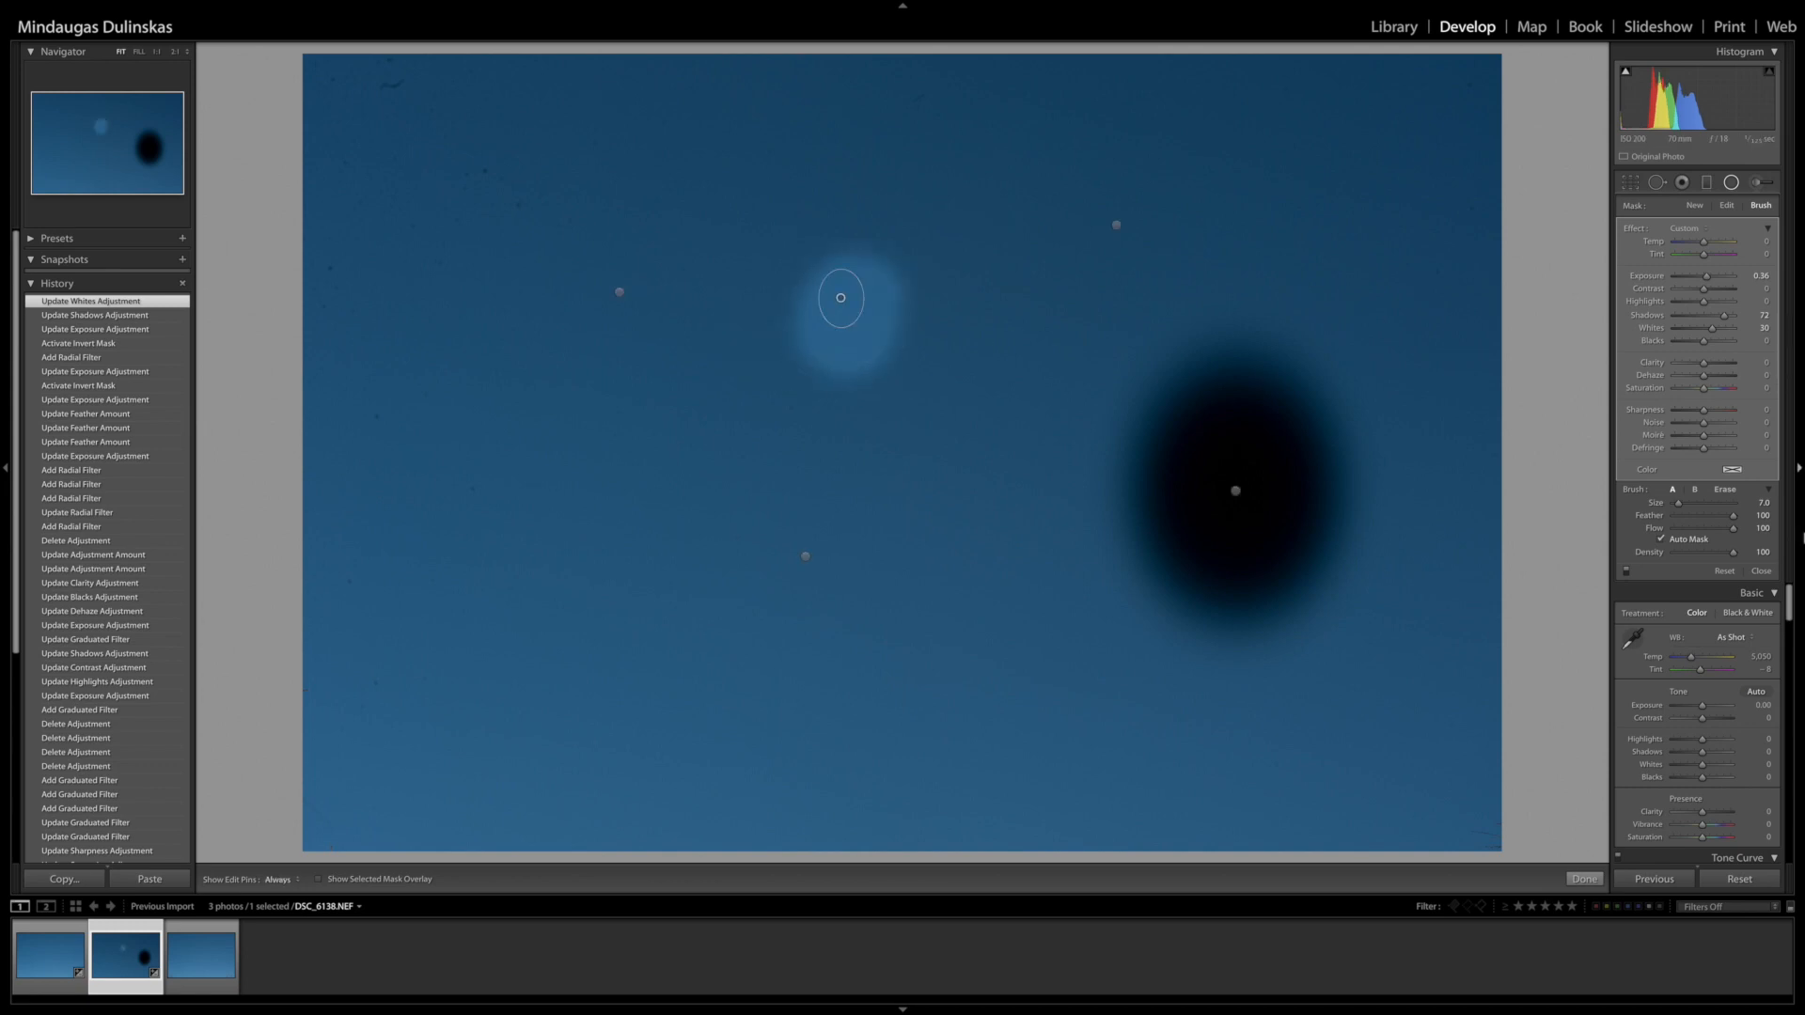
Erase the brushed area around the small radial filter with the mask brush in Erase mode
{"action": "left_click", "coordinate": [1725, 488]}
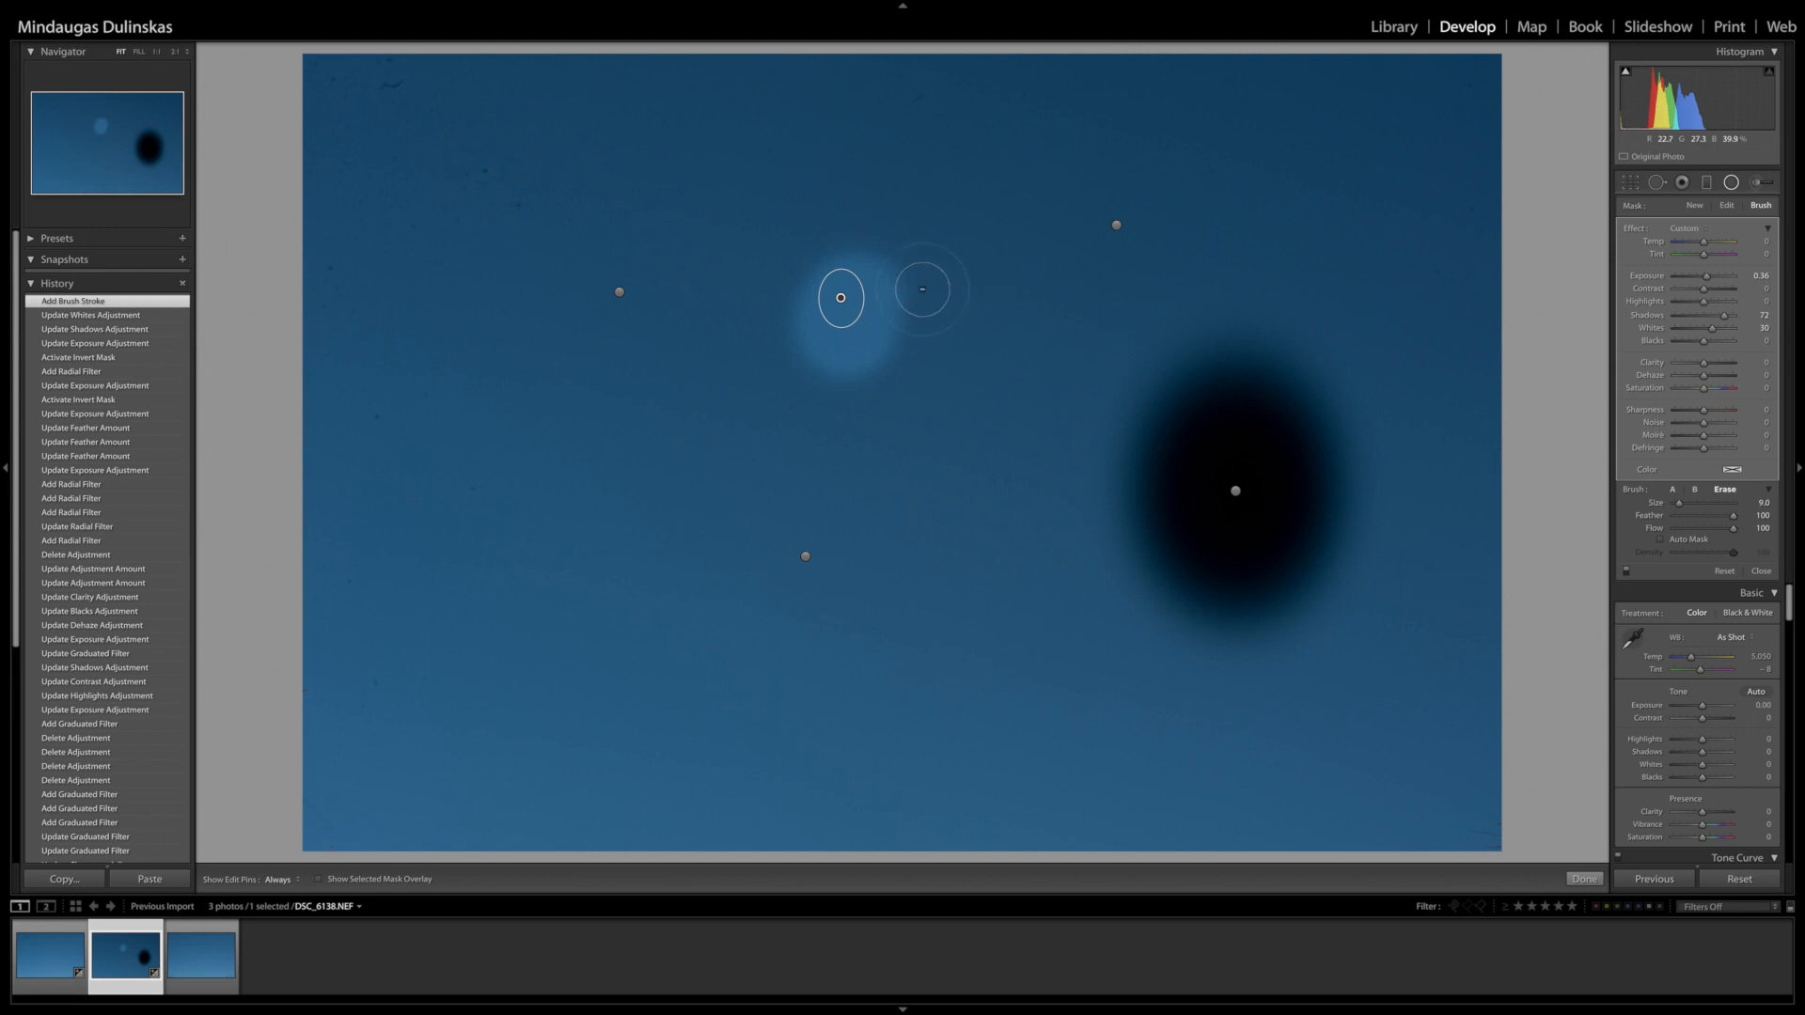
{"action": "key", "text": "h"}
{"action": "mouse_move", "coordinate": [911, 290]}
{"action": "left_mouse_down"}
{"action": "mouse_move", "coordinate": [868, 371]}
{"action": "mouse_move", "coordinate": [800, 323]}
{"action": "mouse_move", "coordinate": [818, 270]}
{"action": "mouse_move", "coordinate": [847, 250]}
{"action": "mouse_move", "coordinate": [893, 265]}
{"action": "mouse_move", "coordinate": [907, 295]}
{"action": "mouse_move", "coordinate": [907, 344]}
{"action": "mouse_move", "coordinate": [851, 371]}
{"action": "mouse_move", "coordinate": [811, 343]}
{"action": "mouse_move", "coordinate": [835, 284]}
{"action": "mouse_move", "coordinate": [885, 301]}
{"action": "mouse_move", "coordinate": [874, 345]}
{"action": "mouse_move", "coordinate": [829, 328]}
{"action": "mouse_move", "coordinate": [850, 288]}
{"action": "mouse_move", "coordinate": [899, 311]}
{"action": "mouse_move", "coordinate": [868, 353]}
{"action": "mouse_move", "coordinate": [827, 310]}
{"action": "mouse_move", "coordinate": [919, 309]}
{"action": "mouse_move", "coordinate": [834, 382]}
{"action": "left_mouse_up"}
{"action": "key", "text": "h"}
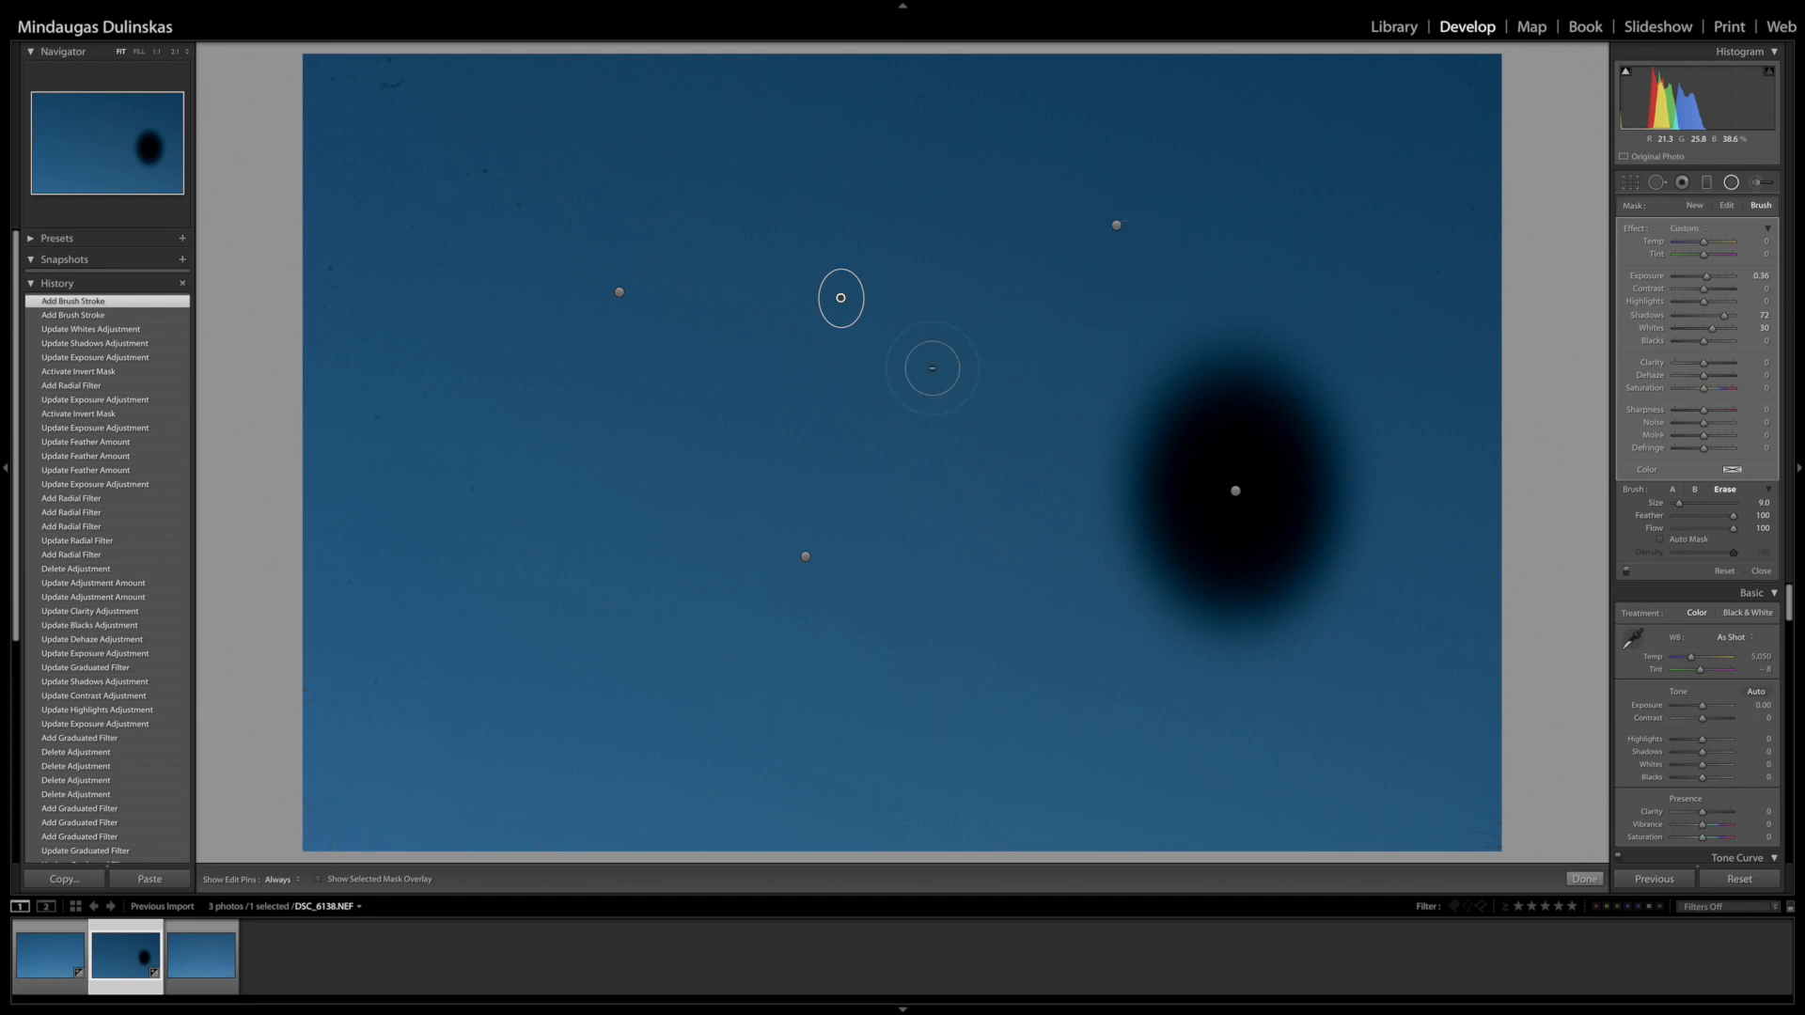
Select the wide radial filter at lower centre and set its Exposure to -4.00
{"action": "left_click", "coordinate": [805, 556]}
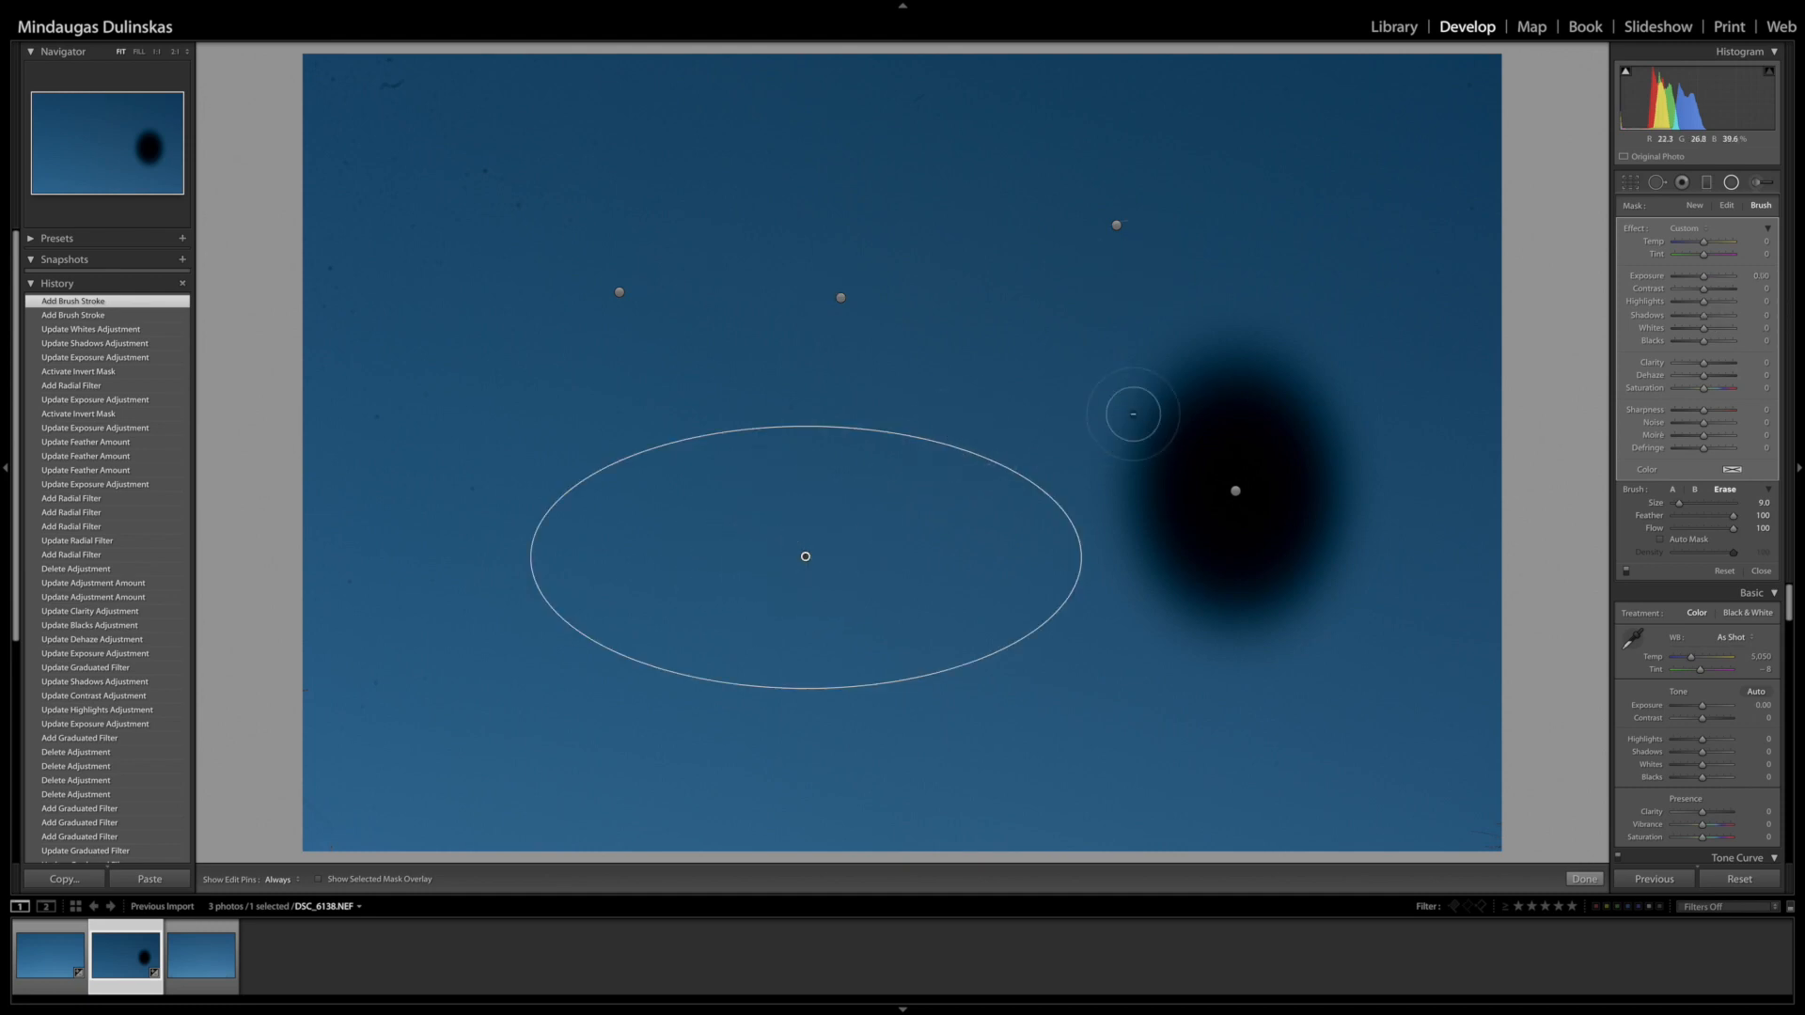
{"action": "left_click_drag", "start_coordinate": [1703, 275], "coordinate": [1674, 276]}
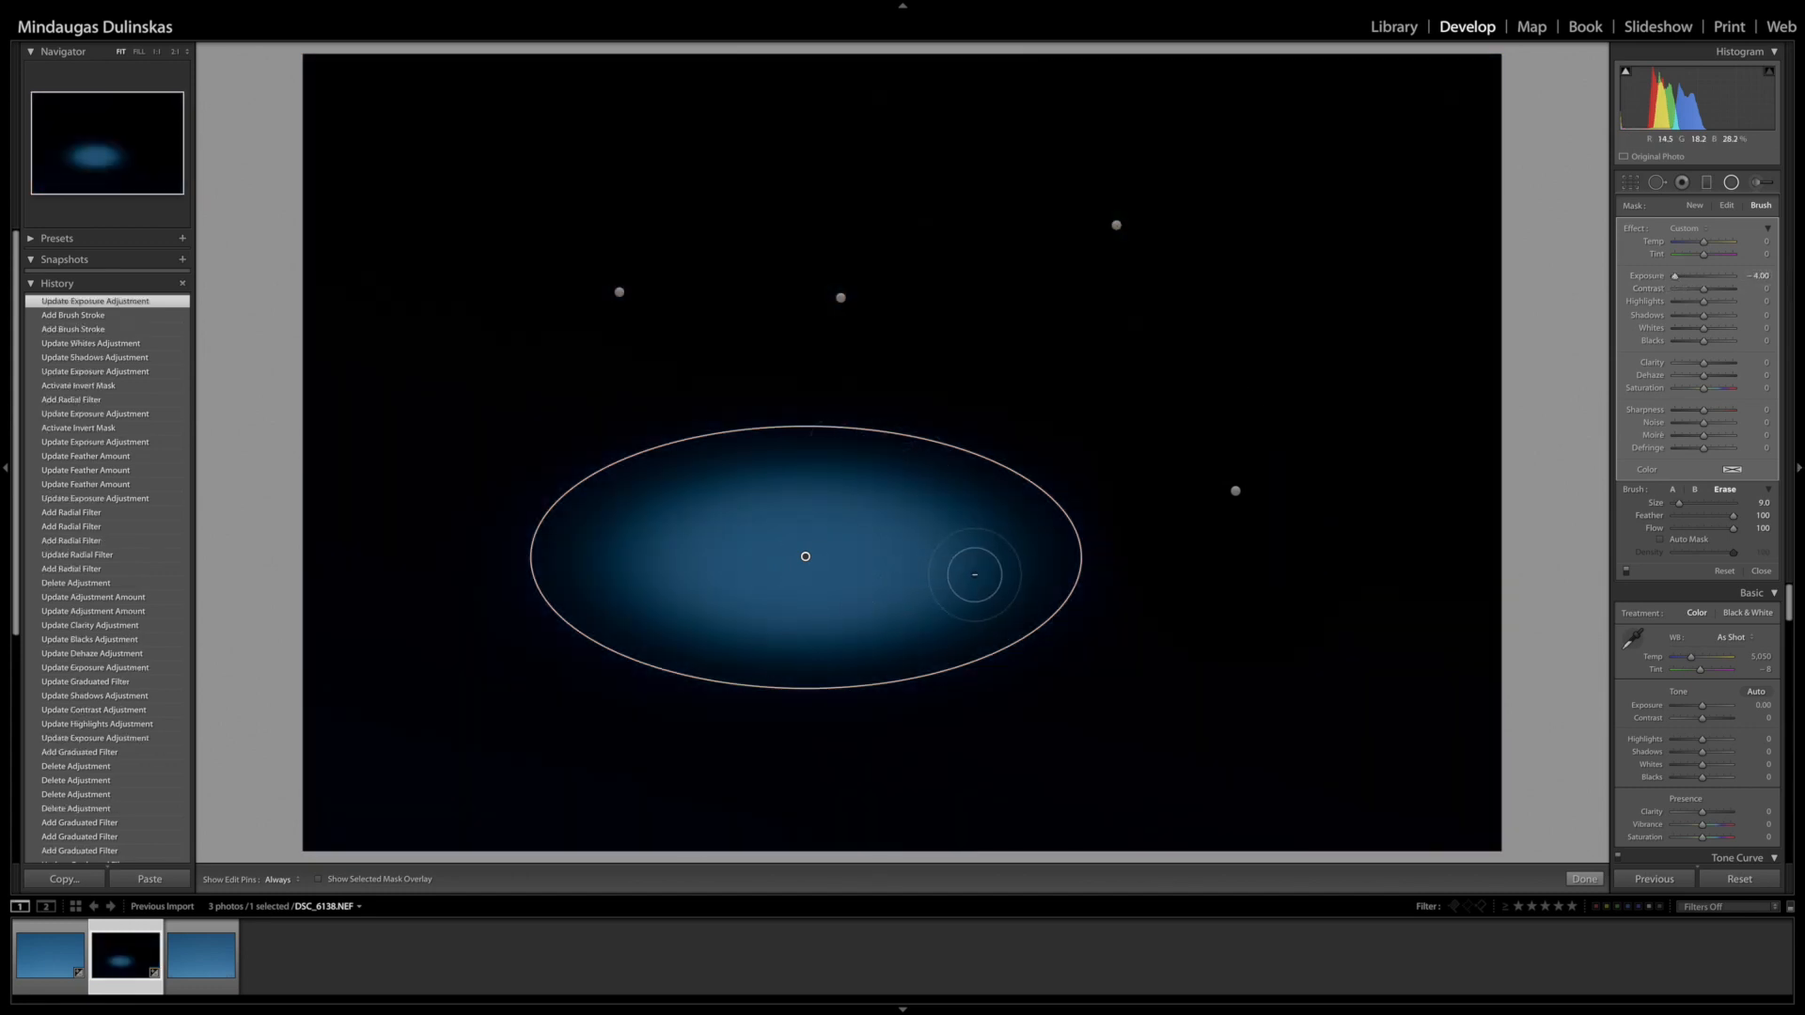
Using mask brush A at Size 24.8 and Feather 39, paint the darkening over the right half of the wide radial filter's ellipse
{"action": "left_click", "coordinate": [1754, 208]}
{"action": "left_click", "coordinate": [1672, 490]}
{"action": "left_click_drag", "start_coordinate": [1674, 503], "coordinate": [1698, 515]}
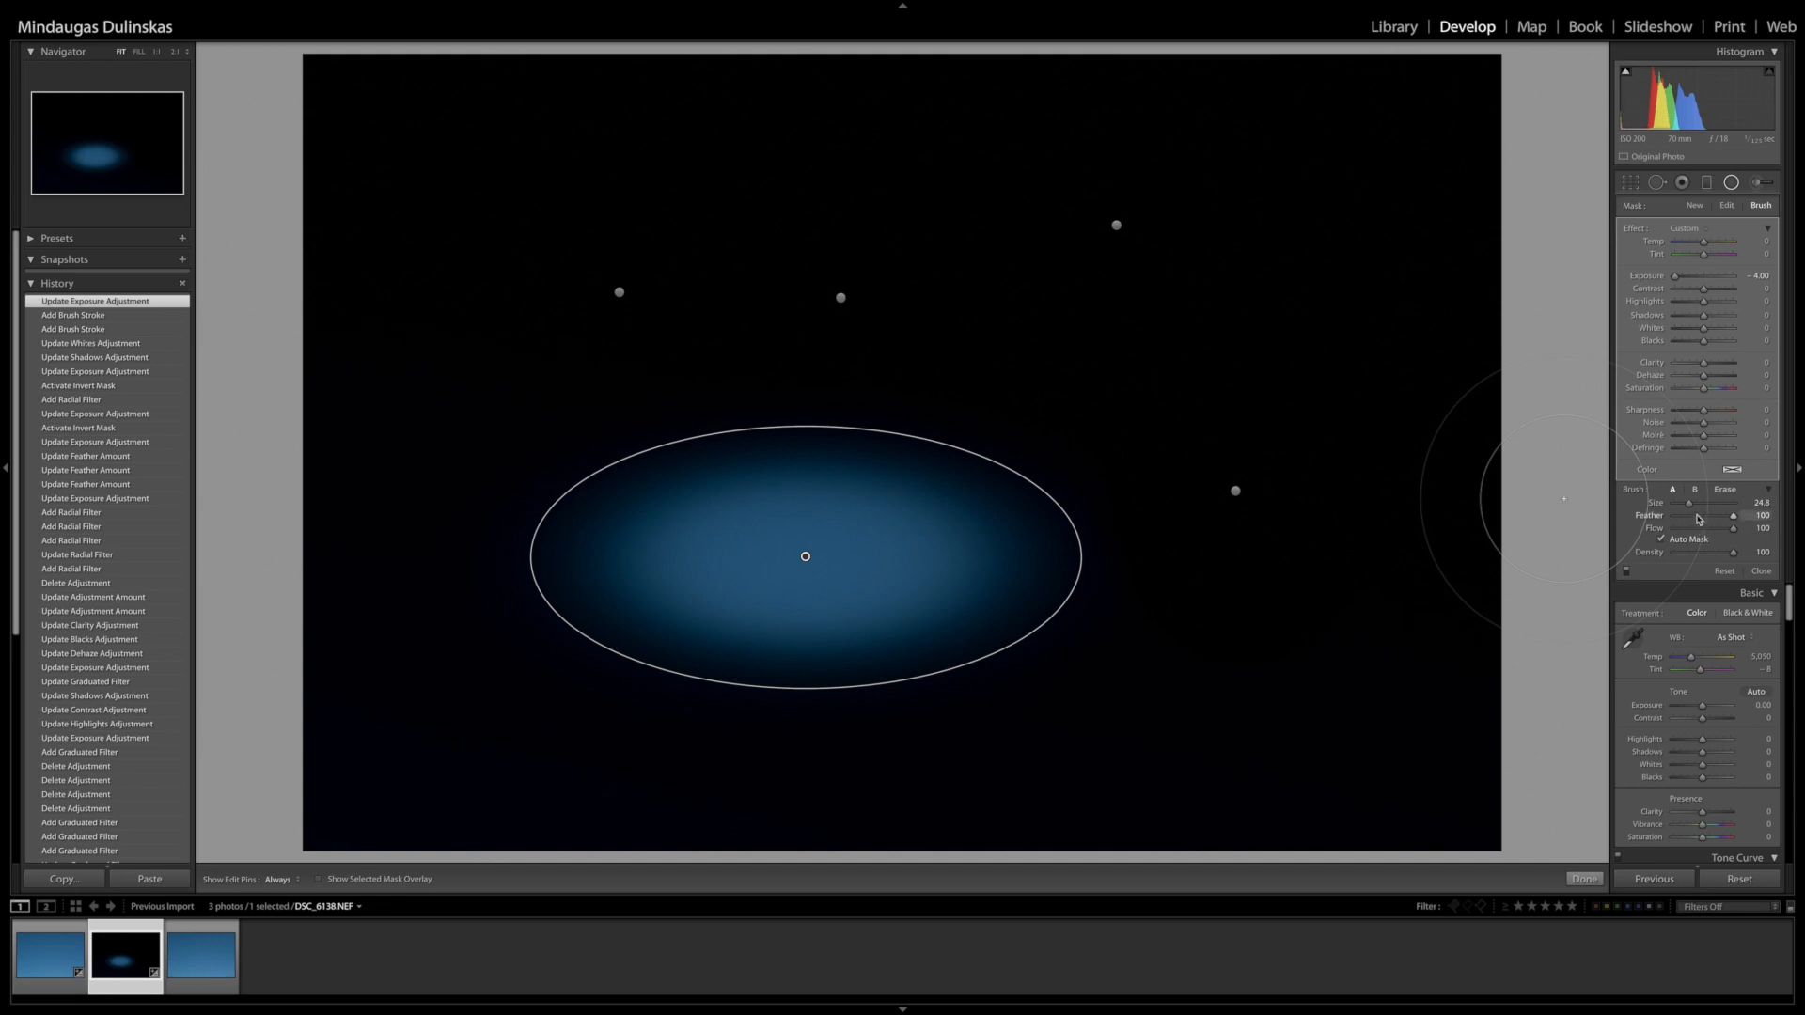
{"action": "key", "text": "h"}
{"action": "mouse_move", "coordinate": [967, 491]}
{"action": "left_mouse_down"}
{"action": "mouse_move", "coordinate": [994, 569]}
{"action": "mouse_move", "coordinate": [948, 603]}
{"action": "mouse_move", "coordinate": [979, 535]}
{"action": "mouse_move", "coordinate": [940, 484]}
{"action": "mouse_move", "coordinate": [1004, 590]}
{"action": "mouse_move", "coordinate": [987, 677]}
{"action": "left_mouse_up"}
{"action": "key", "text": "h"}
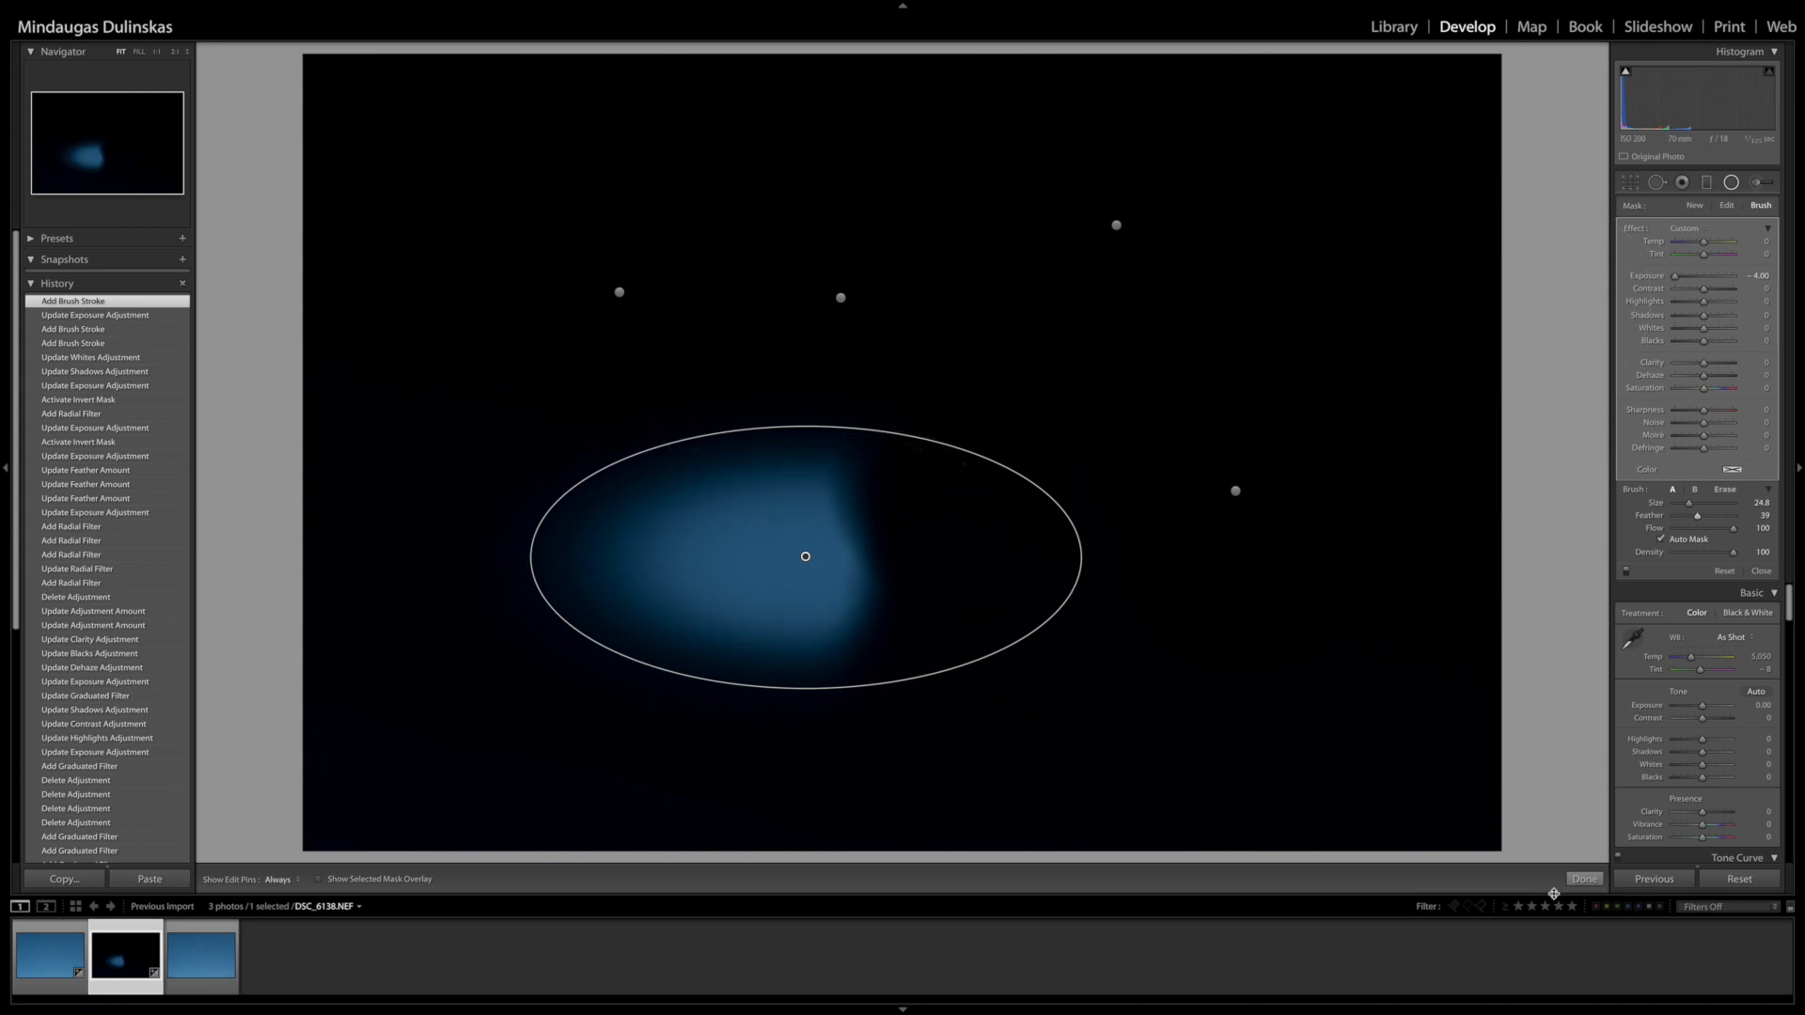
Close the Radial Filter and reset all develop settings of the darkened photo
{"action": "left_click", "coordinate": [1583, 879]}
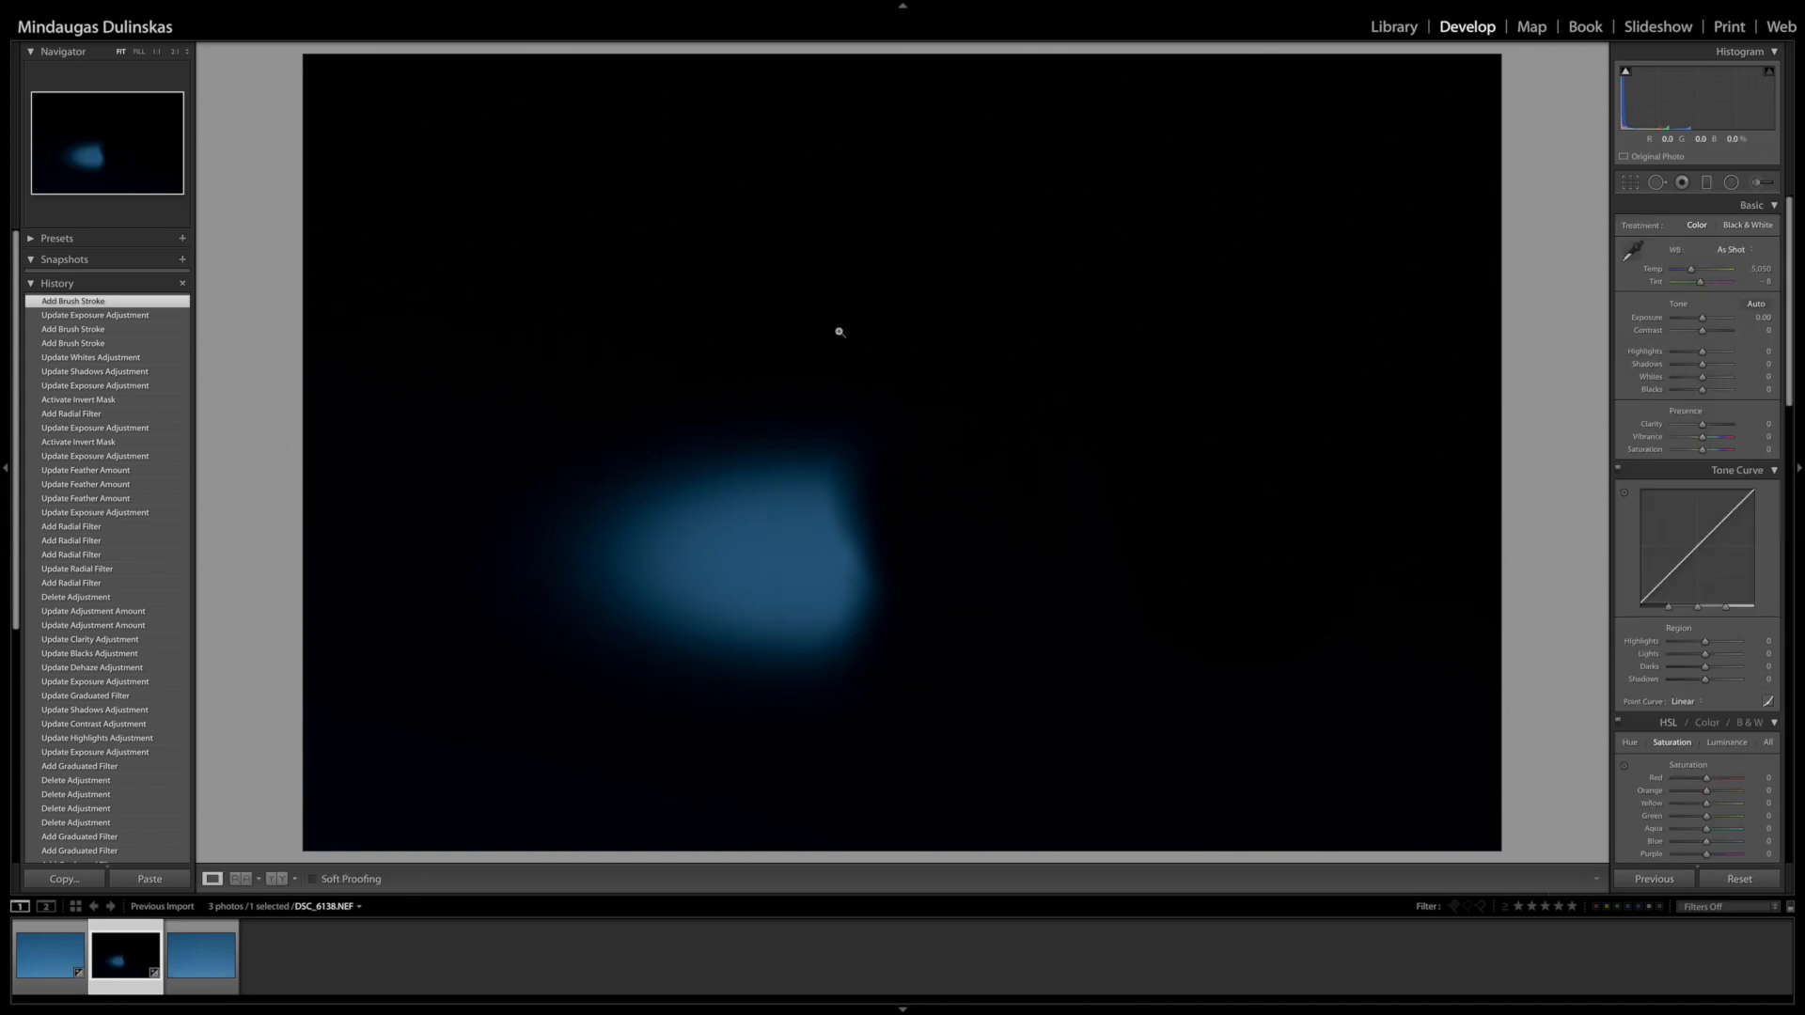
{"action": "left_click", "coordinate": [1738, 881]}
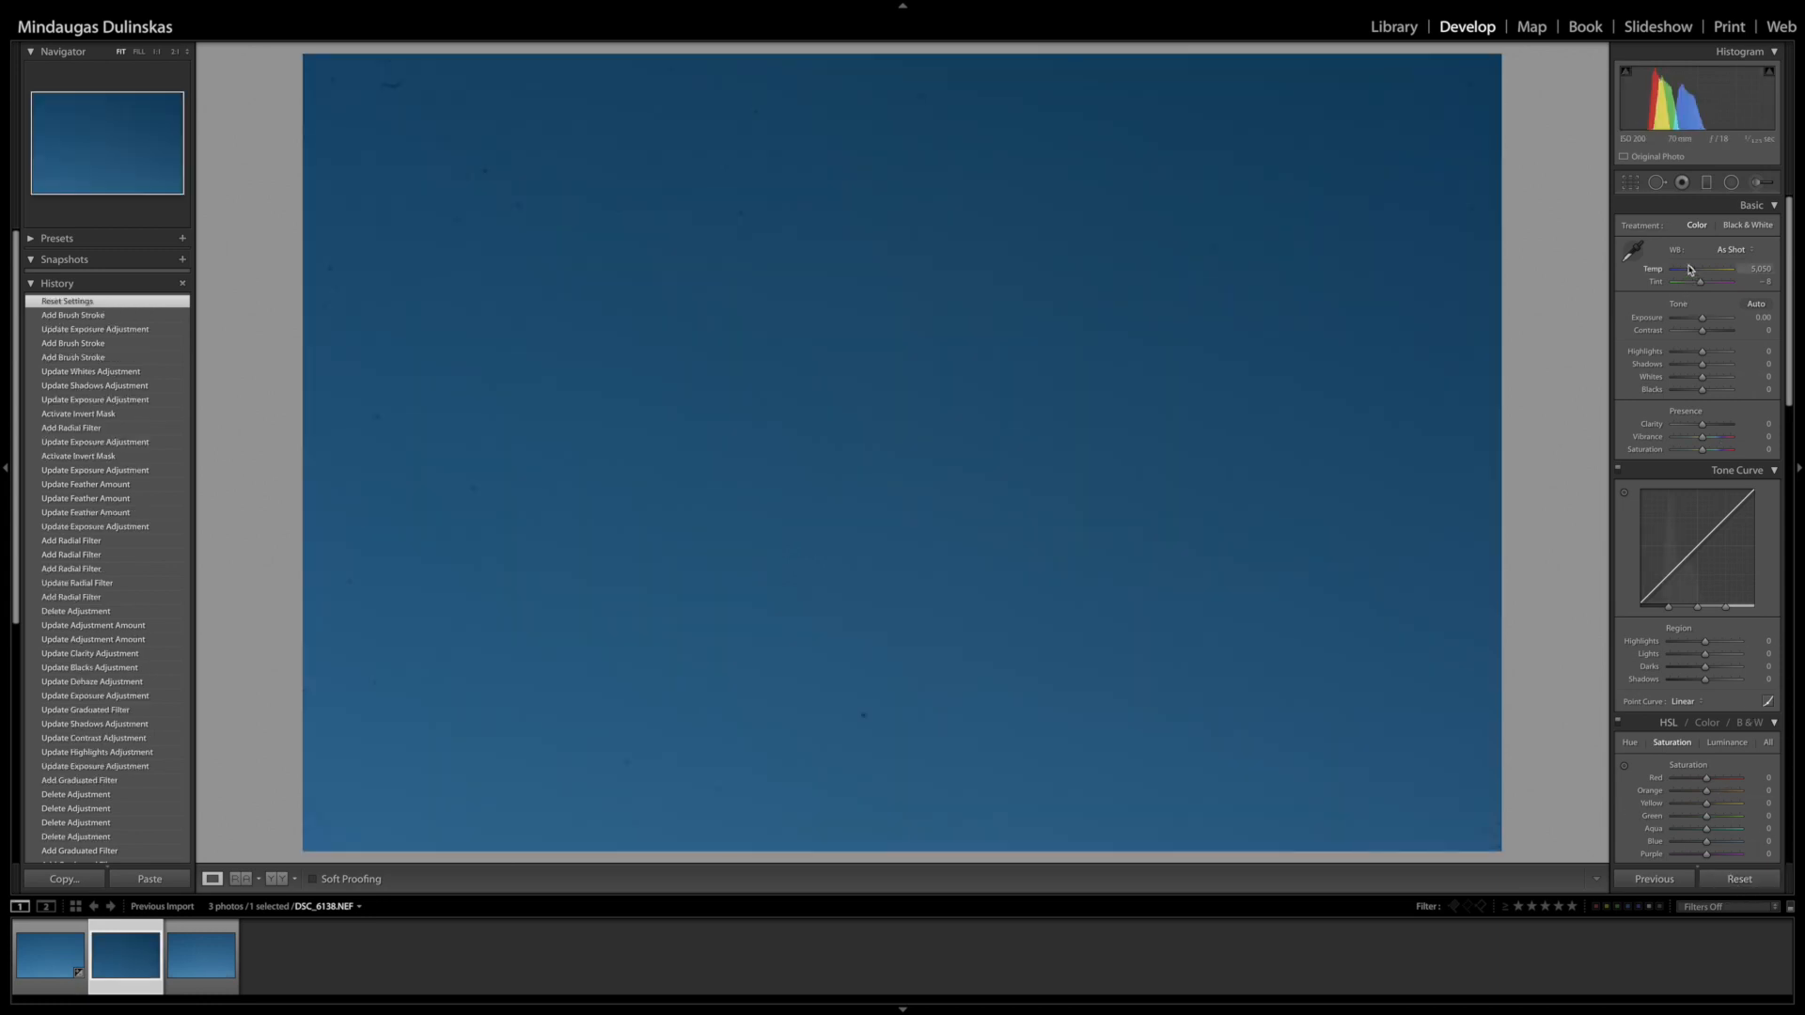
{"action": "left_click", "coordinate": [1752, 184]}
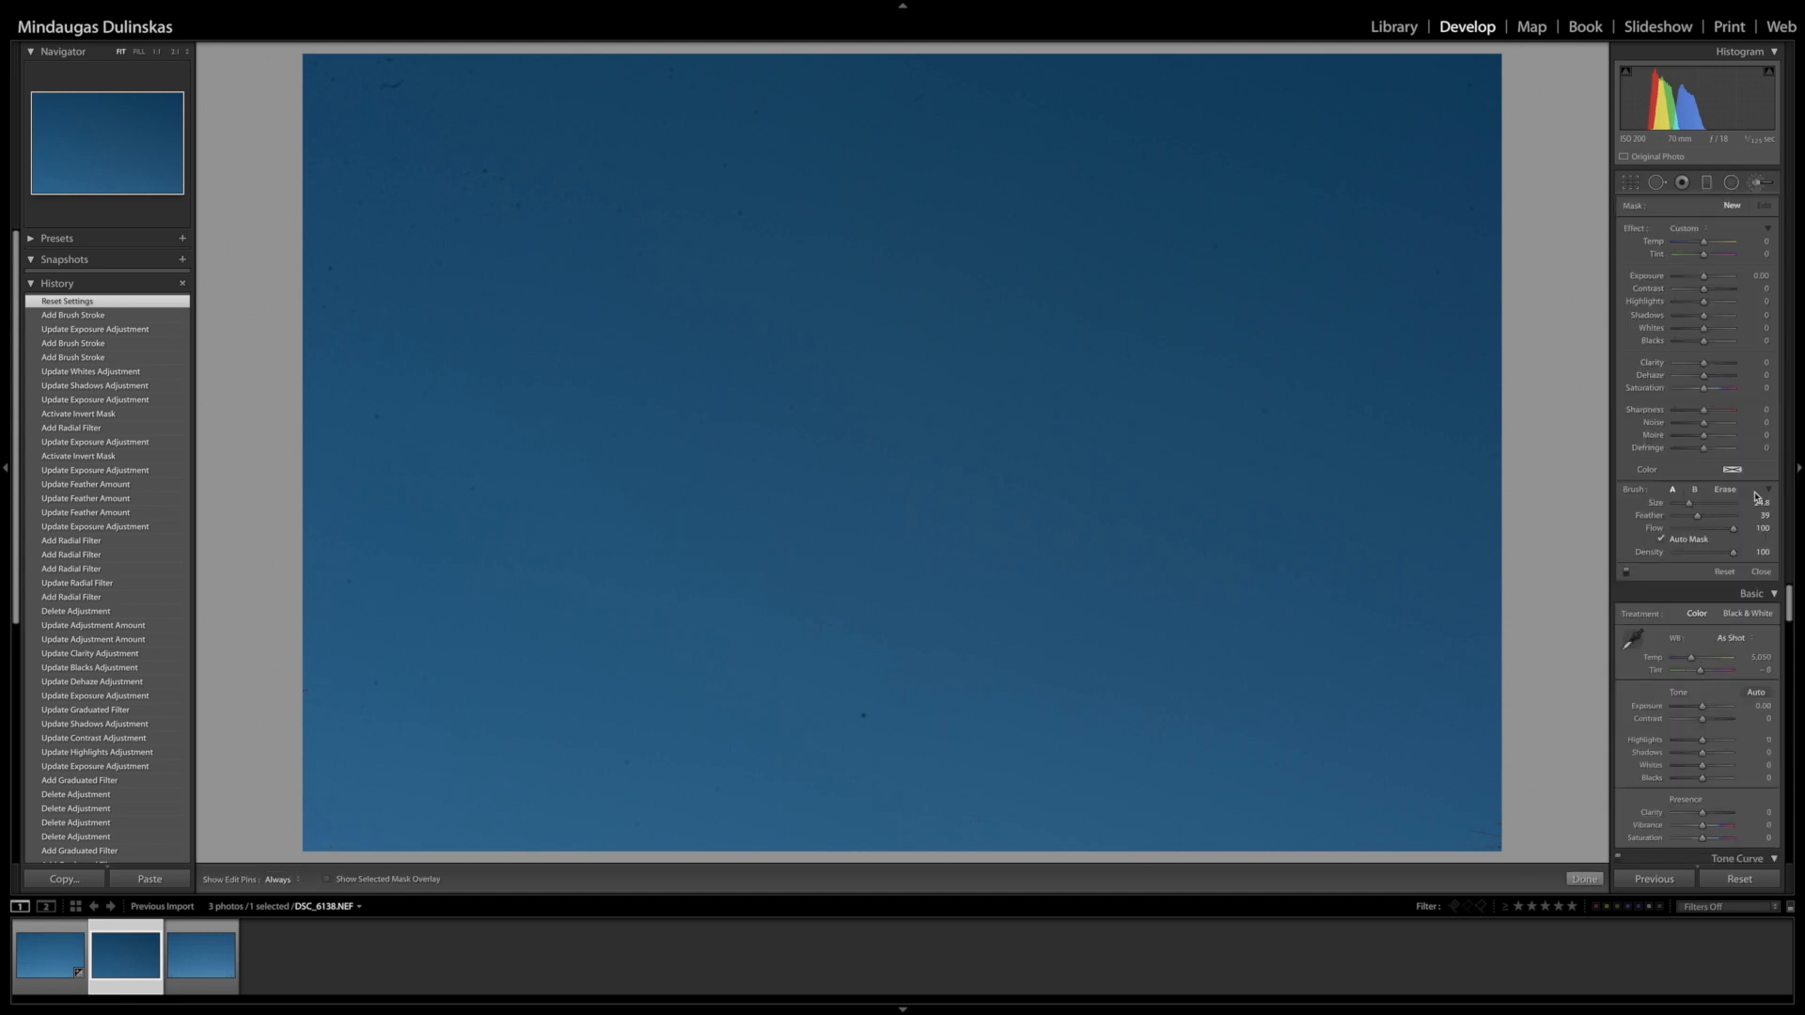
{"action": "left_click", "coordinate": [1760, 571]}
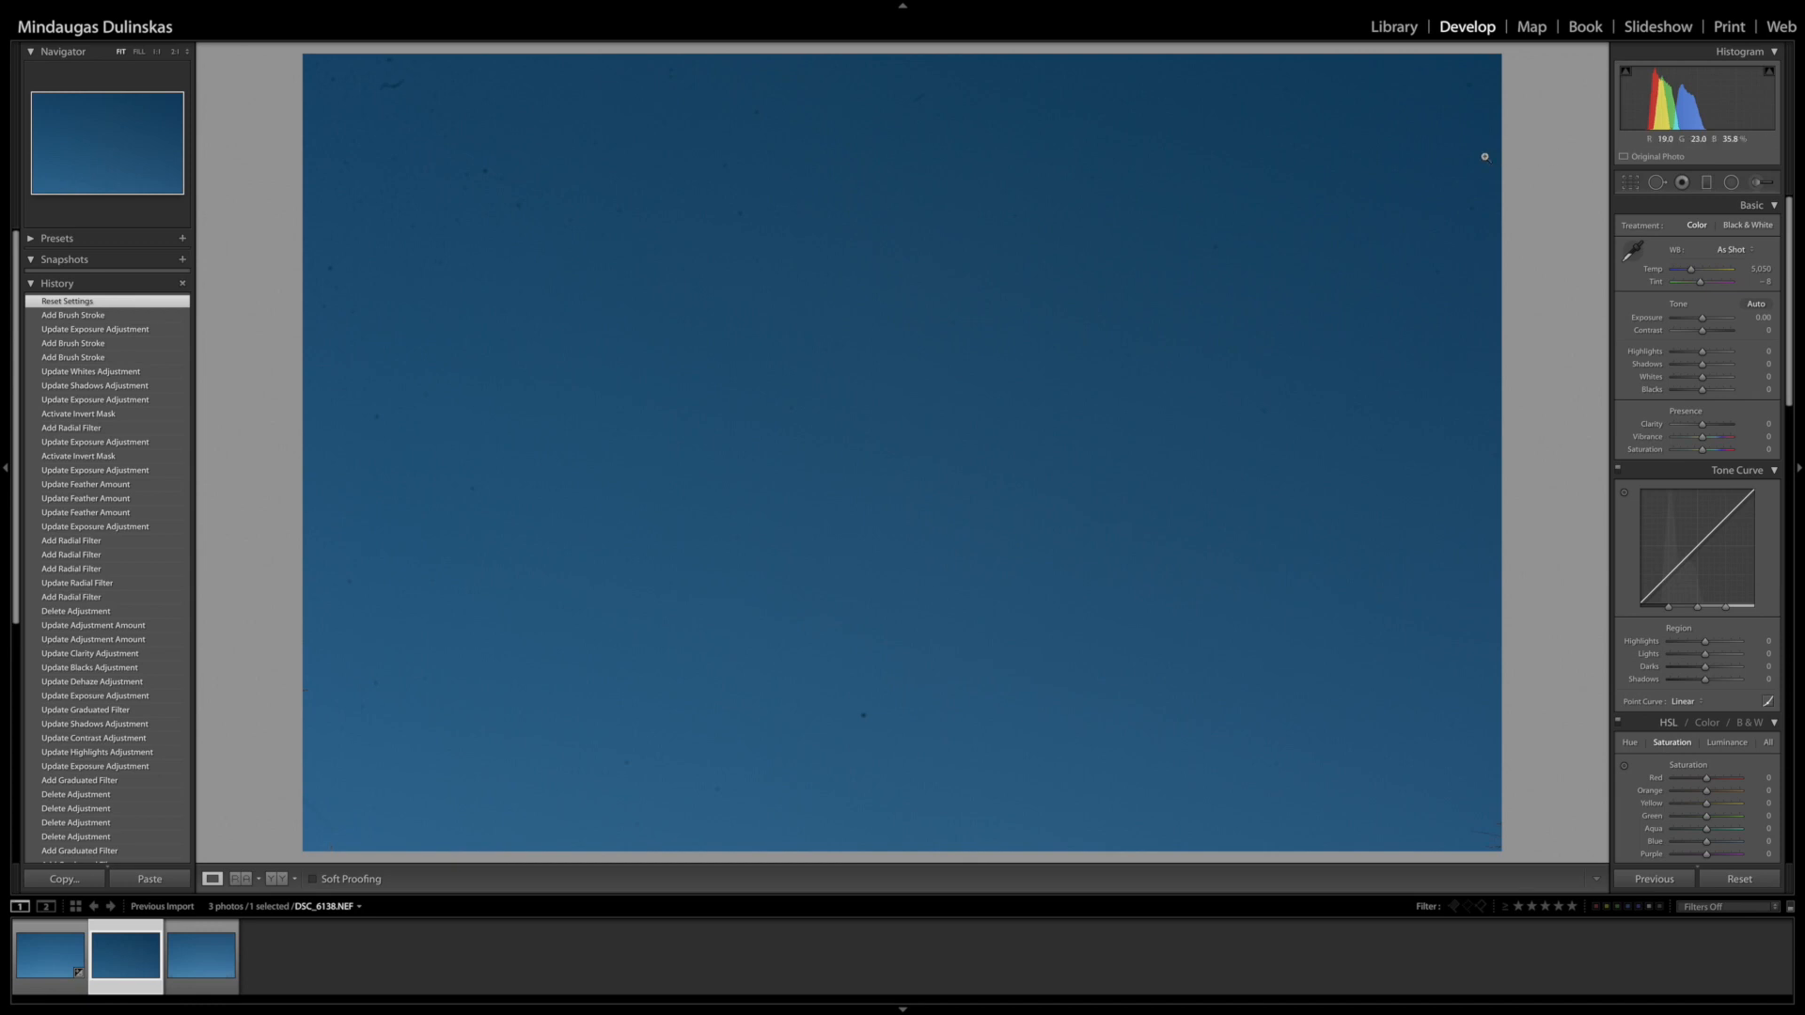
Crop the photo to a wide rectangle about half its width, framing the upper-left part of the sky
{"action": "left_click", "coordinate": [1626, 184]}
{"action": "left_click_drag", "start_coordinate": [513, 191], "coordinate": [1112, 545]}
{"action": "left_click_drag", "start_coordinate": [657, 326], "coordinate": [913, 457]}
{"action": "key", "text": "Return"}
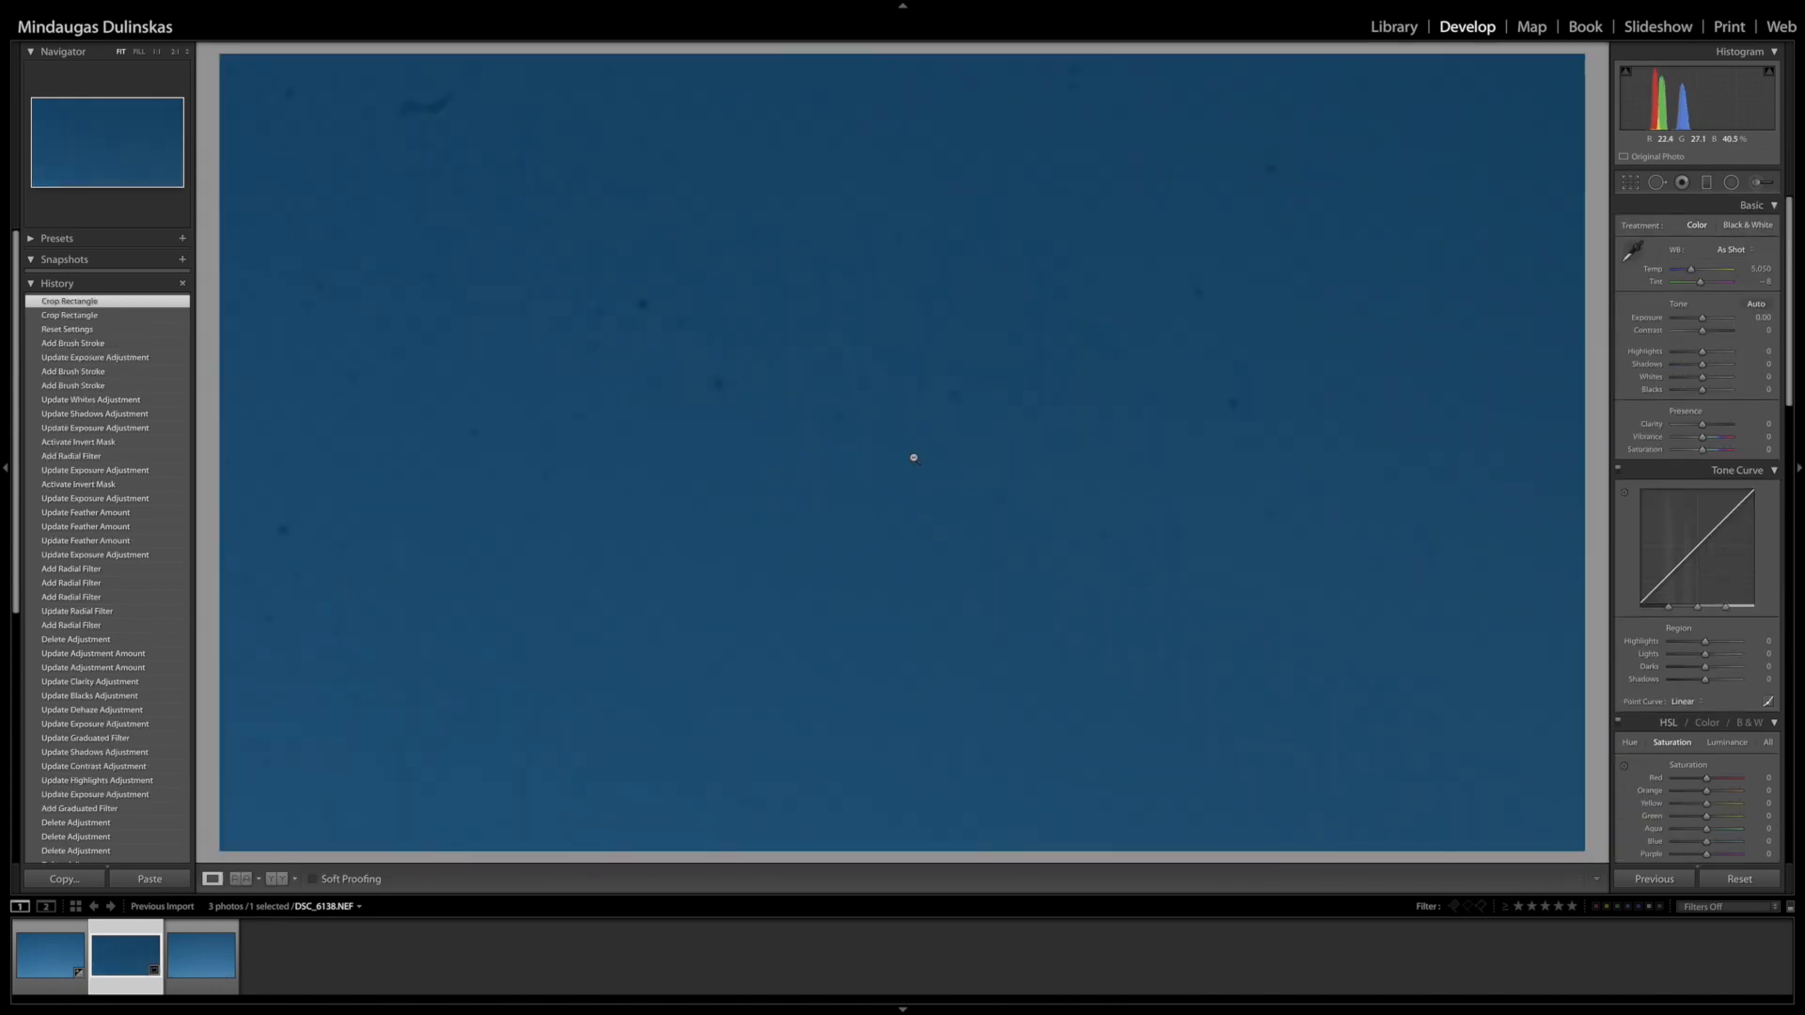
Using Spot Removal in Heal mode with the brush size reduced to 49, heal four dust spots around the photo's centre
{"action": "left_click", "coordinate": [1657, 183]}
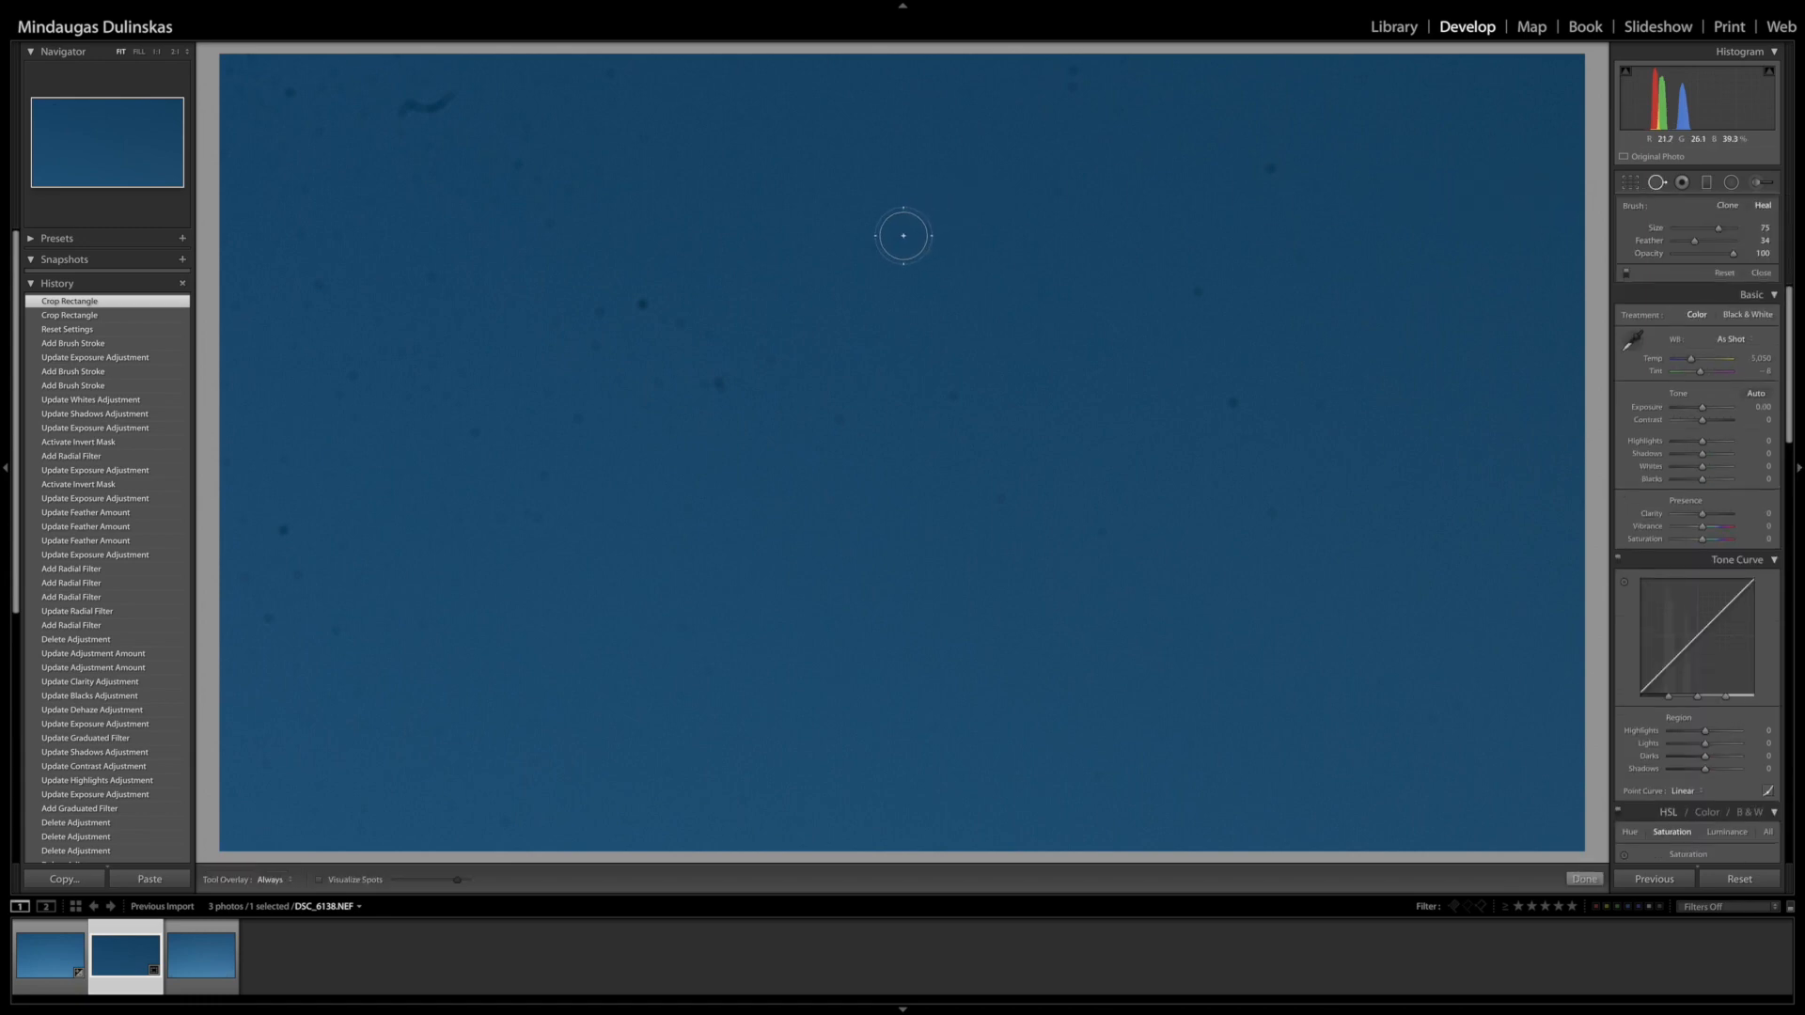
{"action": "scroll", "coordinate": [902, 239], "scroll_direction": "down", "scroll_amount": 3}
{"action": "scroll", "coordinate": [899, 239], "scroll_direction": "down", "scroll_amount": 8}
{"action": "left_click", "coordinate": [899, 240]}
{"action": "left_click", "coordinate": [951, 394]}
{"action": "left_click", "coordinate": [1000, 501]}
{"action": "left_click", "coordinate": [1100, 533]}
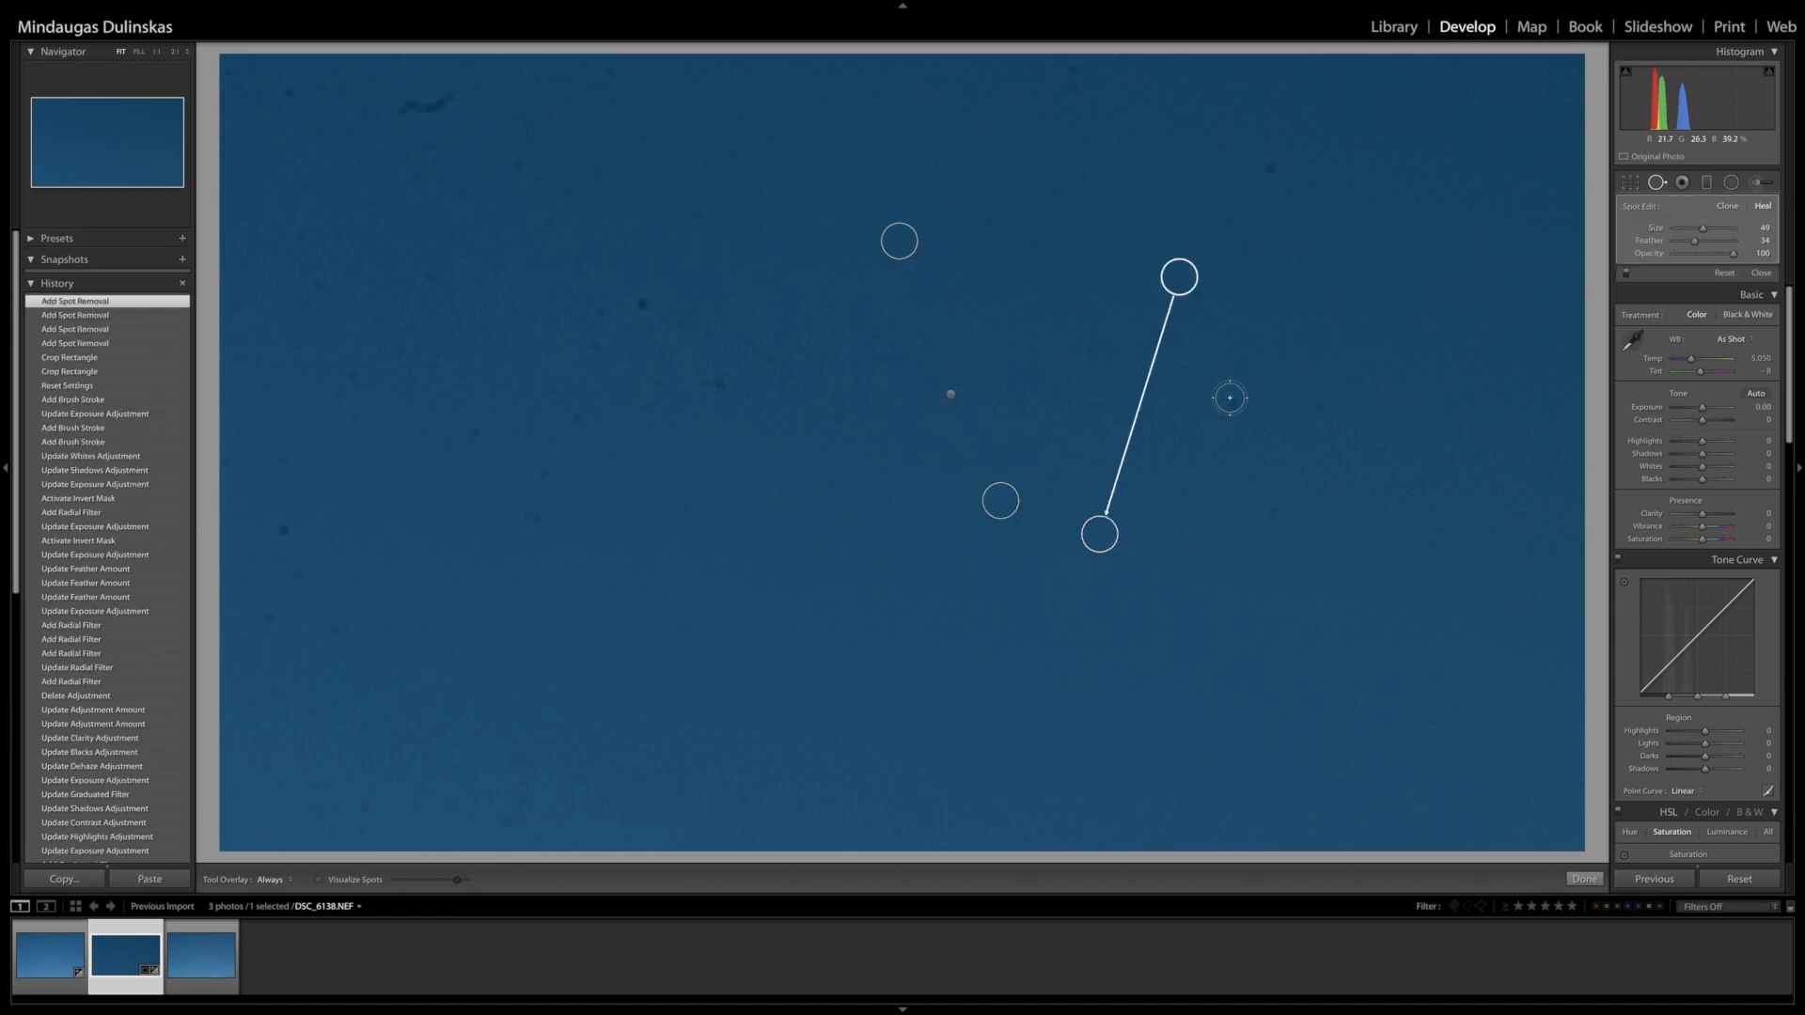
Heal six dust spots across the right part of the cropped sky
{"action": "left_click", "coordinate": [1233, 398]}
{"action": "left_click", "coordinate": [1202, 290]}
{"action": "left_click", "coordinate": [1272, 172]}
{"action": "left_click", "coordinate": [1296, 254]}
{"action": "left_click", "coordinate": [1320, 406]}
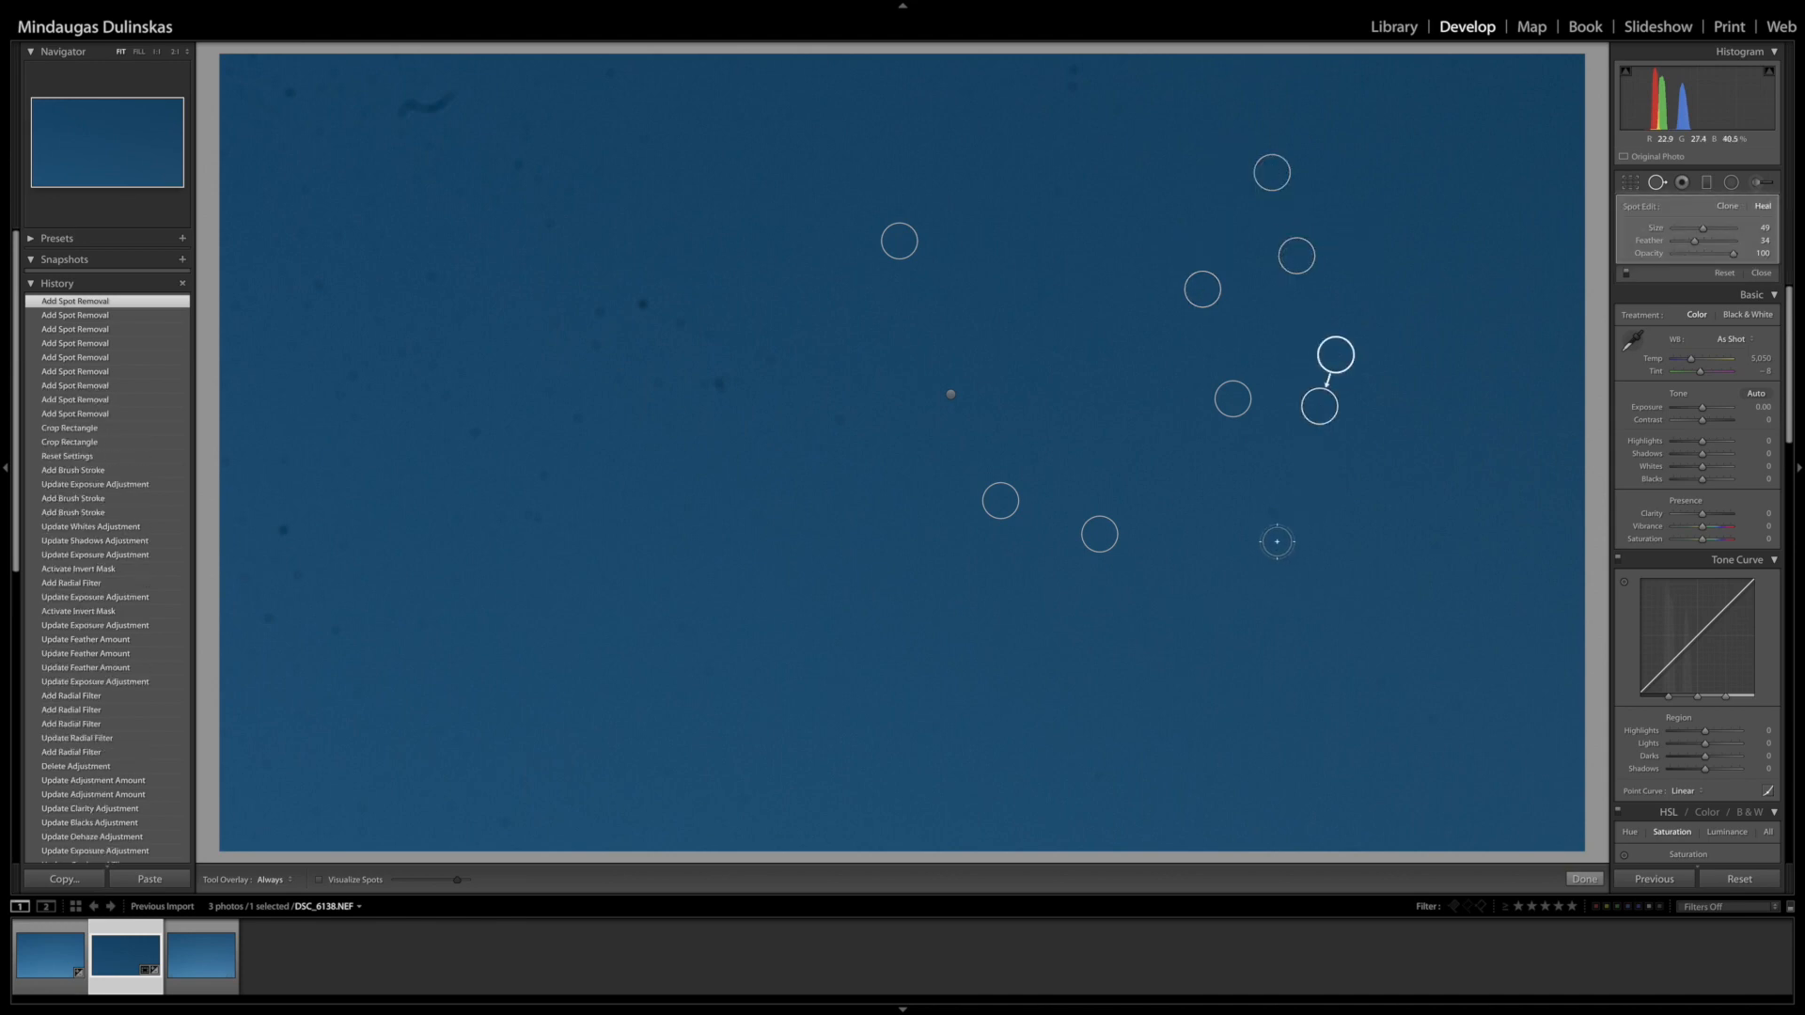
{"action": "left_click", "coordinate": [1274, 517]}
Heal seven more dust spots in the area left of the photo's centre
{"action": "left_click", "coordinate": [842, 428]}
{"action": "left_click", "coordinate": [715, 386]}
{"action": "left_click", "coordinate": [768, 359]}
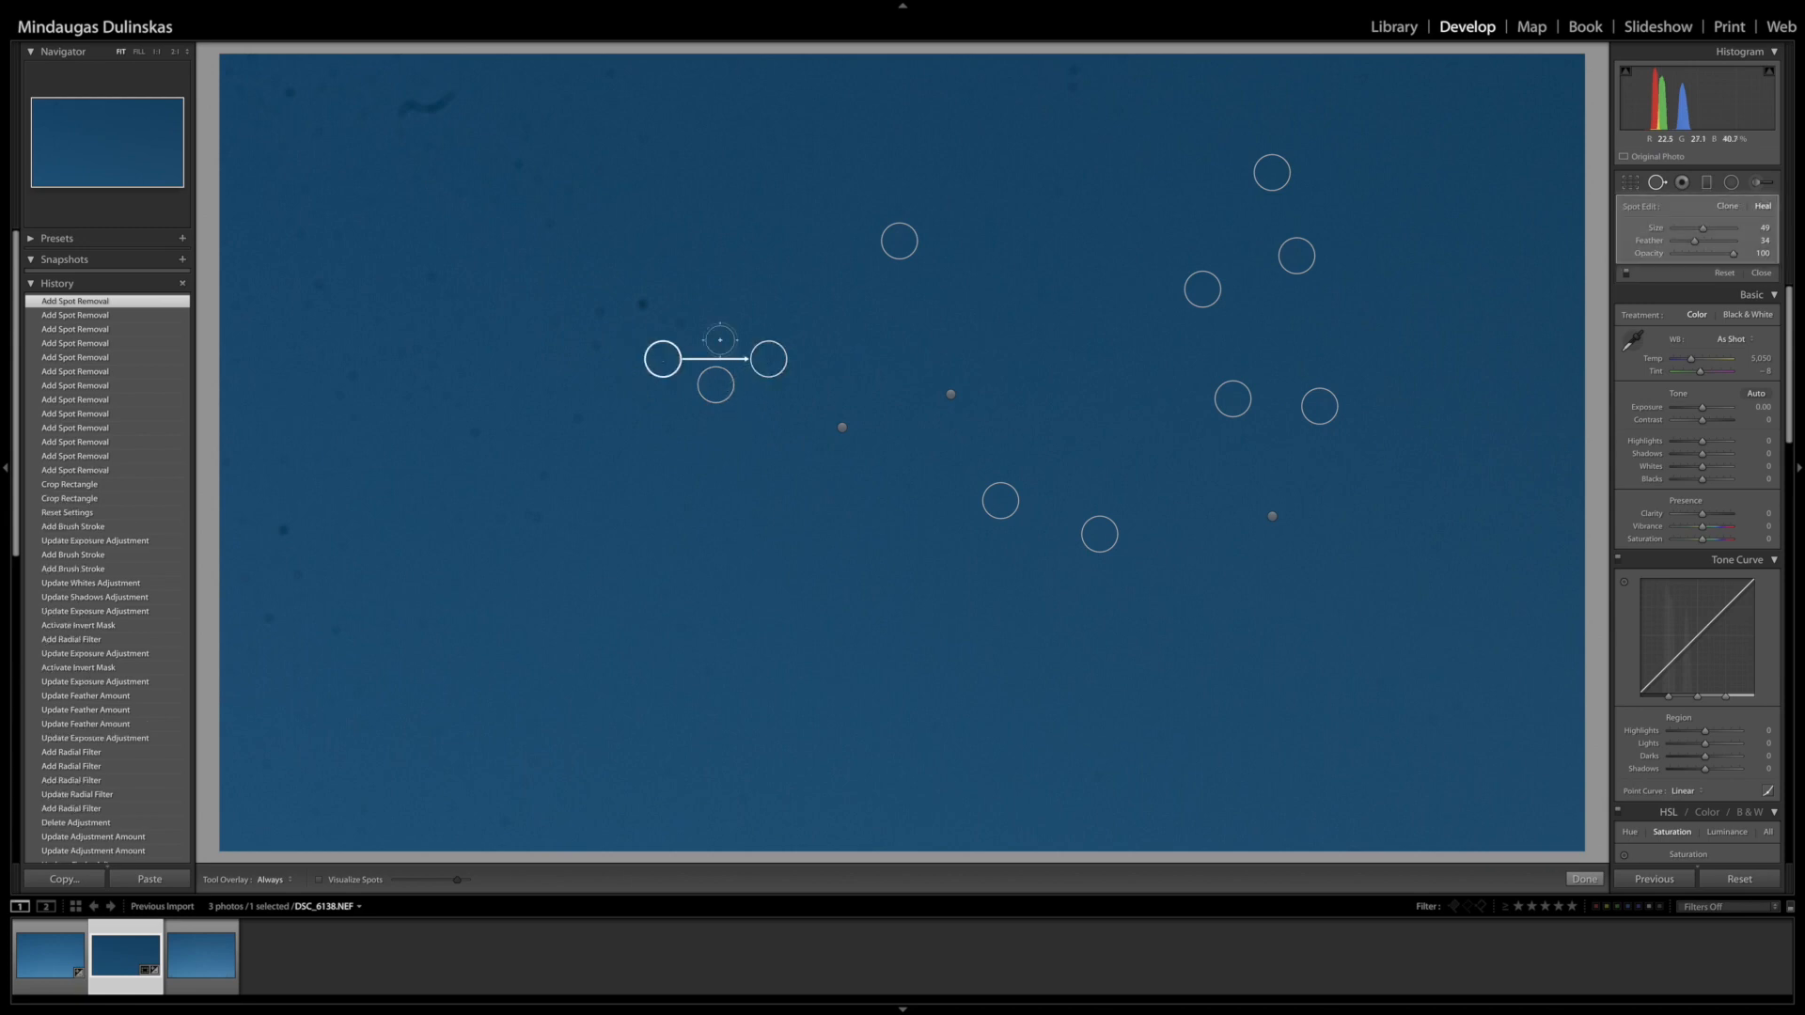
{"action": "left_click", "coordinate": [682, 321]}
{"action": "left_click", "coordinate": [643, 308]}
{"action": "left_click", "coordinate": [595, 311]}
{"action": "left_click", "coordinate": [591, 342]}
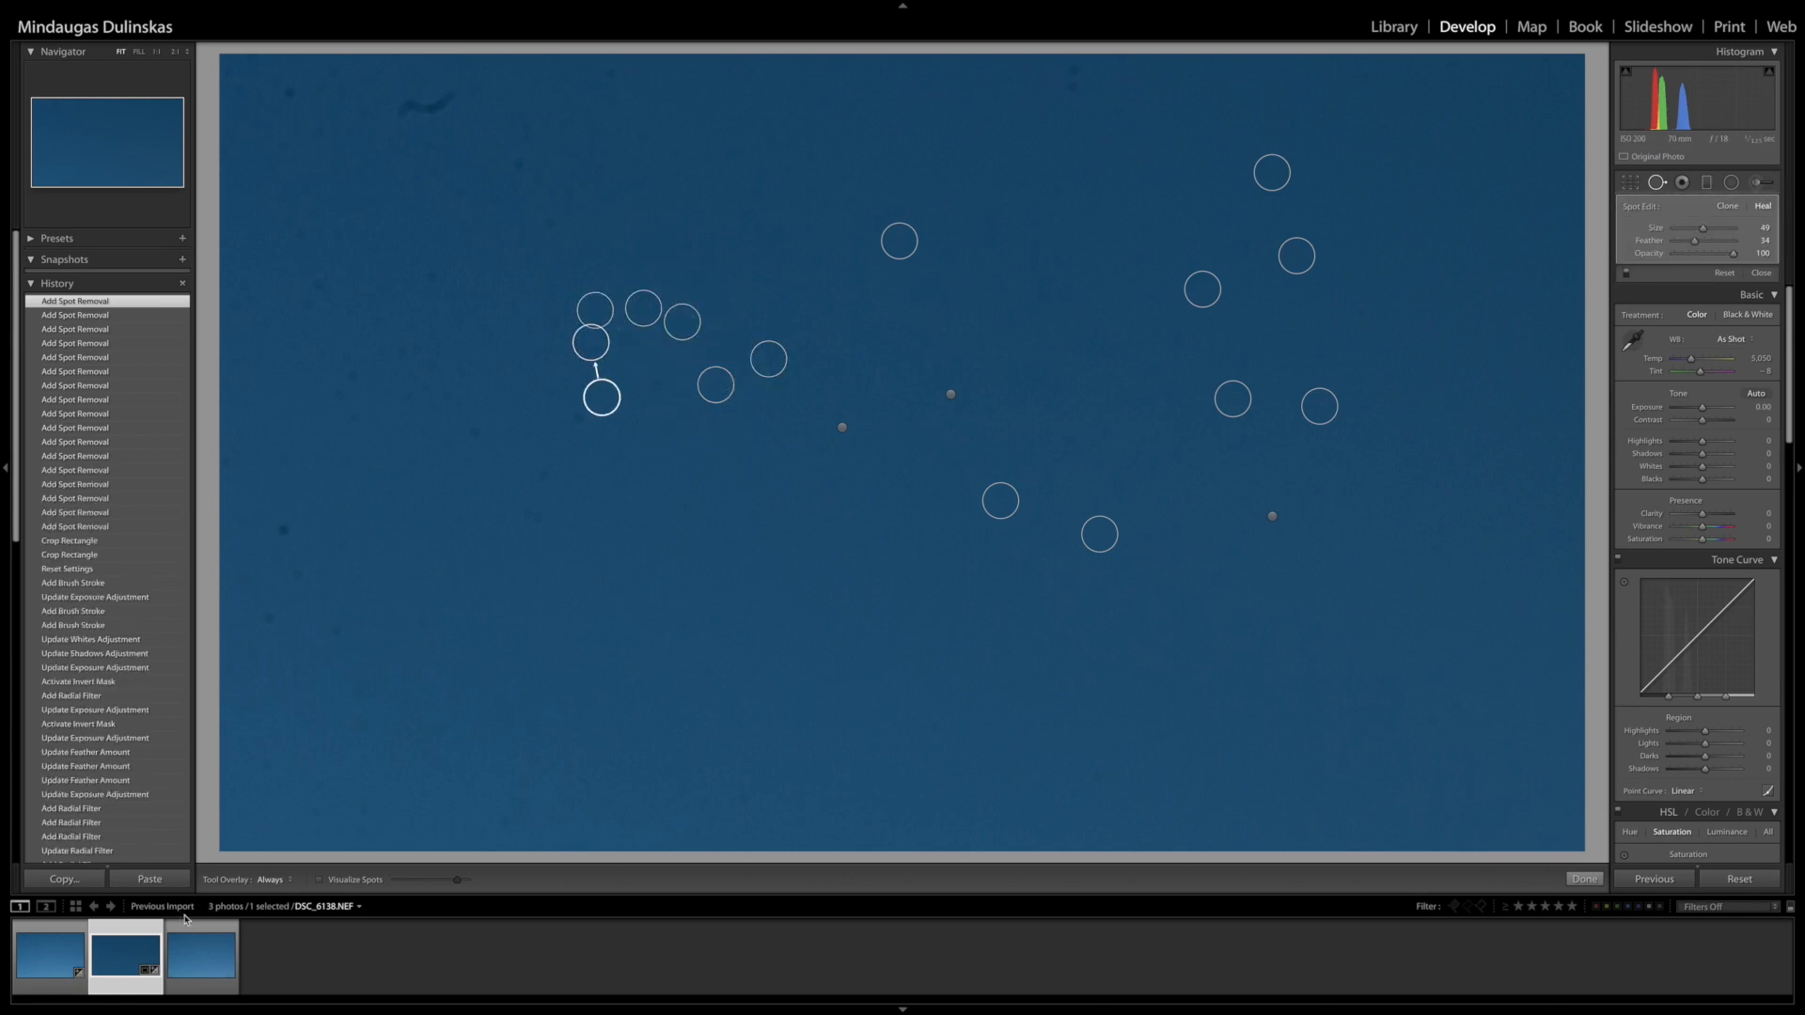
Apply the previous photo's crop and spot removals to DSC_6139.NEF and compare it with the source photo
{"action": "left_click", "coordinate": [193, 958]}
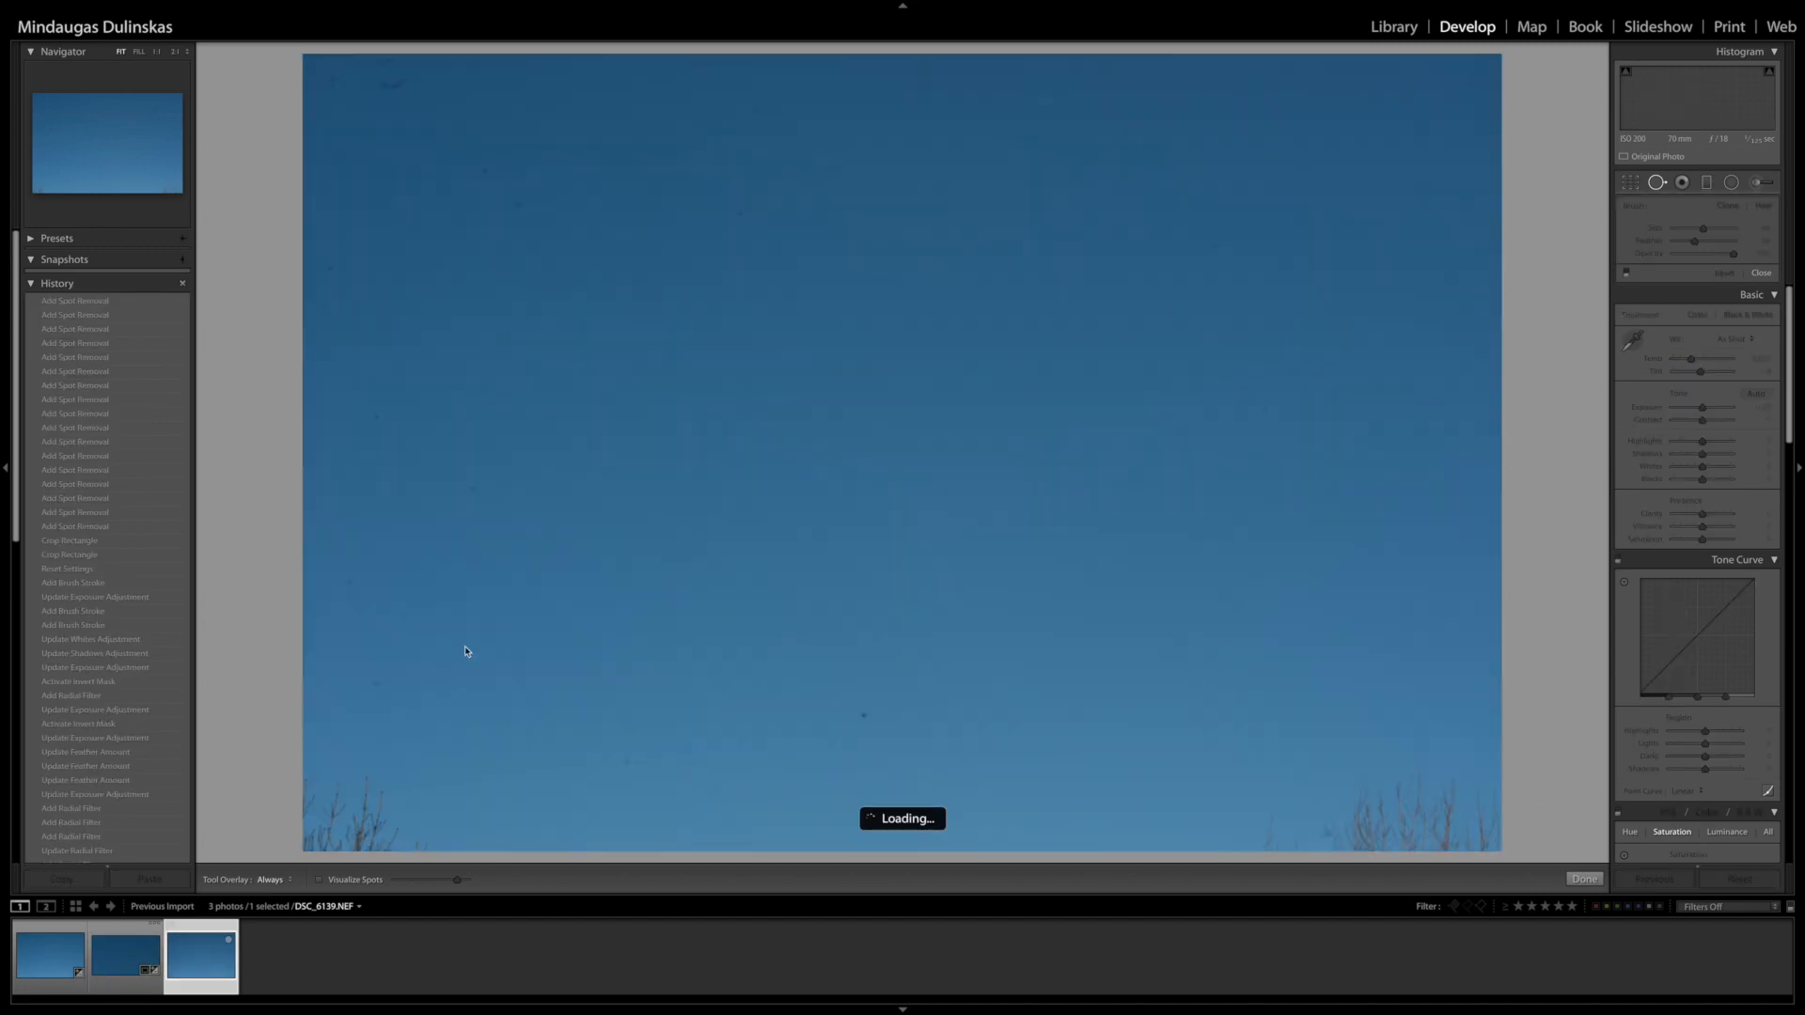
{"action": "left_click", "coordinate": [1661, 887]}
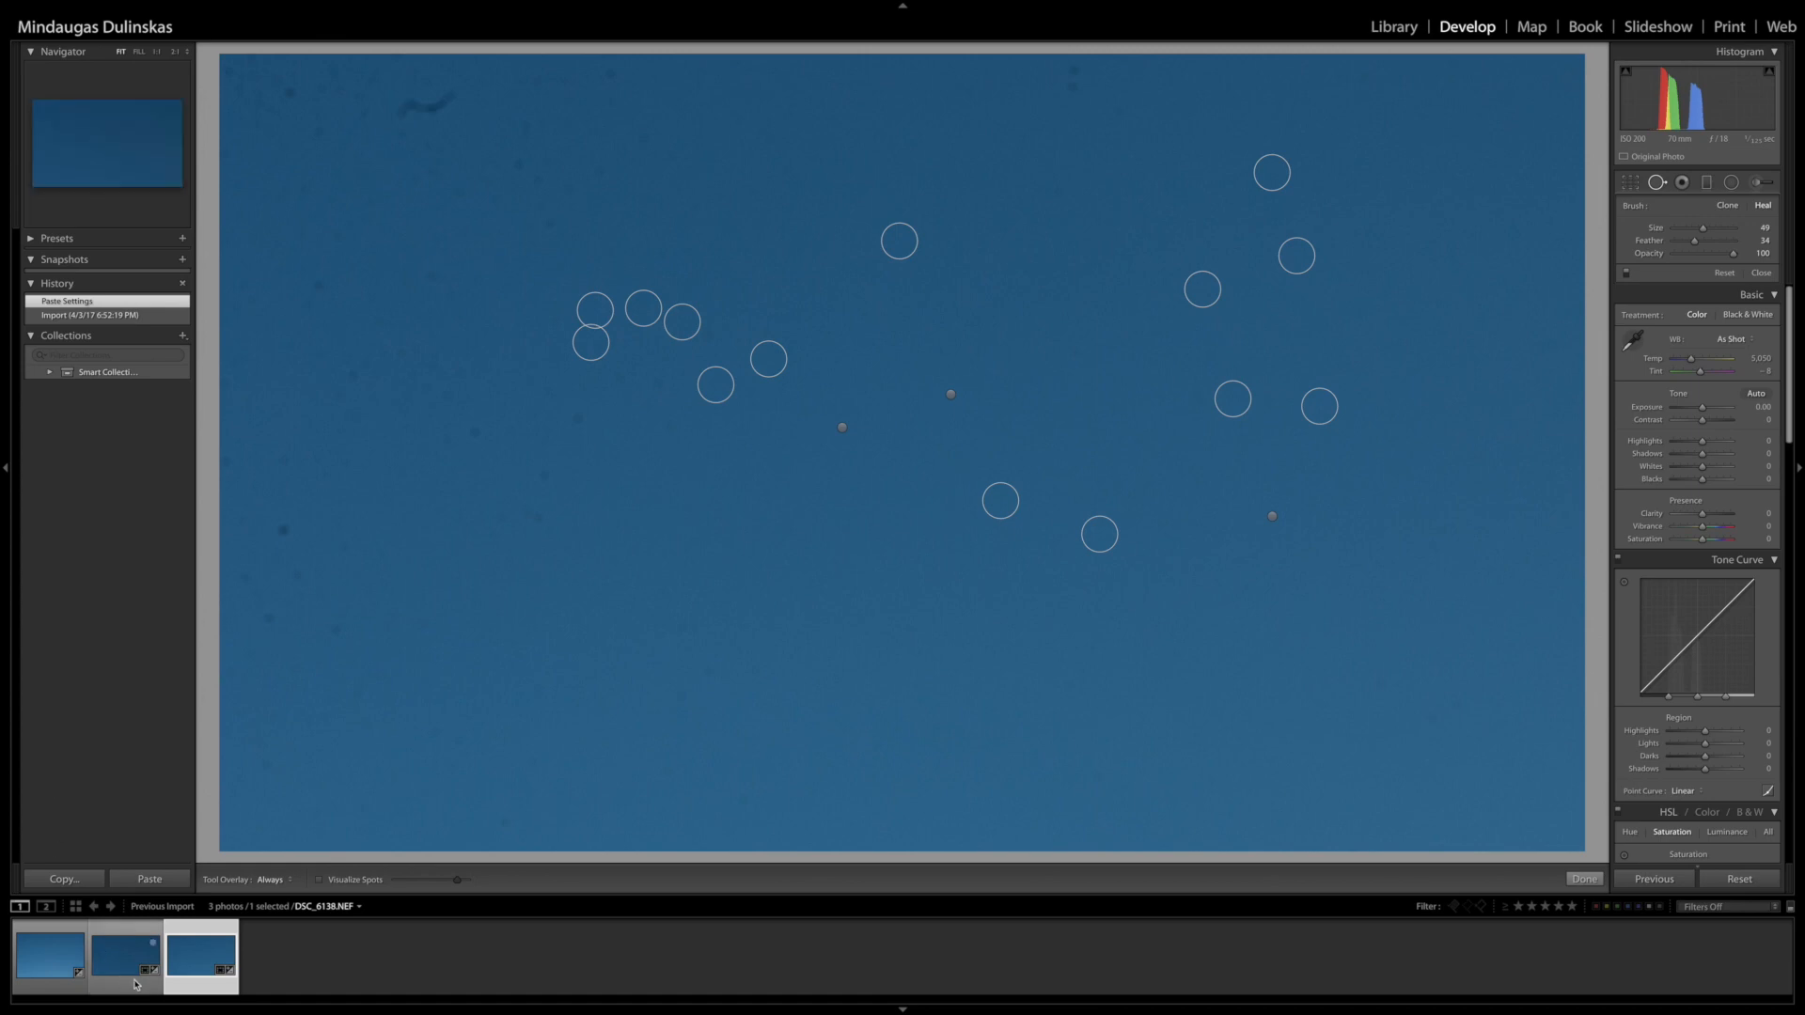
{"action": "left_click", "coordinate": [142, 969]}
{"action": "left_click", "coordinate": [184, 968]}
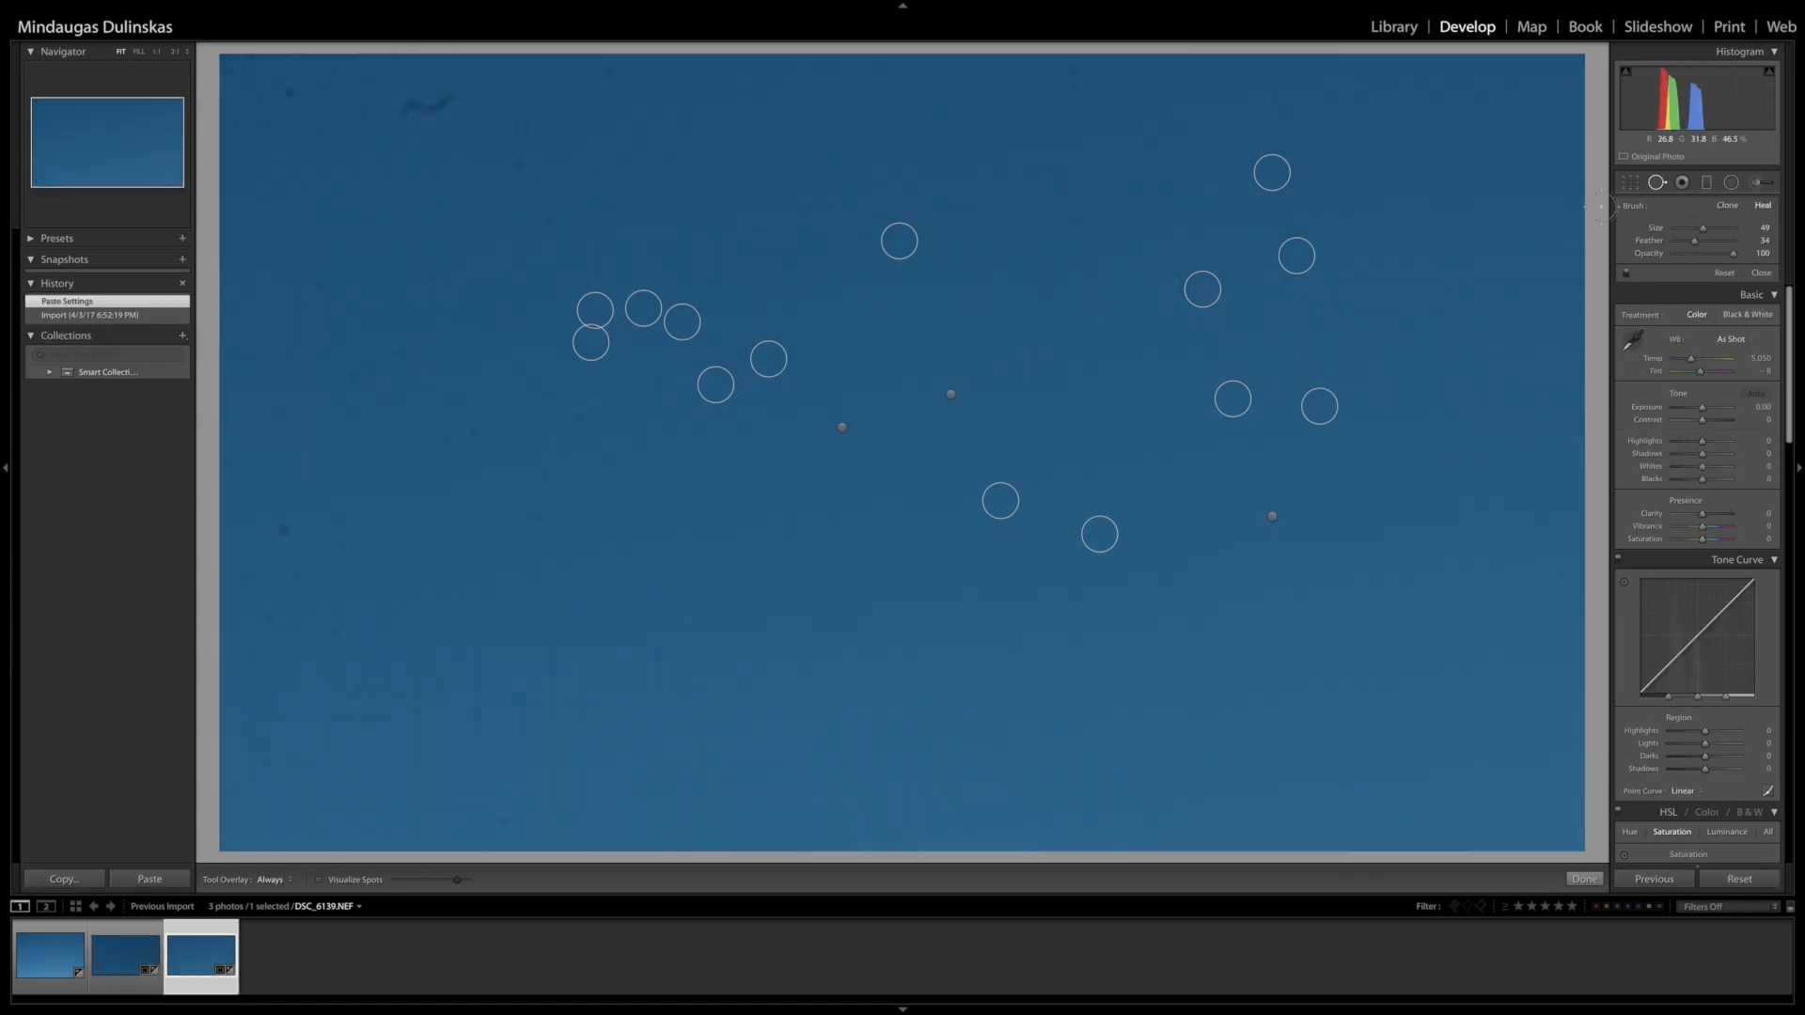
Heal six additional dust spots in DSC_6139.NEF, following an arc down the left-centre sky
{"action": "left_click", "coordinate": [717, 335]}
{"action": "left_click", "coordinate": [657, 380]}
{"action": "left_click", "coordinate": [620, 388]}
{"action": "left_click", "coordinate": [538, 468]}
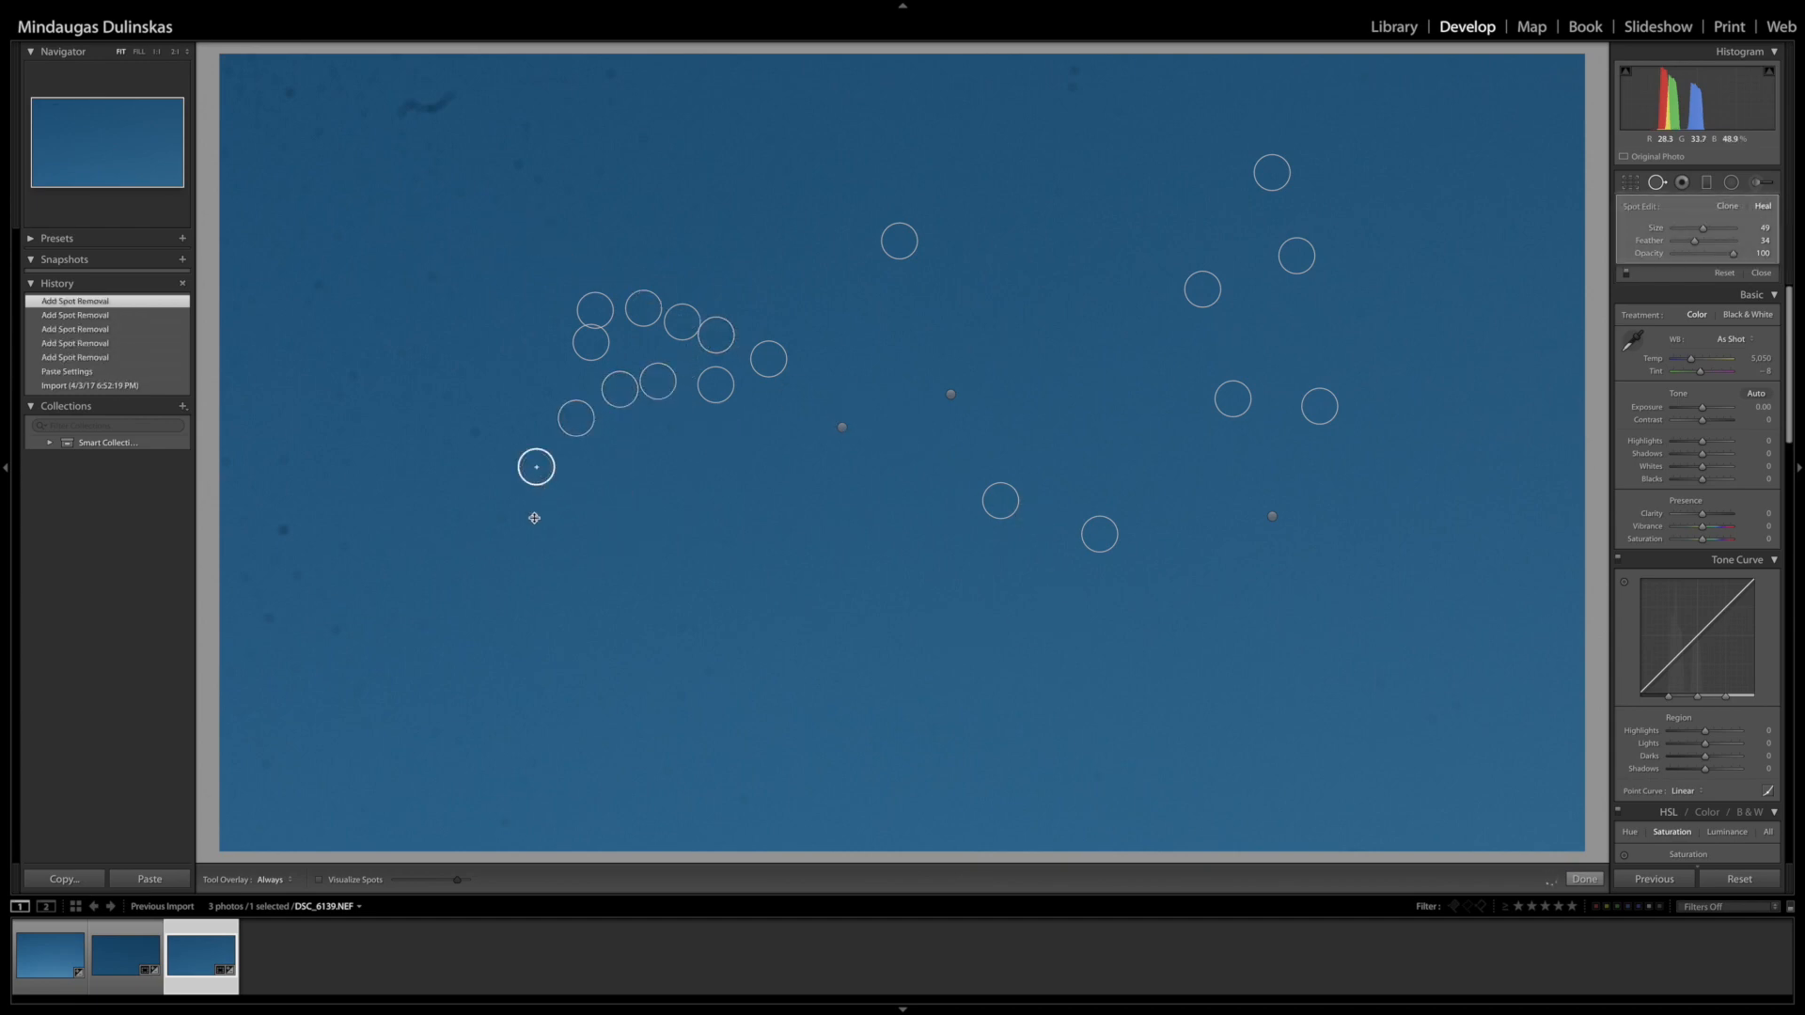
{"action": "left_click", "coordinate": [532, 518]}
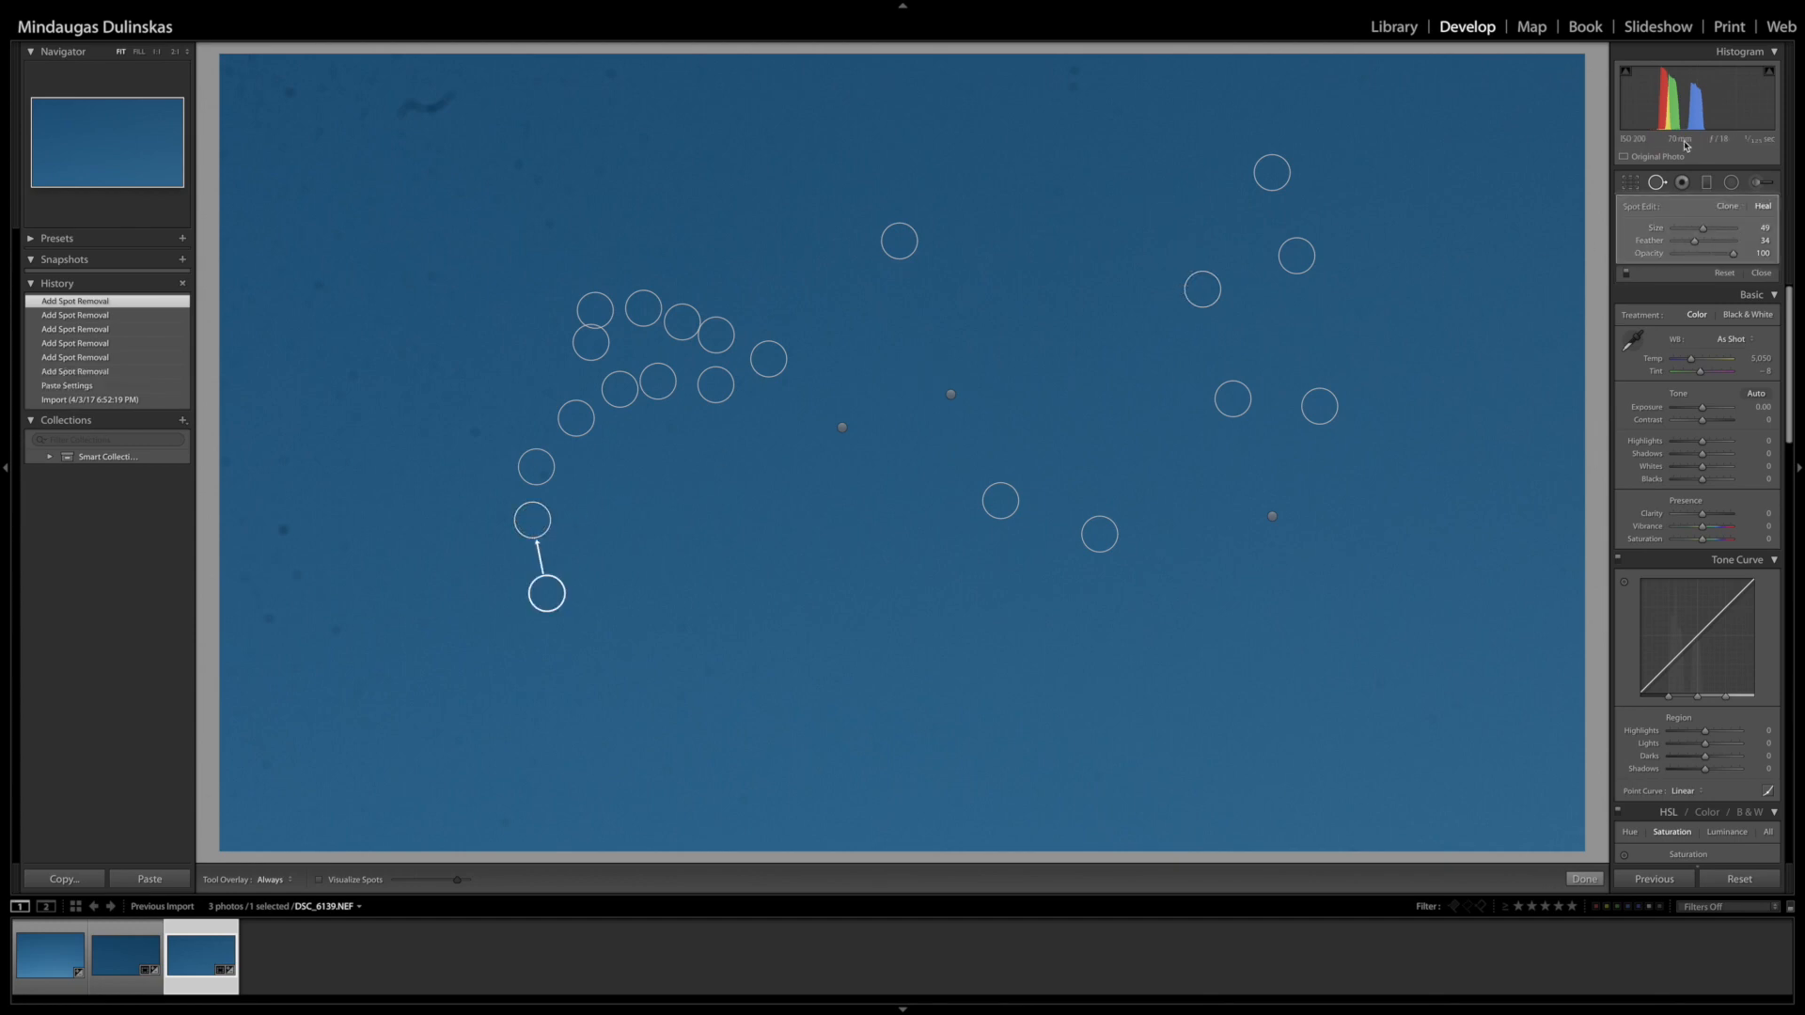
Heal four spots near the upper middle edge and brush over the dark streak in the upper-left corner
{"action": "left_click", "coordinate": [1071, 97]}
{"action": "left_click", "coordinate": [1070, 71]}
{"action": "left_click", "coordinate": [1116, 110]}
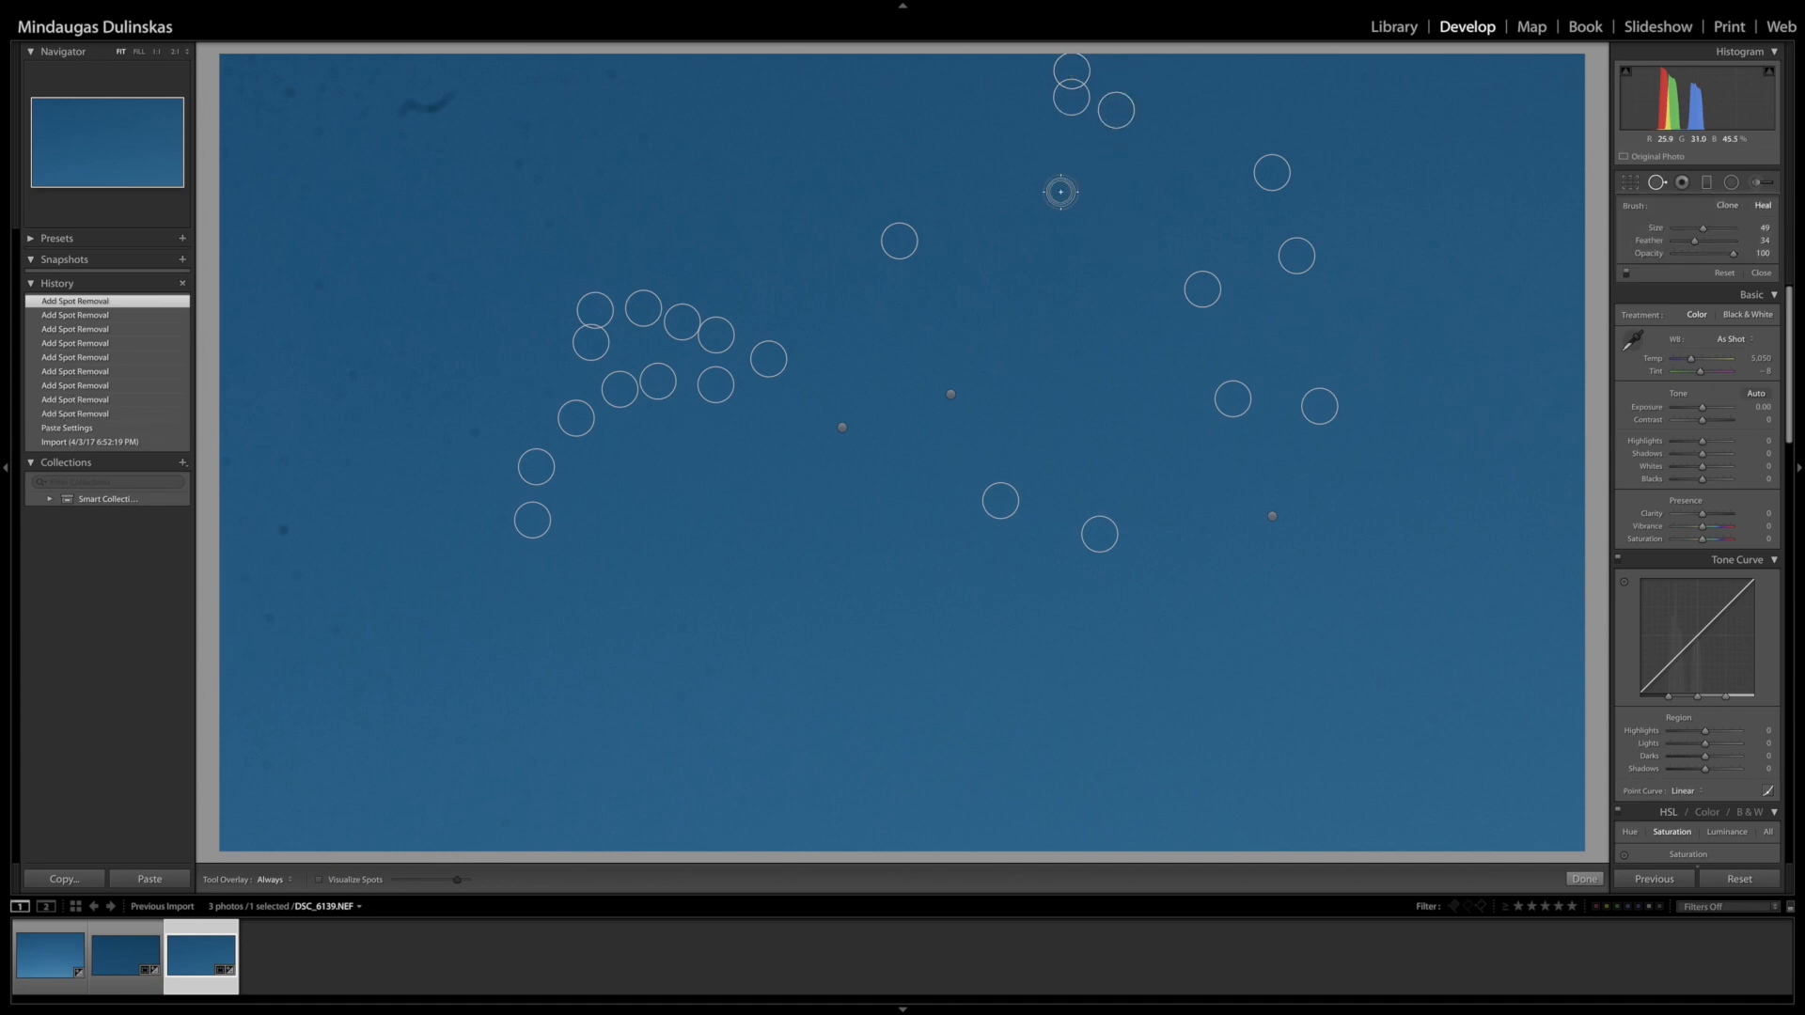
{"action": "left_click", "coordinate": [1059, 192]}
{"action": "left_click_drag", "start_coordinate": [449, 94], "coordinate": [397, 111]}
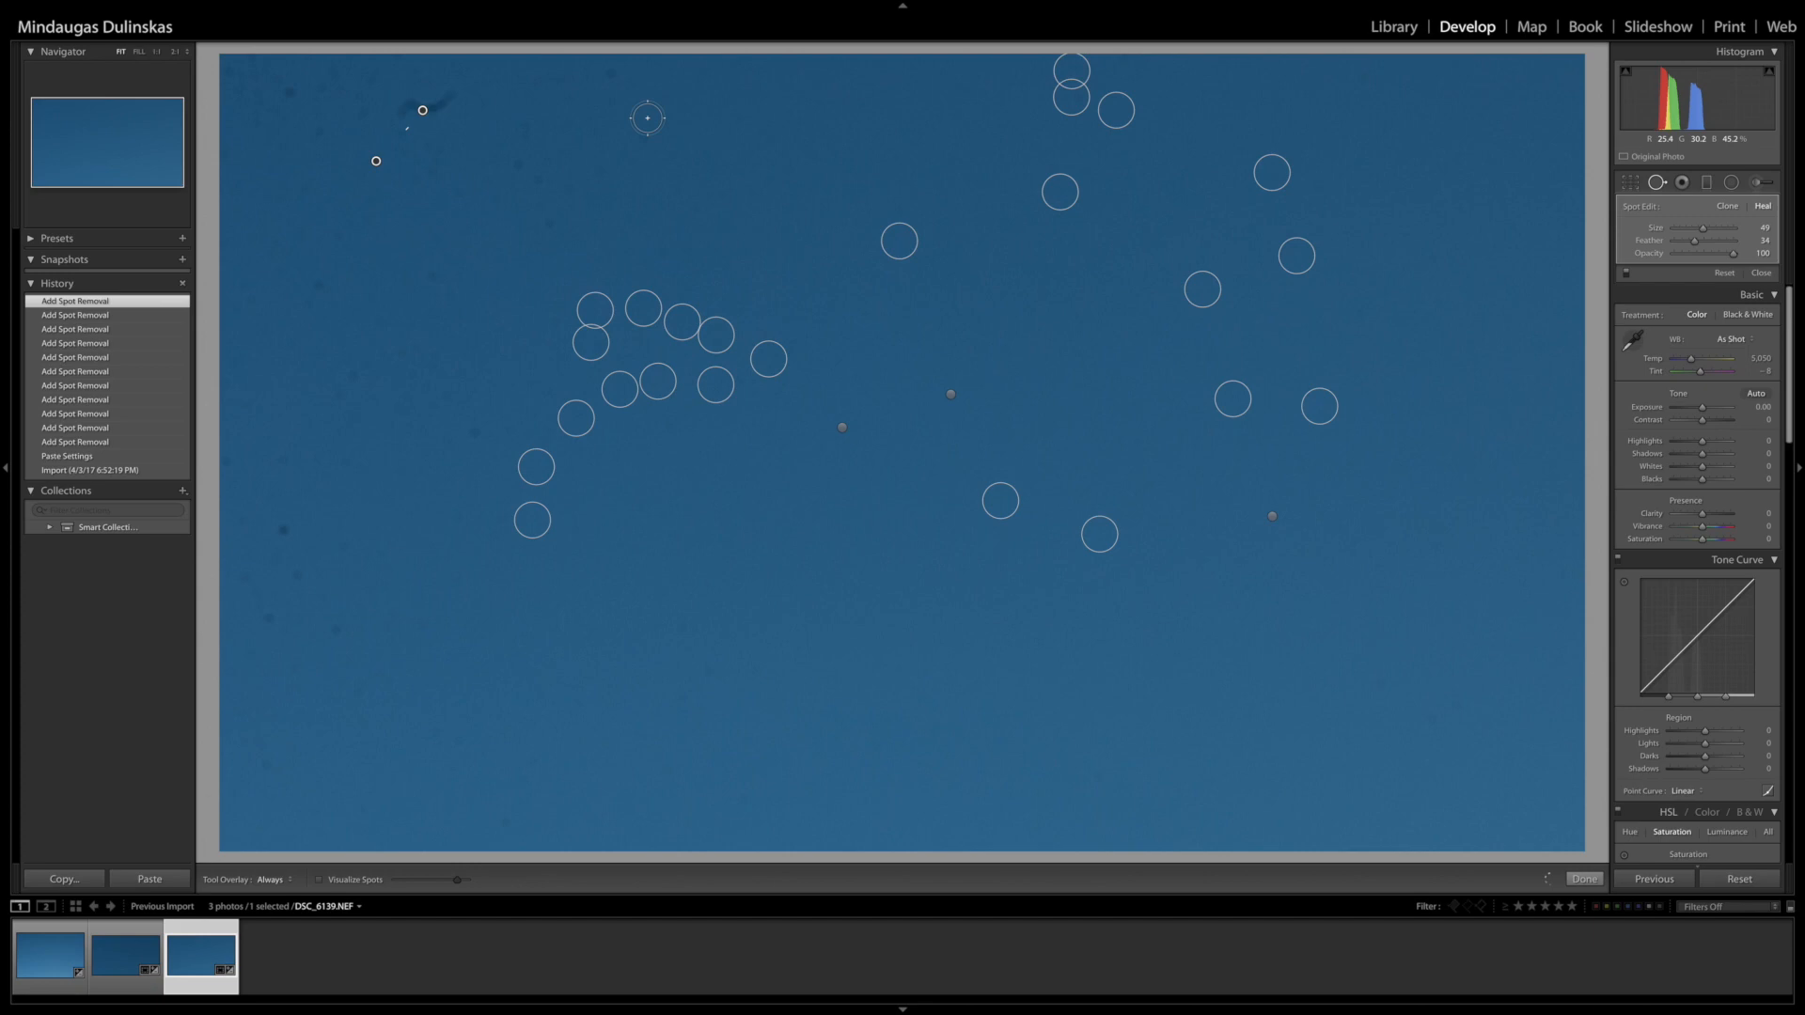
Draw a graduated filter across the upper half of the sky, adjust its spread, tilt and position, and expand its effect settings
{"action": "left_click", "coordinate": [1681, 182]}
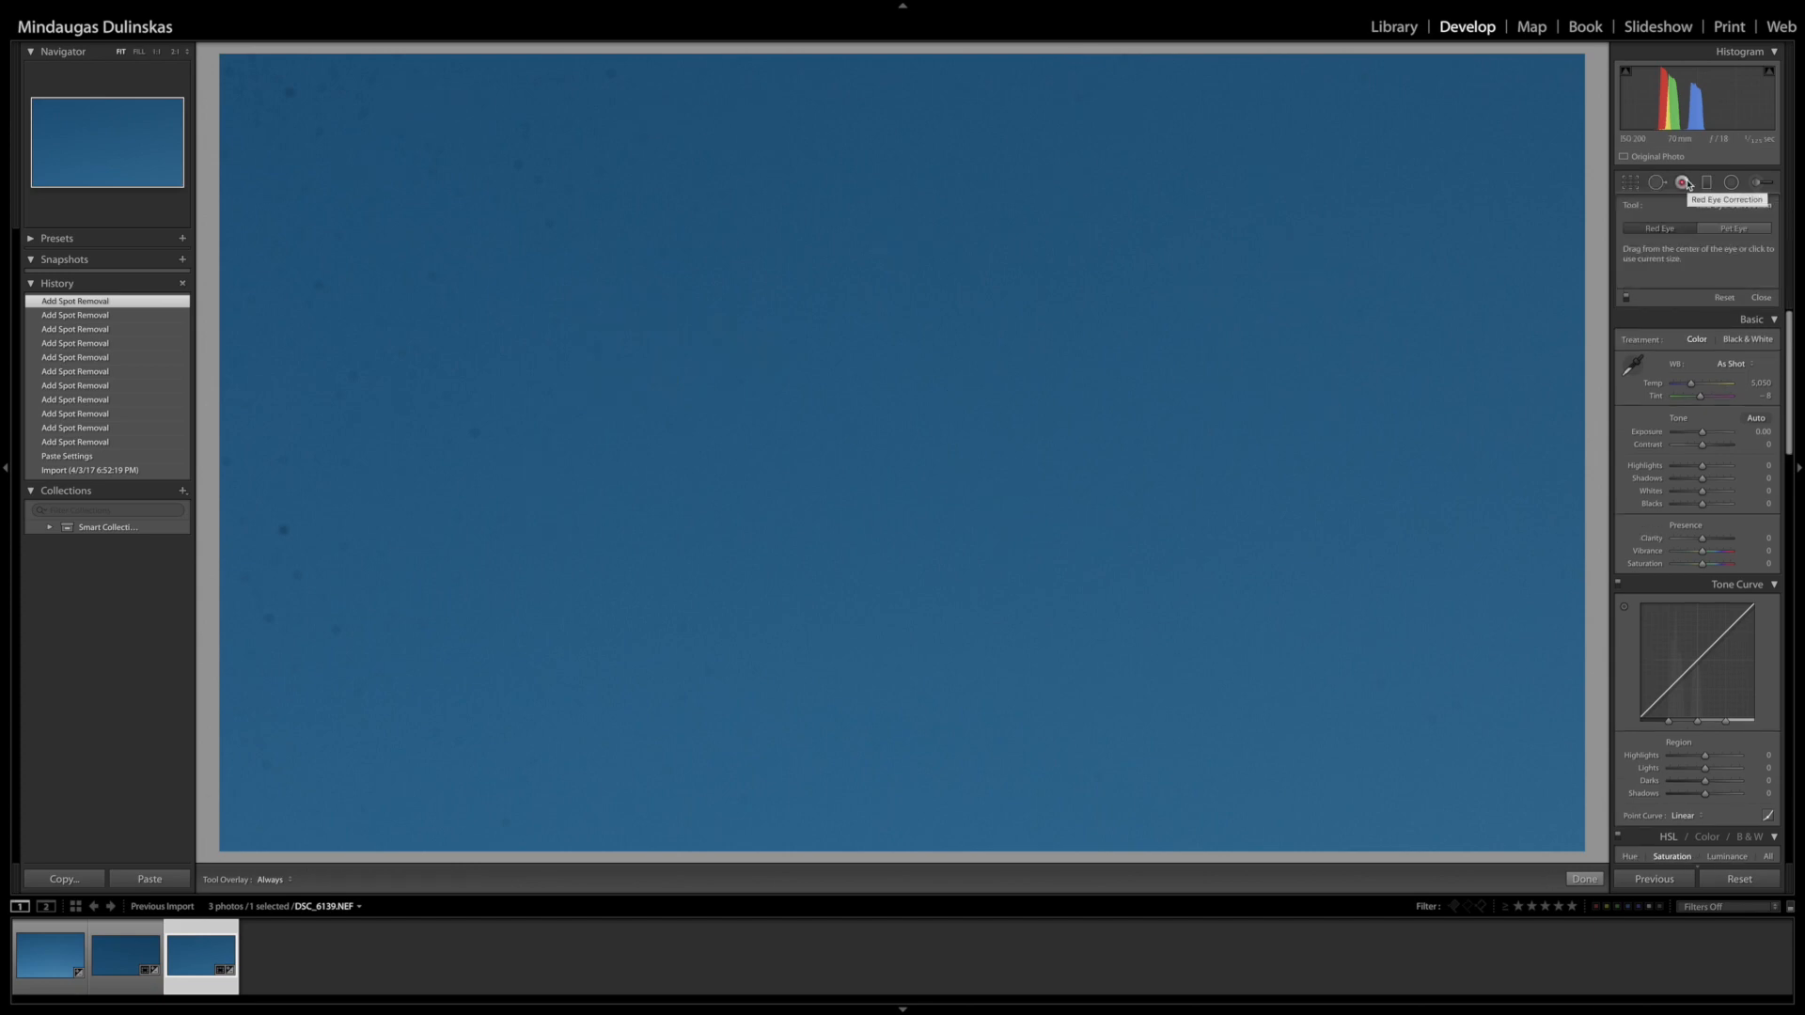
{"action": "left_click", "coordinate": [1707, 182]}
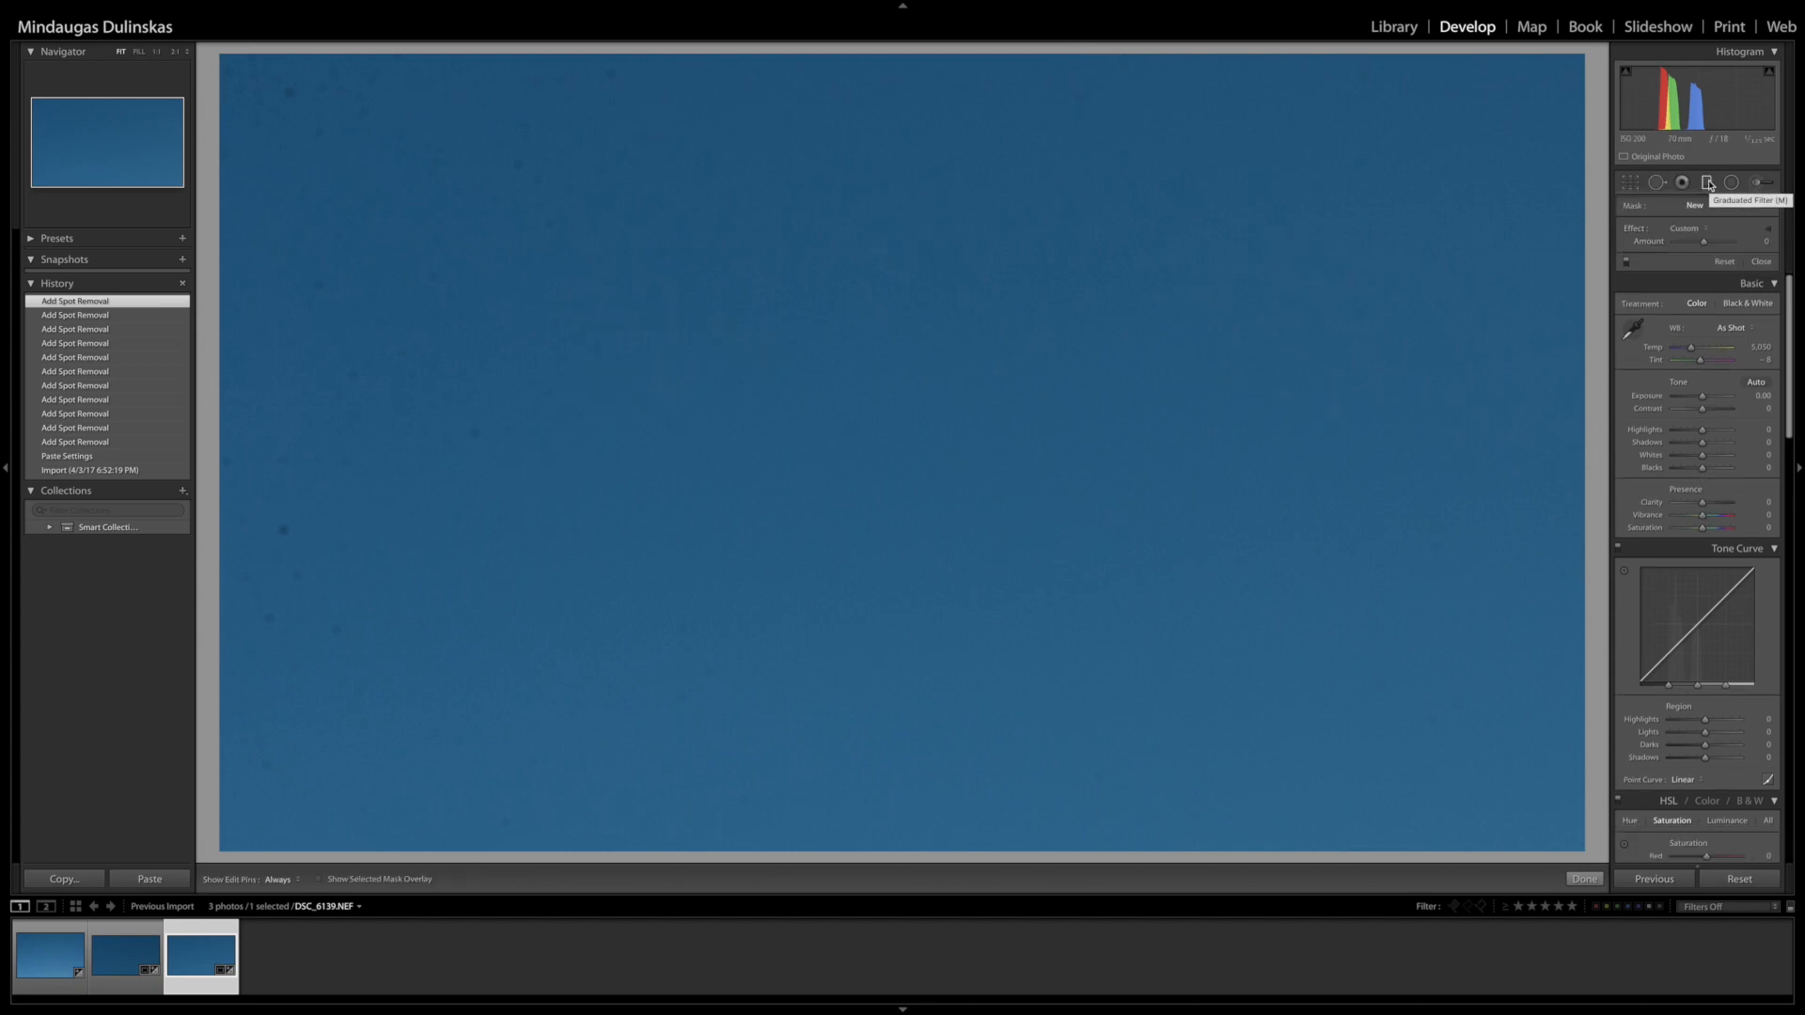
{"action": "left_click_drag", "start_coordinate": [883, 113], "coordinate": [900, 476]}
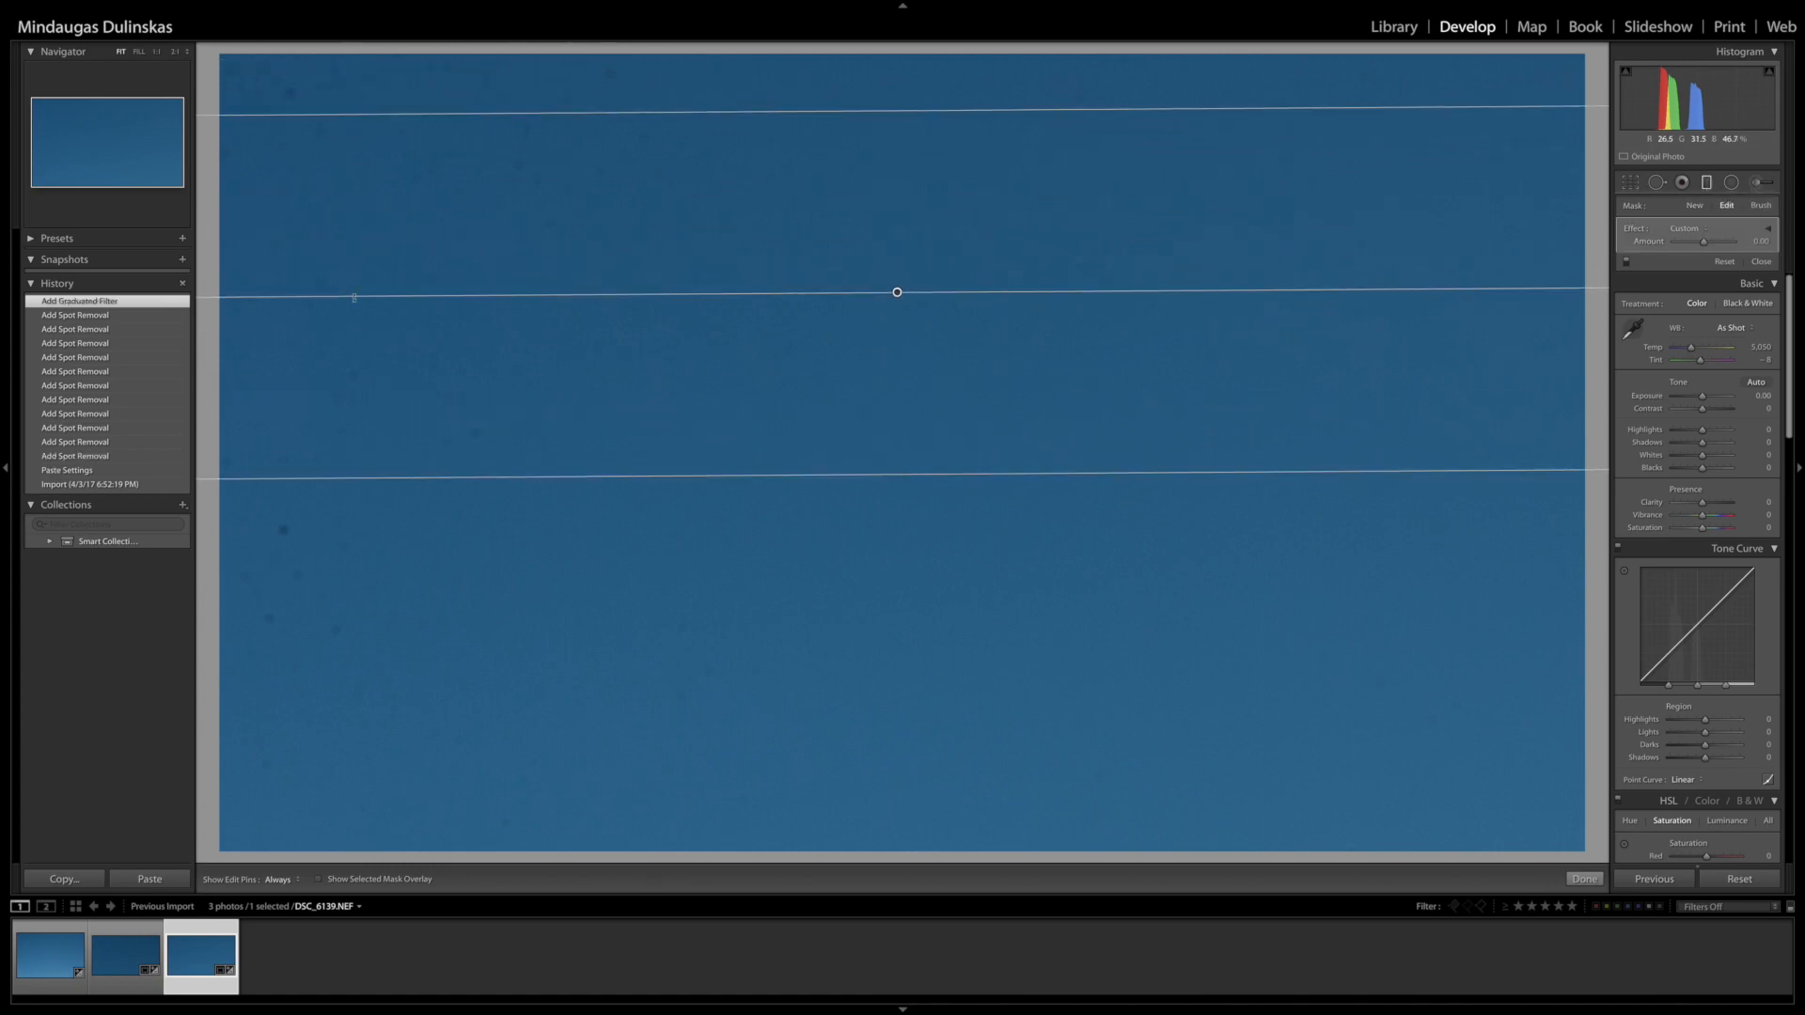
{"action": "left_click_drag", "start_coordinate": [351, 294], "coordinate": [556, 404]}
{"action": "left_click_drag", "start_coordinate": [939, 523], "coordinate": [1192, 327]}
{"action": "left_click", "coordinate": [1767, 229]}
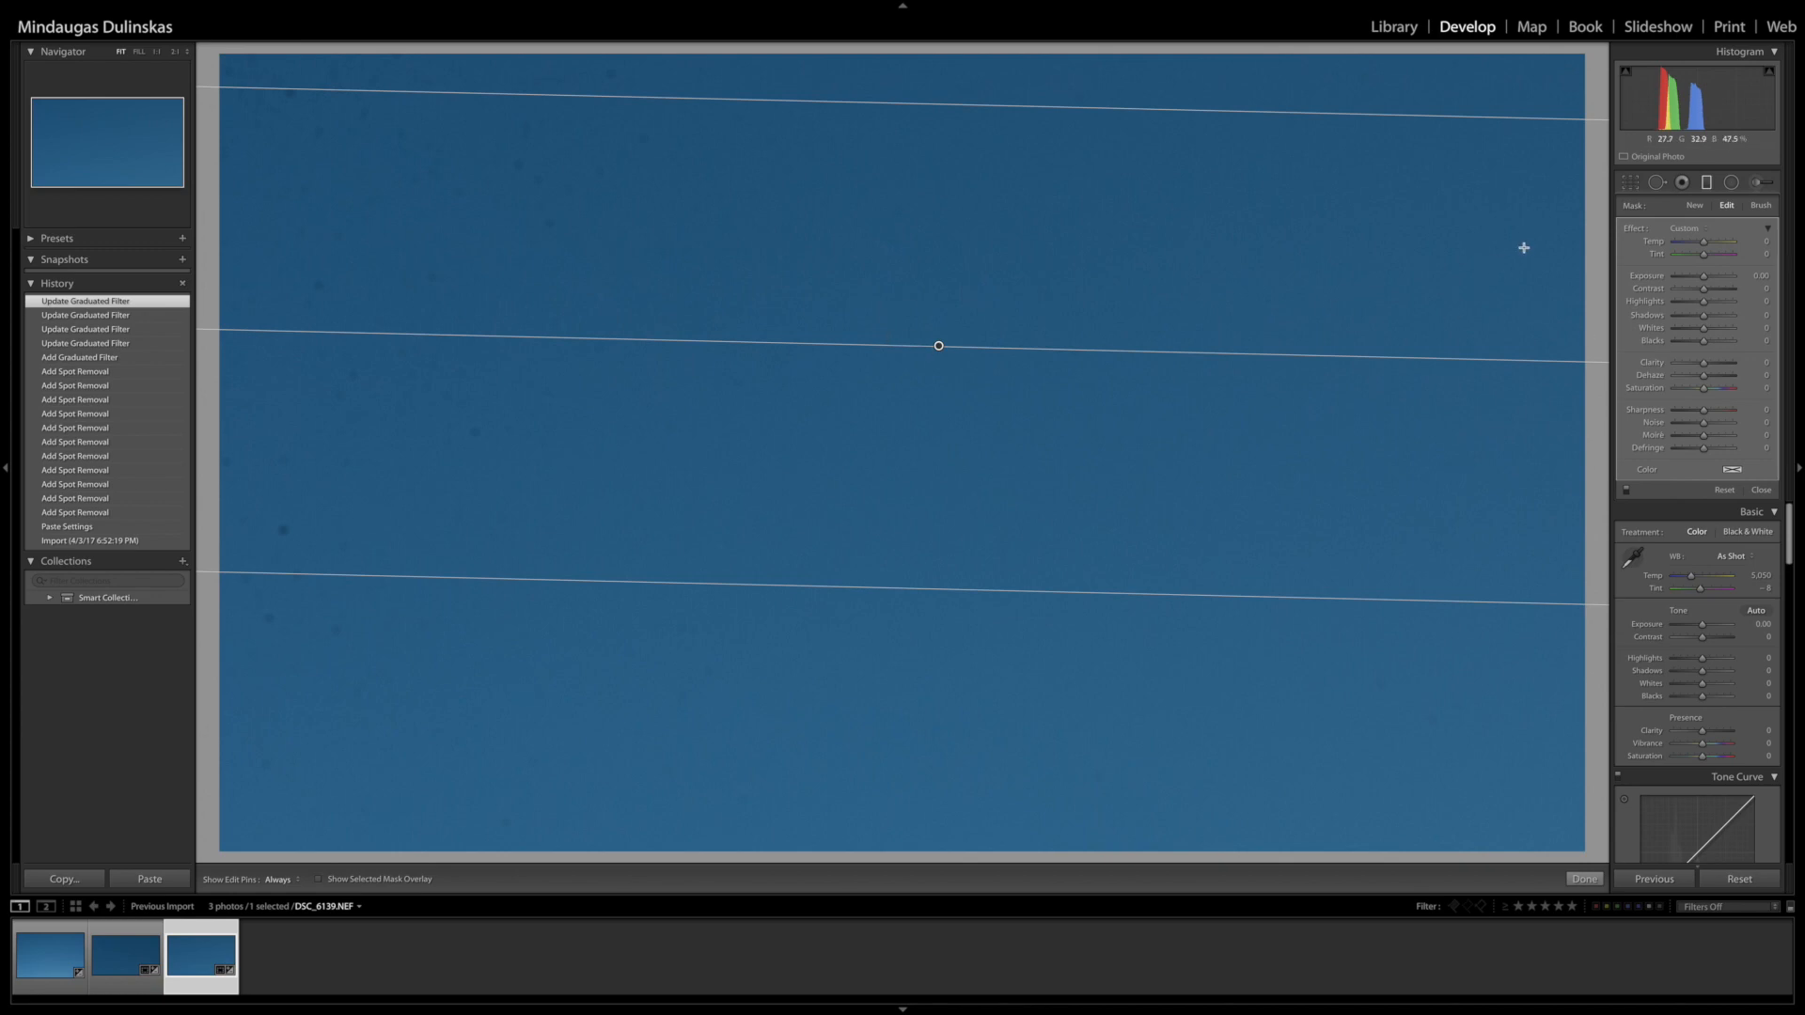
Draw a radial filter left of centre and narrow it, and place a second, larger one right of centre
{"action": "left_click", "coordinate": [1730, 182]}
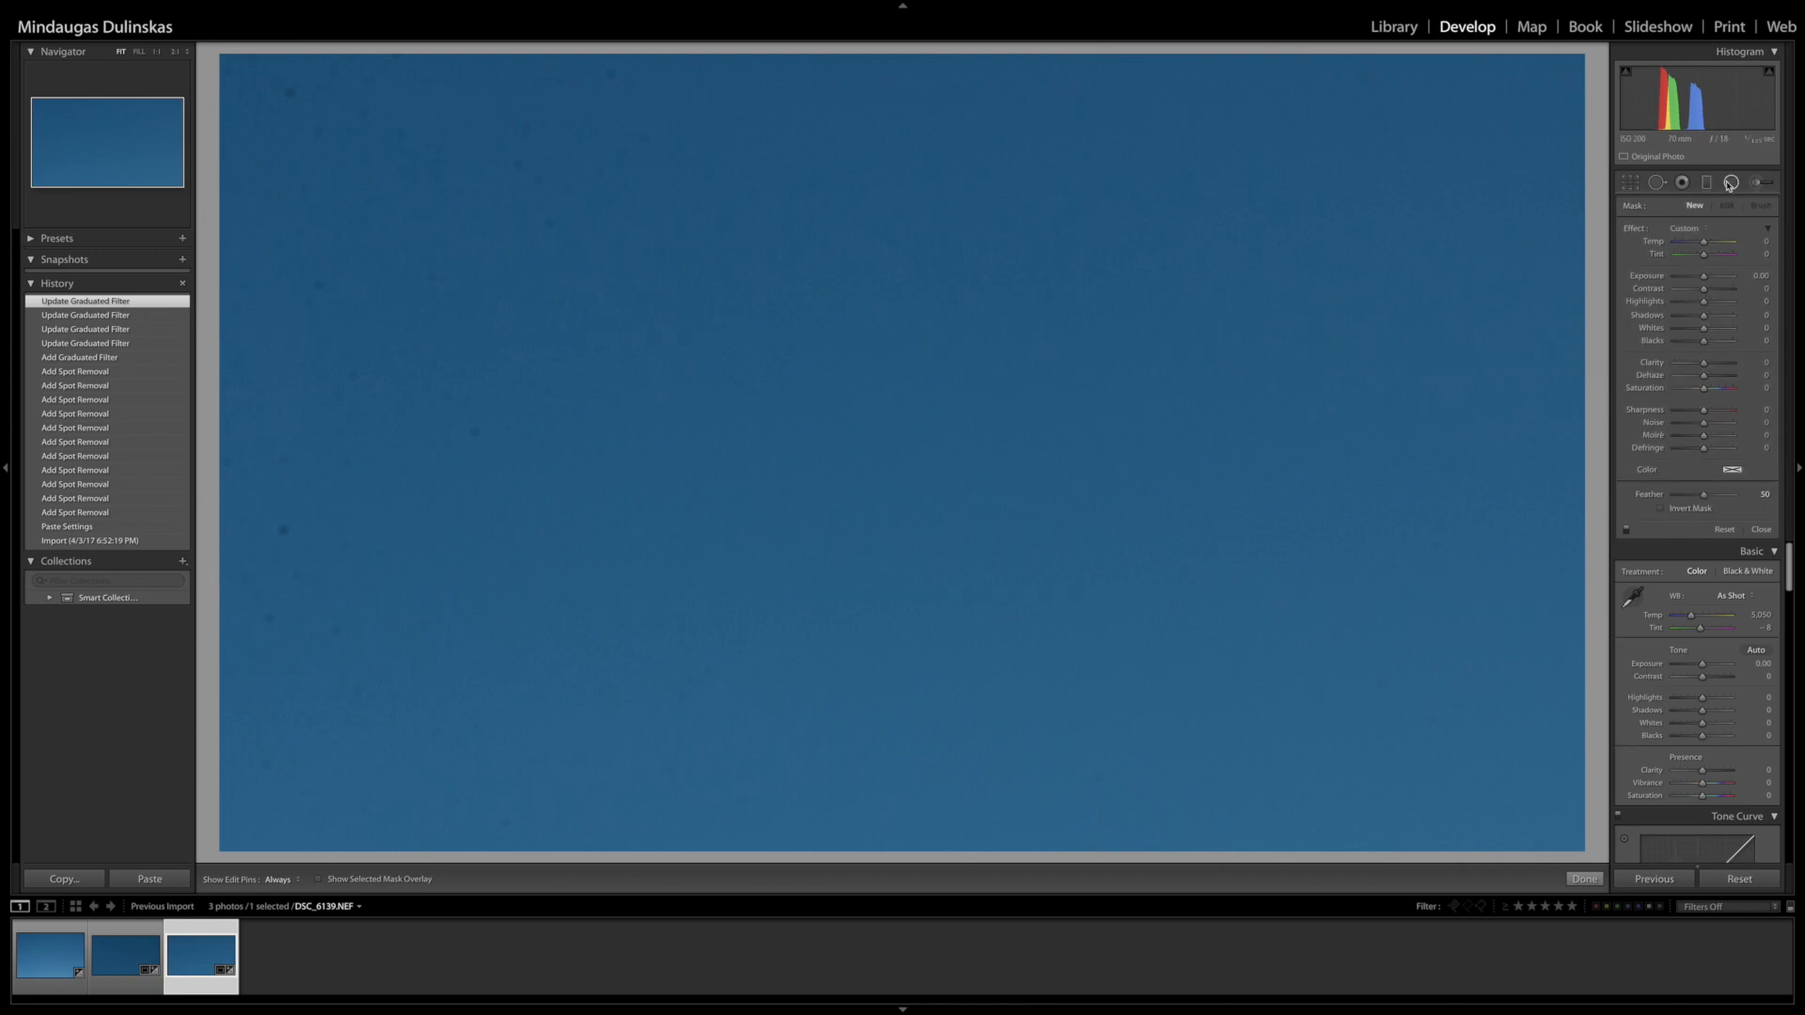
{"action": "left_click_drag", "start_coordinate": [698, 217], "coordinate": [755, 331]}
{"action": "left_click_drag", "start_coordinate": [1020, 329], "coordinate": [811, 332]}
{"action": "left_click_drag", "start_coordinate": [1032, 273], "coordinate": [1393, 560]}
{"action": "left_click_drag", "start_coordinate": [1041, 277], "coordinate": [1049, 491]}
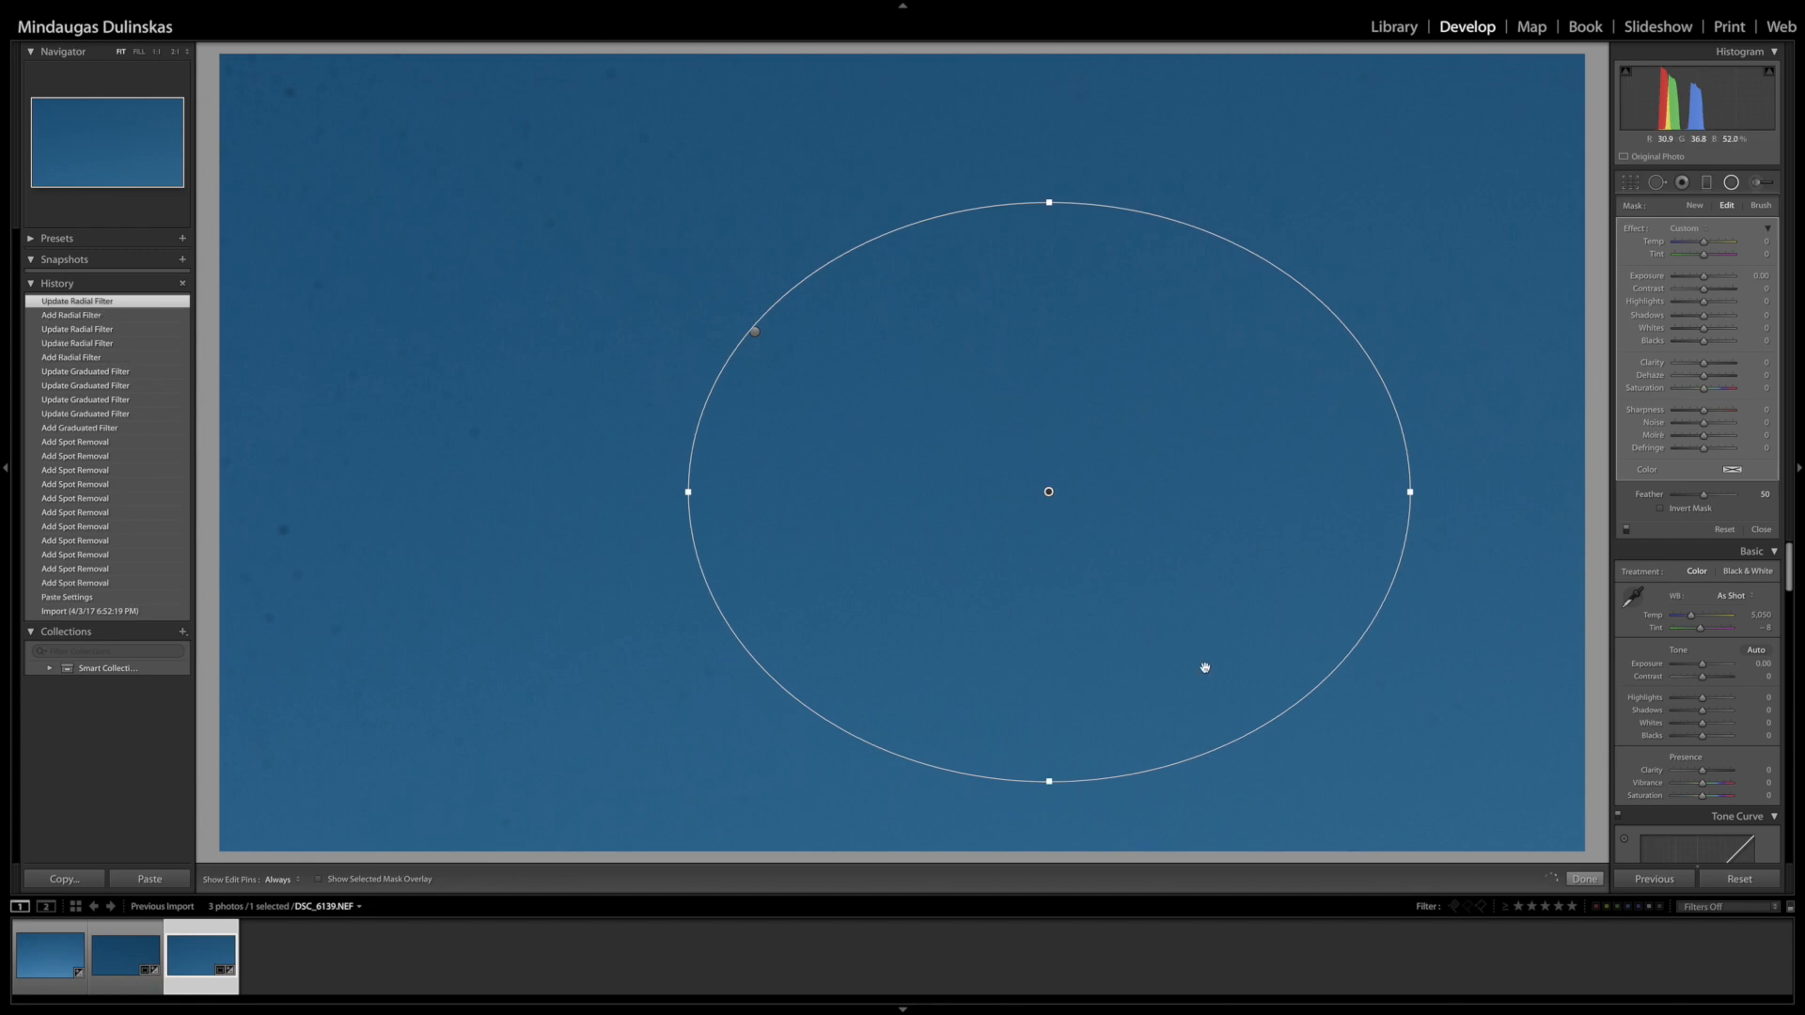